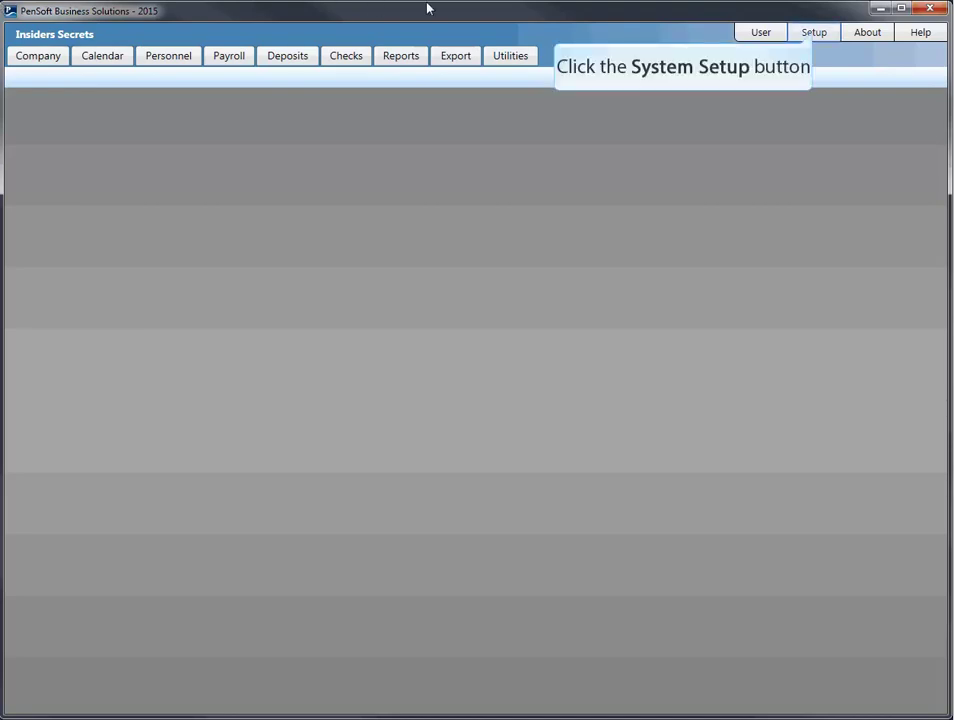
# From System Setup, review the Manage Roles list and the Manage Users list, which holds only Administrator.
pyautogui.click(815, 36)
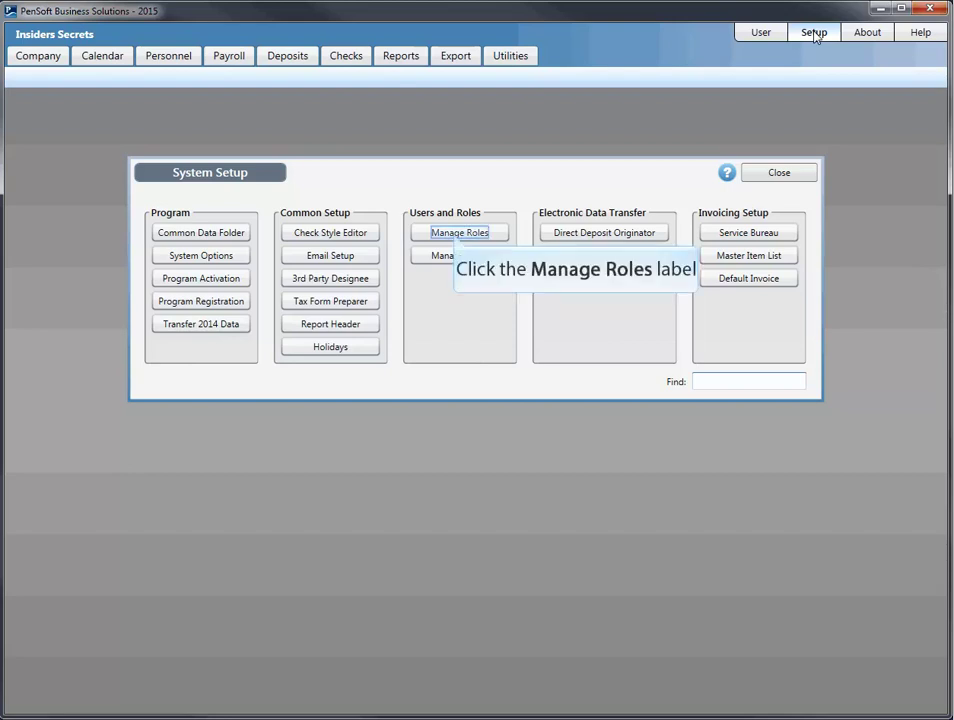
pyautogui.click(455, 235)
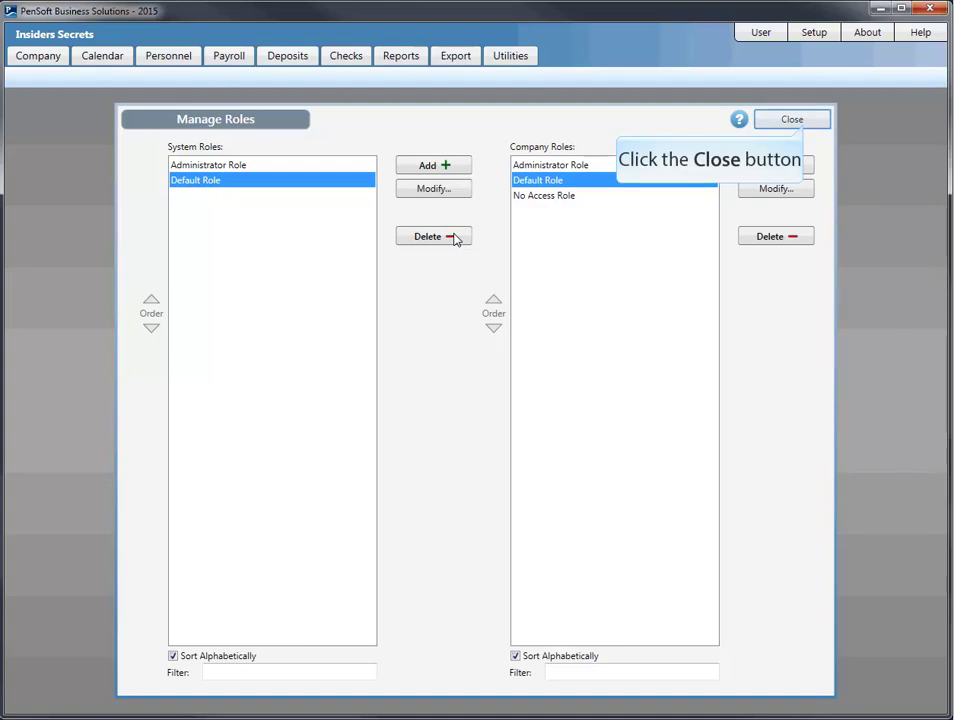
pyautogui.click(806, 127)
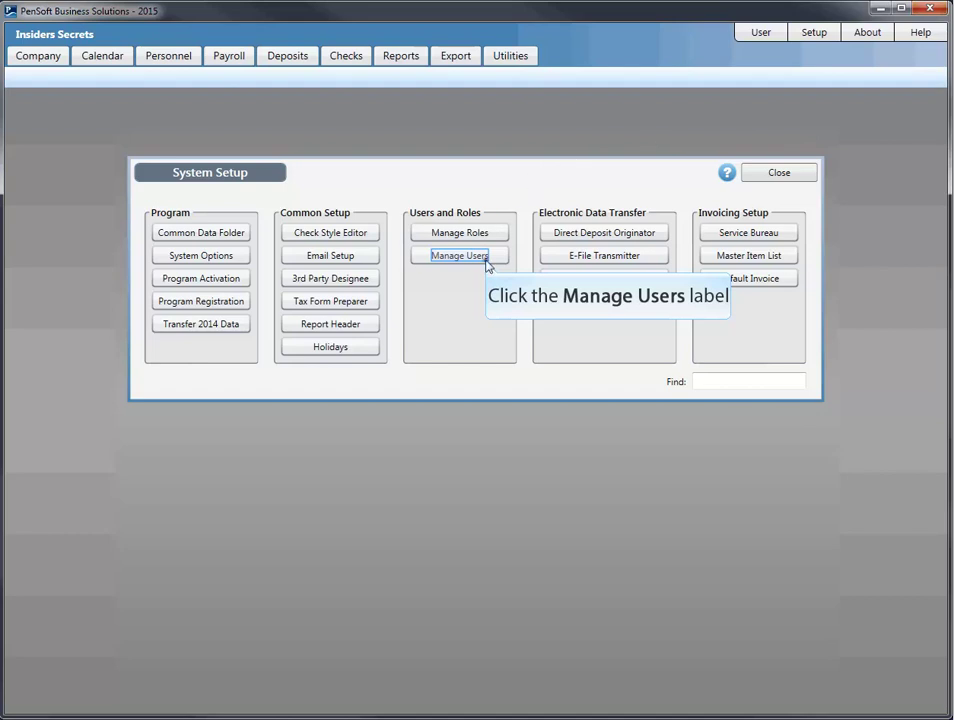
pyautogui.click(486, 262)
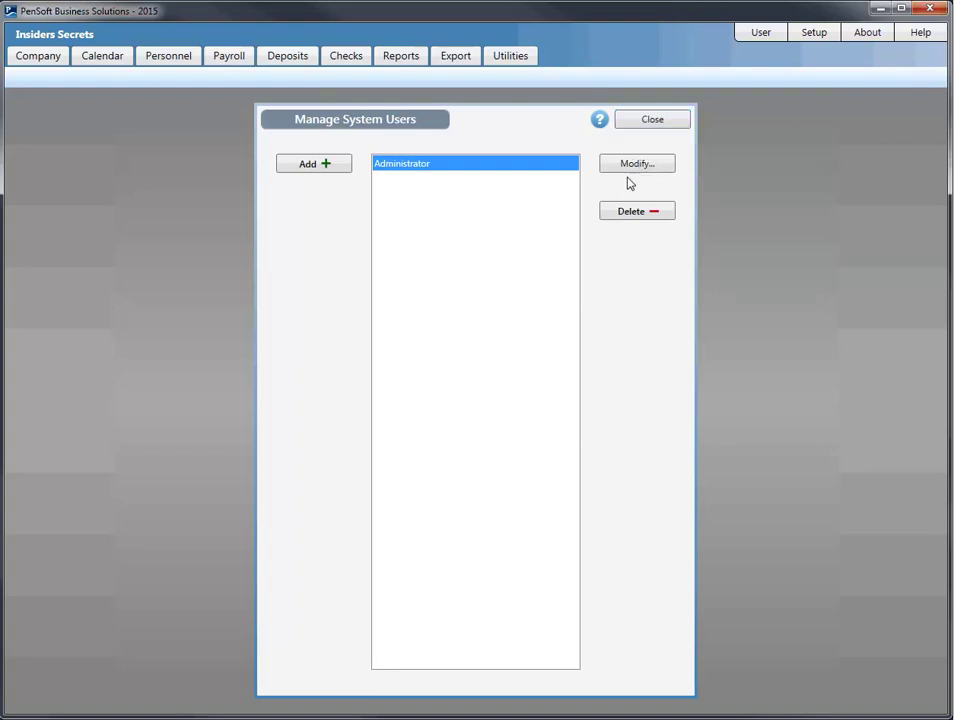
pyautogui.click(635, 122)
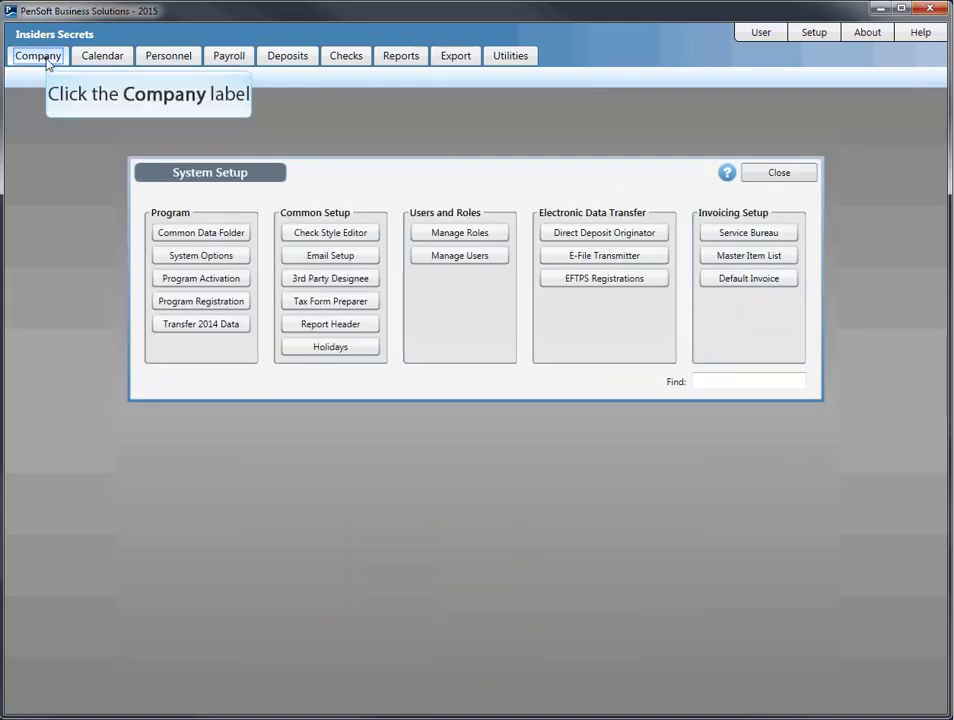
# Open Company Setup for Insiders Secrets from the Companies list.
pyautogui.click(40, 58)
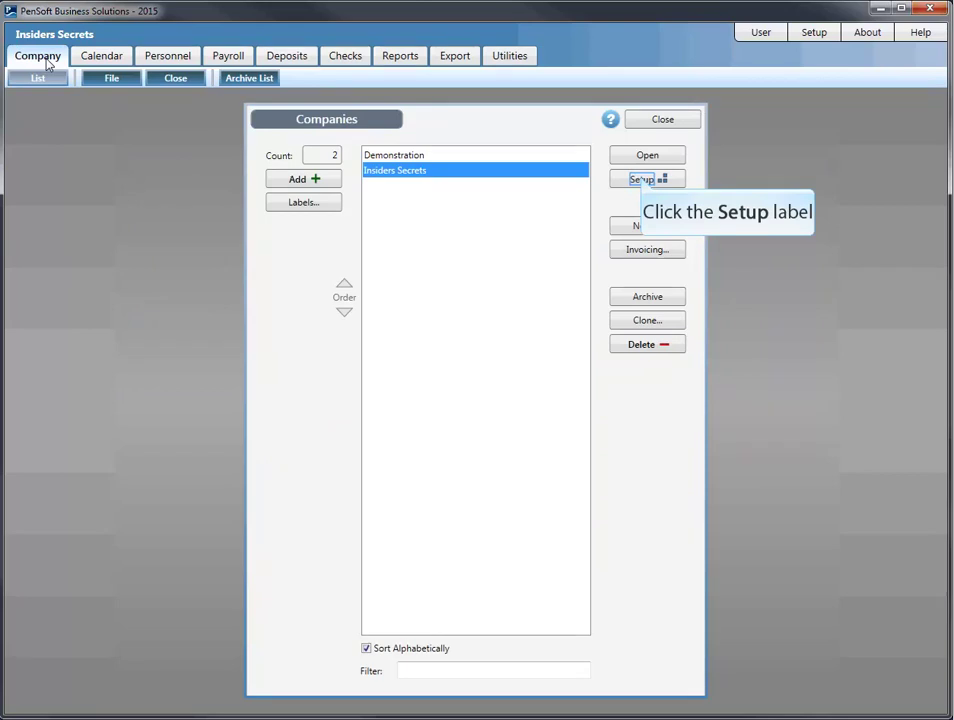
pyautogui.click(643, 181)
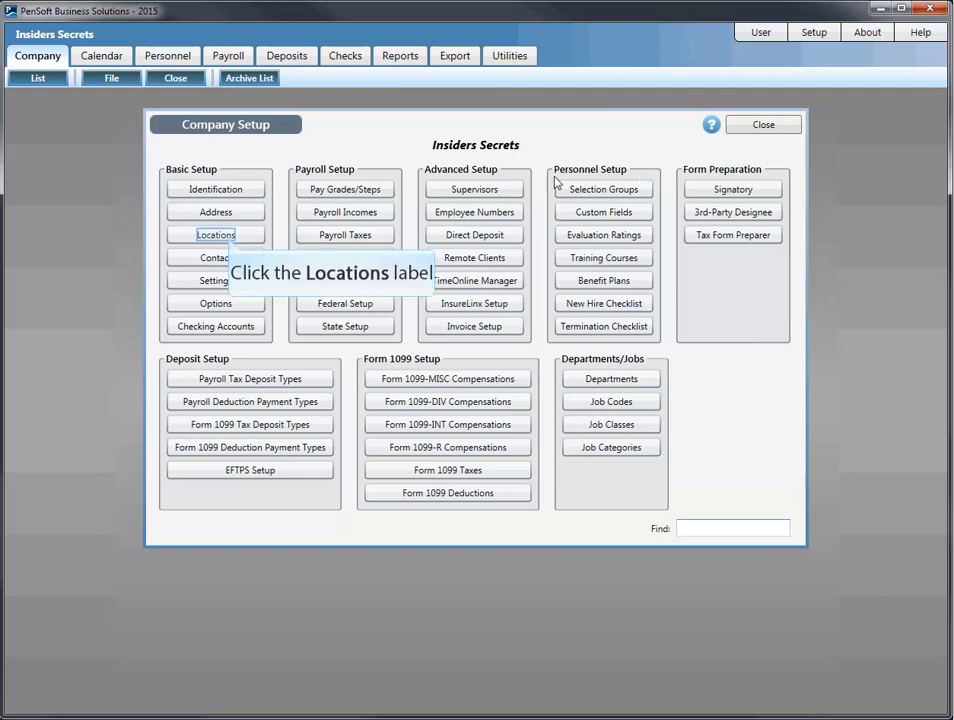
# Review the Headquarters address among the company's two locations, then close Locations.
pyautogui.click(216, 235)
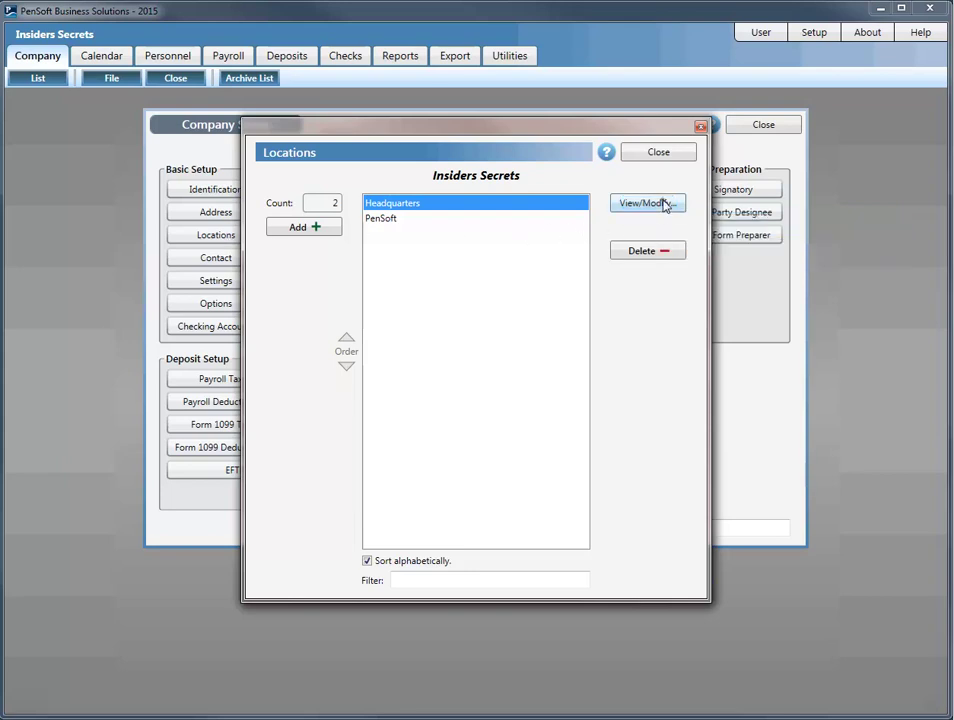
pyautogui.click(665, 205)
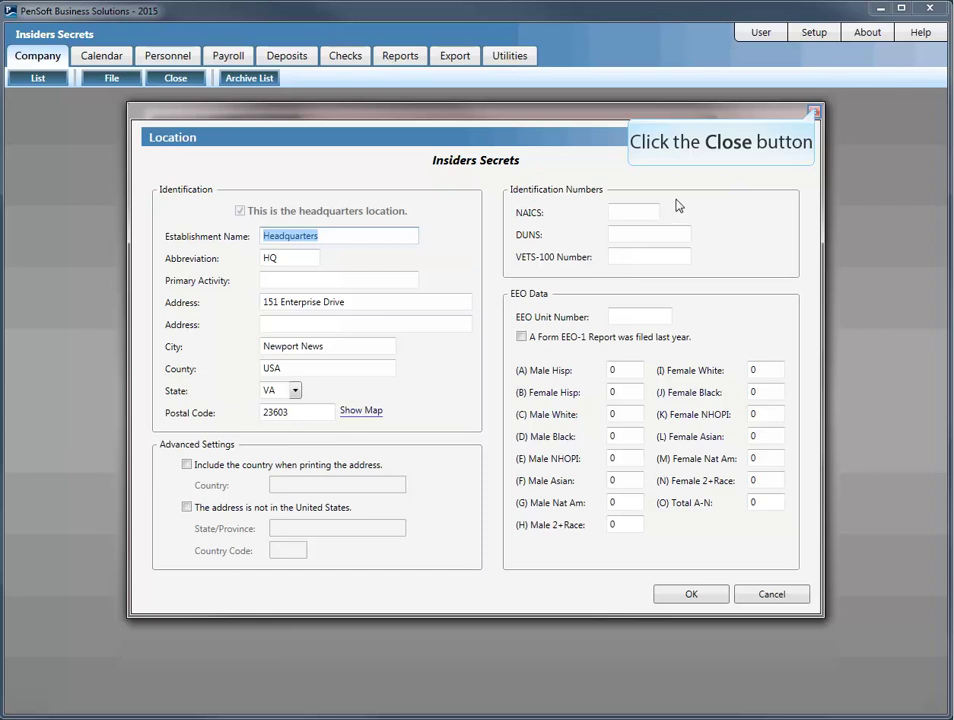
pyautogui.click(815, 111)
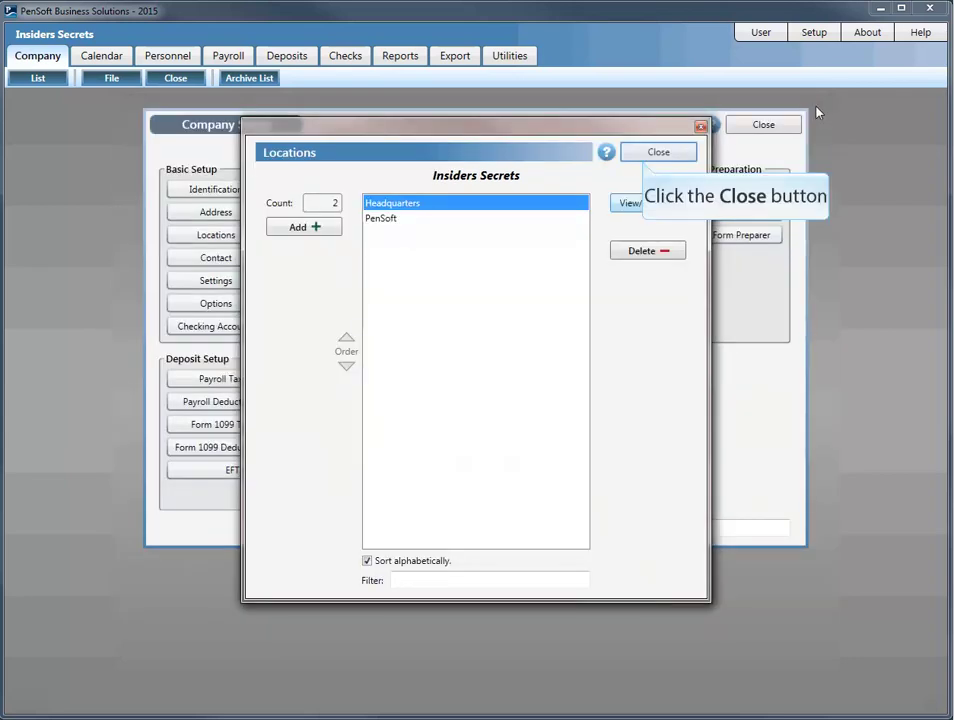
pyautogui.click(656, 153)
pyautogui.click(216, 306)
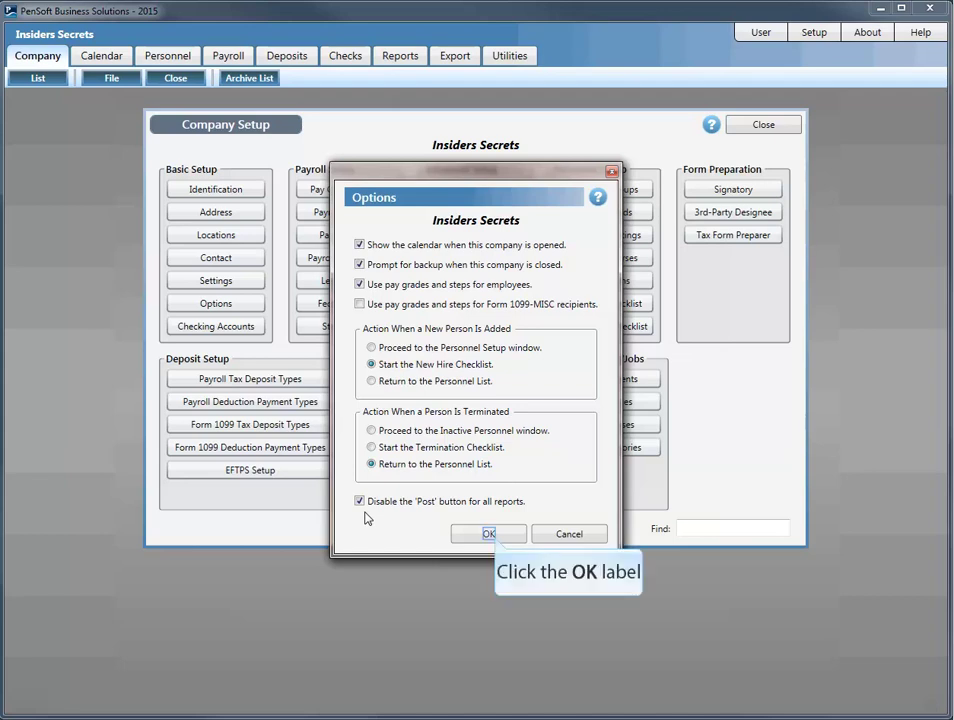
pyautogui.click(490, 535)
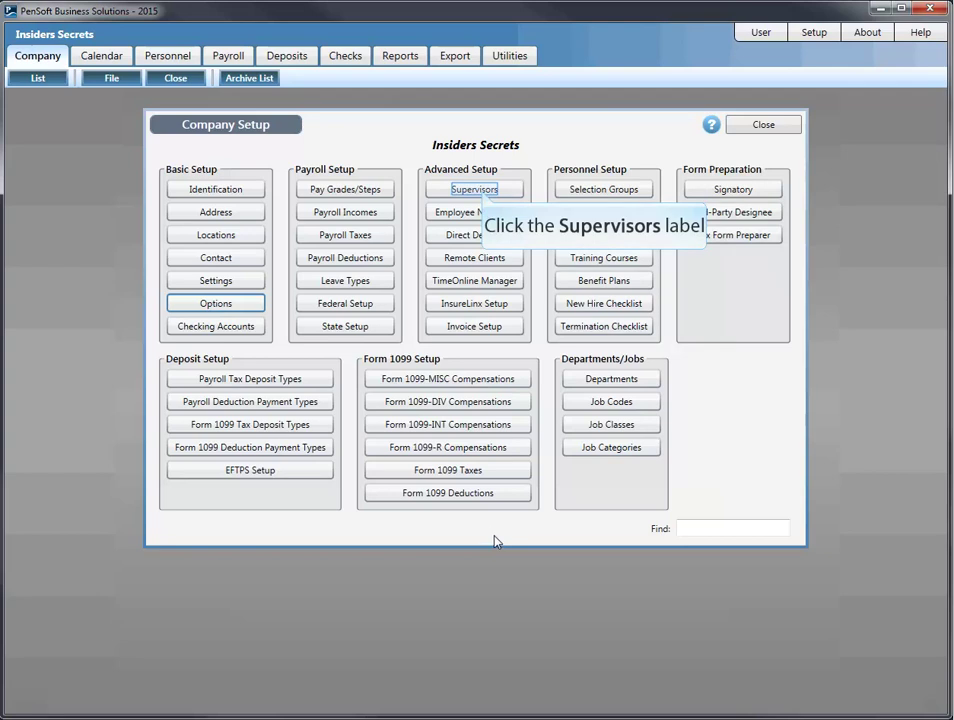
pyautogui.click(474, 190)
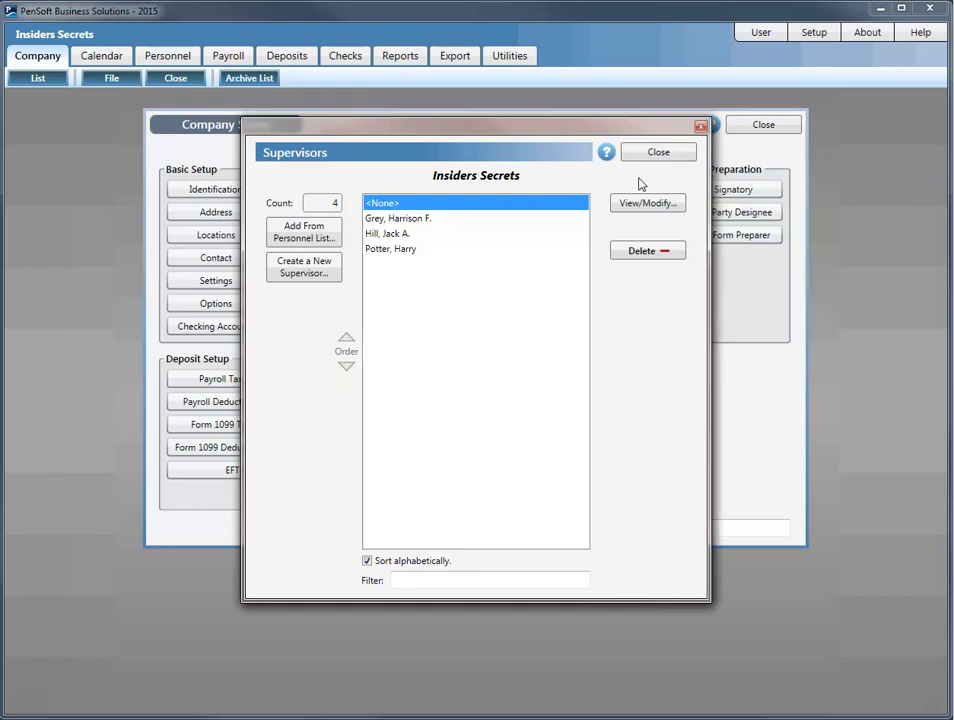
pyautogui.click(660, 153)
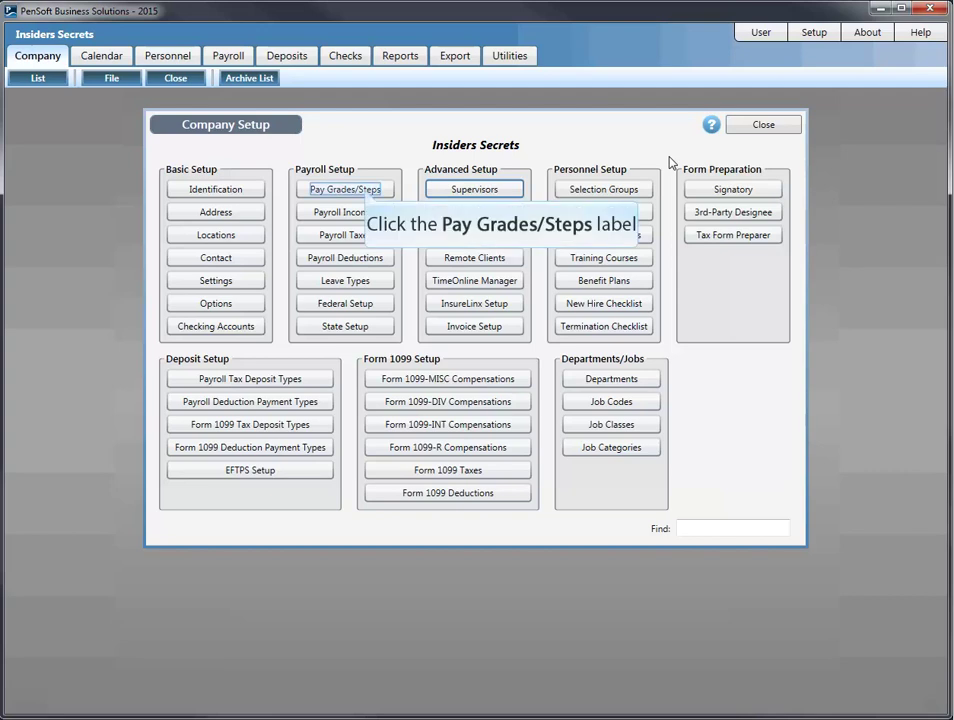
pyautogui.click(367, 192)
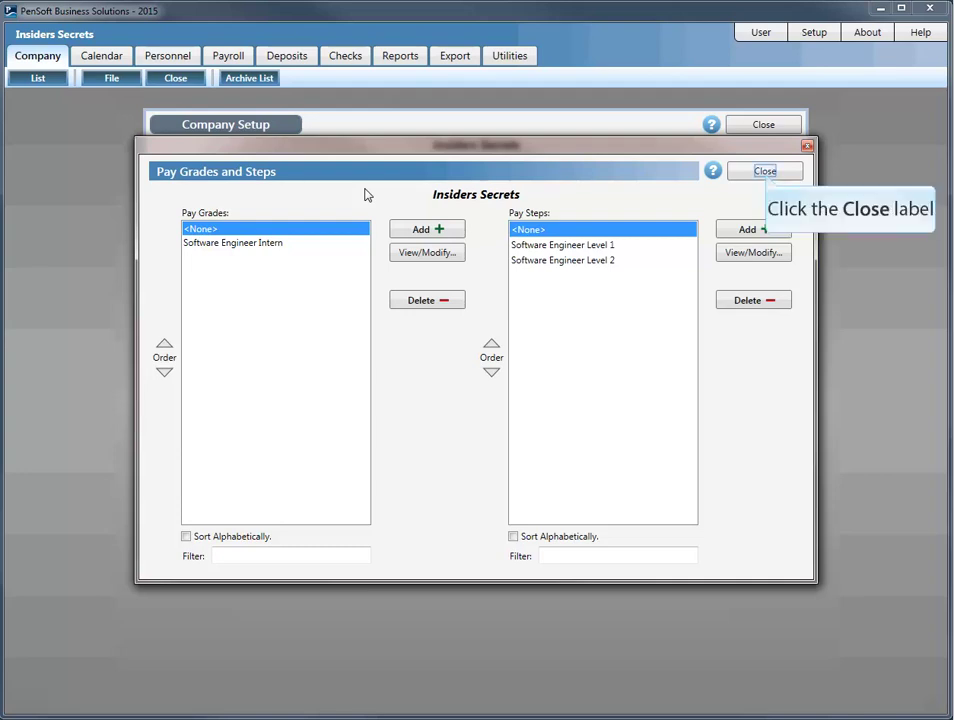
pyautogui.click(765, 173)
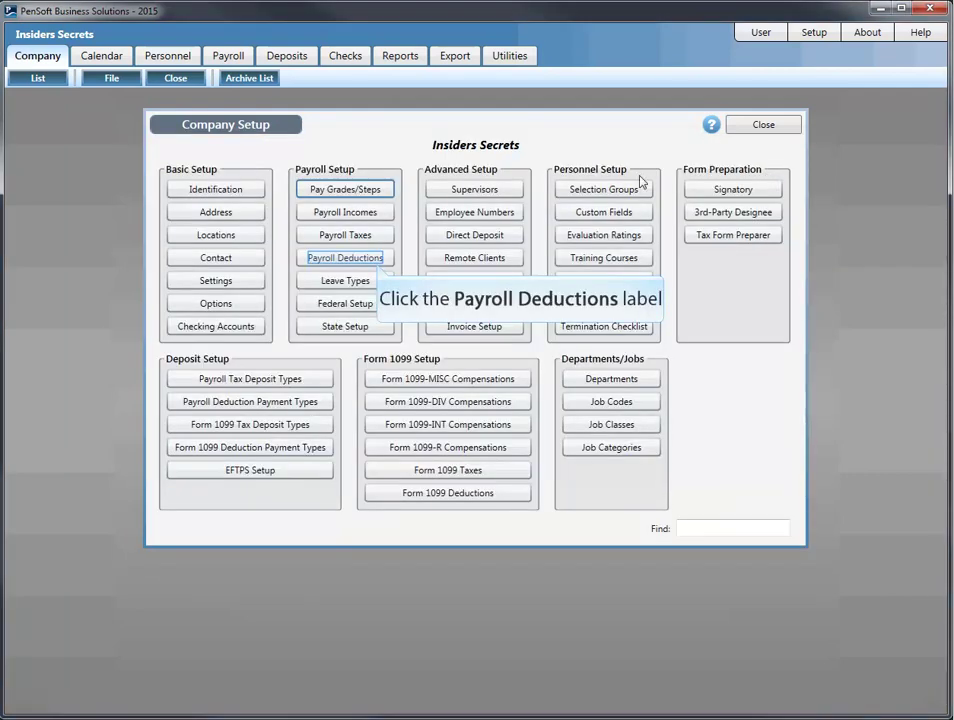
# Start a new deduction type from the 24-entry Payroll Deductions list.
pyautogui.click(377, 262)
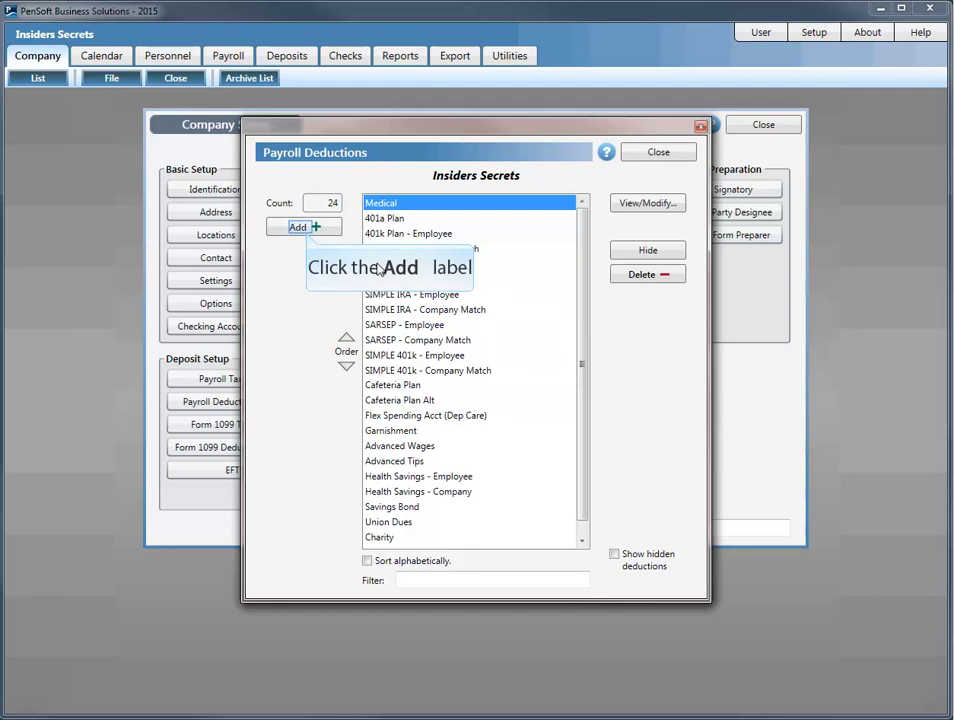
pyautogui.click(308, 232)
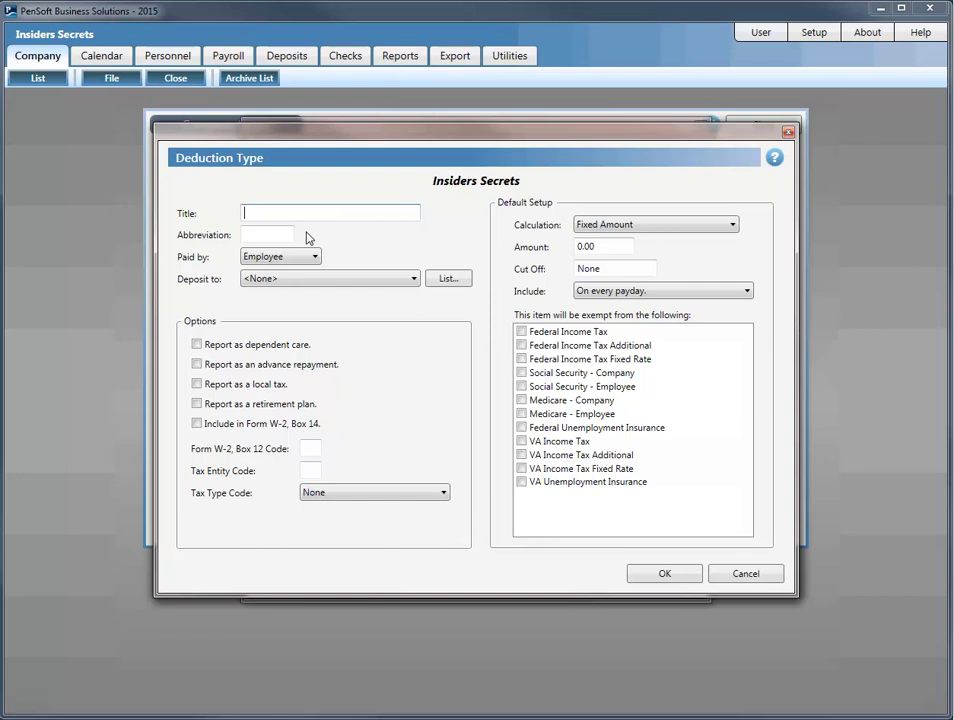
# Name the deduction Medical, abbreviation Medical, included only on the last scheduled payday of month.
pyautogui.write('Medical')
pyautogui.click(266, 234)
pyautogui.write('M')
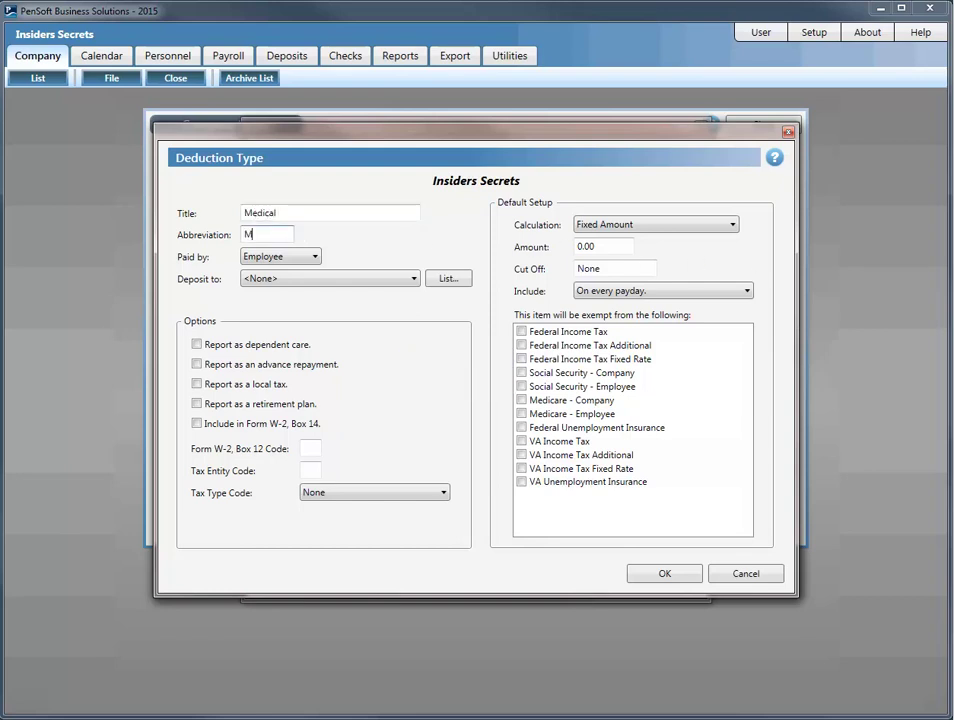
pyautogui.write('edical')
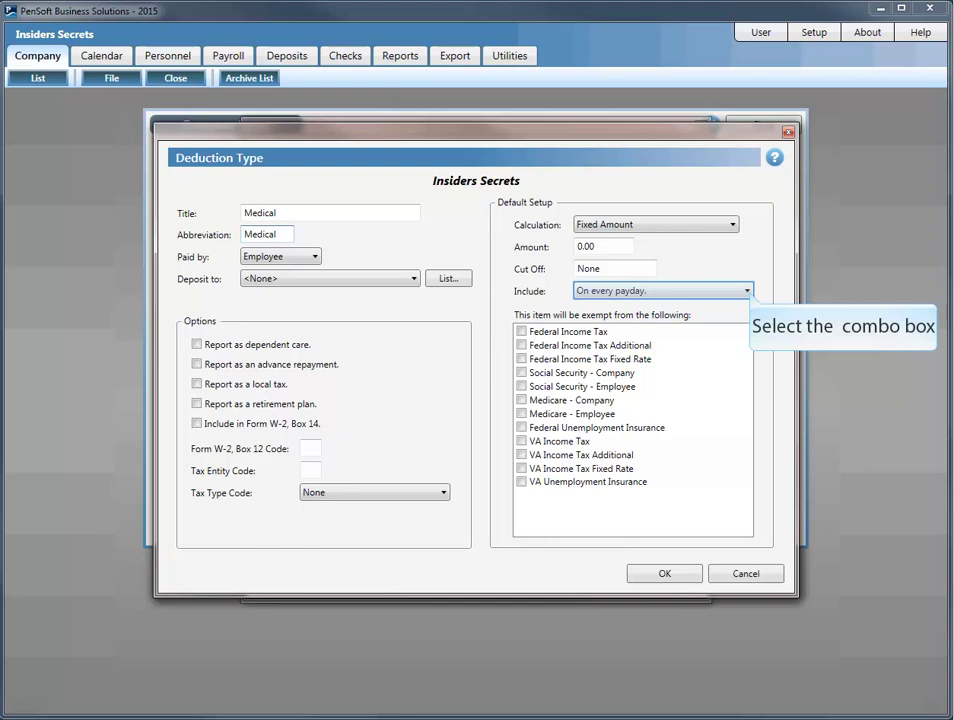
pyautogui.click(748, 292)
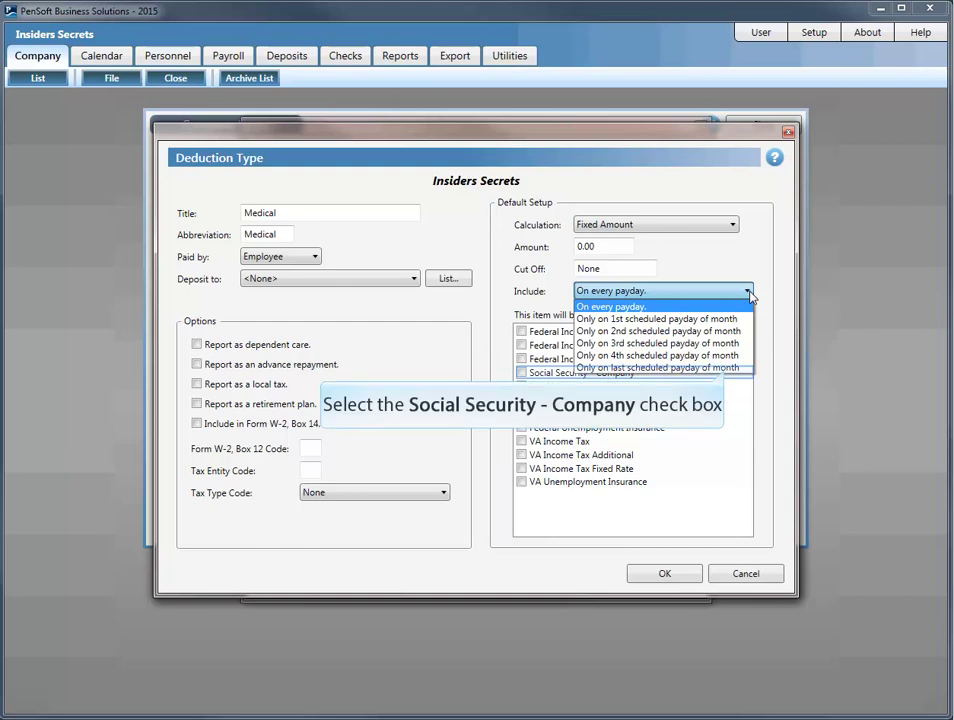
pyautogui.click(729, 370)
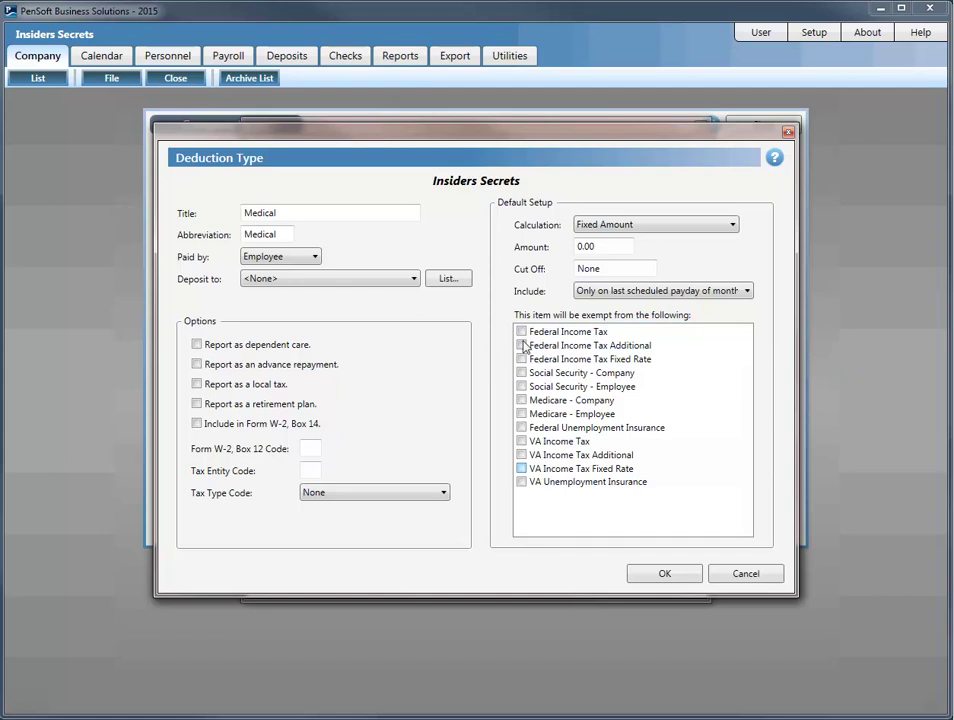
# Exempt Medical from Federal and VA Income Tax (regular, Additional, Fixed Rate) and VA Unemployment Insurance.
pyautogui.click(521, 332)
pyautogui.click(521, 345)
pyautogui.click(521, 359)
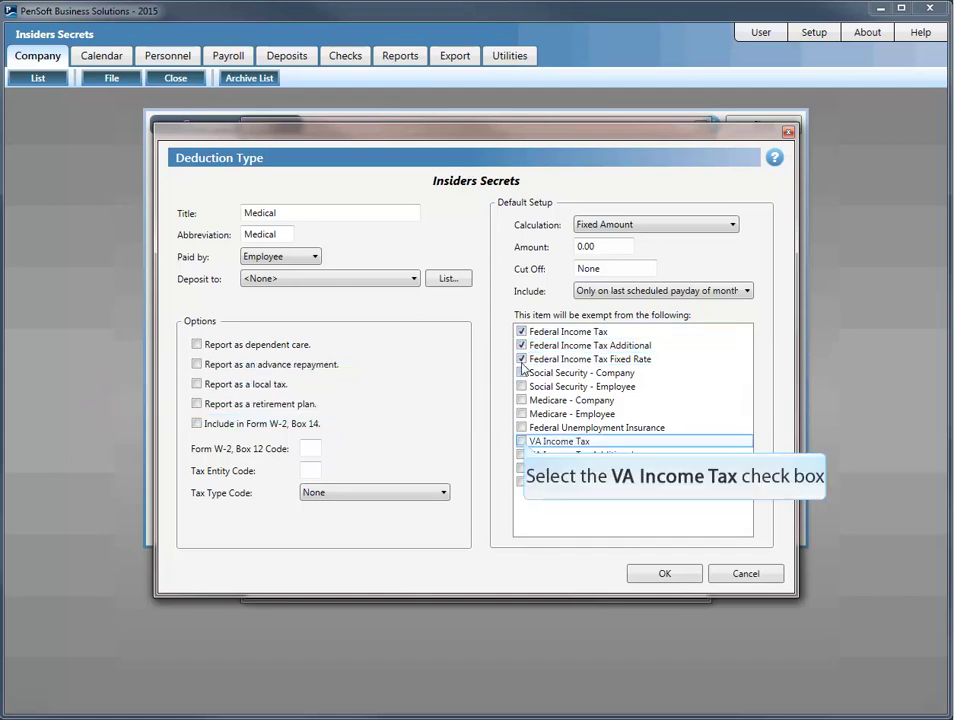
pyautogui.click(521, 441)
pyautogui.click(521, 455)
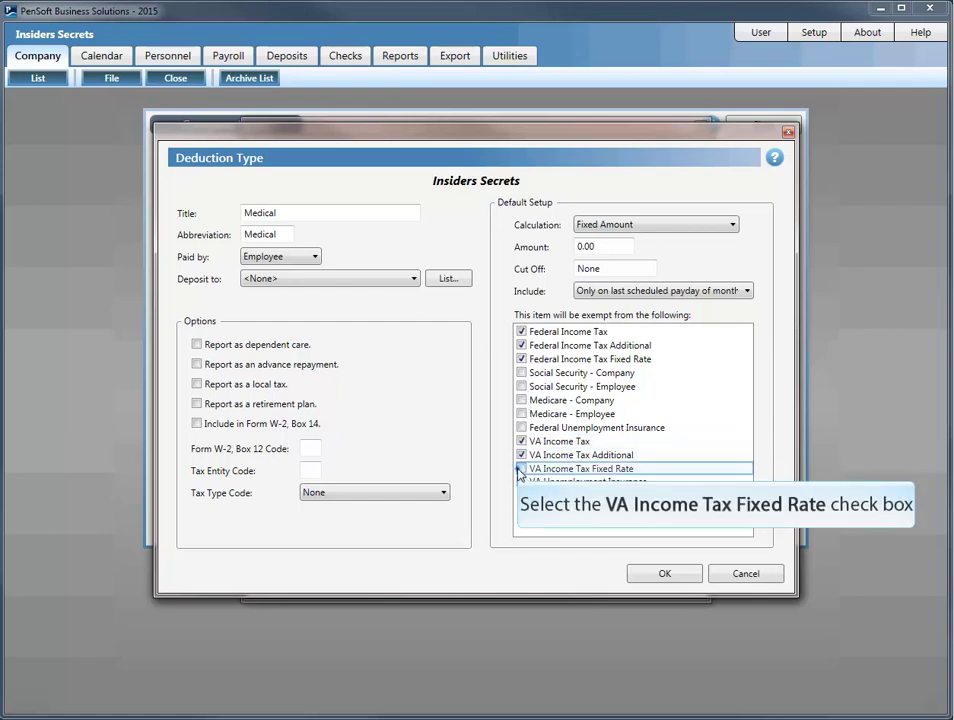
pyautogui.click(521, 468)
pyautogui.click(521, 481)
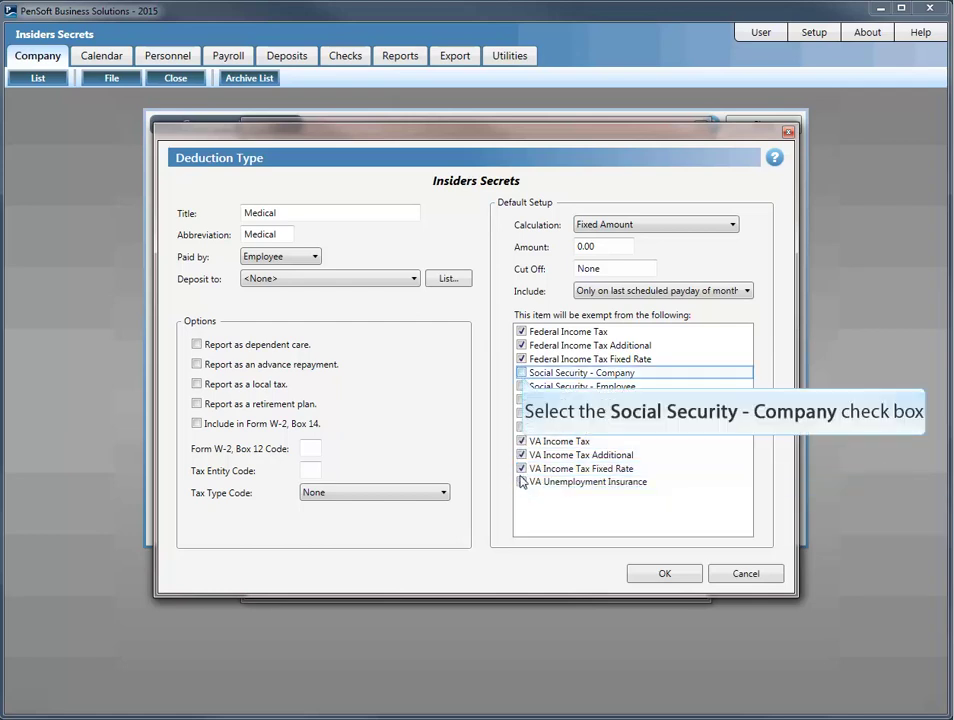
# Exempt it from Social Security and Medicare (Company and Employee) and Federal Unemployment Insurance.
pyautogui.click(521, 372)
pyautogui.click(521, 386)
pyautogui.click(521, 400)
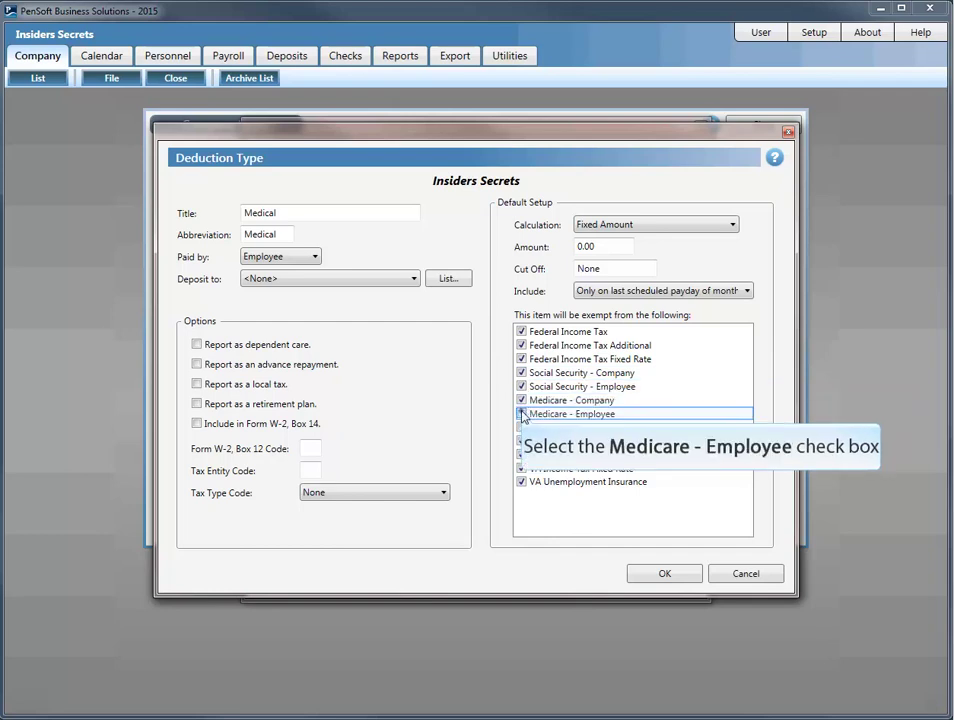
pyautogui.click(521, 413)
pyautogui.click(521, 428)
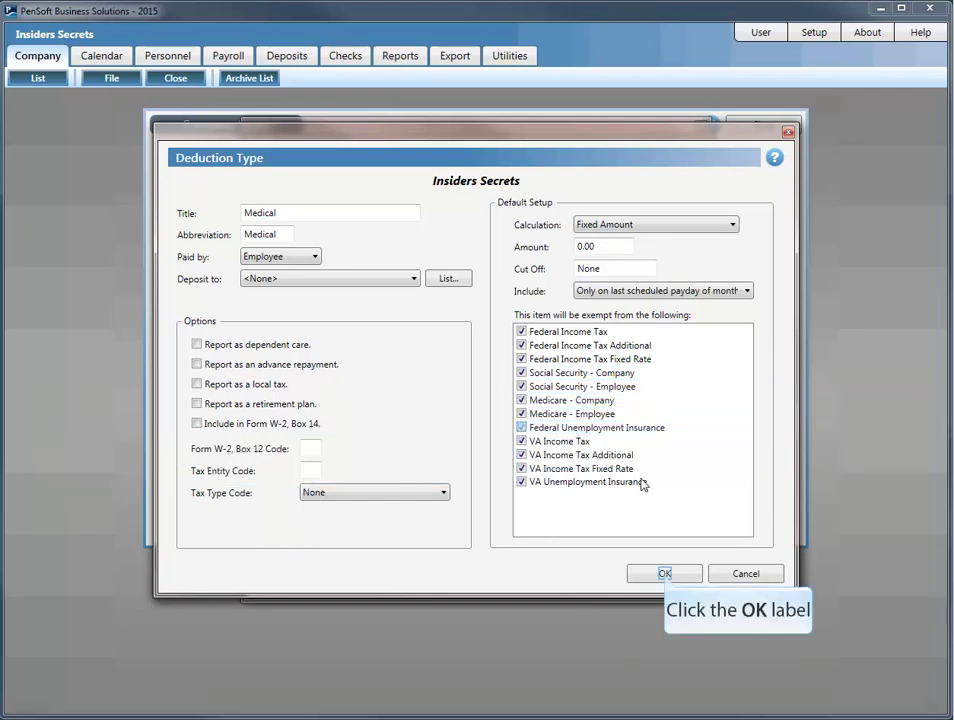
# Save the Medical deduction after changing its duplicate abbreviation to Med-2.
pyautogui.click(665, 573)
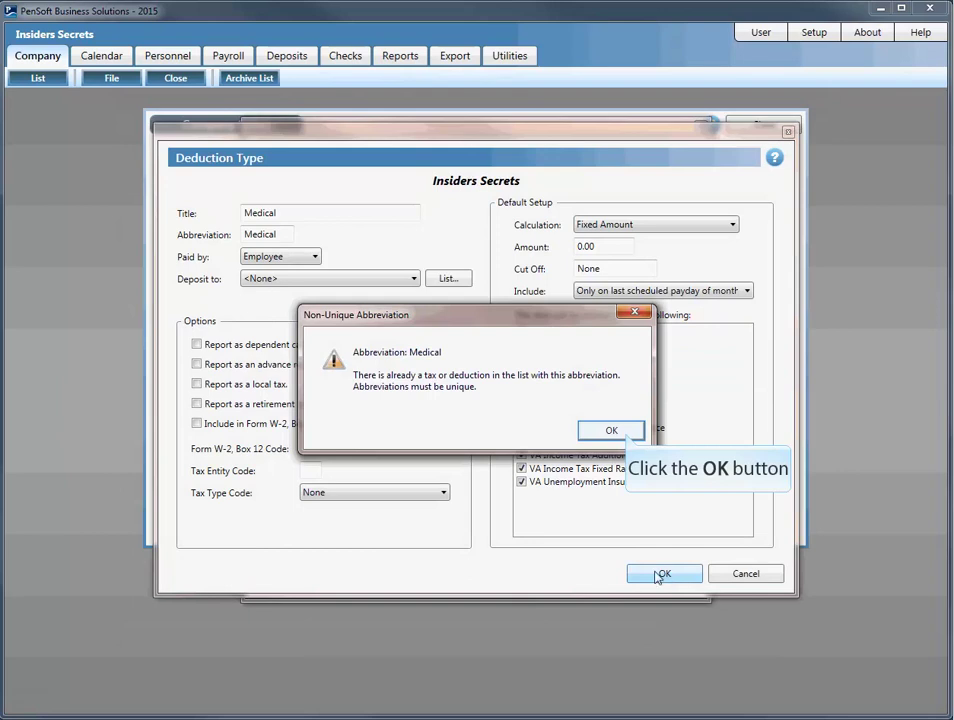
pyautogui.click(625, 434)
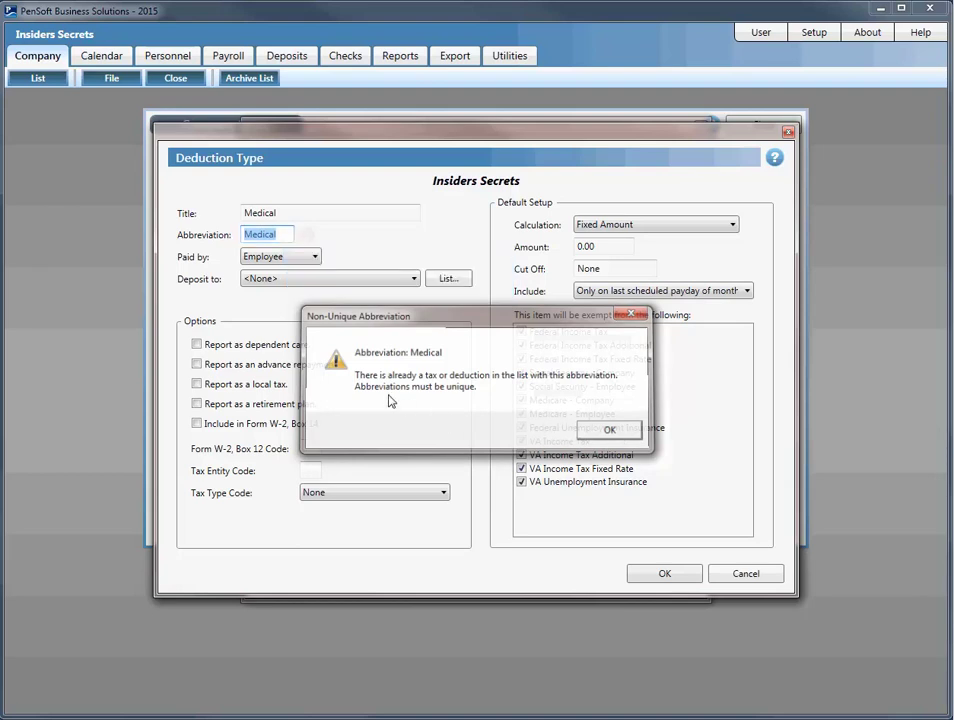
pyautogui.click(285, 236)
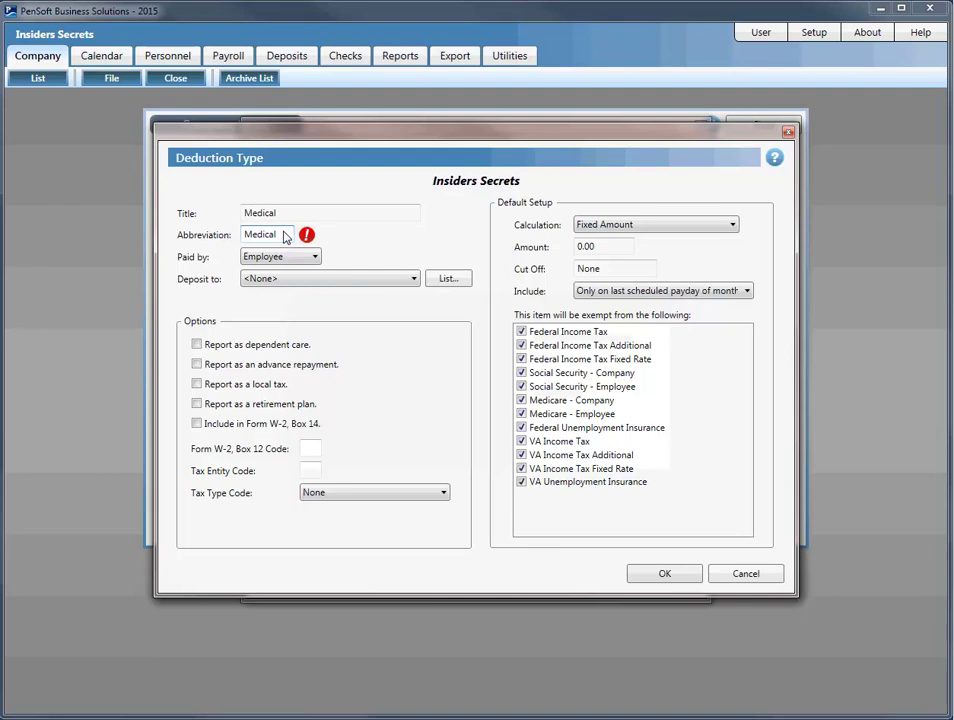
pyautogui.press('BackSpace')
pyautogui.press('BackSpace')
pyautogui.press('BackSpace')
pyautogui.press('BackSpace')
pyautogui.write('-2')
pyautogui.click(673, 577)
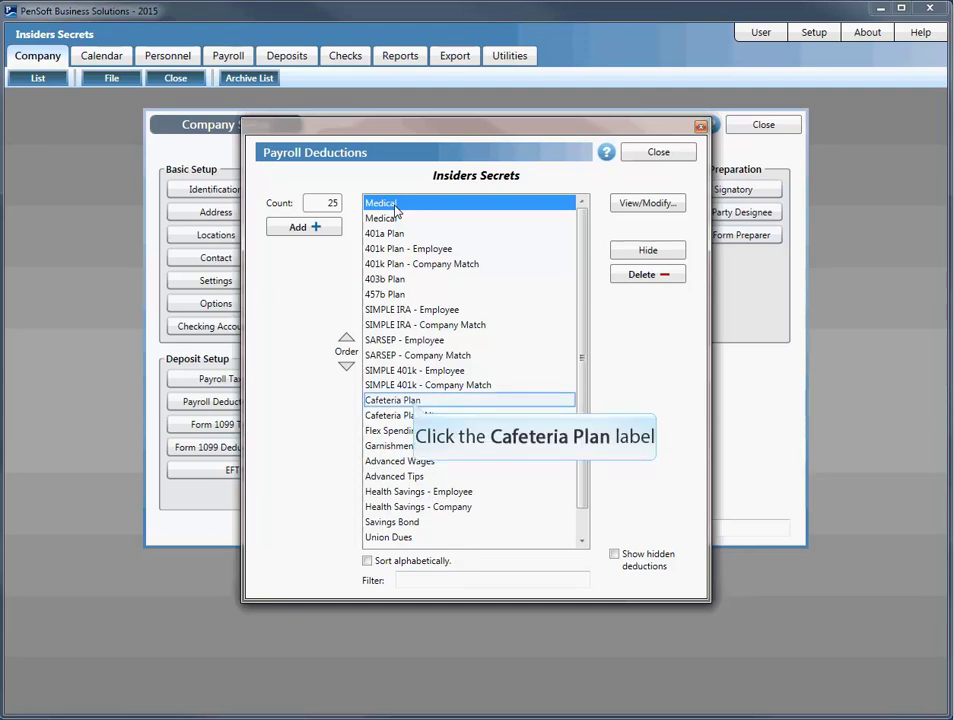
# Hide the Cafeteria Plan deduction and turn on Show hidden deductions.
pyautogui.click(414, 401)
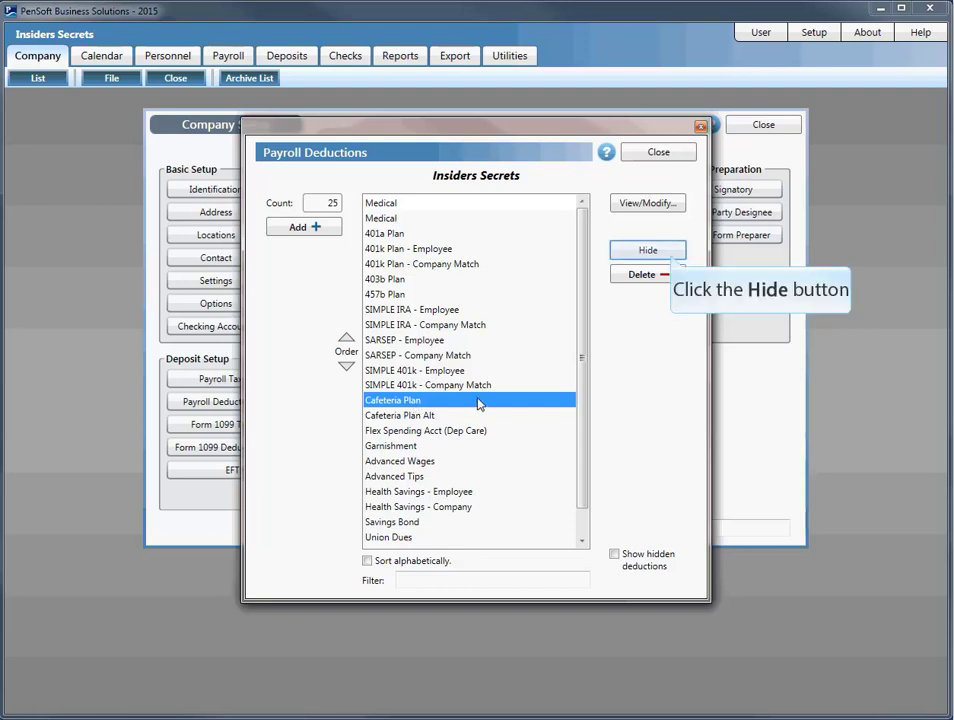
pyautogui.click(670, 254)
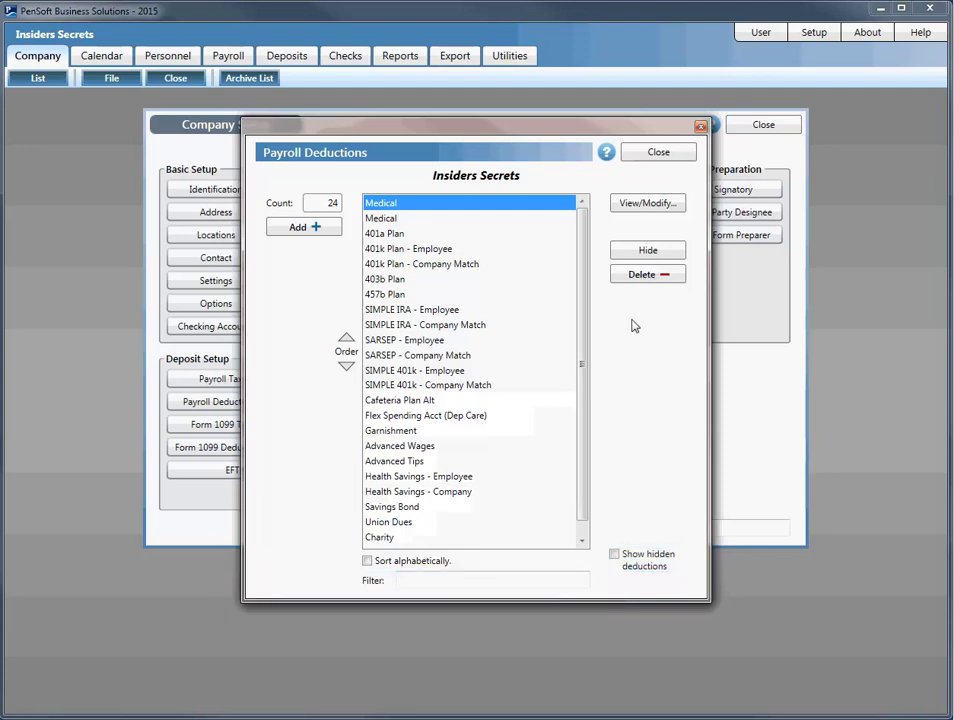
pyautogui.click(615, 555)
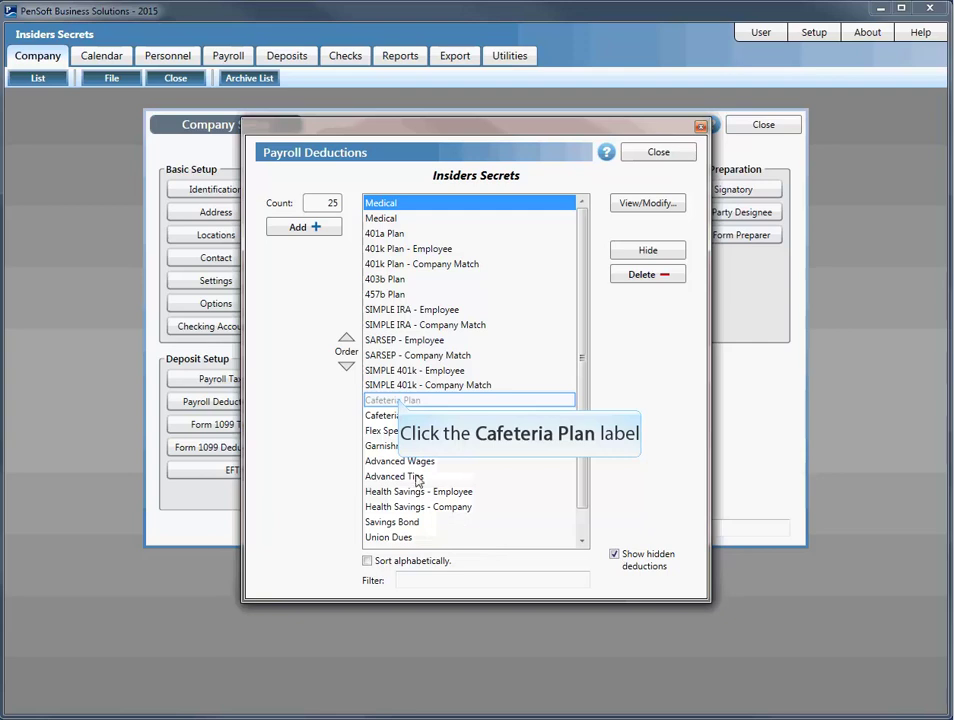
# Unhide Cafeteria Plan, turn off Show hidden deductions, and close the Payroll Deductions list.
pyautogui.click(400, 401)
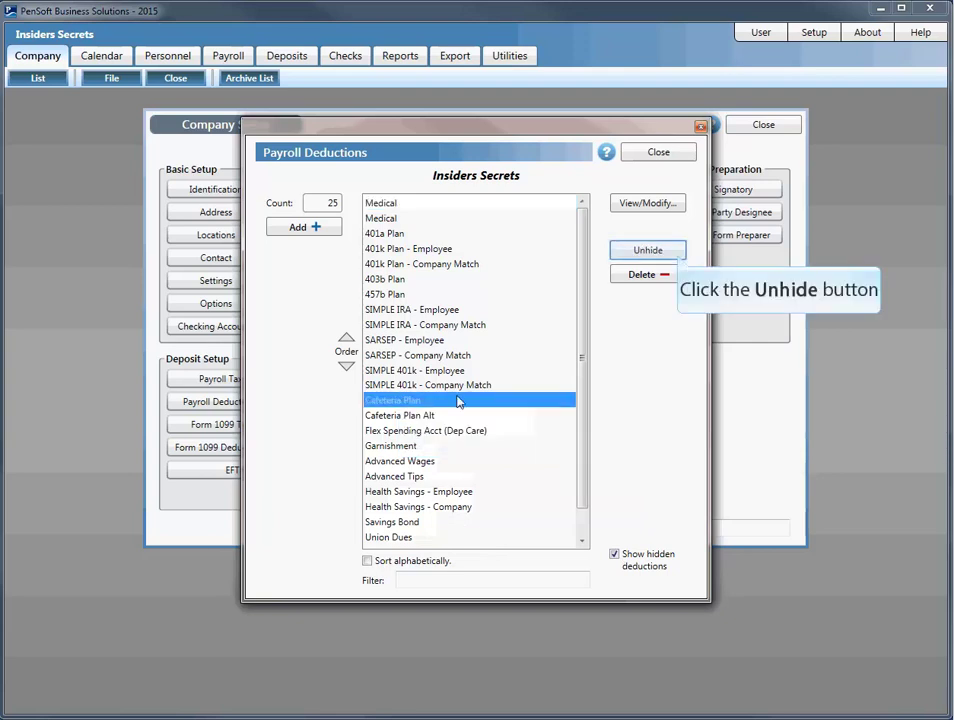
pyautogui.click(677, 257)
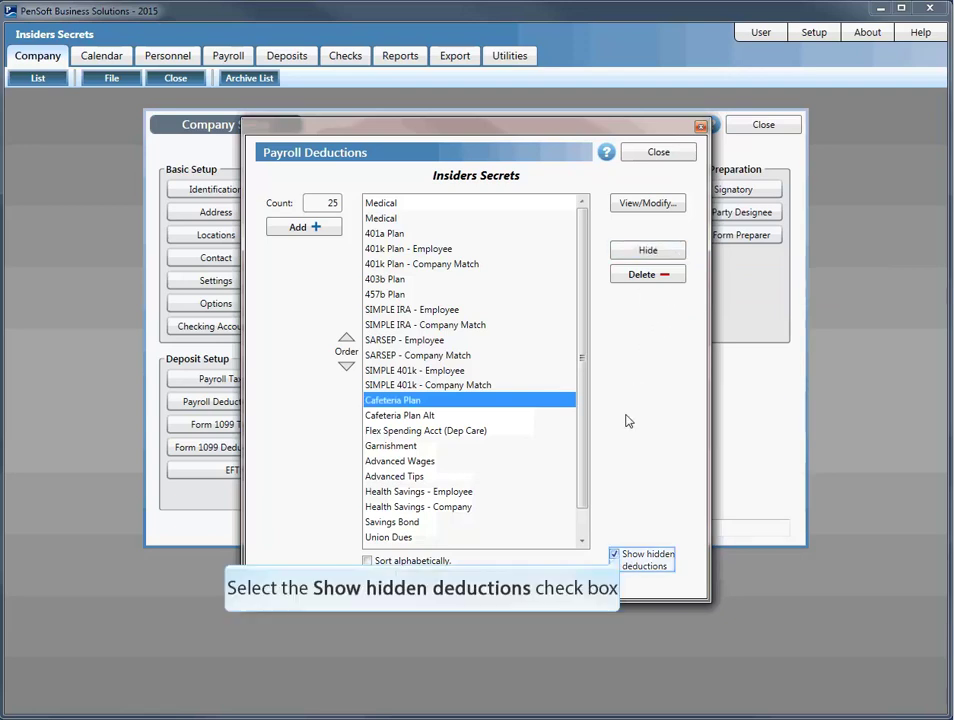
pyautogui.click(621, 557)
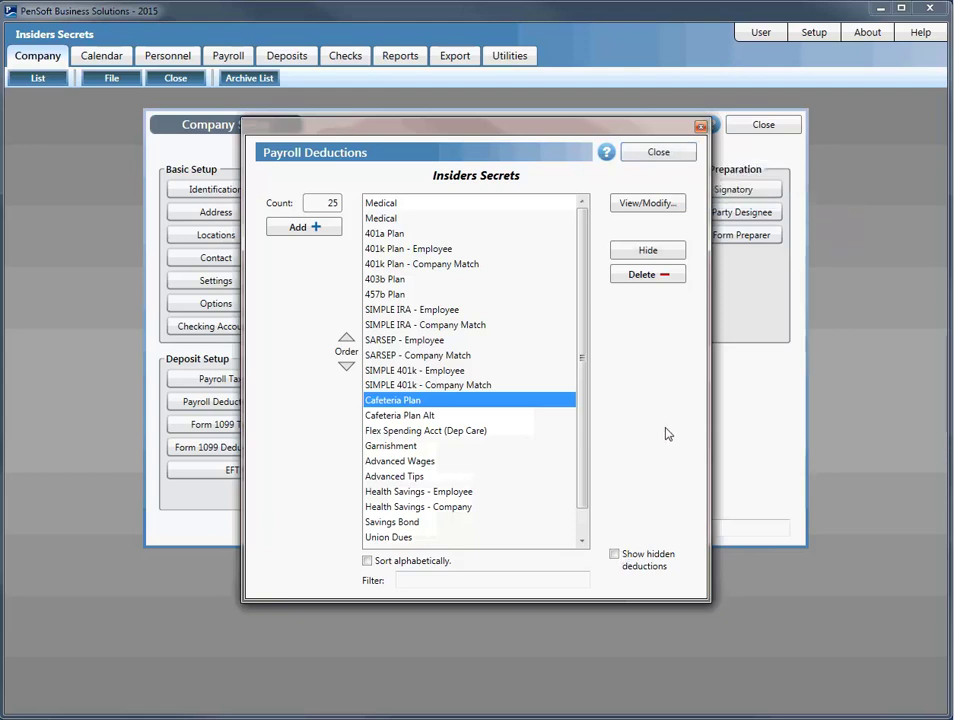
pyautogui.click(674, 152)
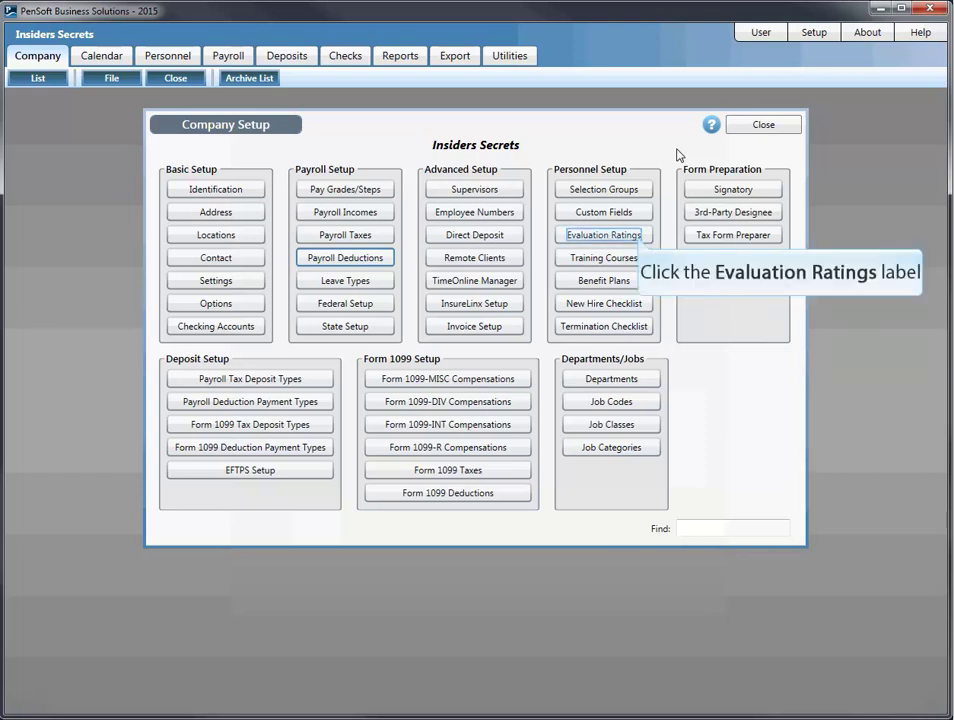
# Add the evaluation rating '2-Meets Standard' and close the Evaluation Ratings list.
pyautogui.click(639, 242)
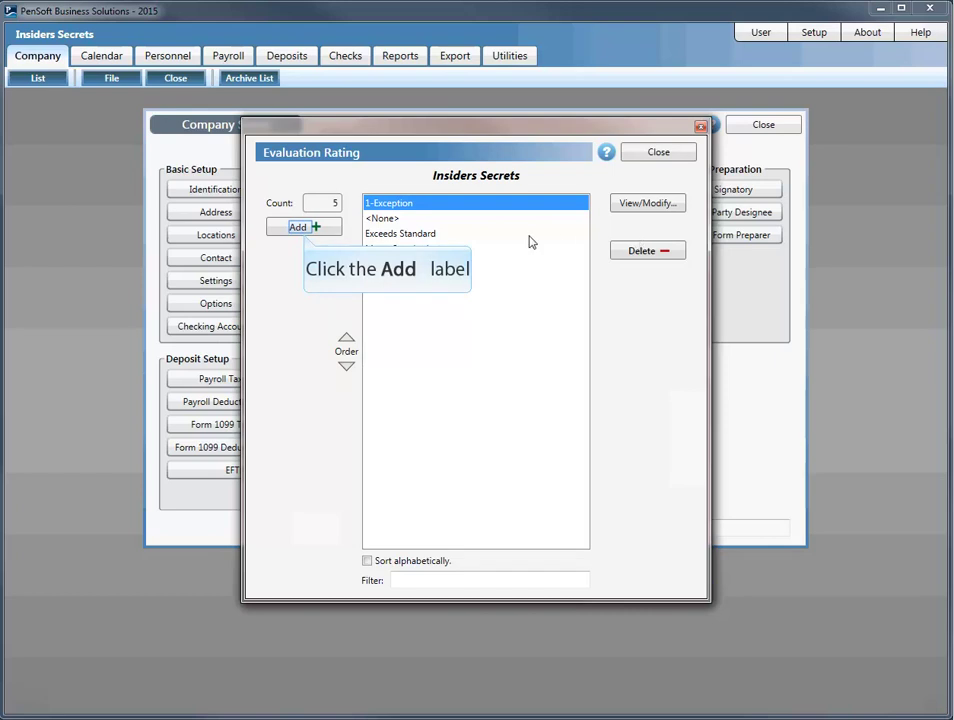
pyautogui.click(304, 230)
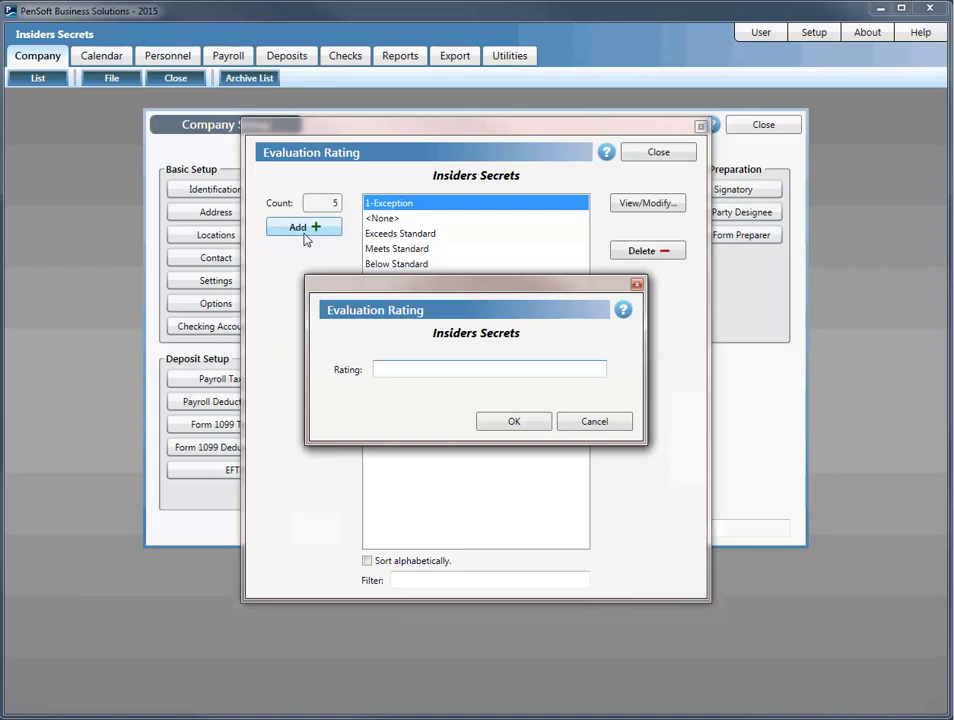
pyautogui.write('2')
pyautogui.write('-')
pyautogui.write('Meets')
pyautogui.write(' Sta')
pyautogui.write('tdar')
pyautogui.press('BackSpace')
pyautogui.press('BackSpace')
pyautogui.press('BackSpace')
pyautogui.press('BackSpace')
pyautogui.write('dard')
pyautogui.press('Left')
pyautogui.press('Left')
pyautogui.press('Left')
pyautogui.press('Left')
pyautogui.write('n')
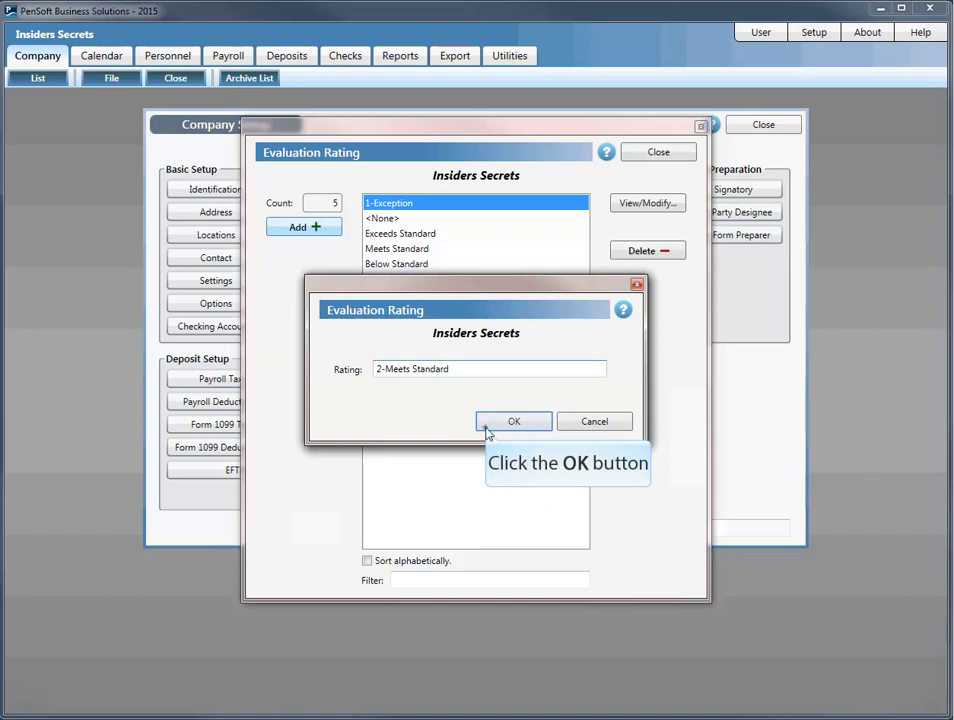
pyautogui.click(510, 422)
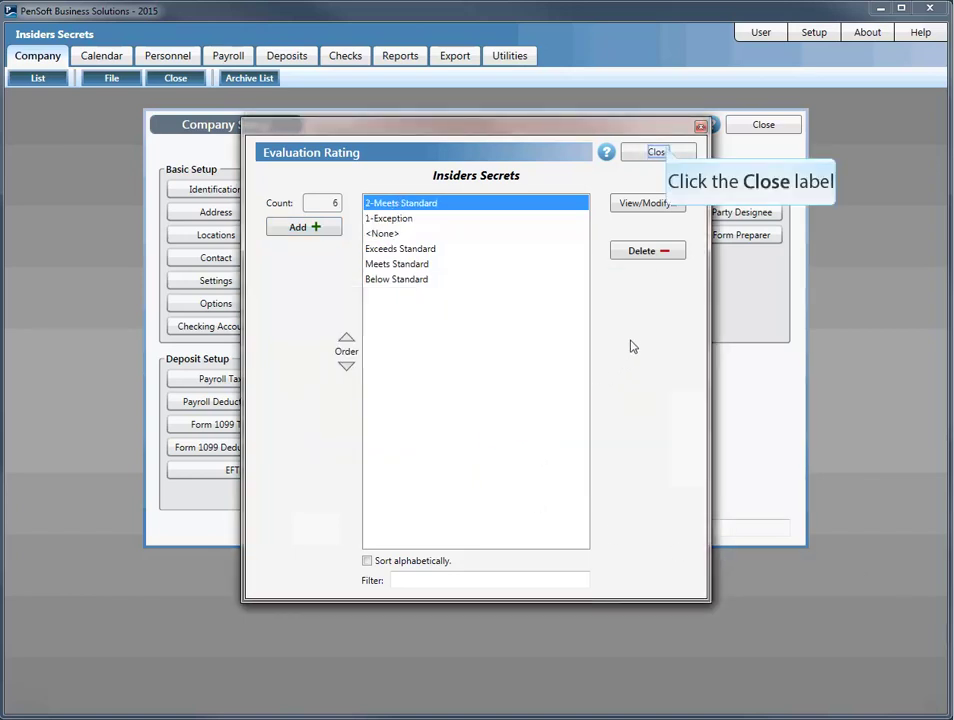
pyautogui.click(660, 152)
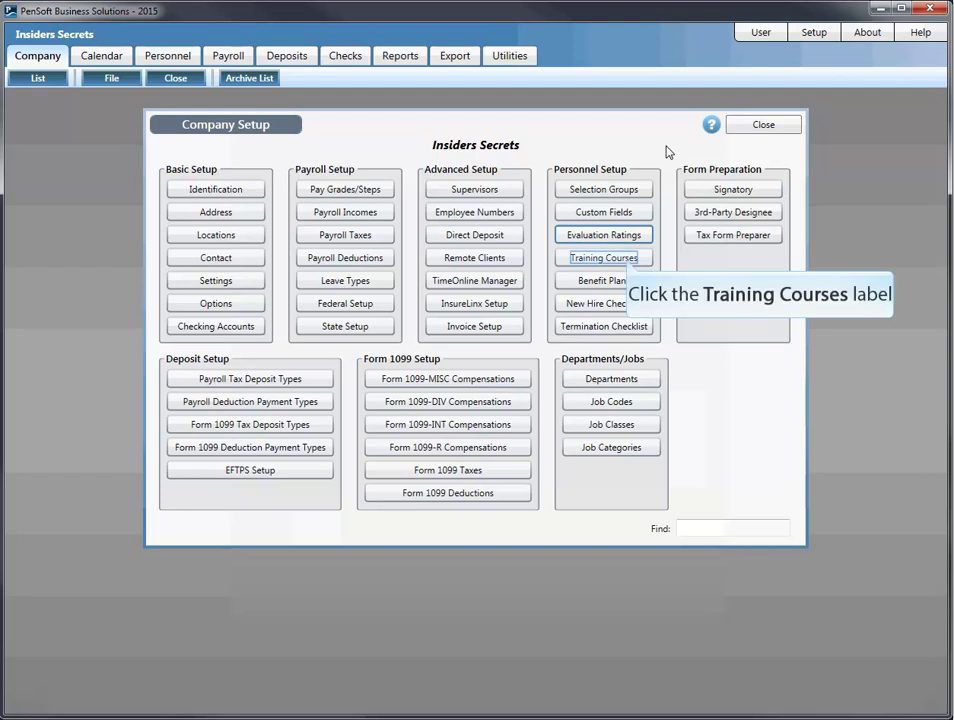
pyautogui.click(629, 260)
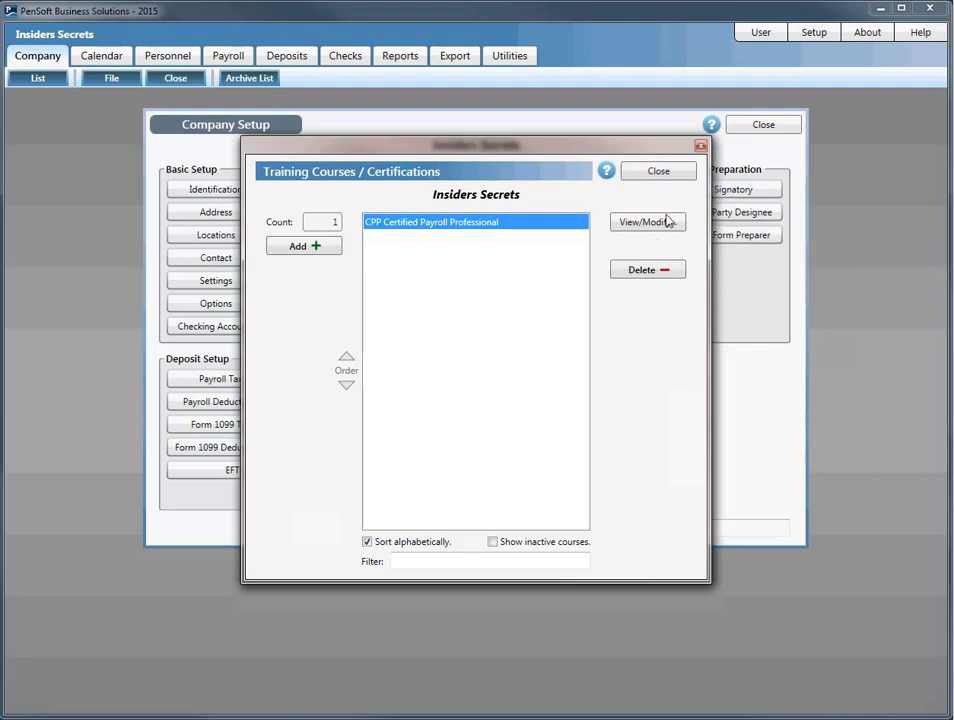
pyautogui.click(668, 176)
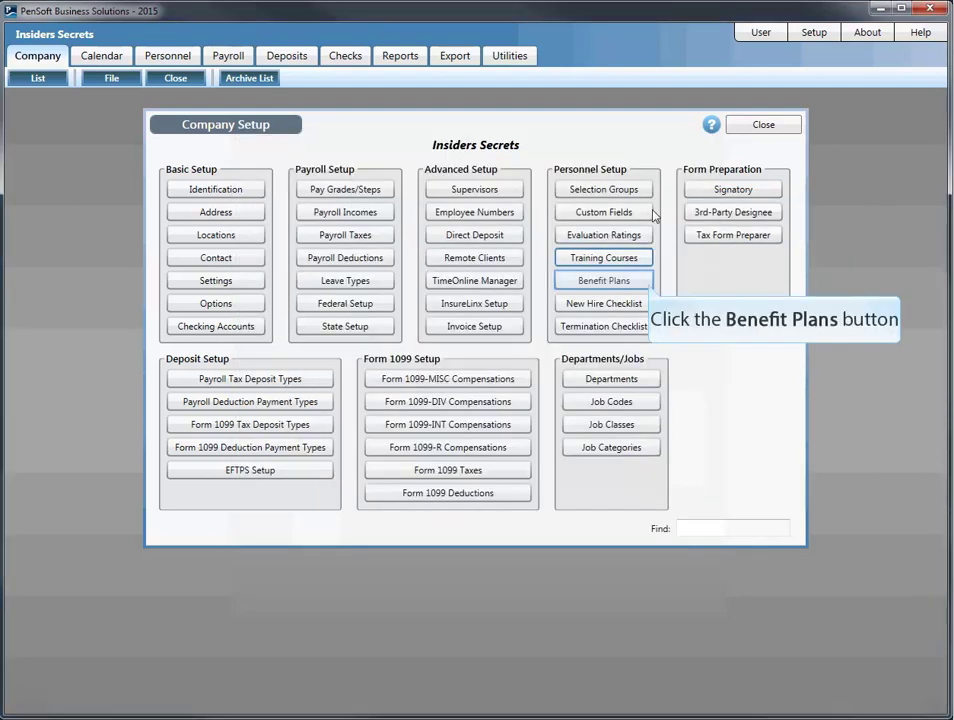
# Add a new benefit plan named Vision, keeping Cafeteria Plan as its type.
pyautogui.click(646, 282)
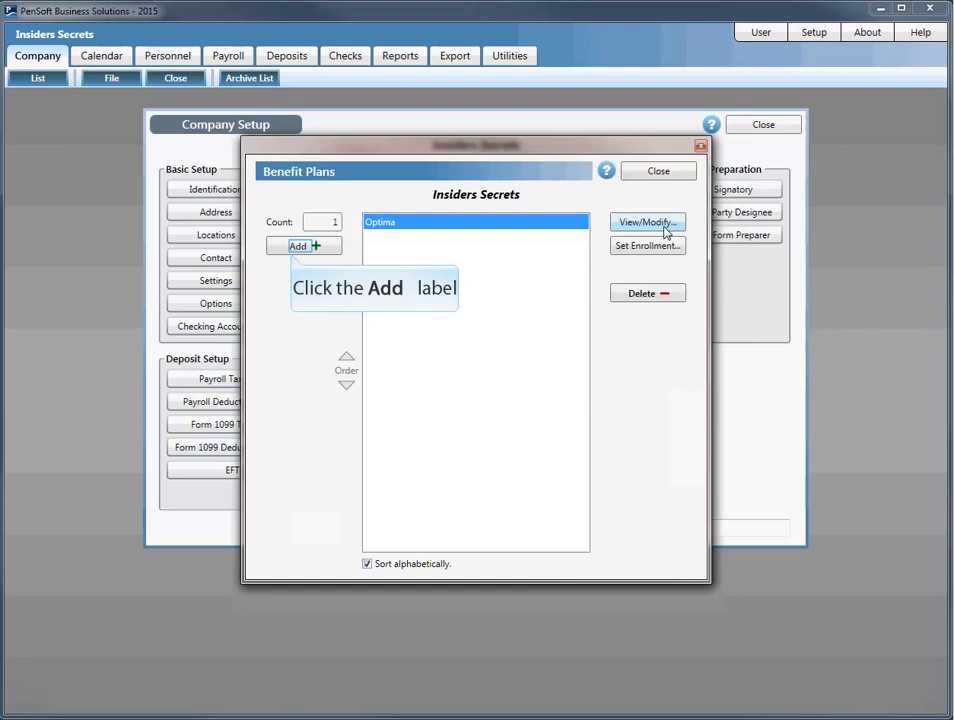
pyautogui.click(298, 248)
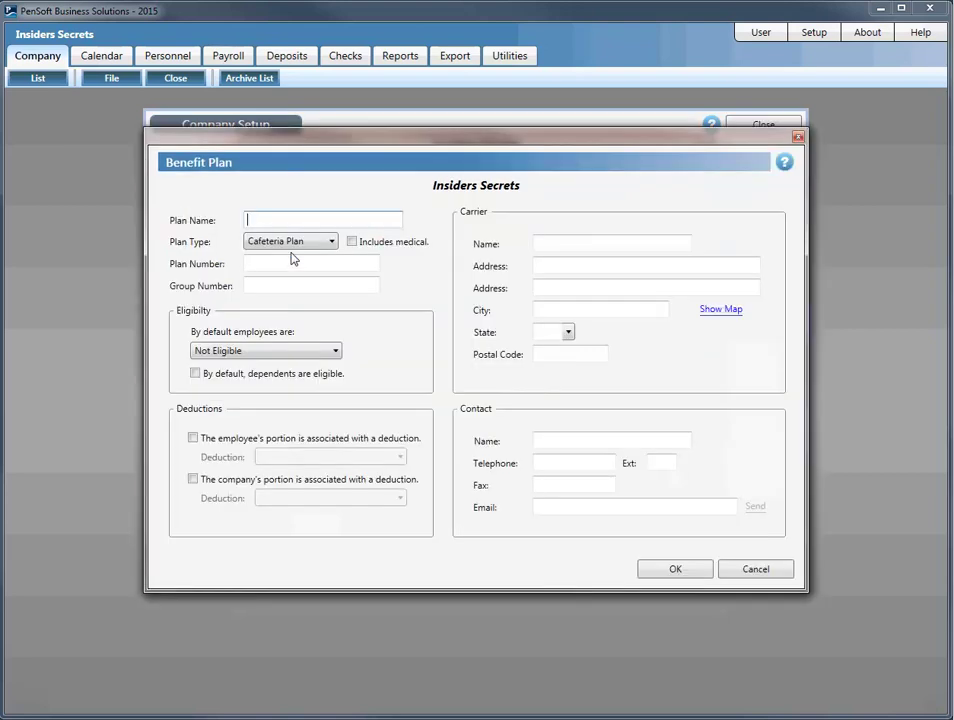
pyautogui.write('Vision')
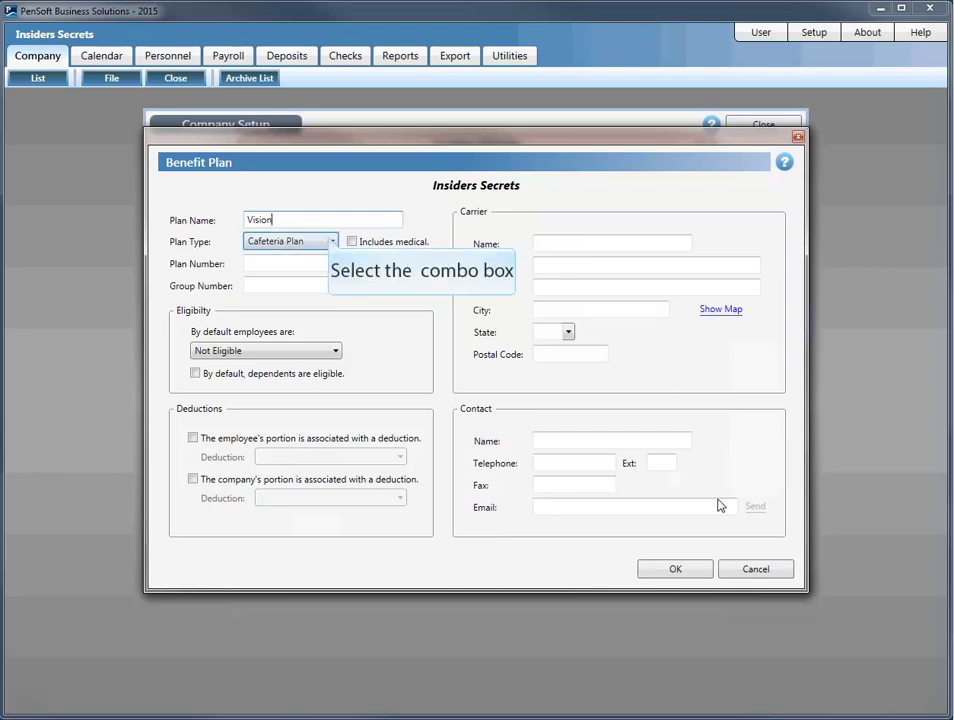
pyautogui.click(330, 242)
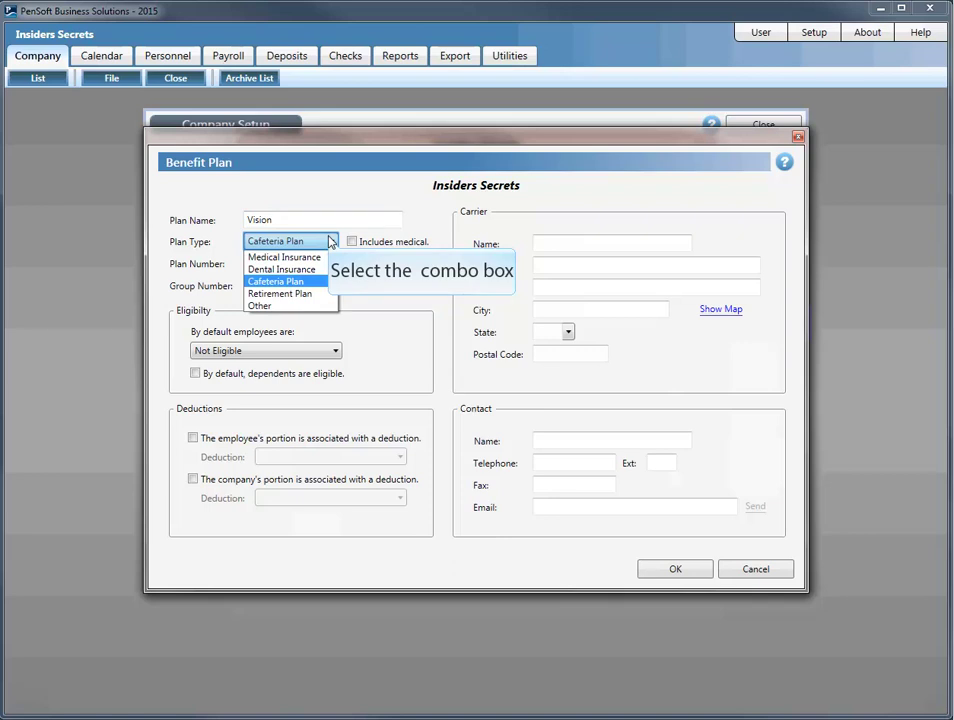
pyautogui.press('Tab')
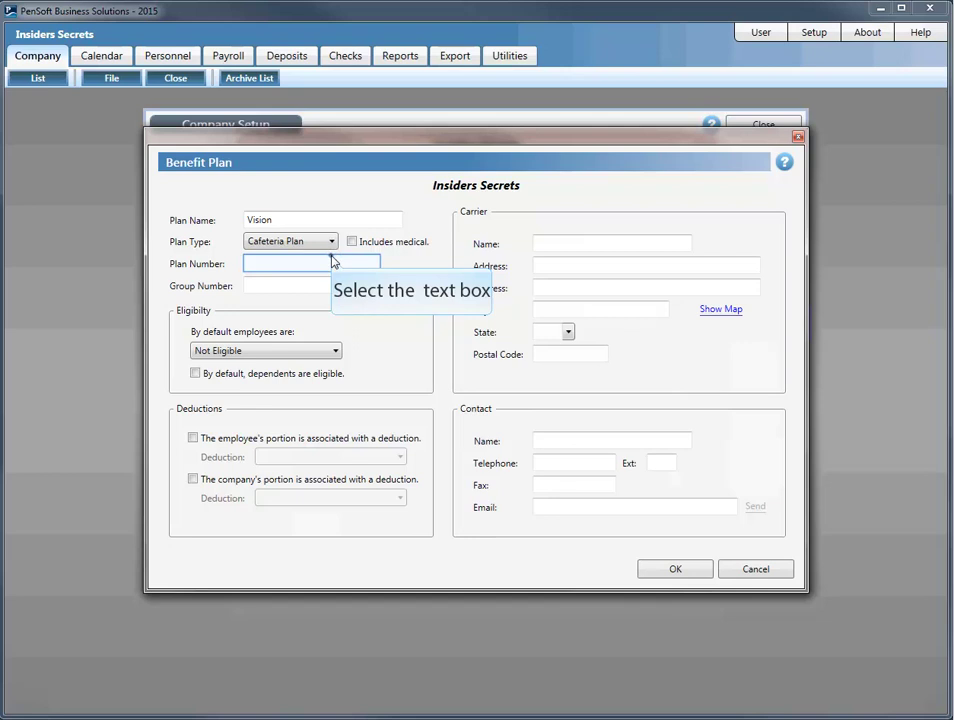
# Enter plan number 4654654 and group number 09.
pyautogui.click(334, 262)
pyautogui.write('46')
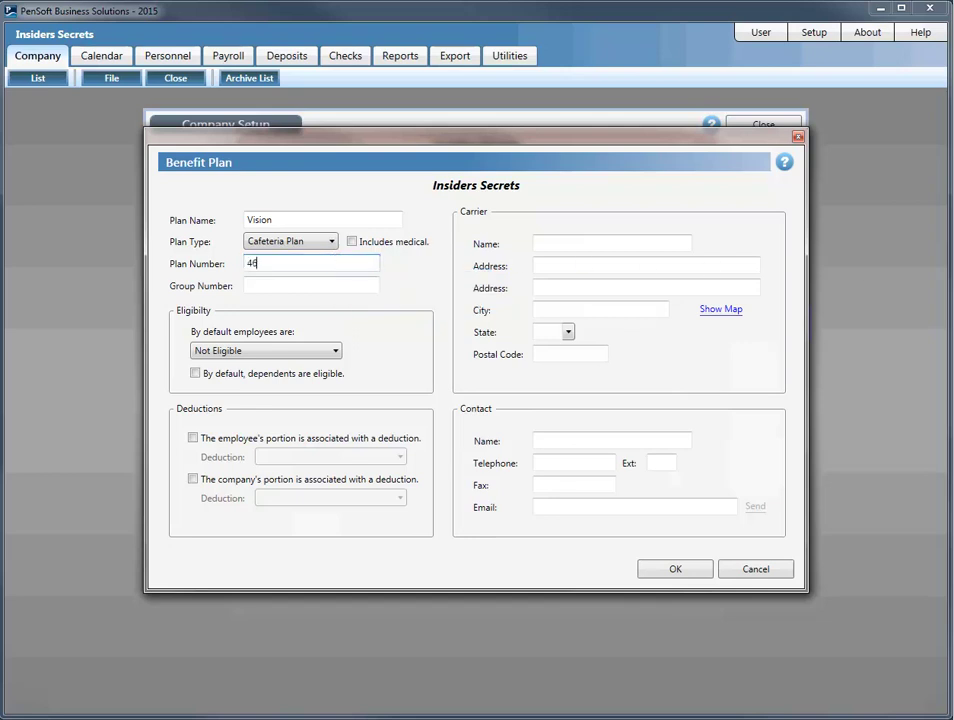
pyautogui.write('54654')
pyautogui.press('Tab')
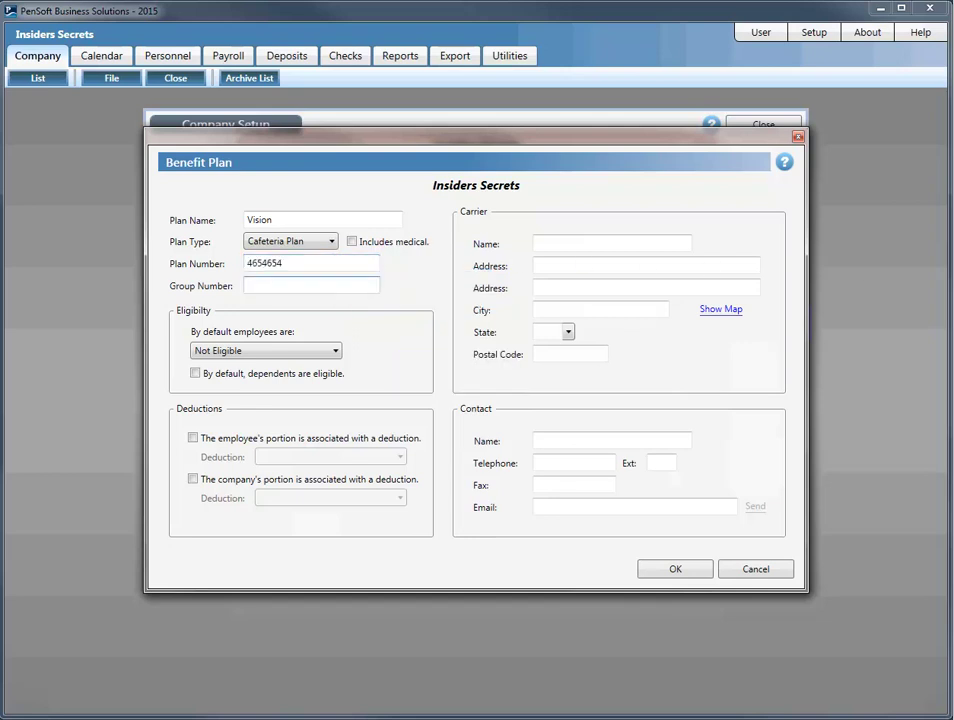
pyautogui.write('09')
pyautogui.press('Tab')
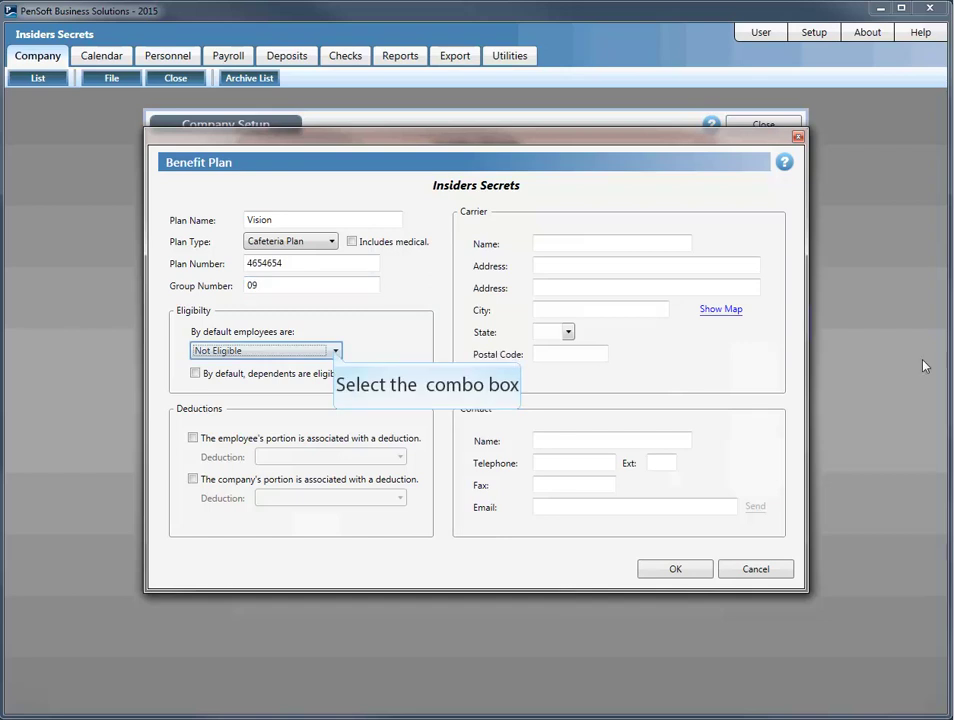
# Make employees eligible after 90 days and dependents eligible by default.
pyautogui.click(335, 351)
pyautogui.click(330, 352)
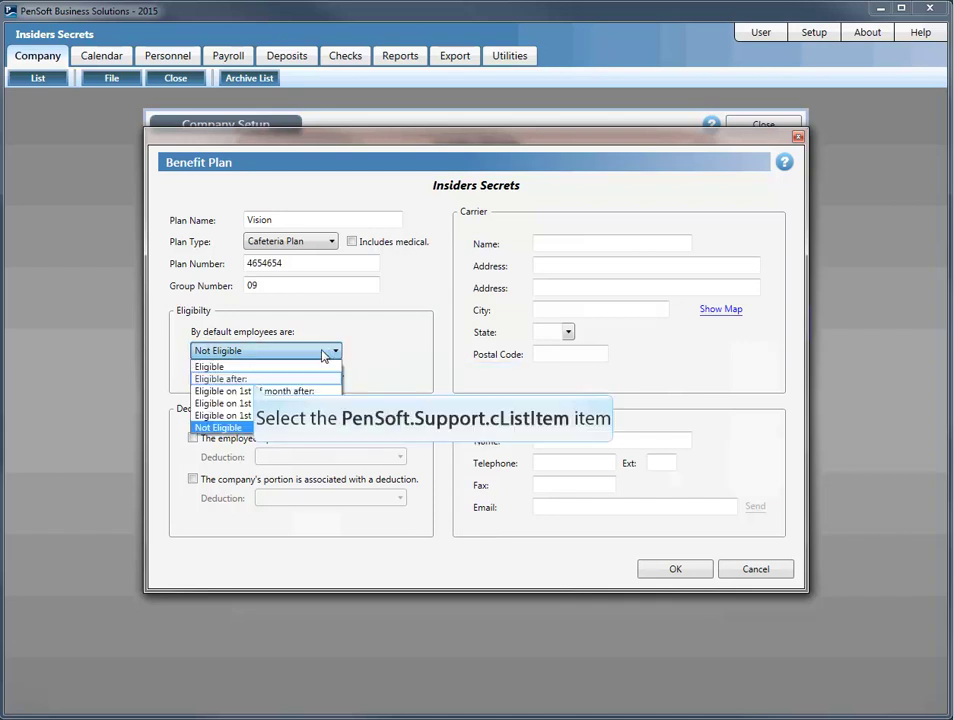
pyautogui.click(257, 379)
pyautogui.click(255, 382)
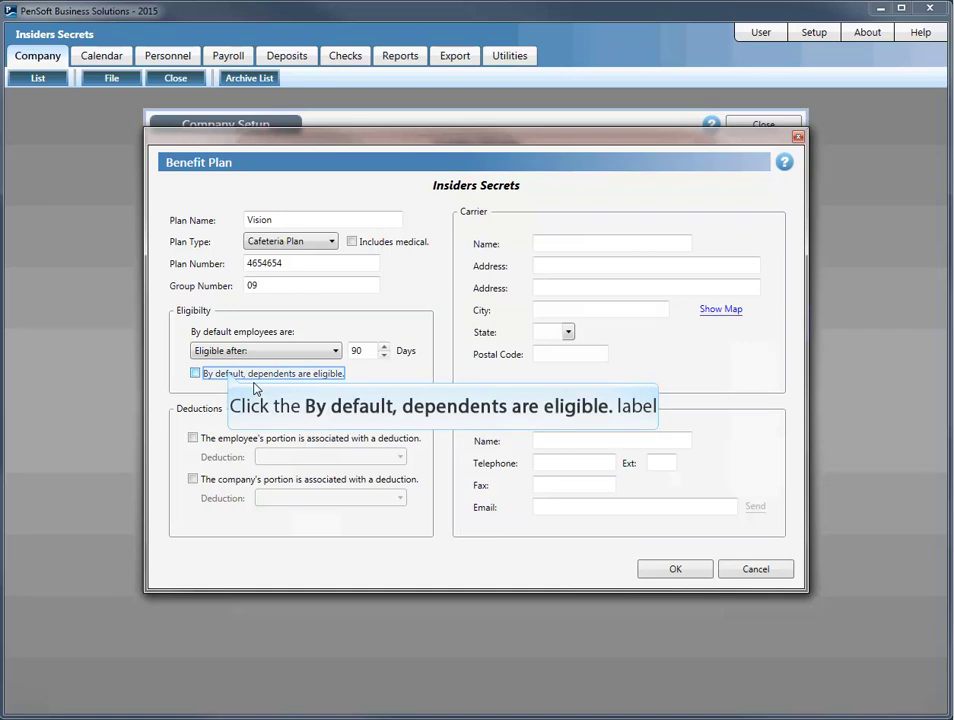
pyautogui.click(228, 375)
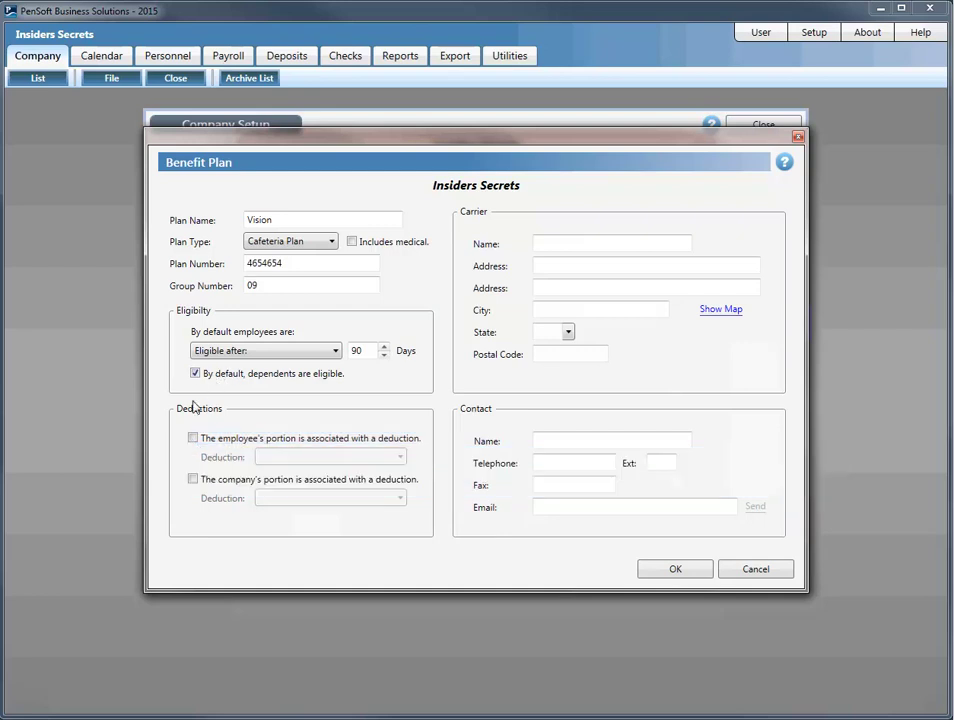
pyautogui.click(193, 439)
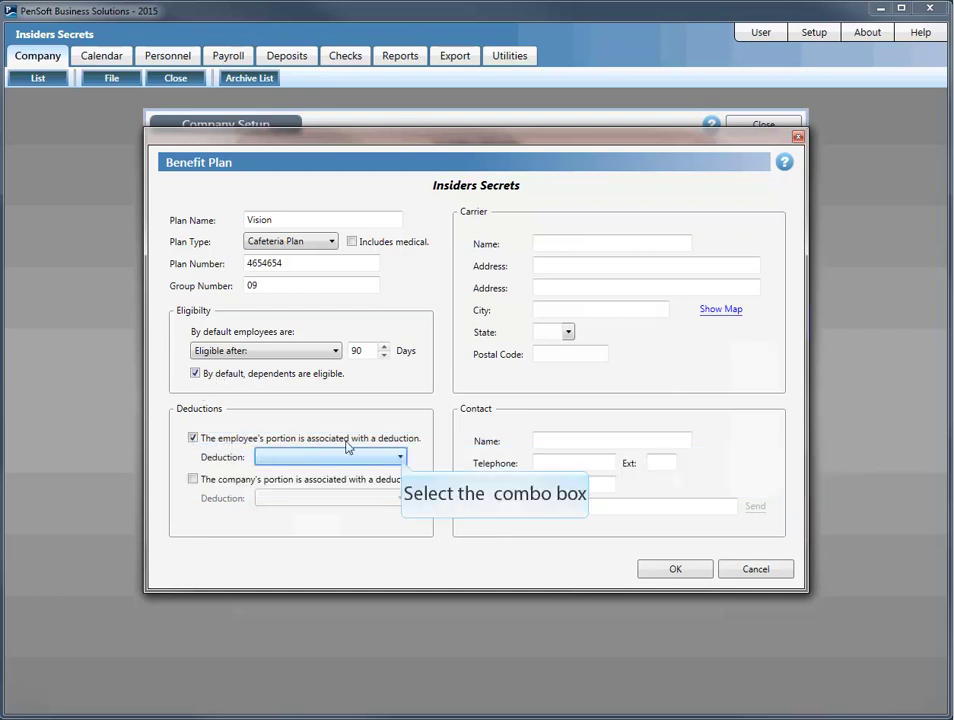
pyautogui.click(401, 458)
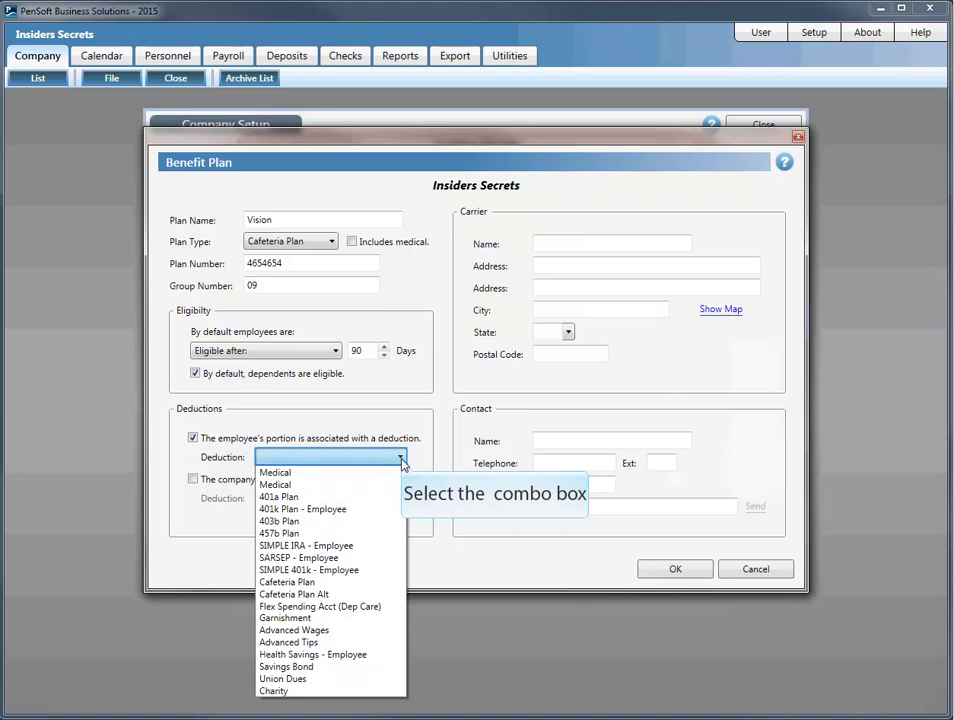
pyautogui.click(186, 478)
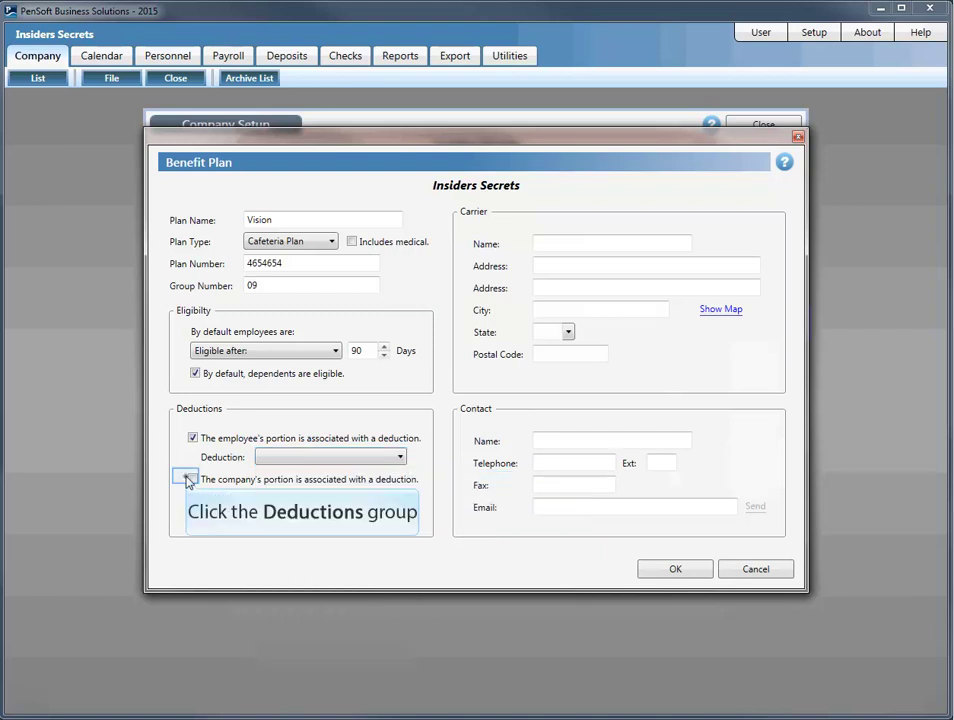
pyautogui.click(190, 480)
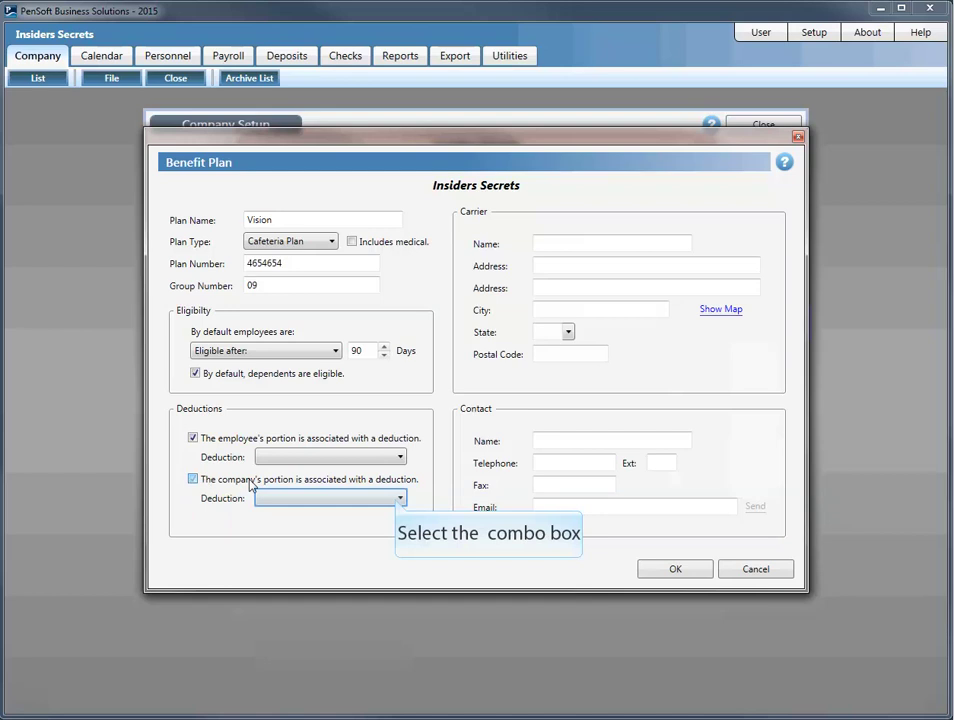
pyautogui.click(398, 499)
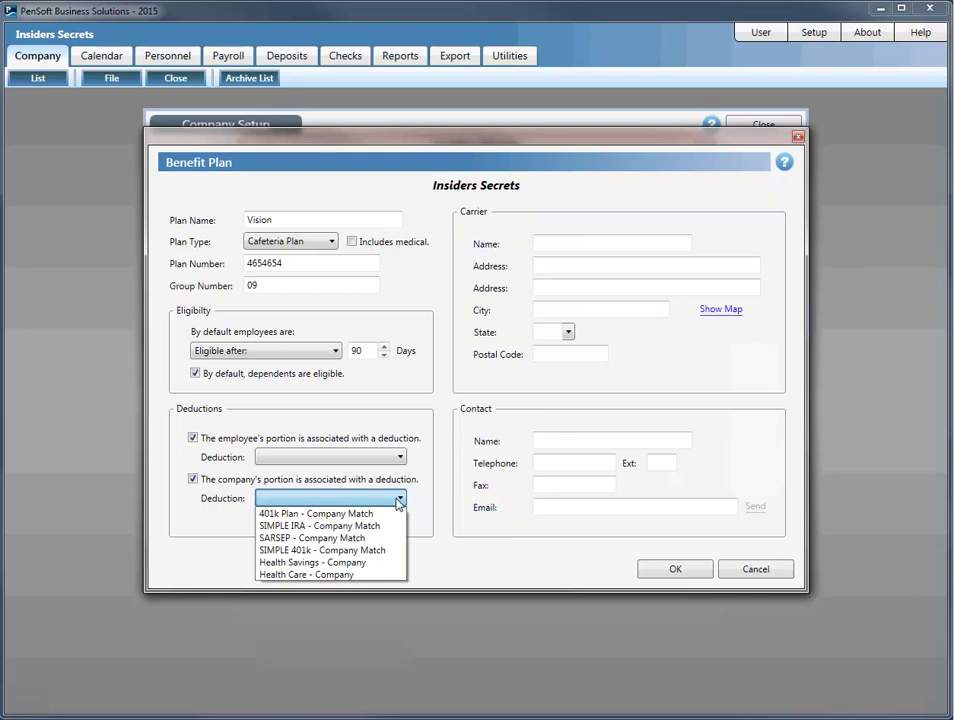
pyautogui.click(192, 479)
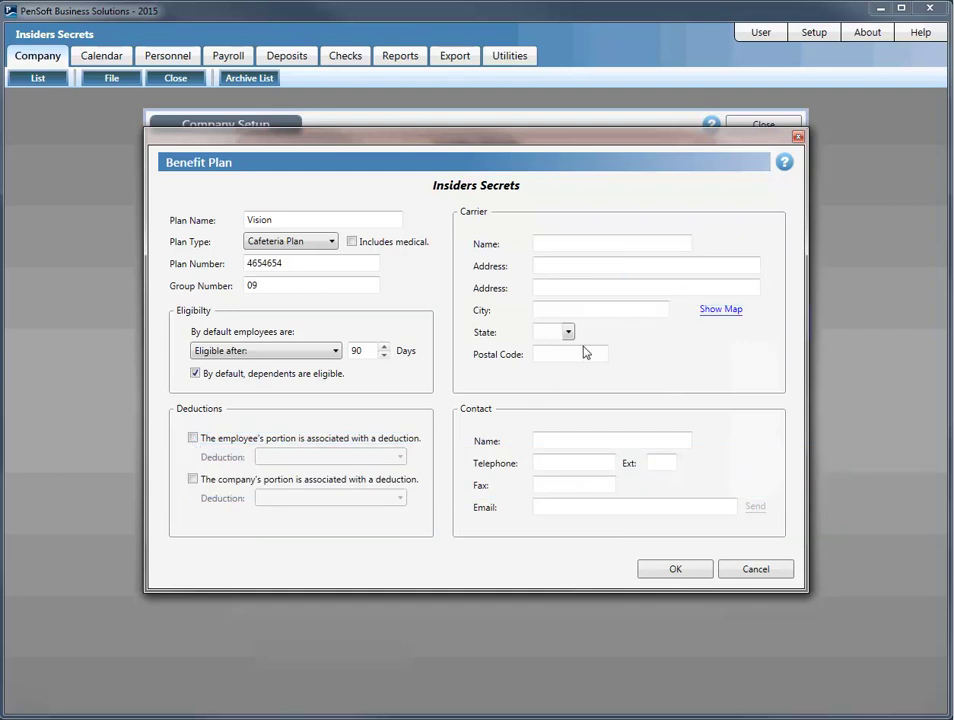
# Enter Optima Vision as the plan's carrier name.
pyautogui.click(627, 248)
pyautogui.write('Opti')
pyautogui.press('BackSpace')
pyautogui.write('im')
pyautogui.press('BackSpace')
pyautogui.press('BackSpace')
pyautogui.write('ima')
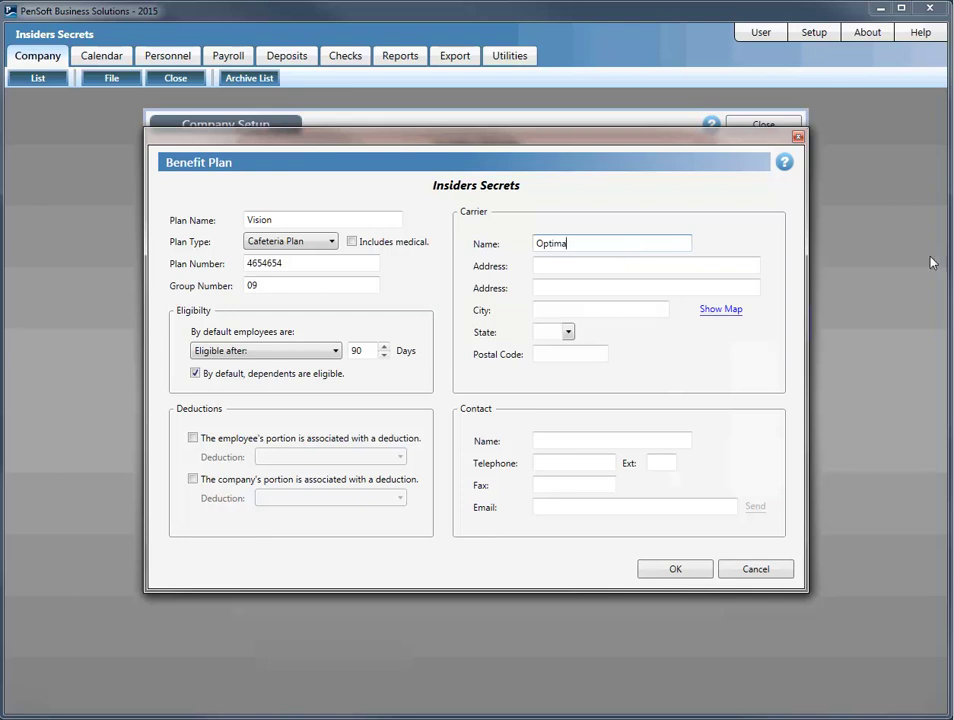
pyautogui.write(' Vision')
pyautogui.press('Tab')
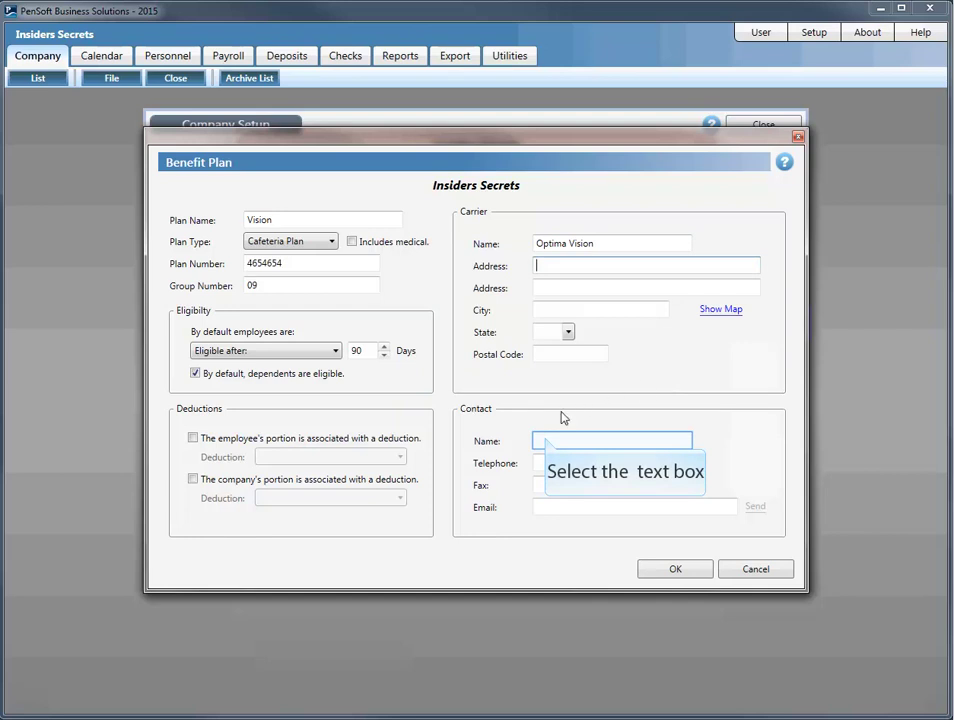
# Fill in the carrier contact's full name and e-mail address.
pyautogui.click(547, 441)
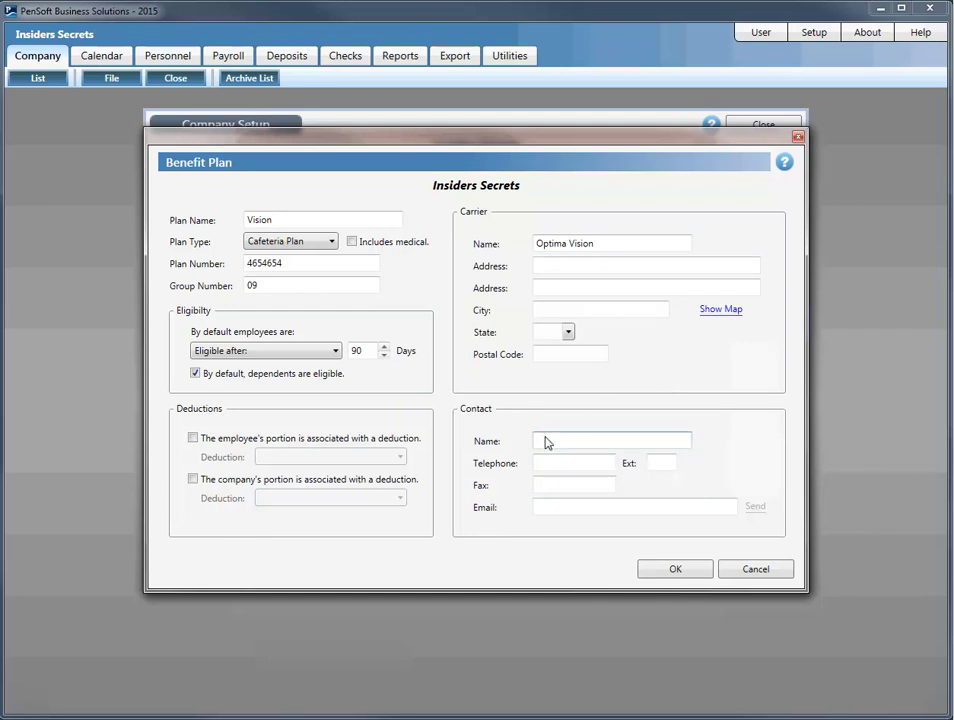
pyautogui.write('on')
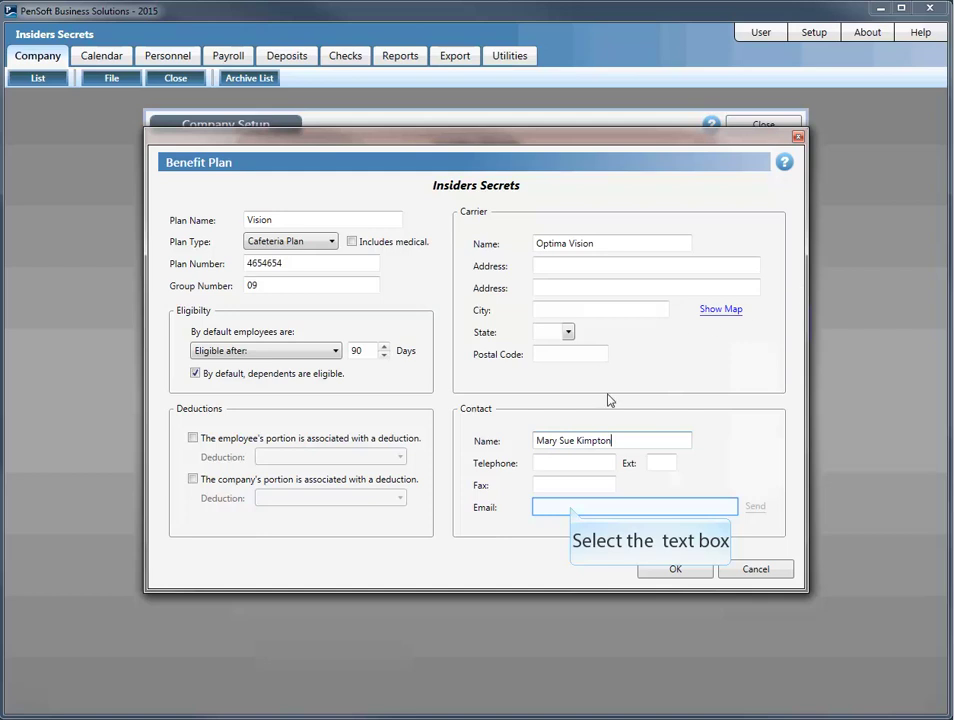
pyautogui.click(571, 509)
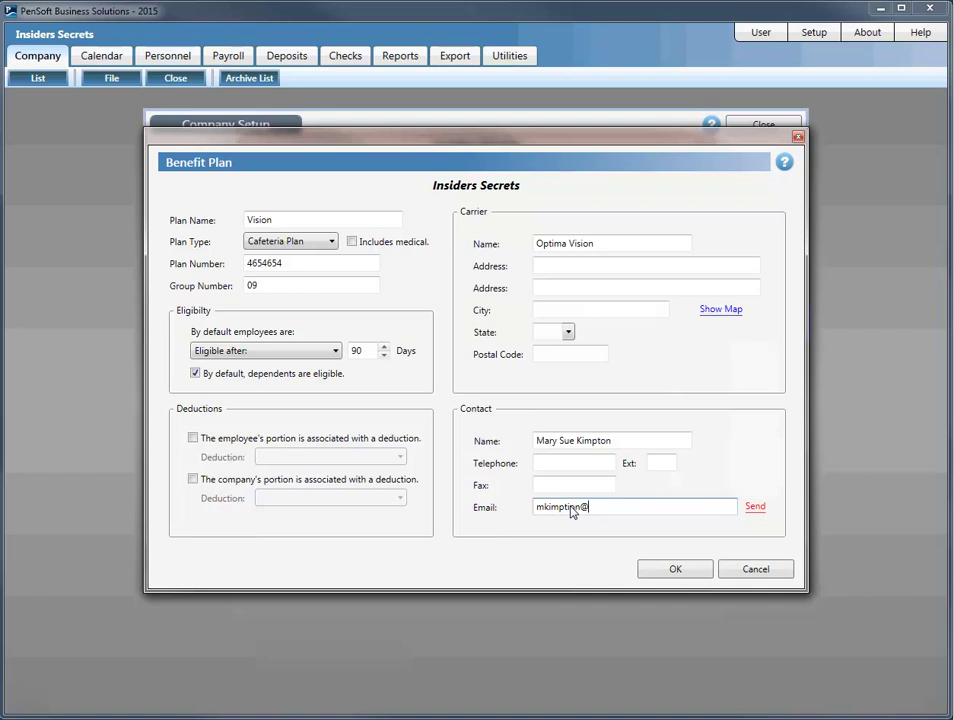
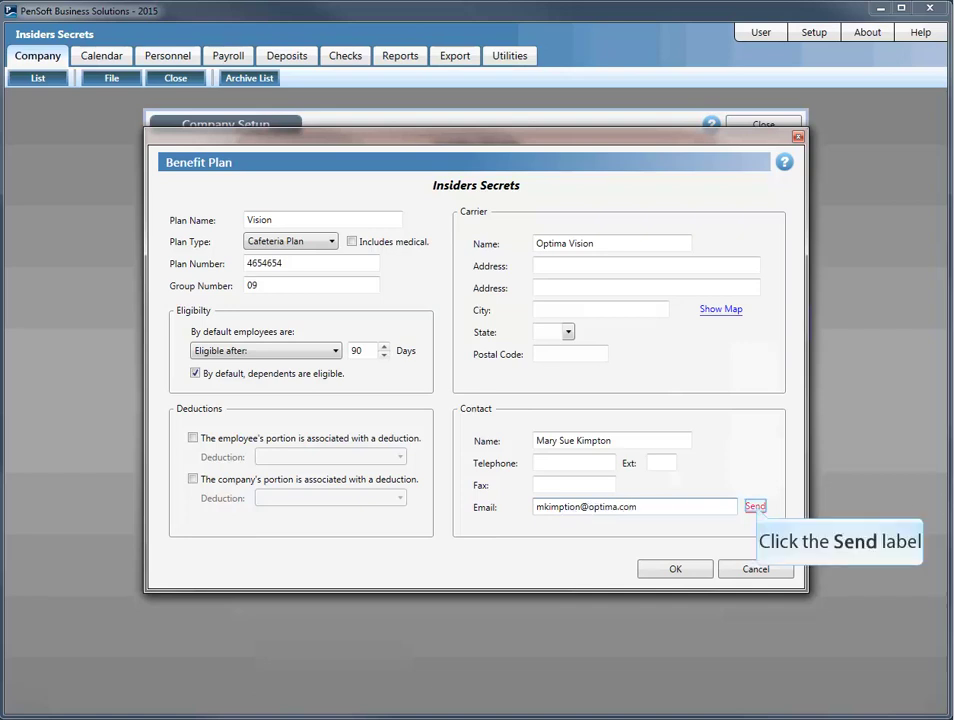
pyautogui.click(757, 509)
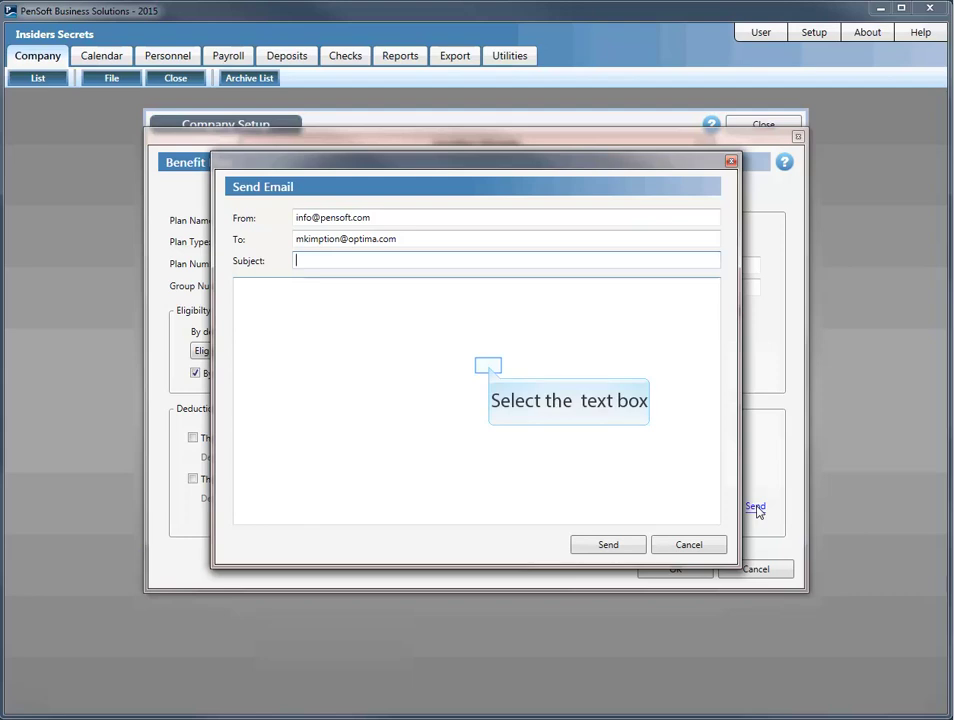
pyautogui.click(489, 371)
pyautogui.write('gdsgdsfg')
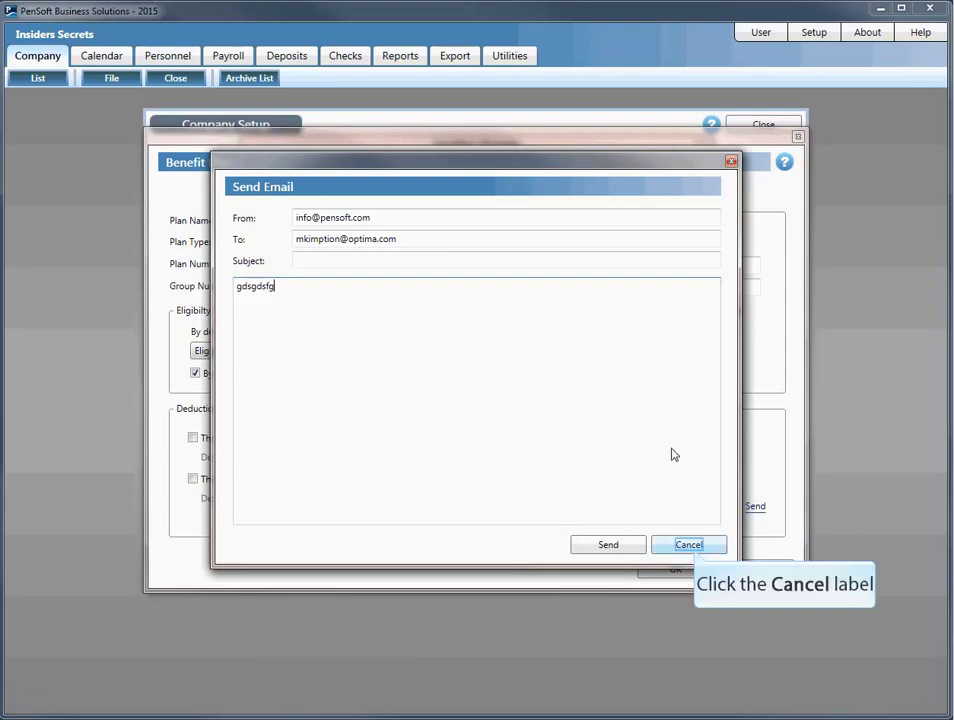
pyautogui.click(694, 549)
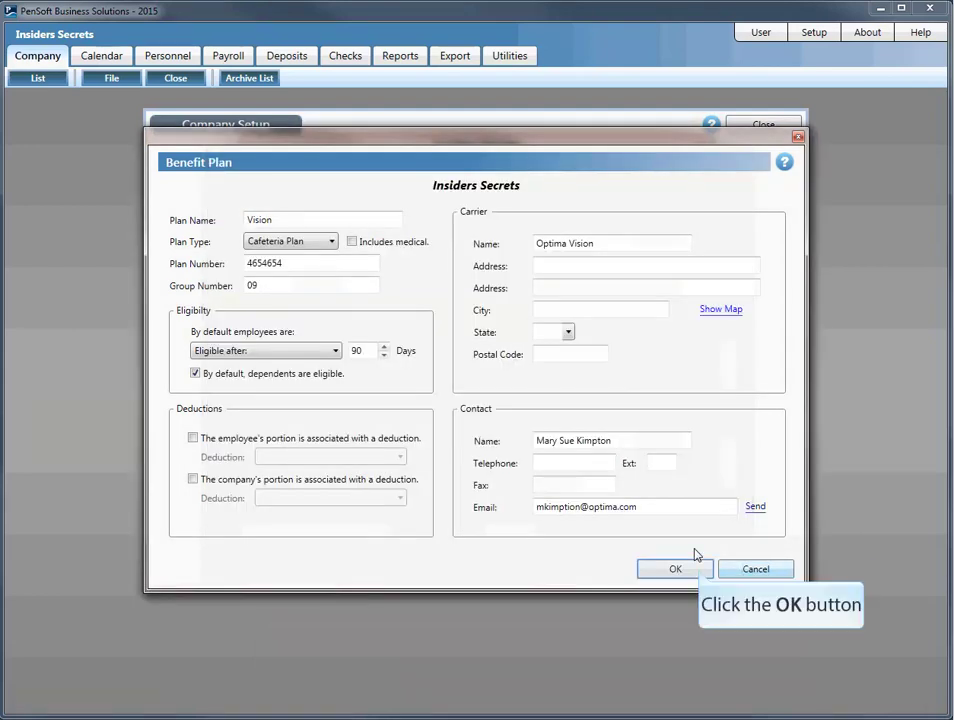
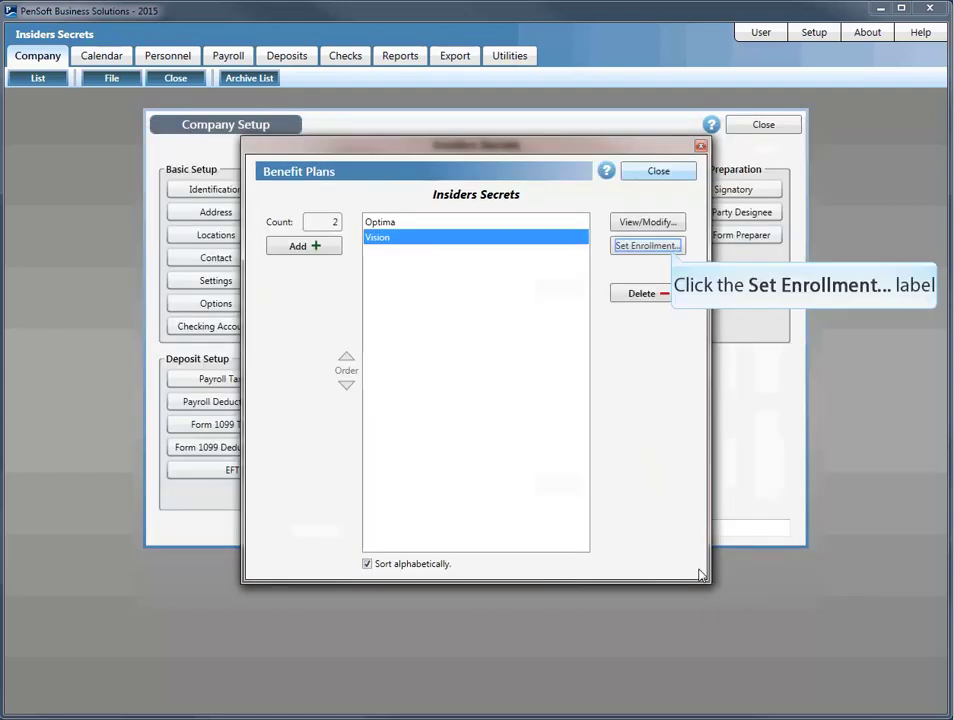
# Review employee enrollment for the Vision plan, then close the Vision enrollment and Benefit Plans windows.
pyautogui.click(672, 248)
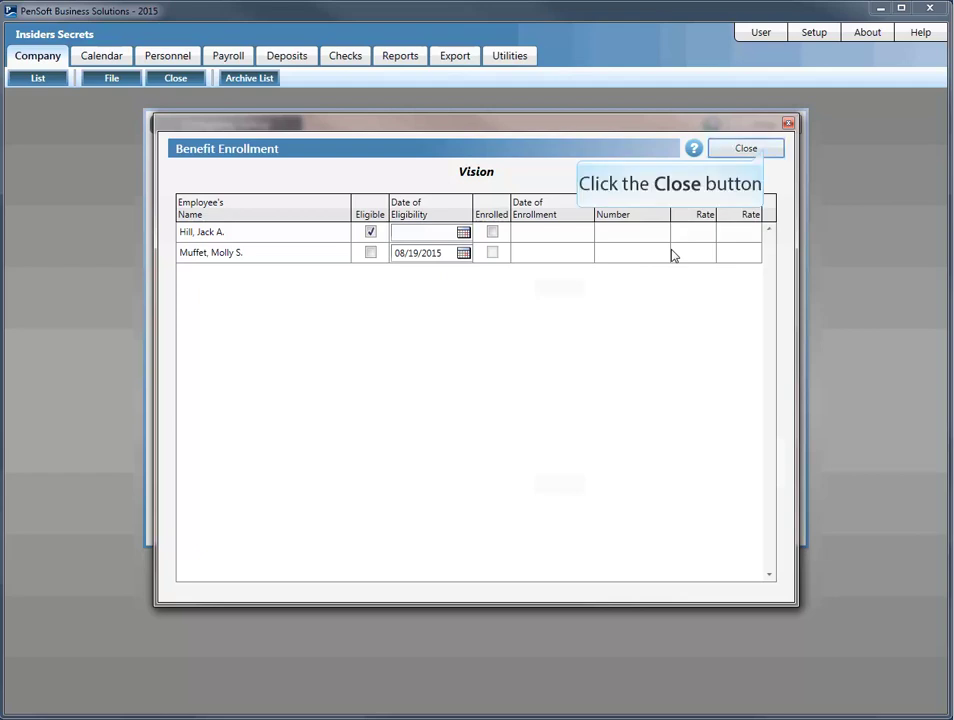
pyautogui.click(766, 150)
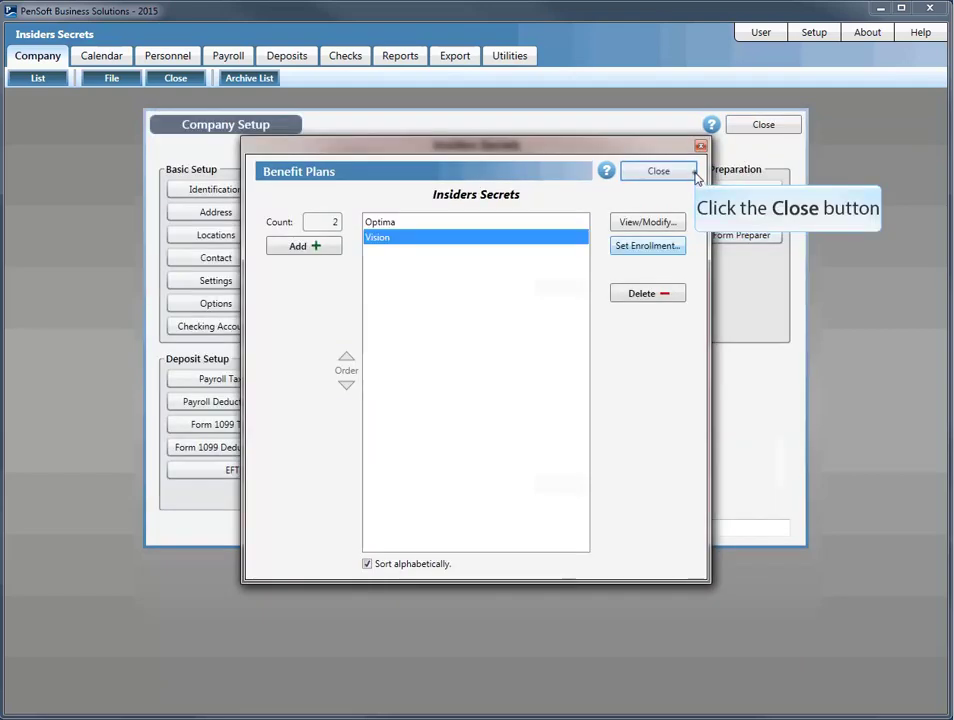
pyautogui.click(658, 171)
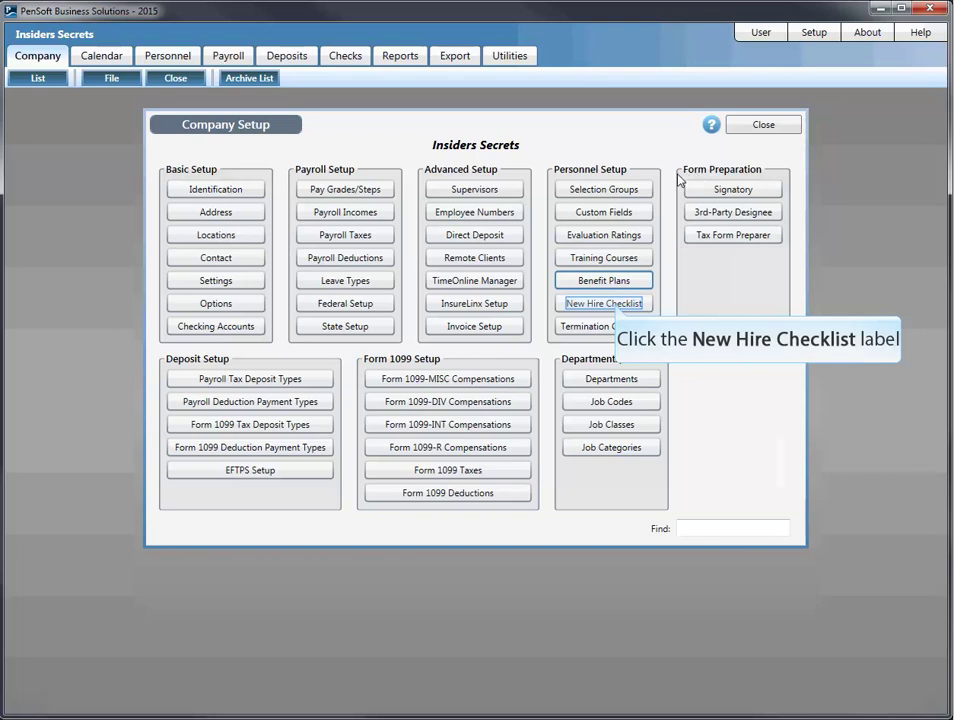
pyautogui.click(620, 305)
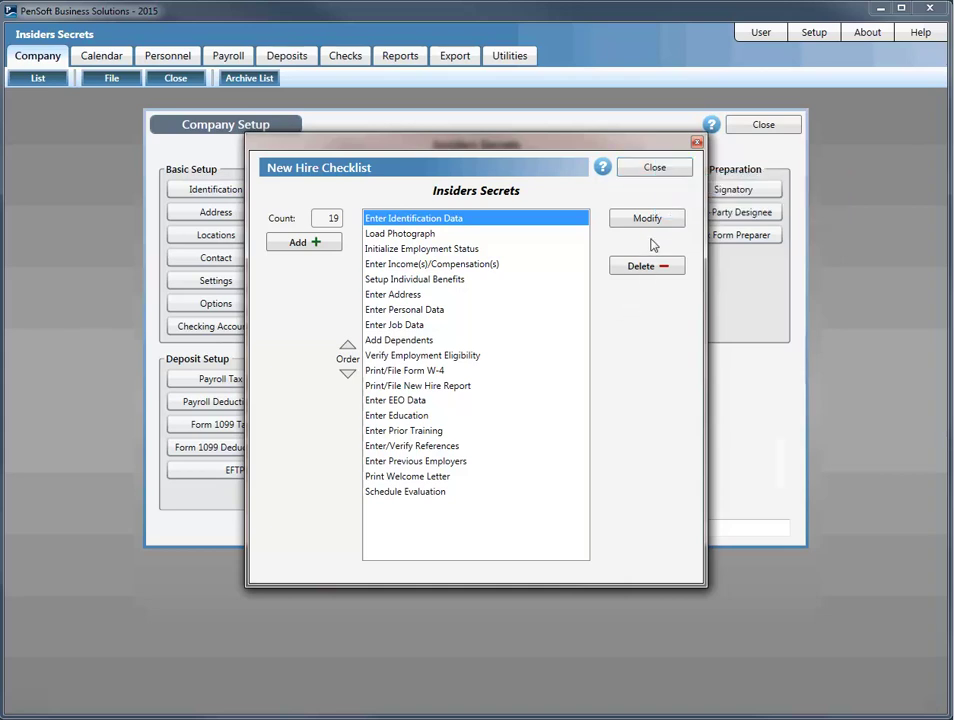
pyautogui.click(655, 166)
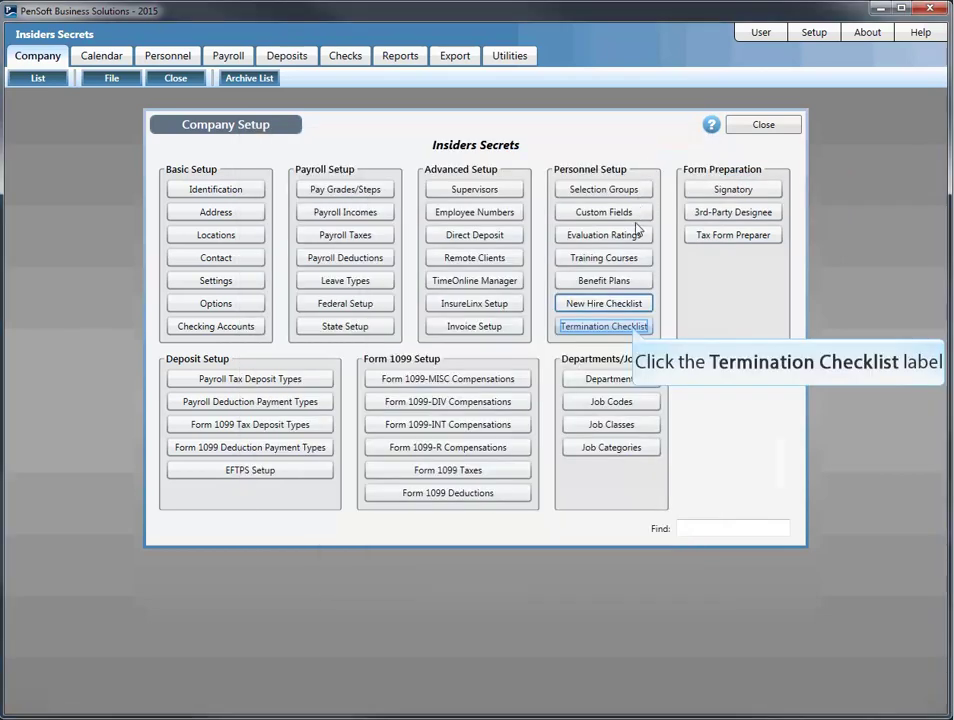
pyautogui.click(630, 327)
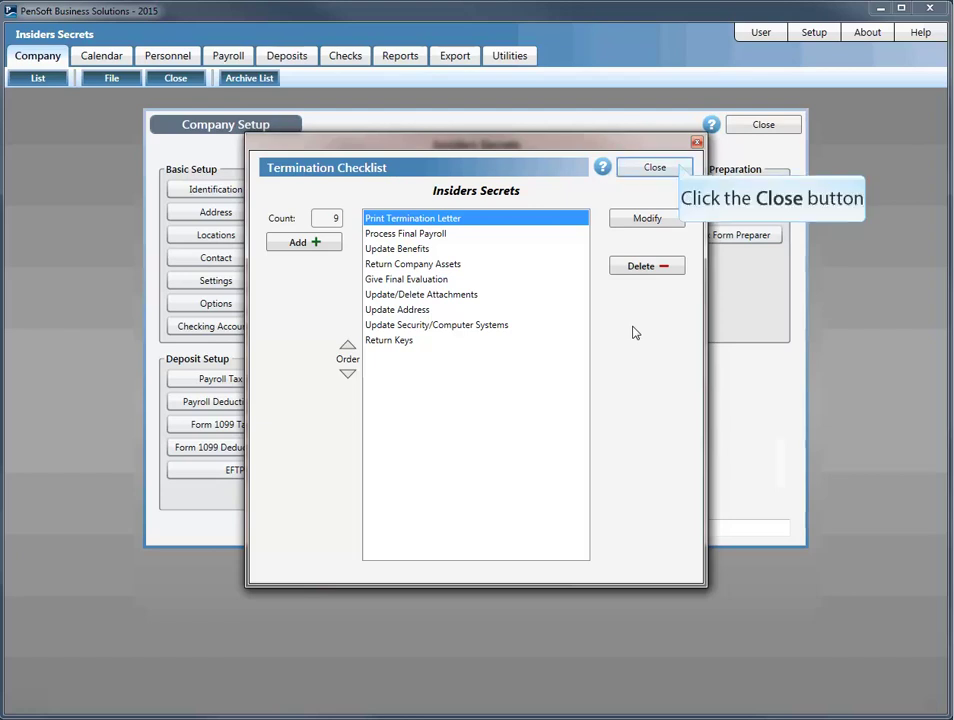
pyautogui.click(678, 168)
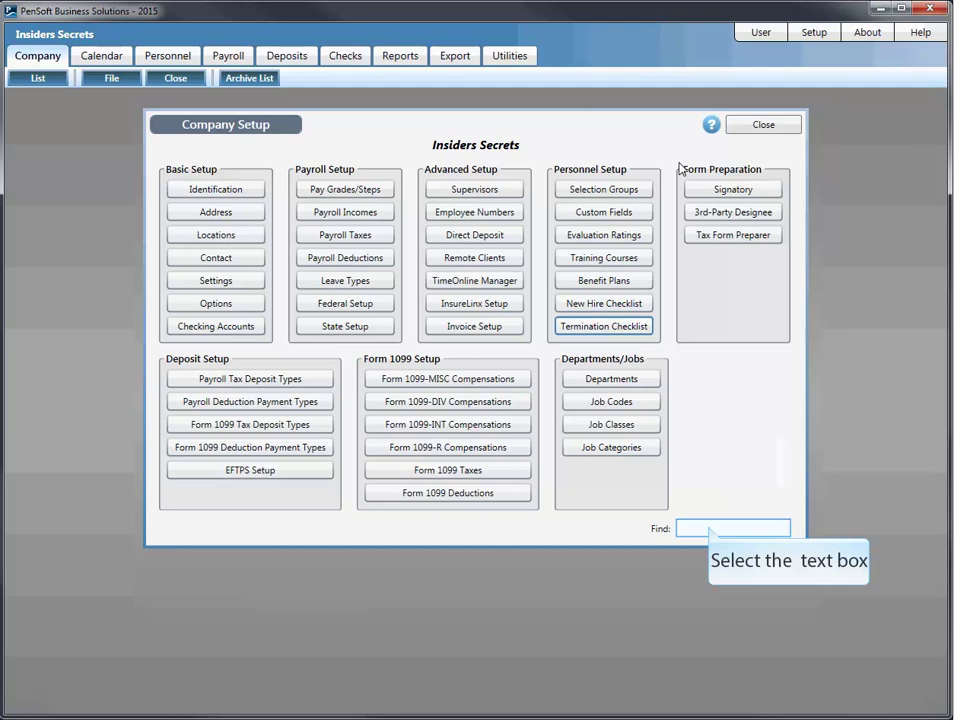
# Search the Company Setup options for 'compen', then close Company Setup for Insiders Secrets.
pyautogui.click(709, 530)
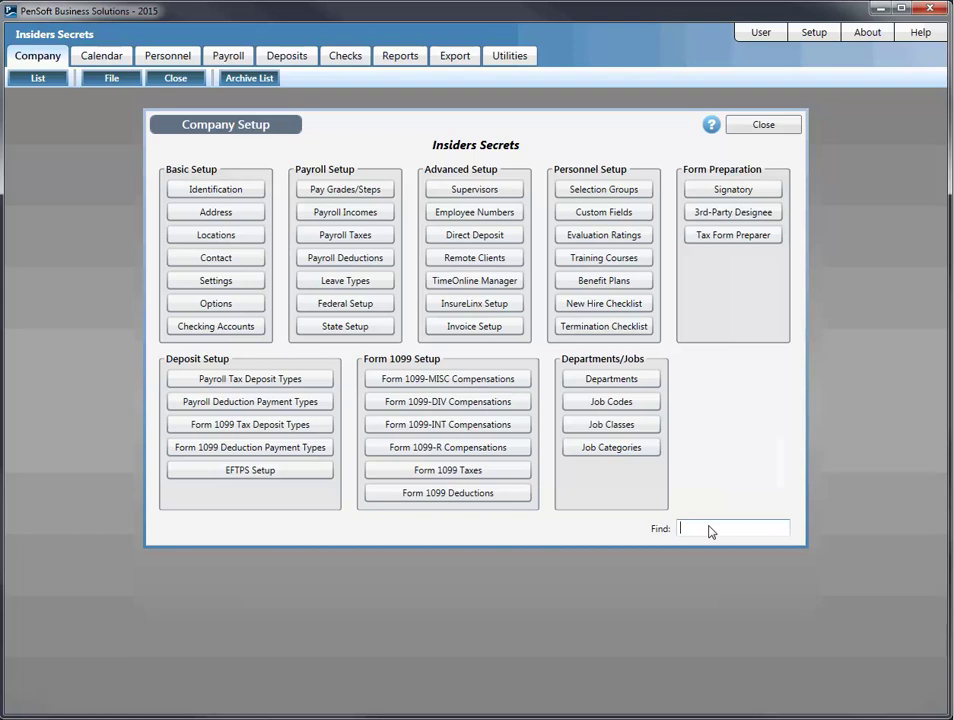
pyautogui.write('co')
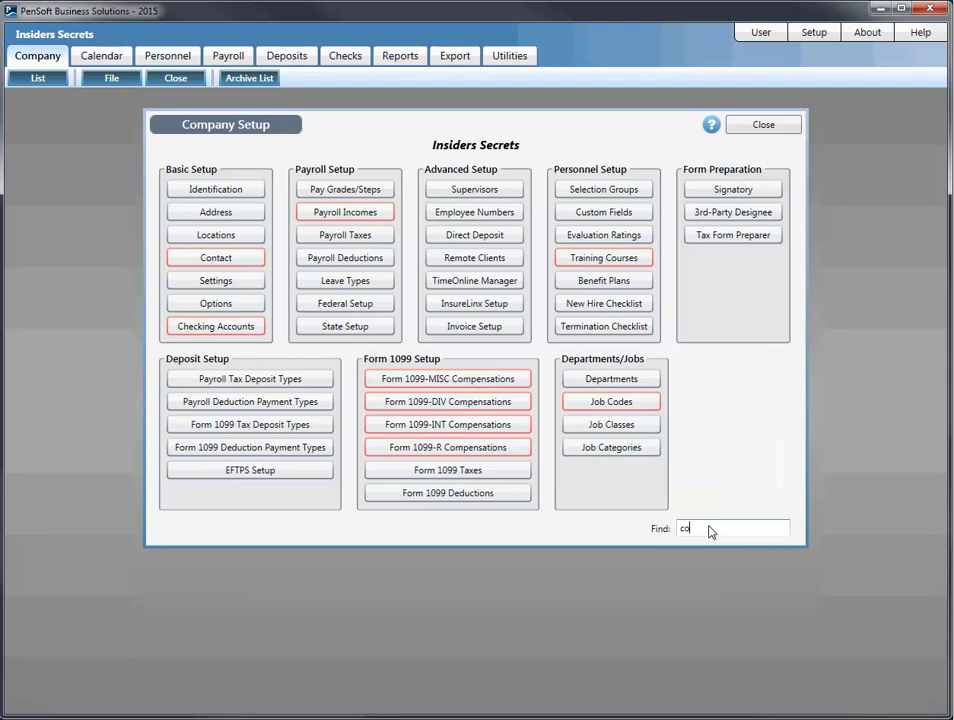
pyautogui.write('m')
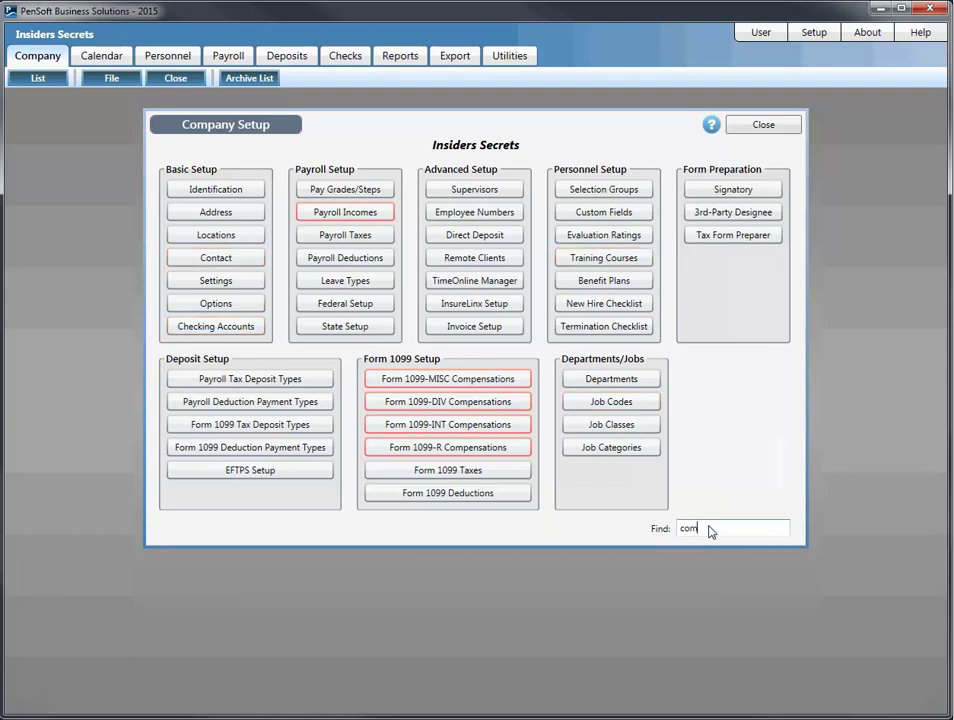
pyautogui.write('pen')
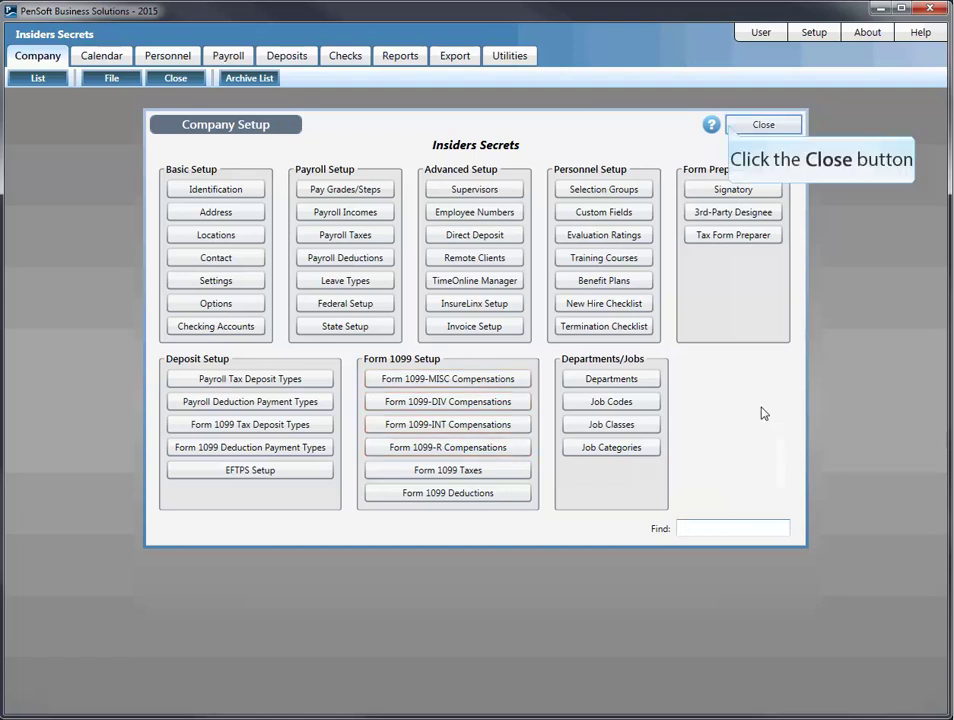
pyautogui.click(729, 129)
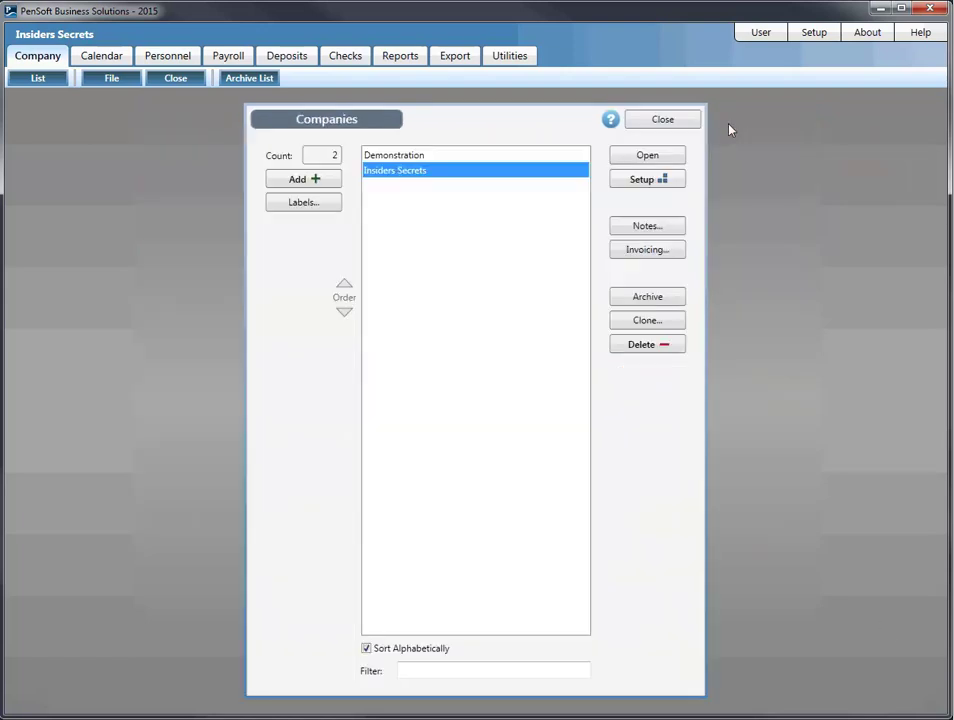
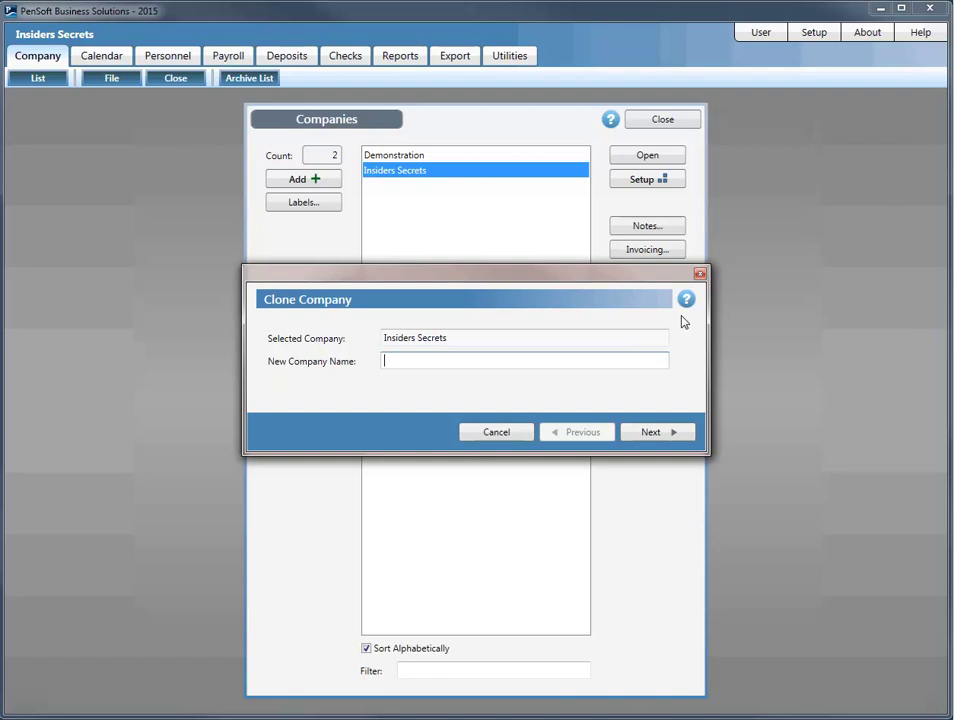
# Name the cloned company 'Demonstration Group'.
pyautogui.write('Demonstration Grooup')
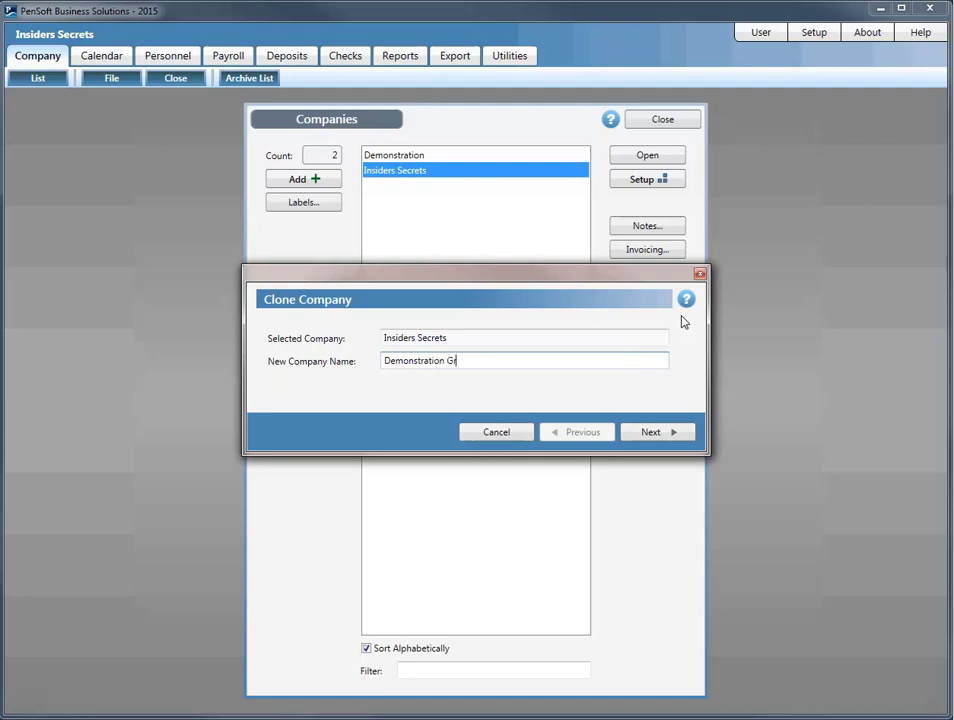
pyautogui.press('BackSpace')
pyautogui.press('BackSpace')
pyautogui.press('BackSpace')
pyautogui.write('up')
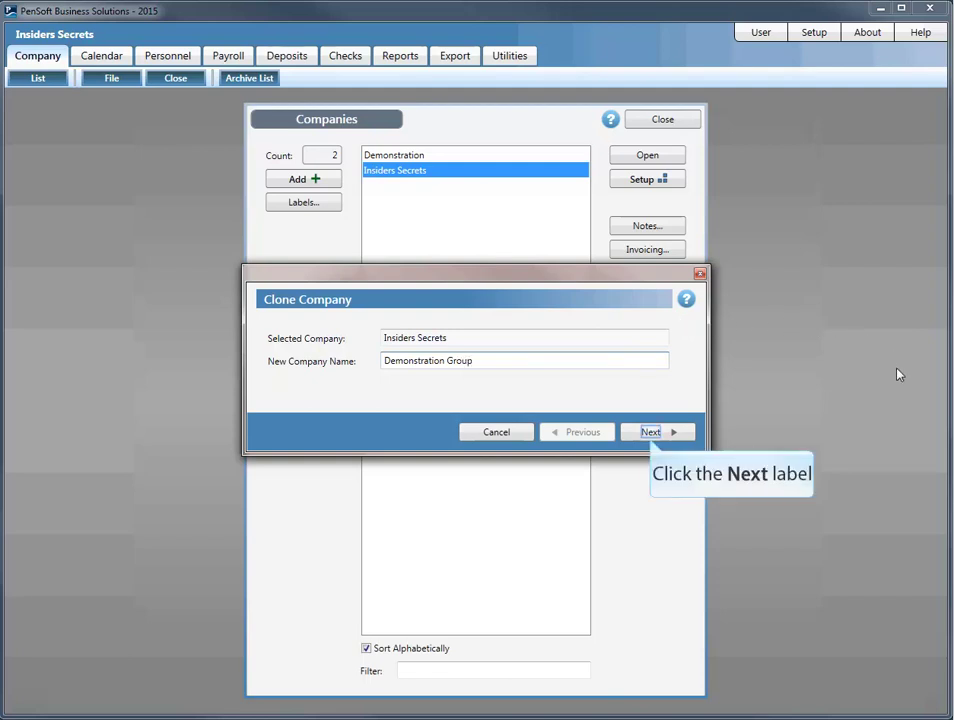
pyautogui.click(651, 436)
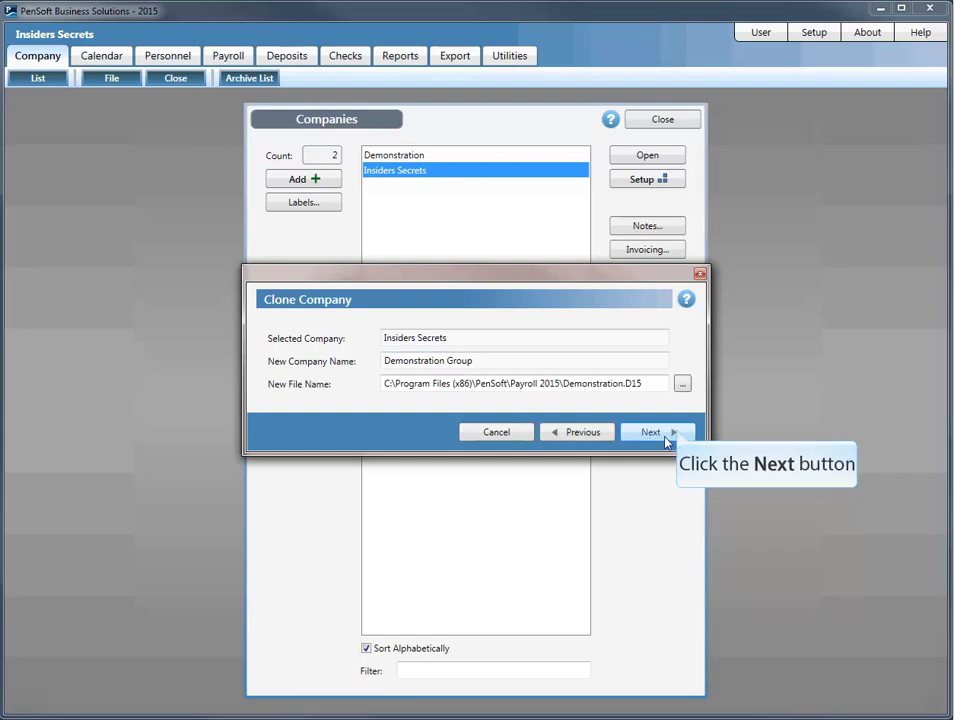
# Clear the duplicate-file error and change the clone's file name to Demo.D15.
pyautogui.click(677, 433)
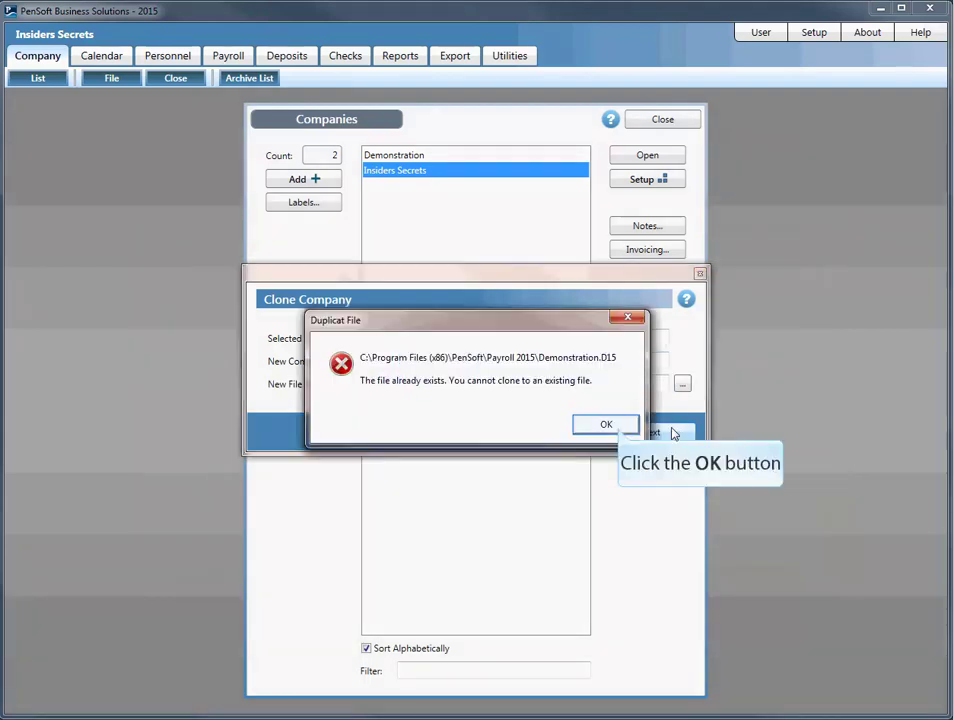
pyautogui.click(620, 428)
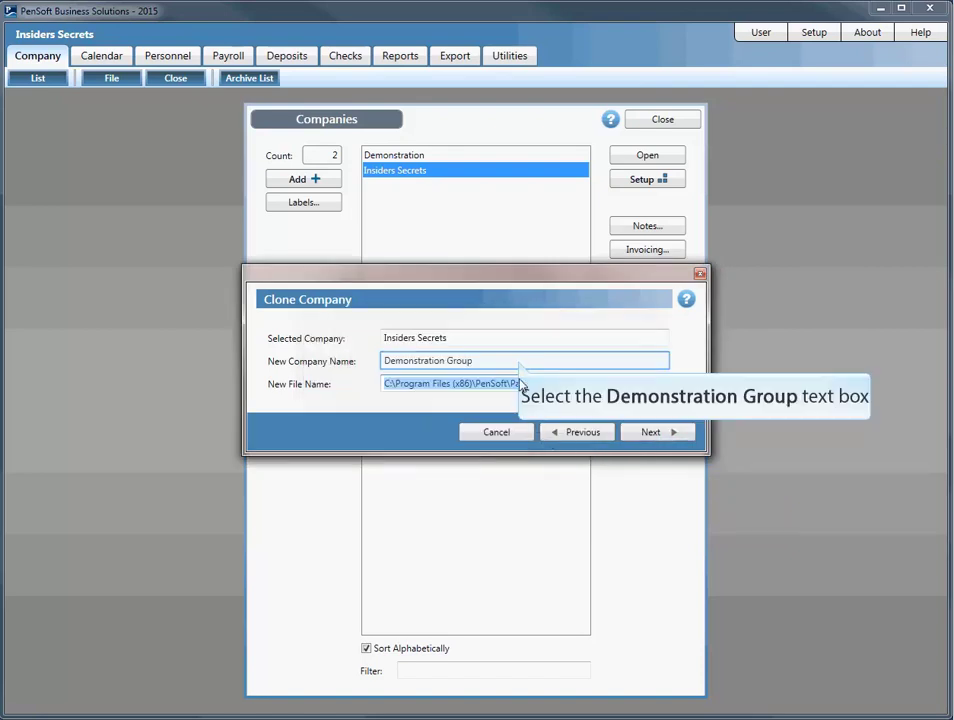
pyautogui.click(520, 362)
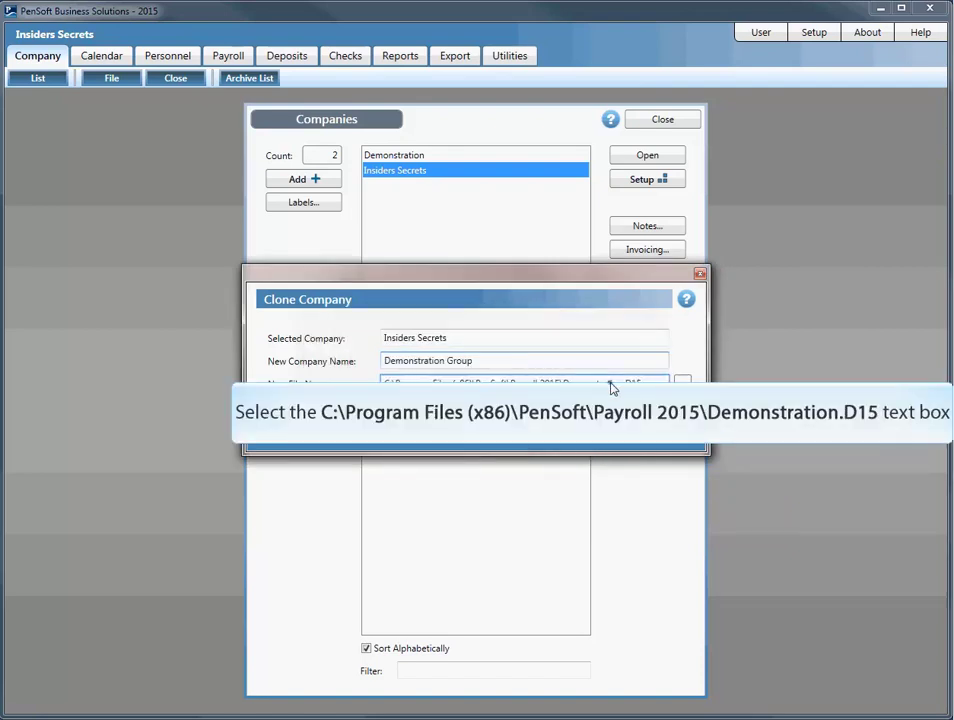
pyautogui.click(594, 388)
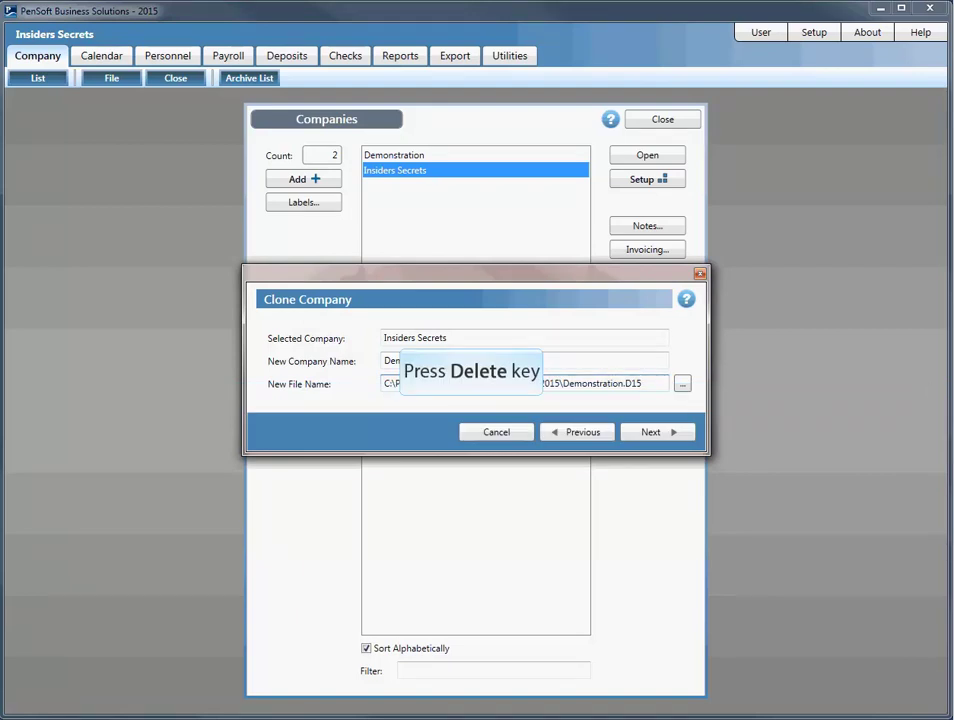
pyautogui.press('Delete')
pyautogui.press('Delete')
pyautogui.press('Delete')
pyautogui.press('Delete')
pyautogui.press('Delete')
pyautogui.press('Delete')
pyautogui.press('Delete')
pyautogui.press('Delete')
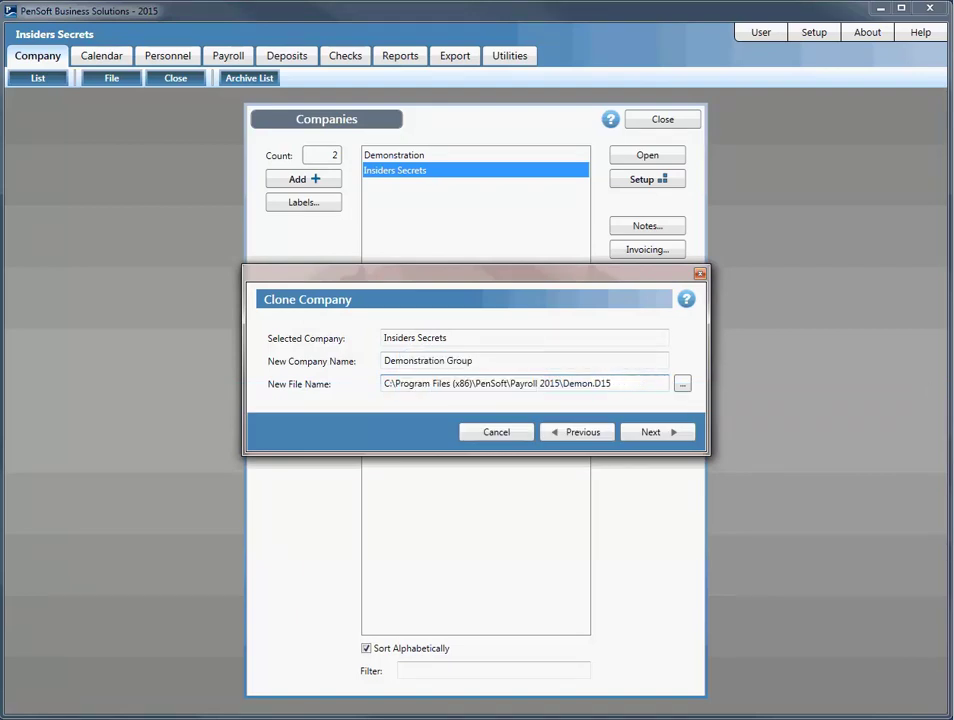
pyautogui.press('BackSpace')
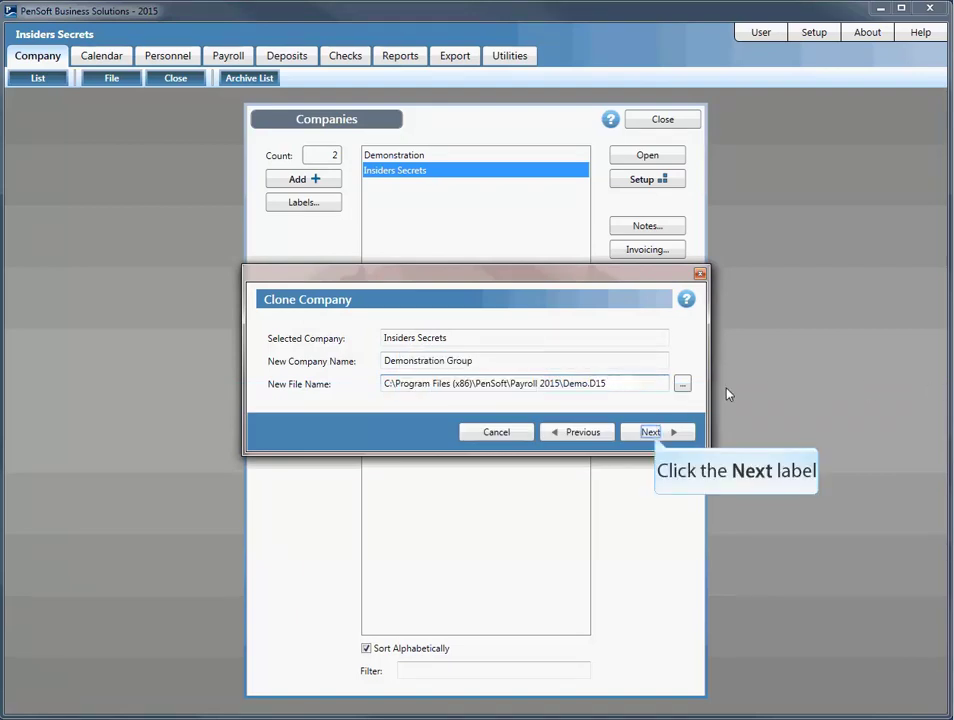
pyautogui.click(652, 432)
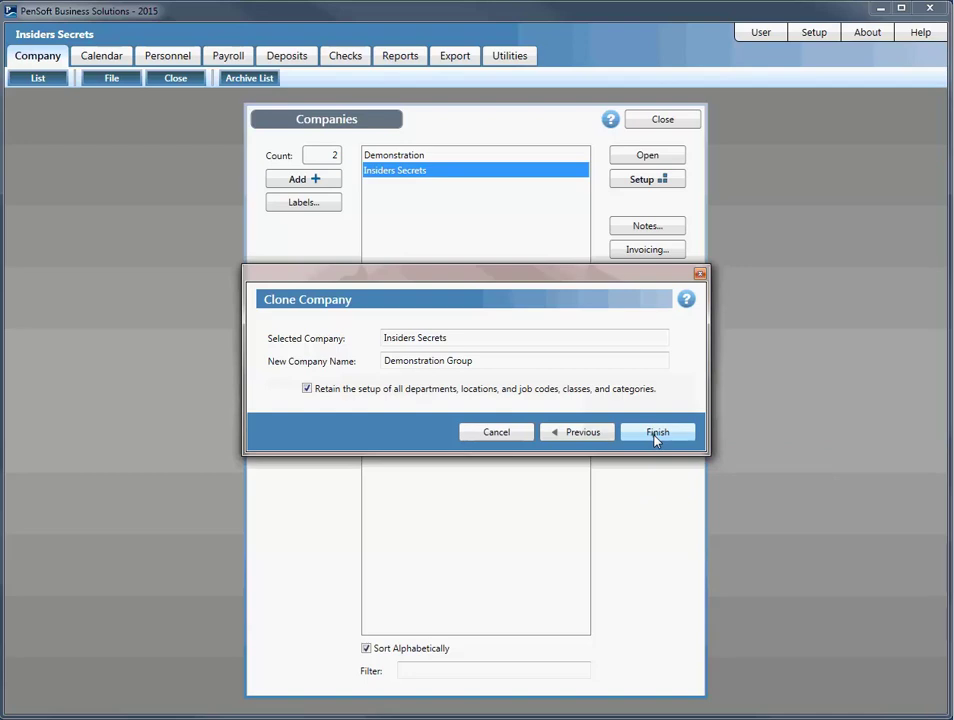
# Finish cloning with setup retained, then select Insiders Secrets in the company list.
pyautogui.click(656, 436)
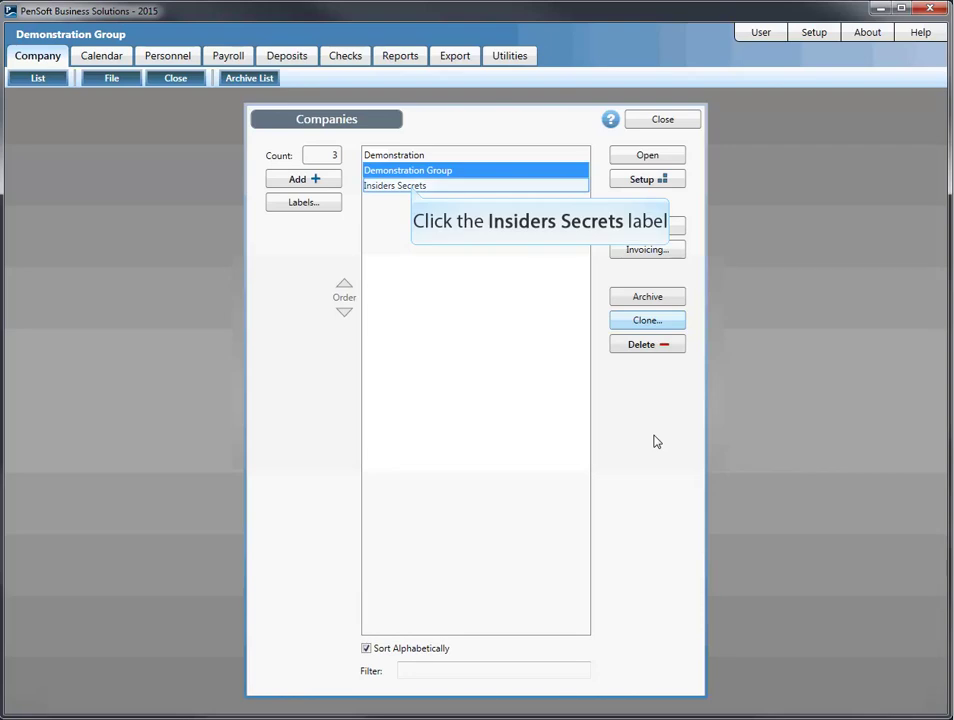
pyautogui.click(413, 188)
# Open Insiders Secrets after backing up Demonstration Group, then close the backup log.
pyautogui.click(645, 155)
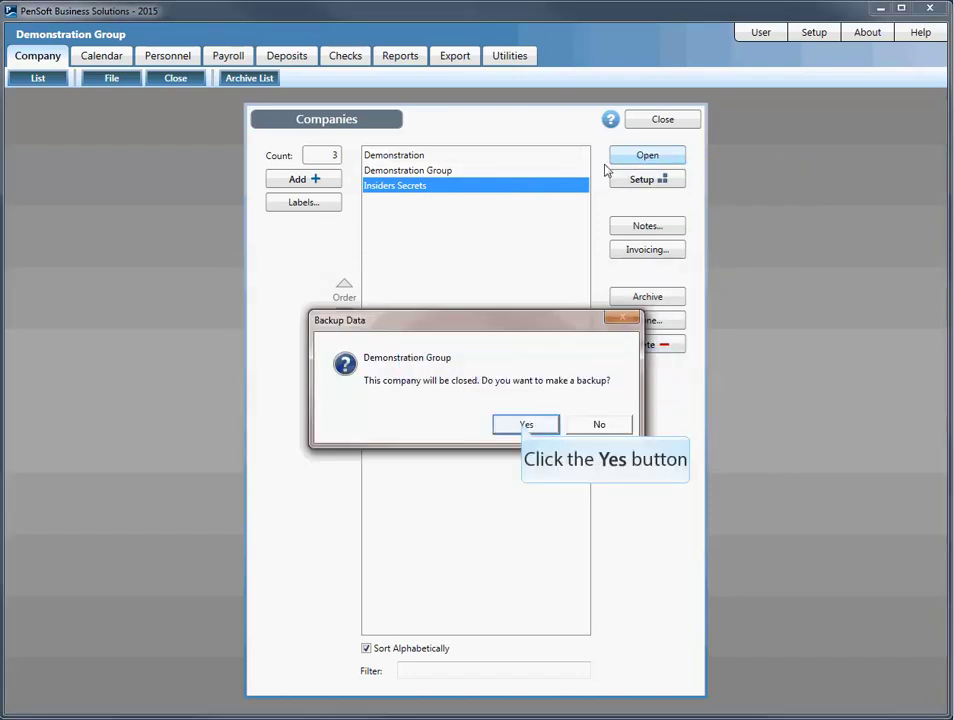
pyautogui.click(525, 426)
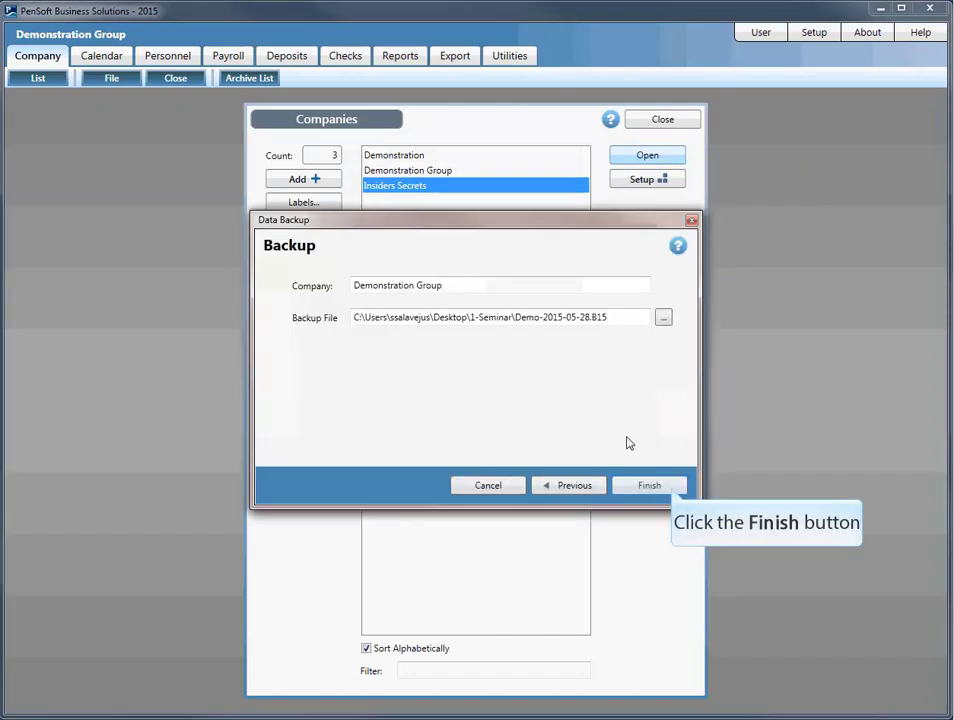
pyautogui.click(671, 487)
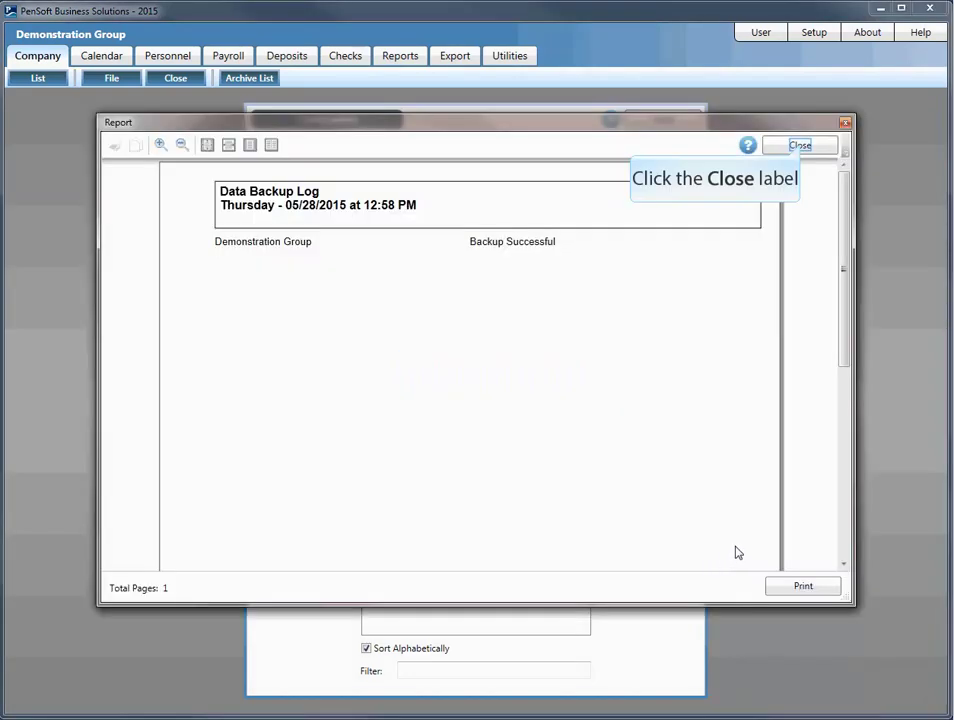
pyautogui.click(800, 145)
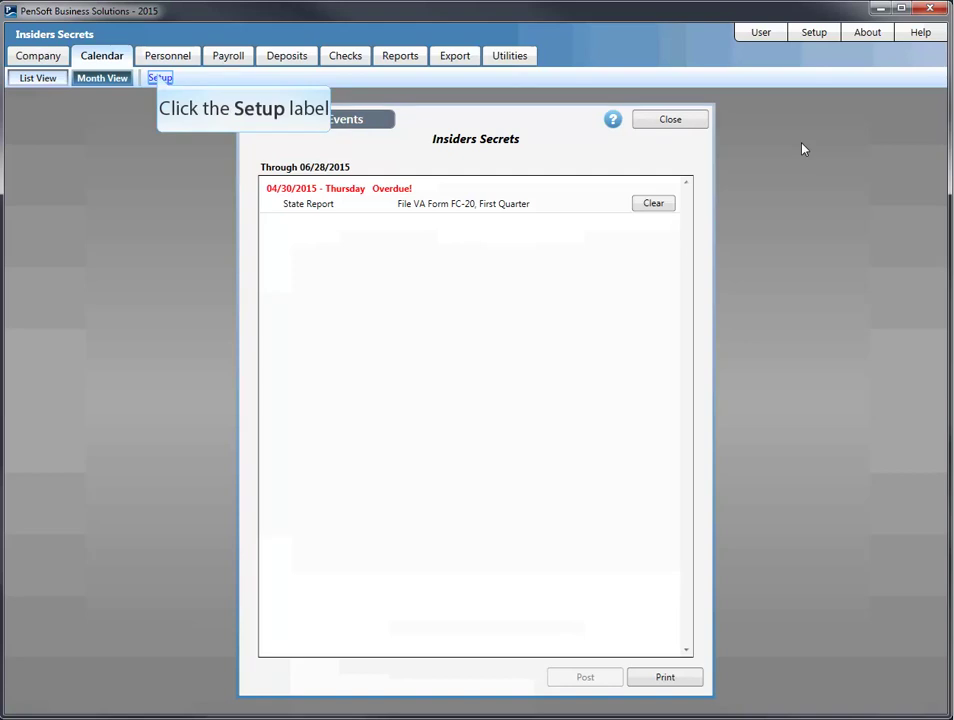
# Set the calendar's List View Period to 90 days in Calendar Setup.
pyautogui.click(159, 78)
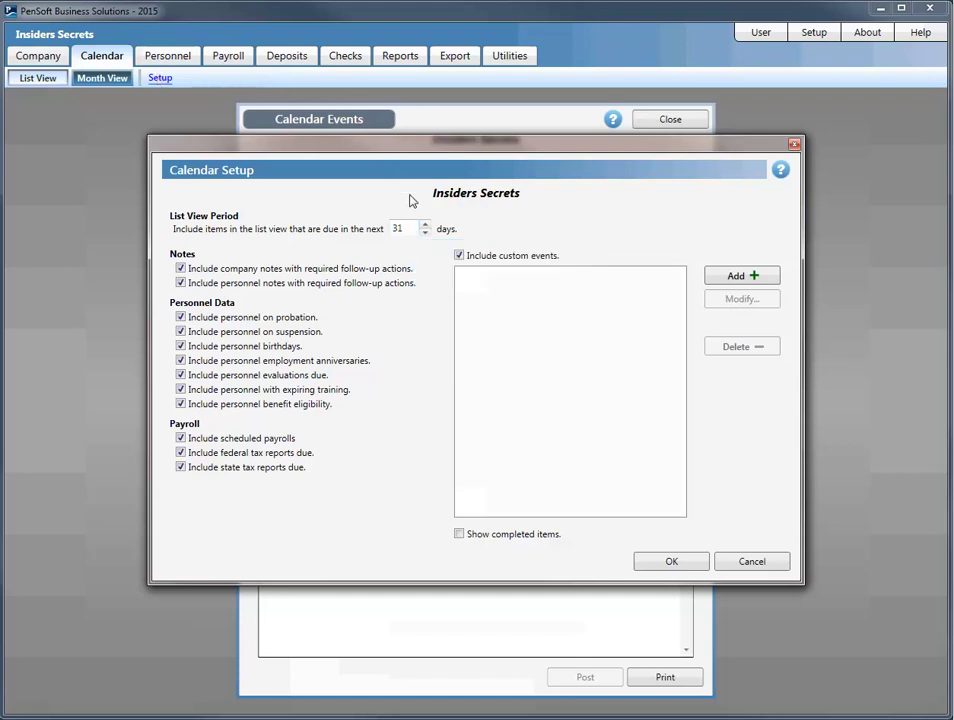
pyautogui.click(400, 228)
pyautogui.write('14')
pyautogui.press('BackSpace')
pyautogui.press('BackSpace')
pyautogui.write('60')
pyautogui.press('BackSpace')
pyautogui.press('BackSpace')
pyautogui.write('90')
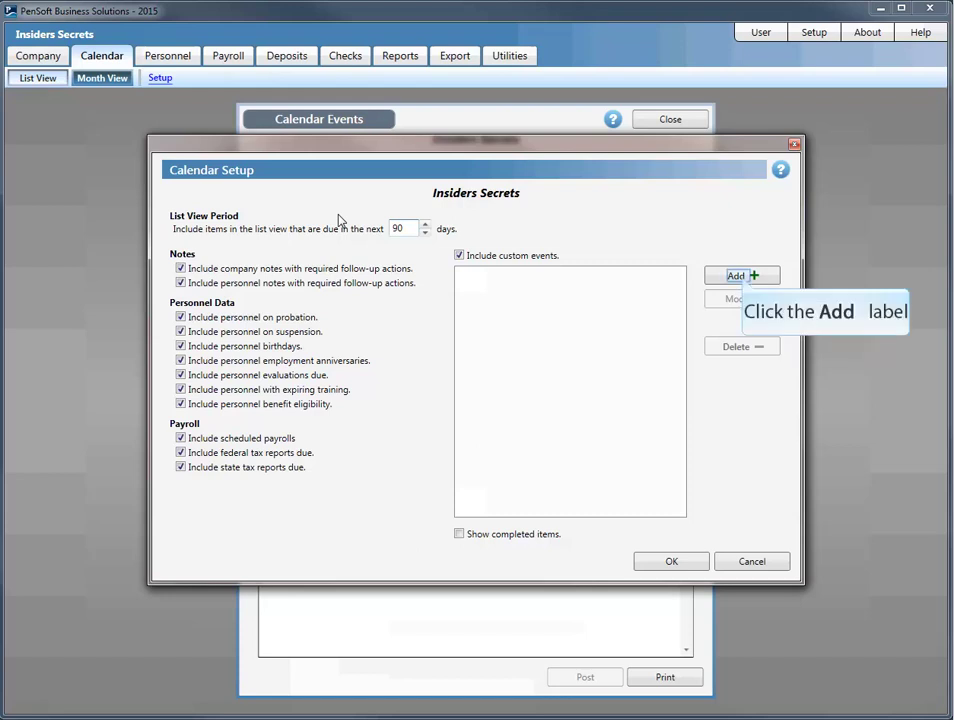
# Add a custom calendar event 'National Payroll Week' dated 08/24/2015.
pyautogui.click(740, 277)
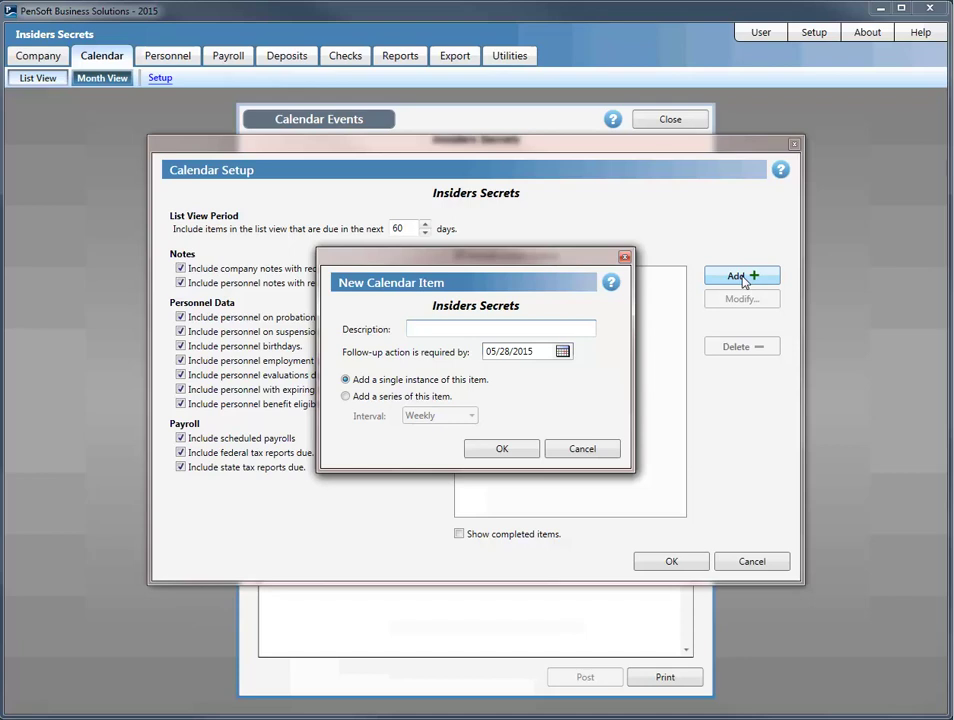
pyautogui.write('Natinal')
pyautogui.press('BackSpace')
pyautogui.press('BackSpace')
pyautogui.press('BackSpace')
pyautogui.press('BackSpace')
pyautogui.write('onal Payroll Week')
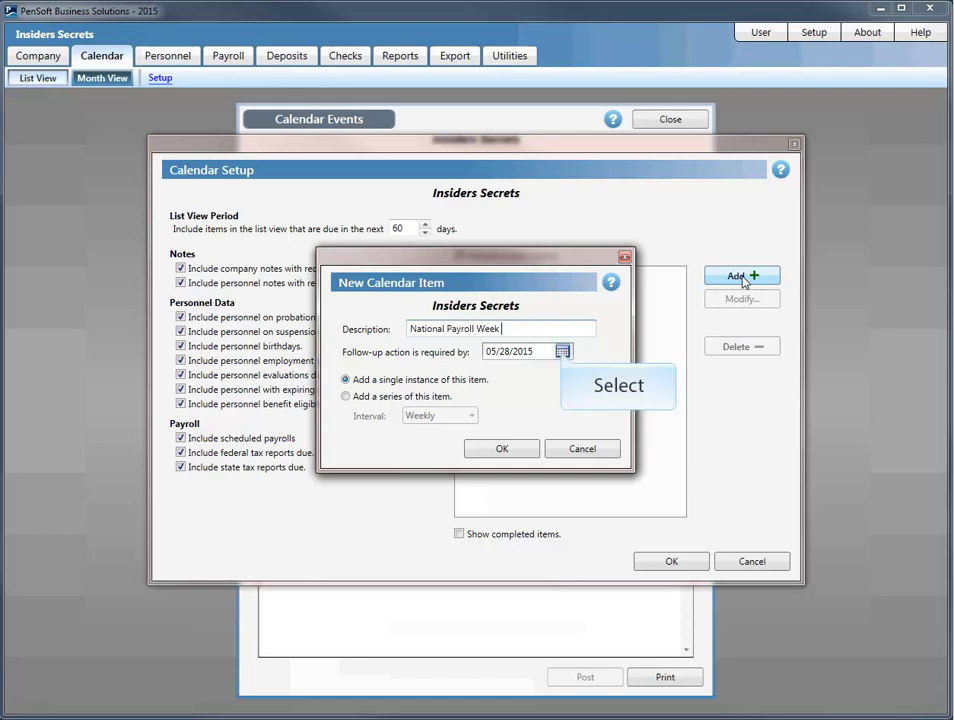
pyautogui.click(563, 351)
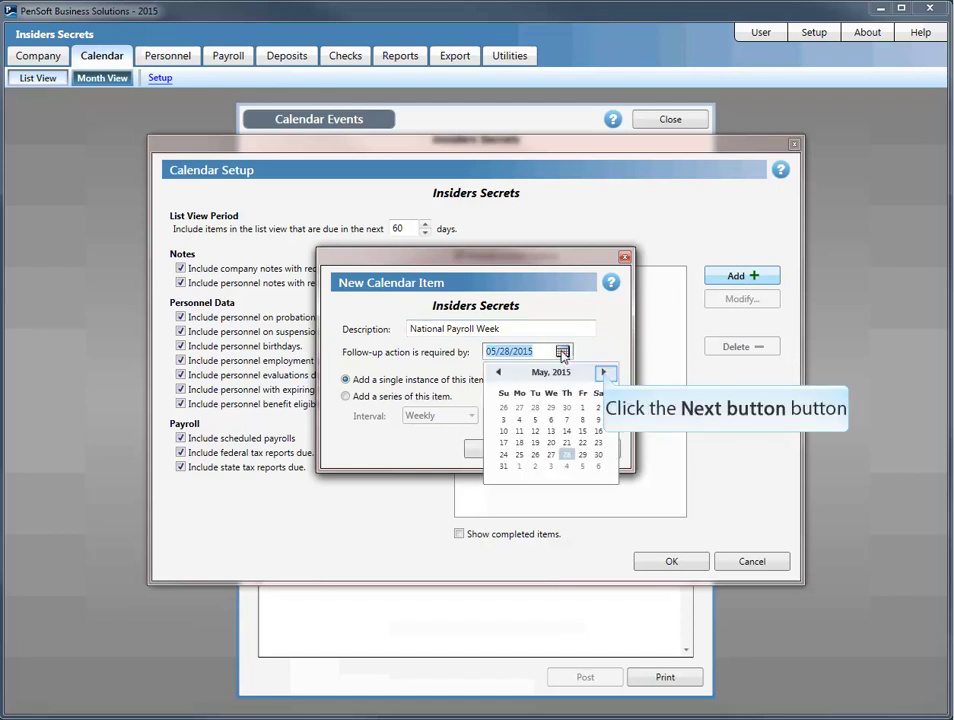
pyautogui.click(605, 374)
pyautogui.click(605, 374)
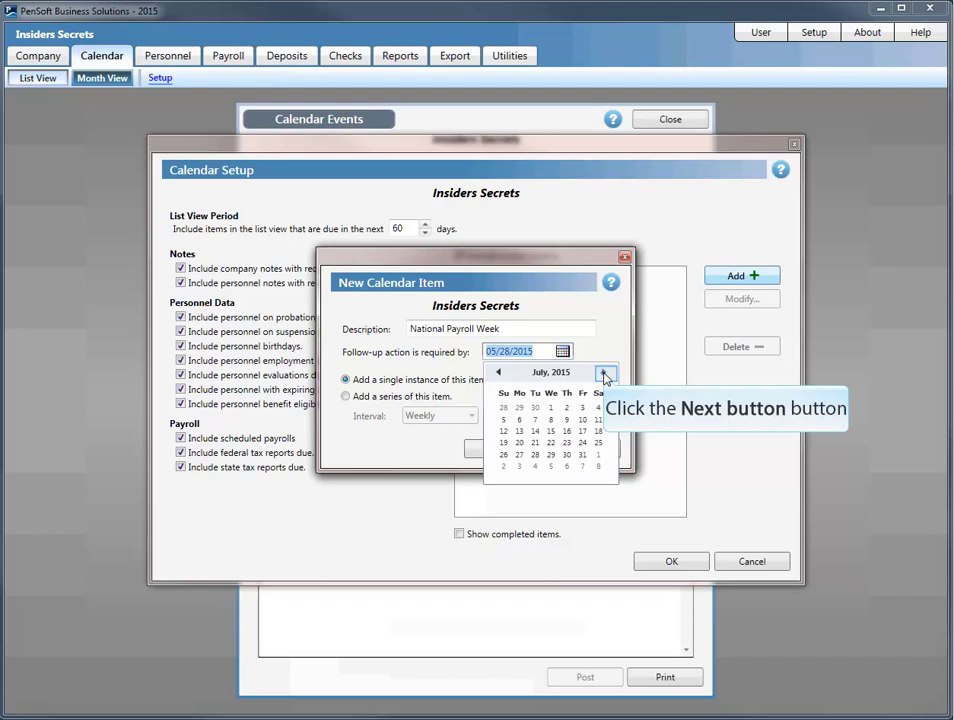
pyautogui.click(605, 374)
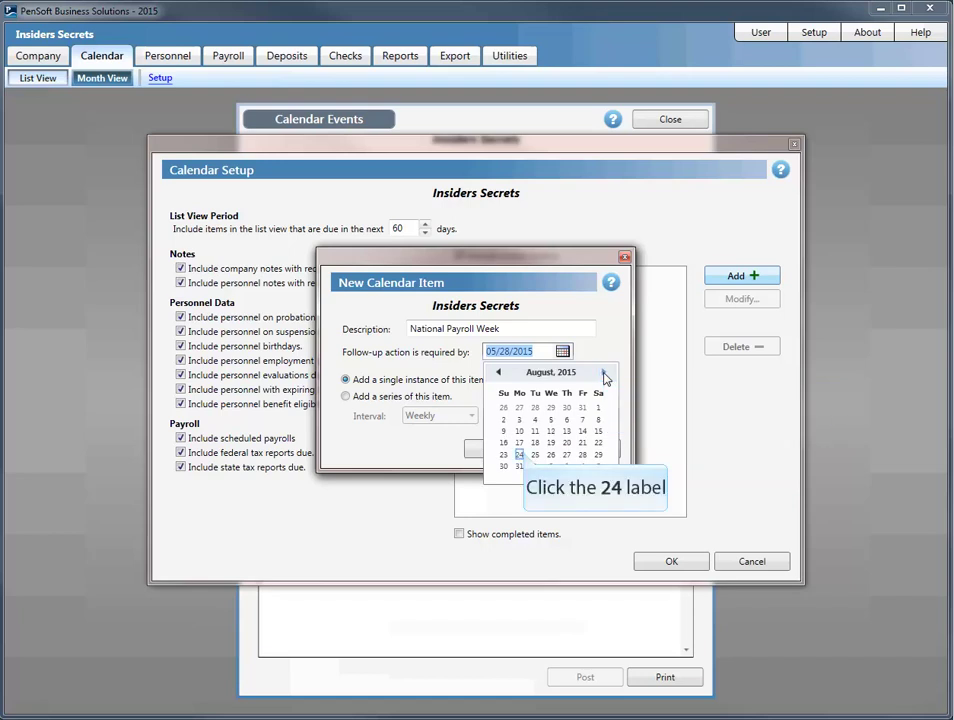
pyautogui.click(525, 455)
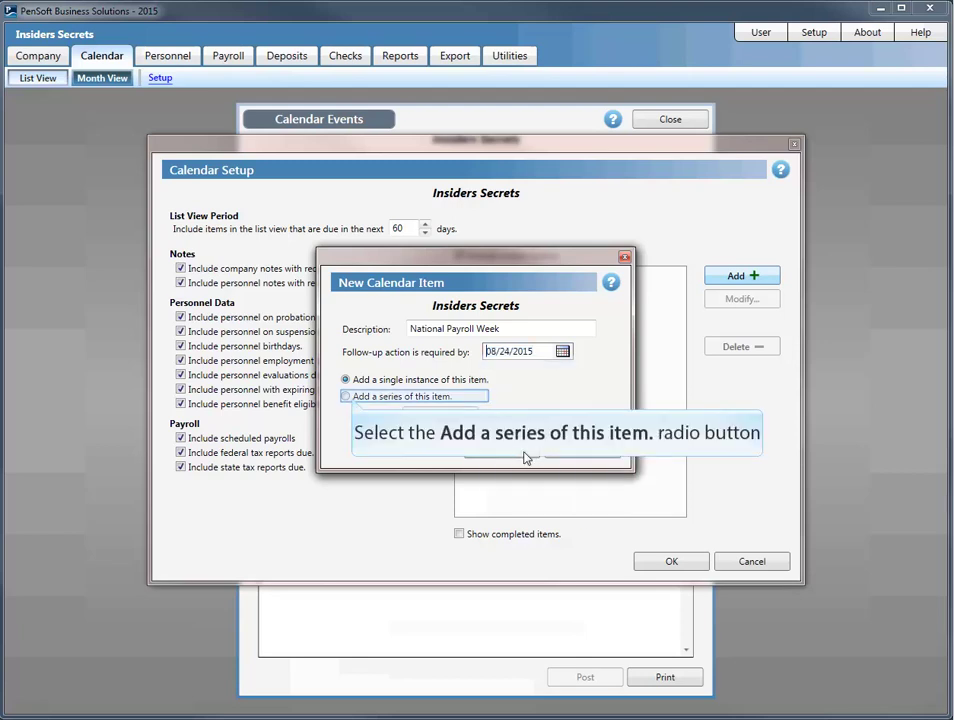
# Keep the event as a single occurrence and save it.
pyautogui.click(348, 398)
pyautogui.click(471, 416)
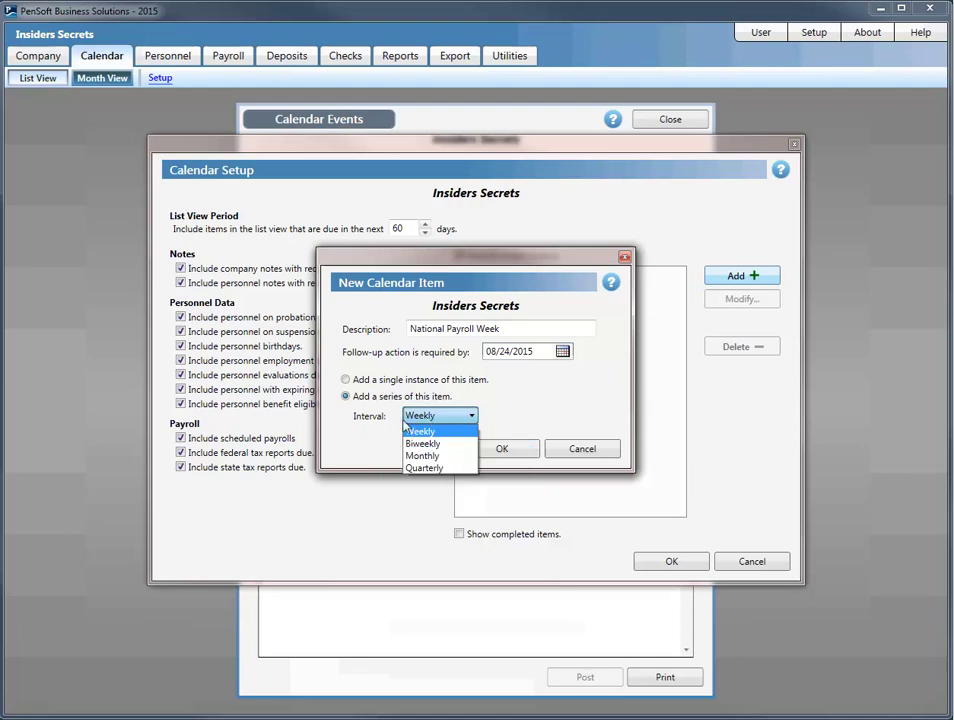
pyautogui.click(386, 440)
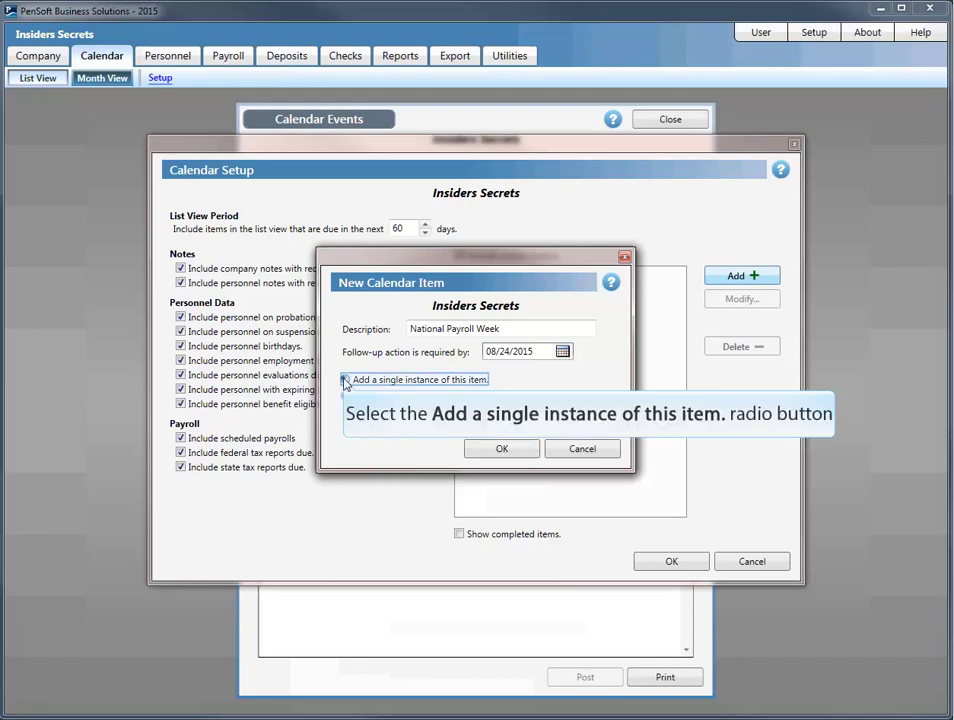
pyautogui.click(345, 380)
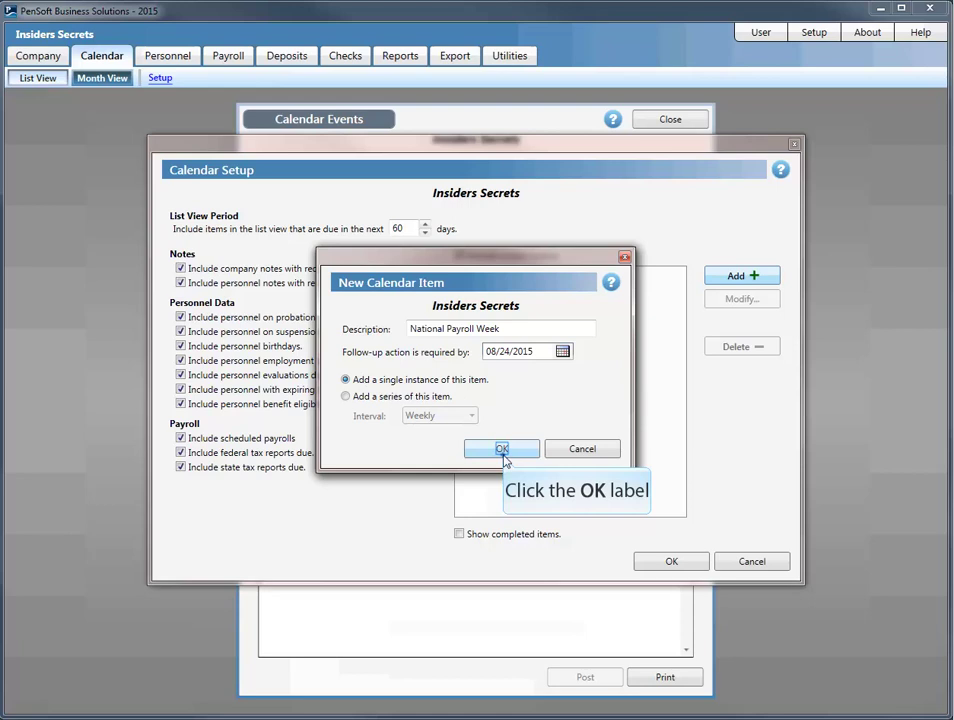
pyautogui.click(502, 449)
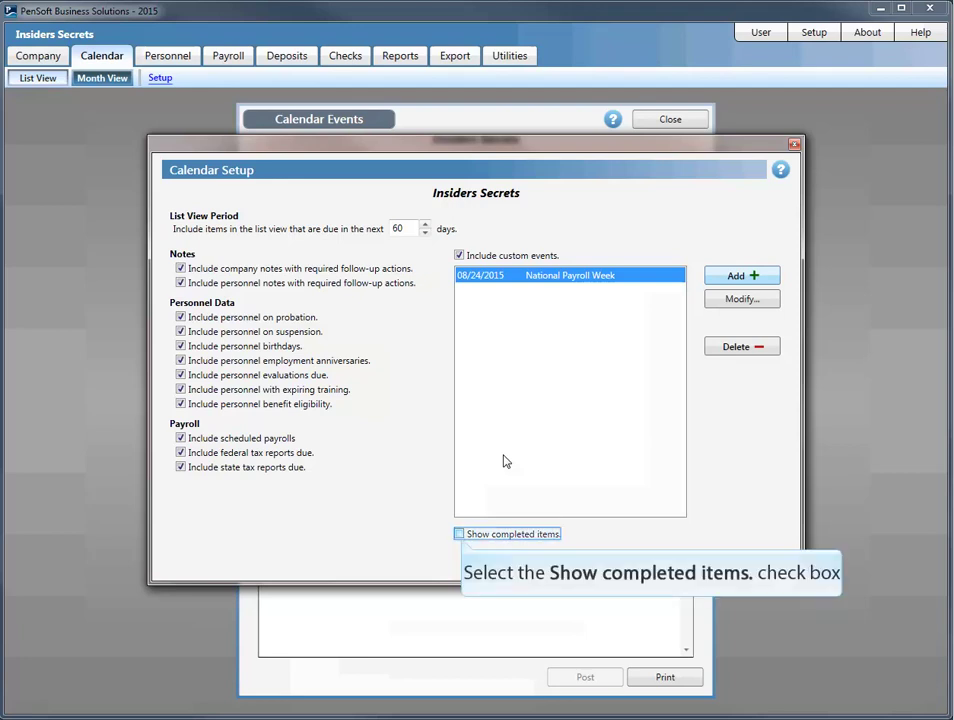
# Turn on Show completed items and save the calendar setup.
pyautogui.click(460, 535)
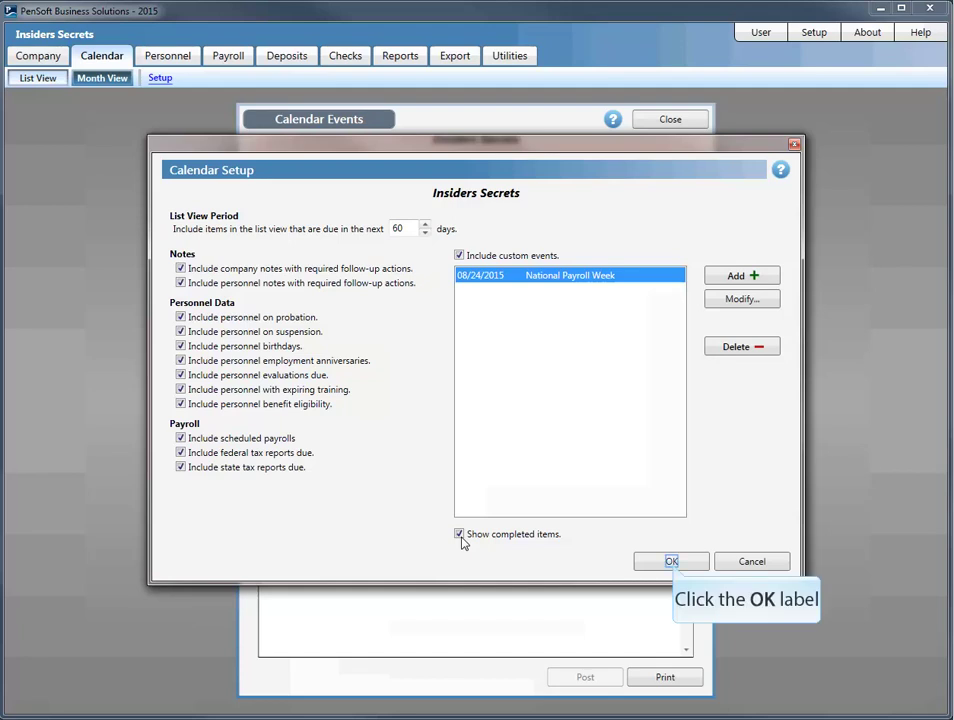
pyautogui.click(671, 563)
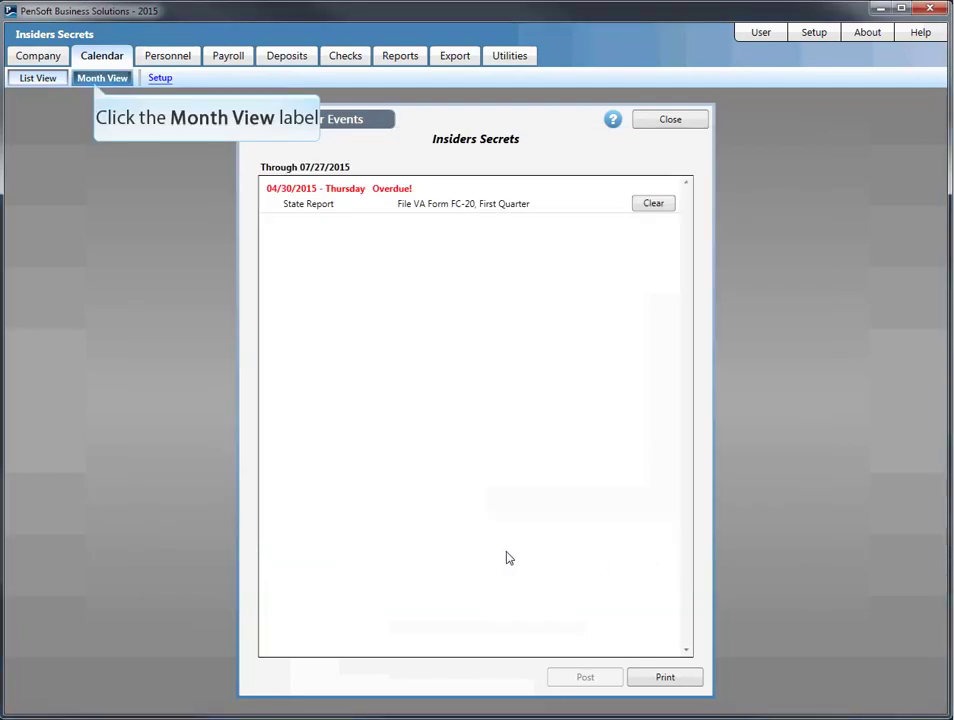
# In month view, advance to July 2015, review the July 31 report deadlines, then close the calendar.
pyautogui.click(95, 85)
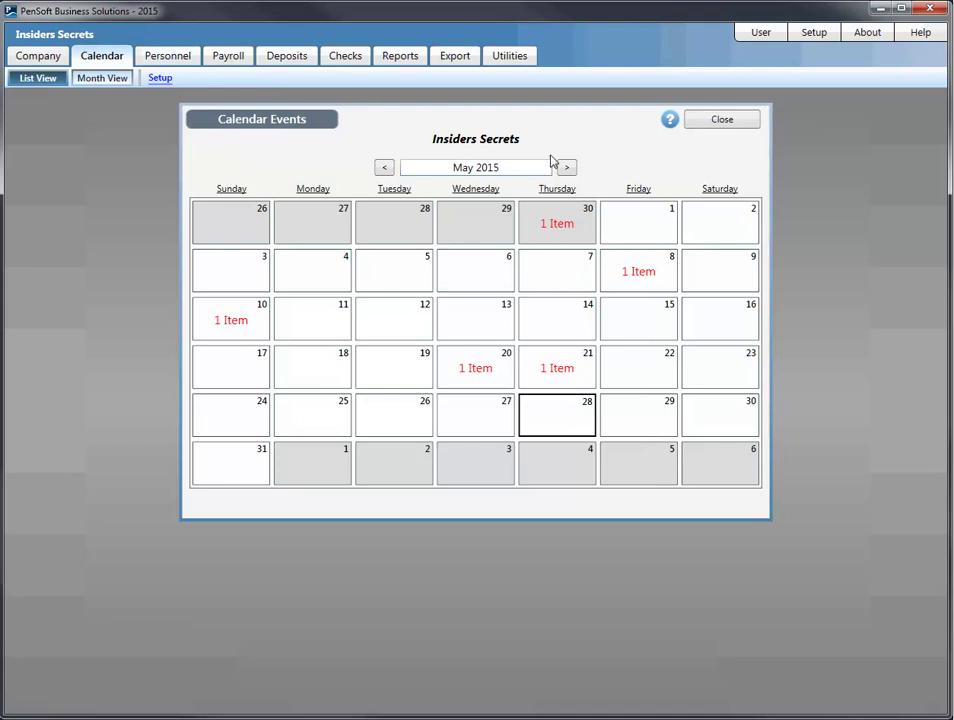
pyautogui.moveTo(640, 291)
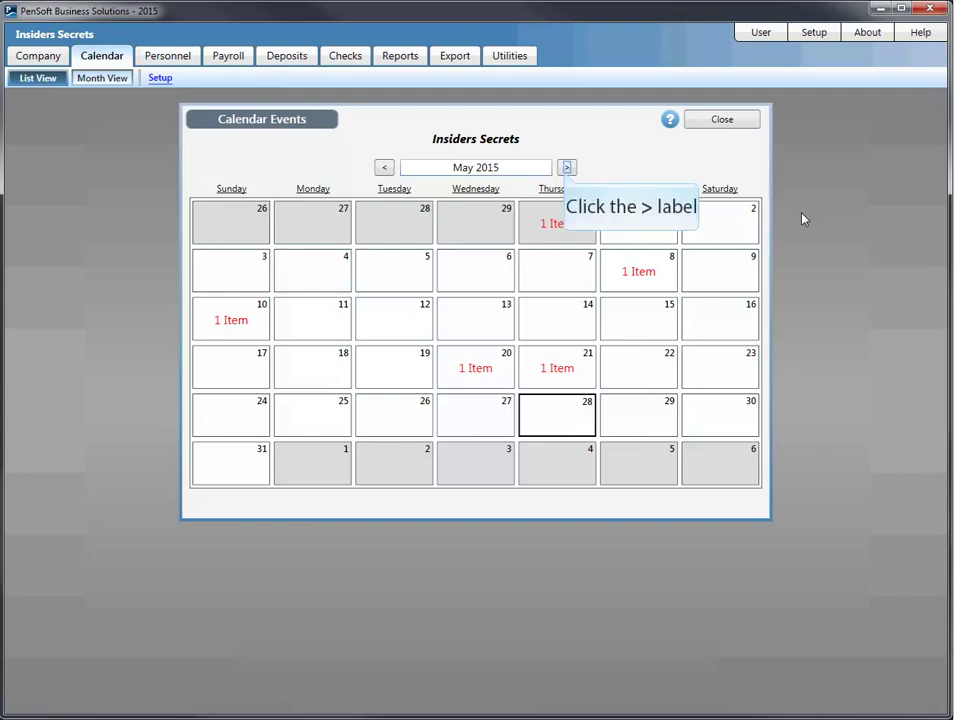
pyautogui.click(566, 168)
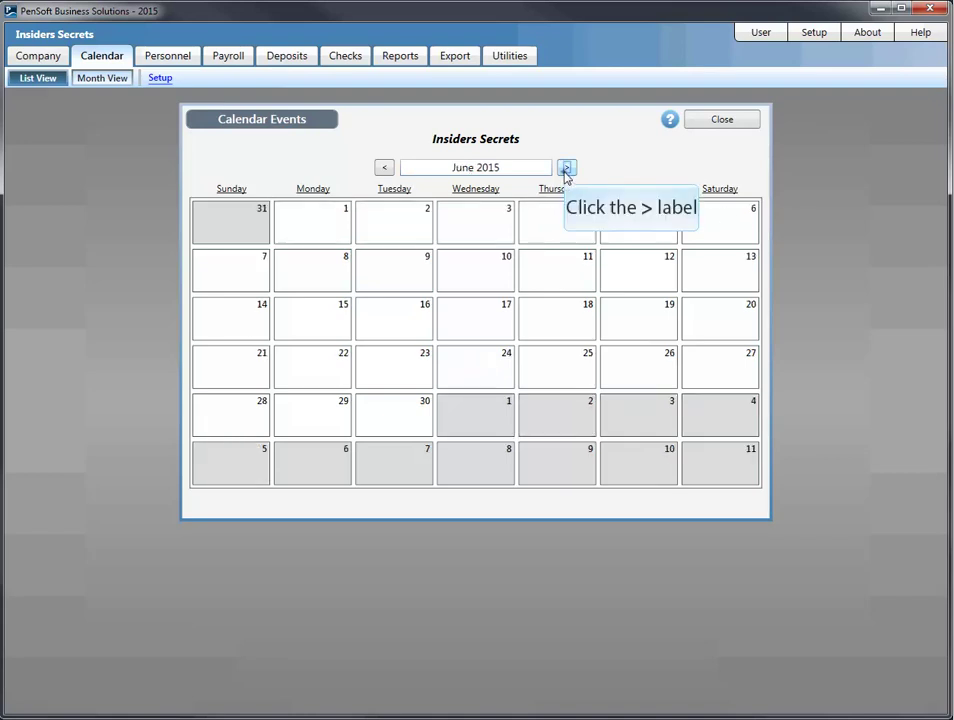
pyautogui.click(566, 168)
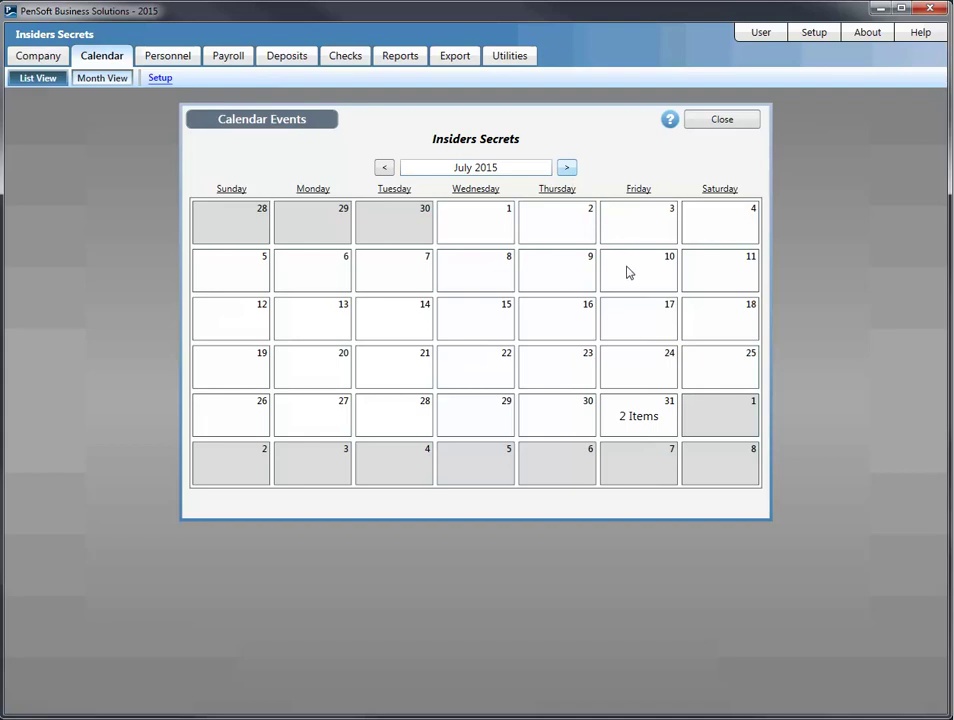
pyautogui.moveTo(635, 402)
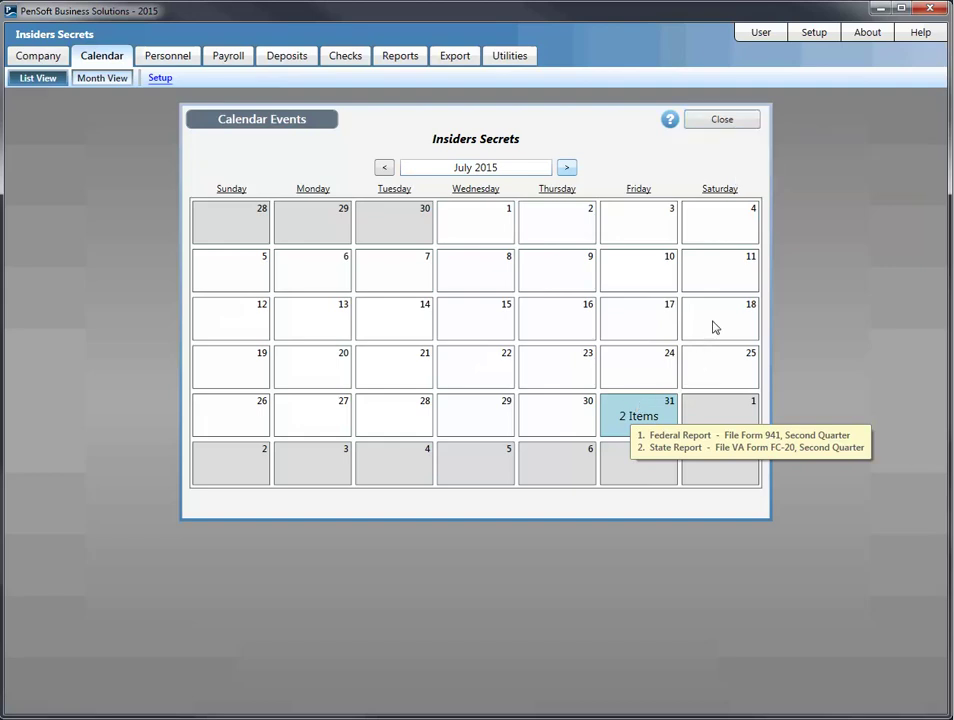
pyautogui.click(728, 122)
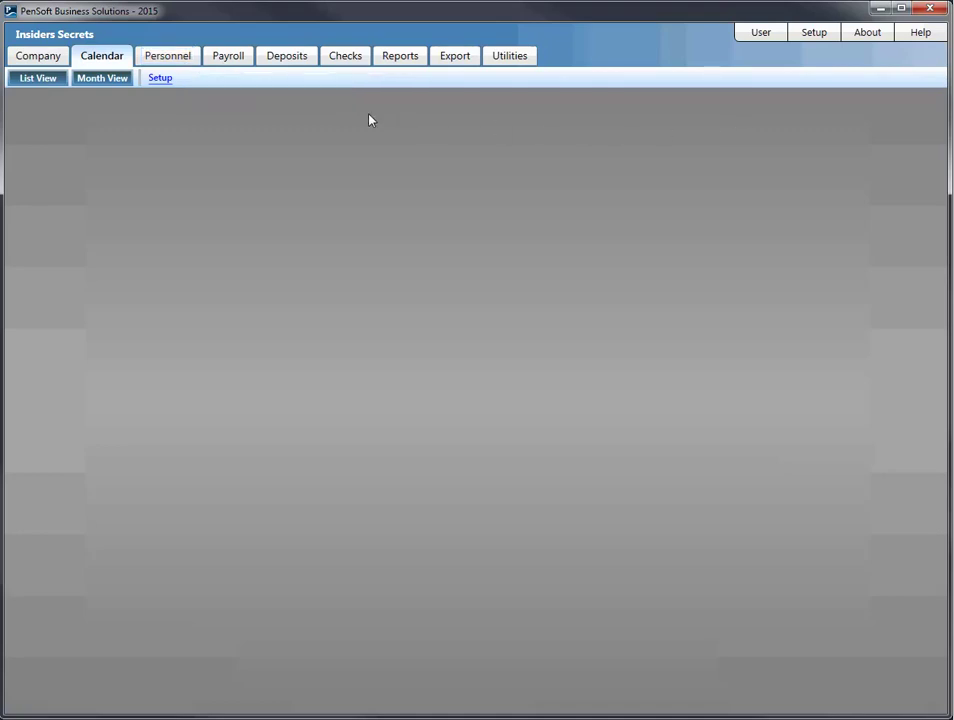
# Show the Personnel Applicants list containing the single applicant.
pyautogui.click(192, 64)
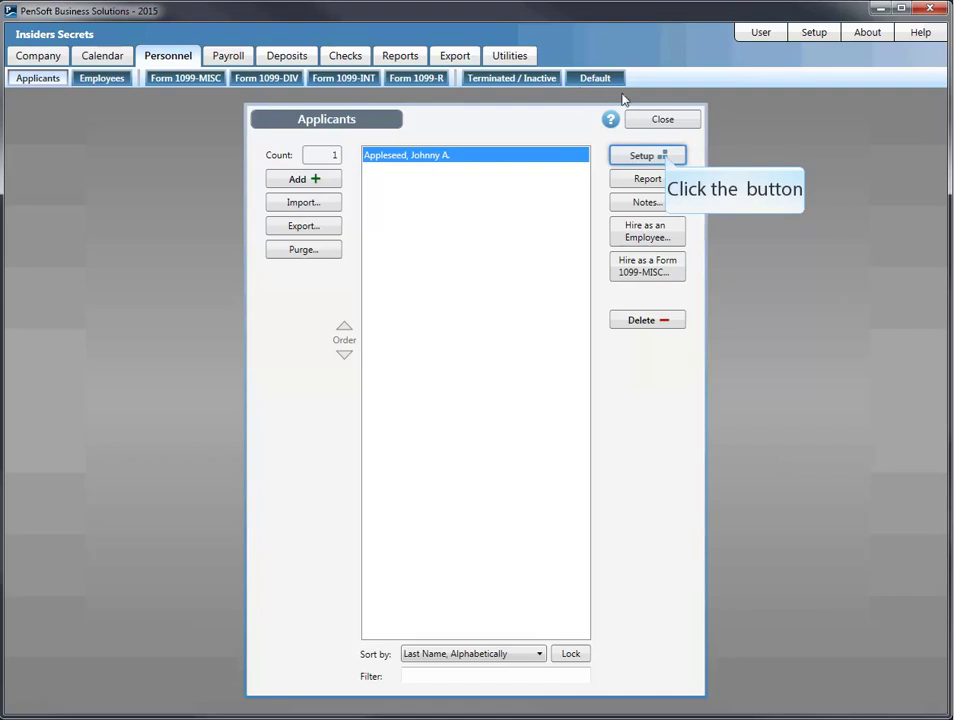
# Open the Identification page from the applicant's Basic Setup.
pyautogui.click(667, 158)
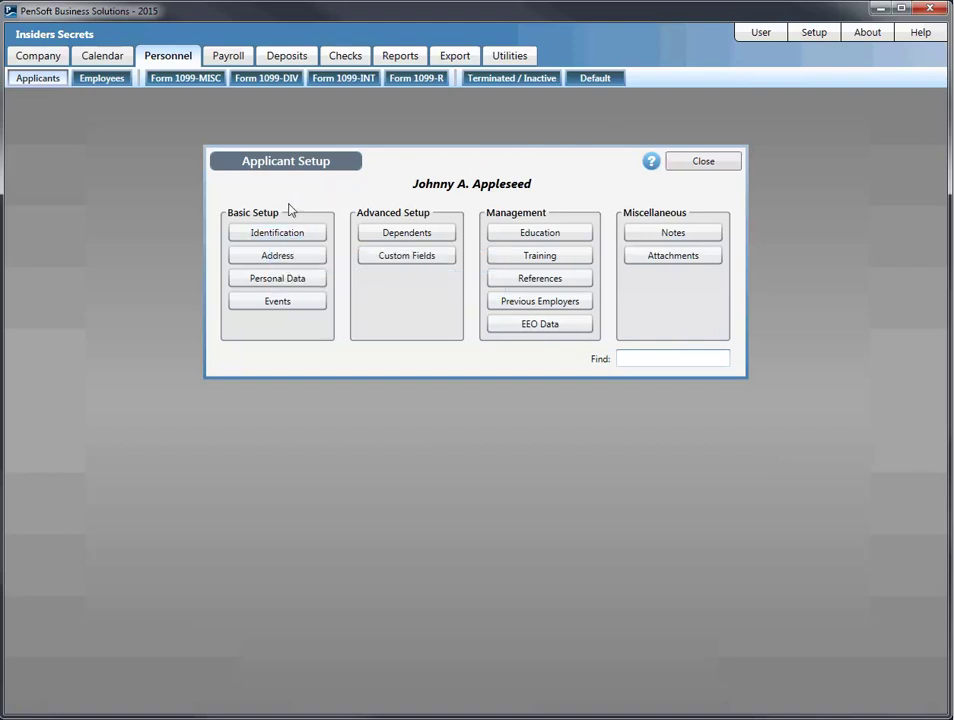
pyautogui.click(271, 242)
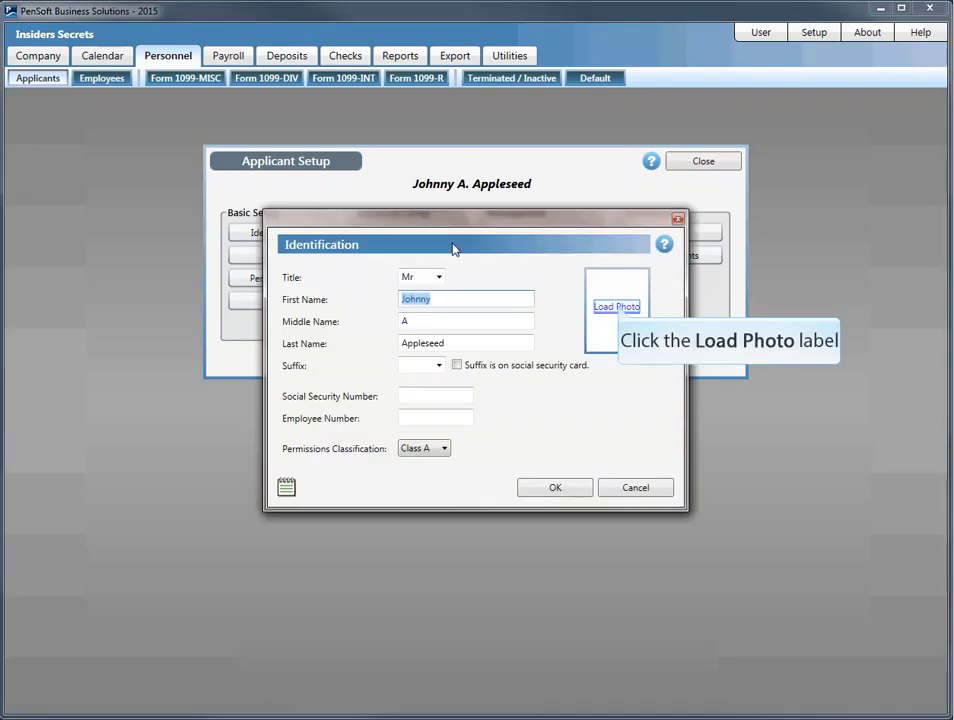
# Load Salavejus.jpg from the Desktop's 1-Sneak Peek folder as the applicant's photo.
pyautogui.click(617, 307)
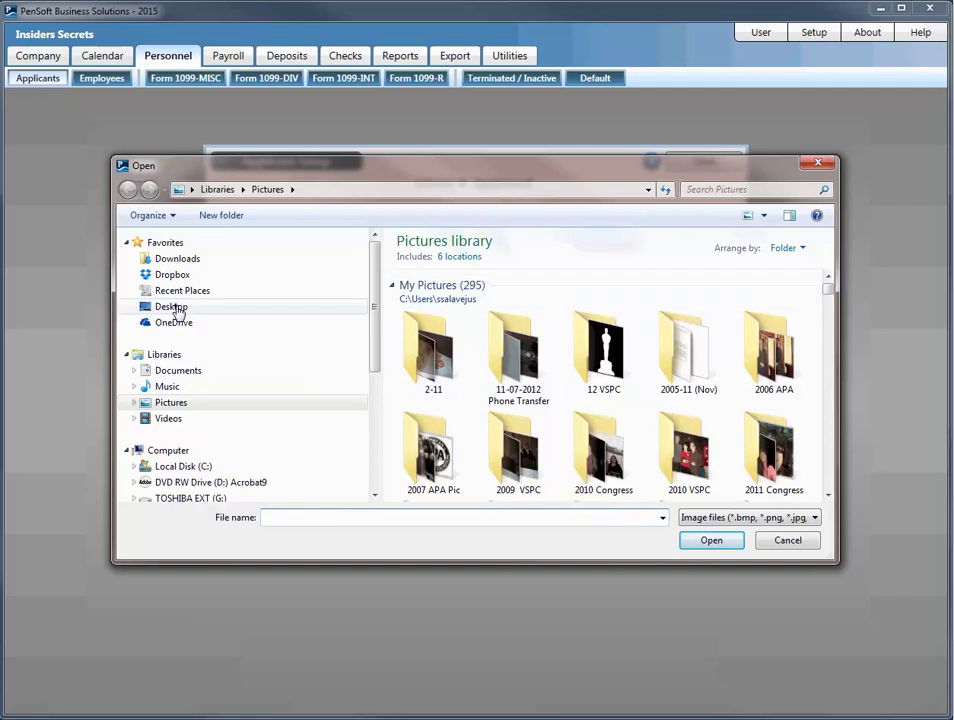
pyautogui.click(175, 308)
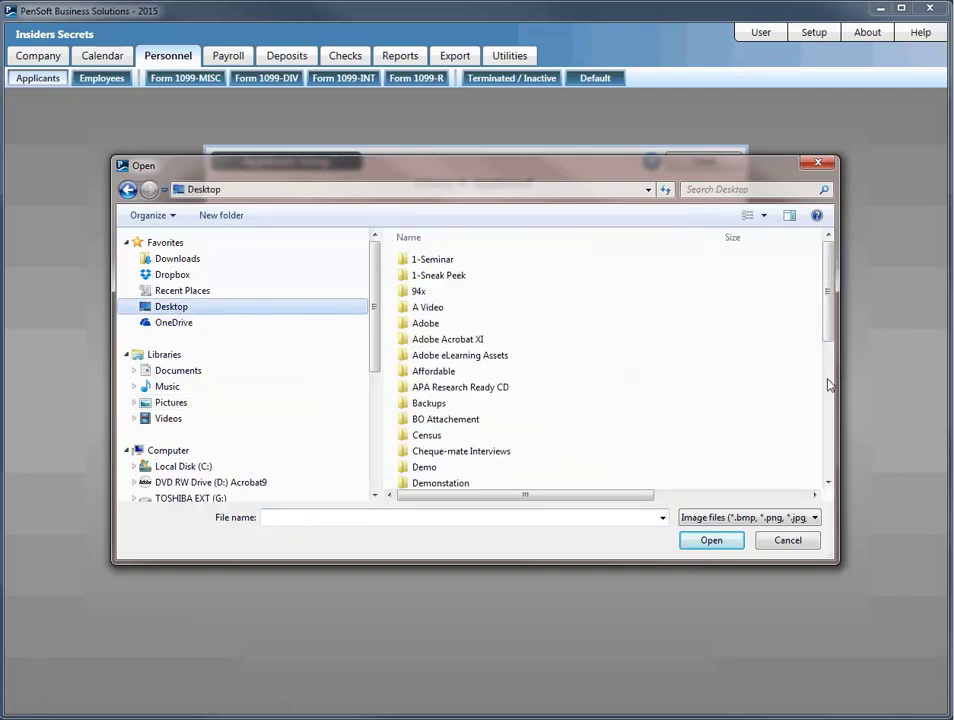
pyautogui.scroll(-4, 828, 385)
pyautogui.scroll(4, 822, 279)
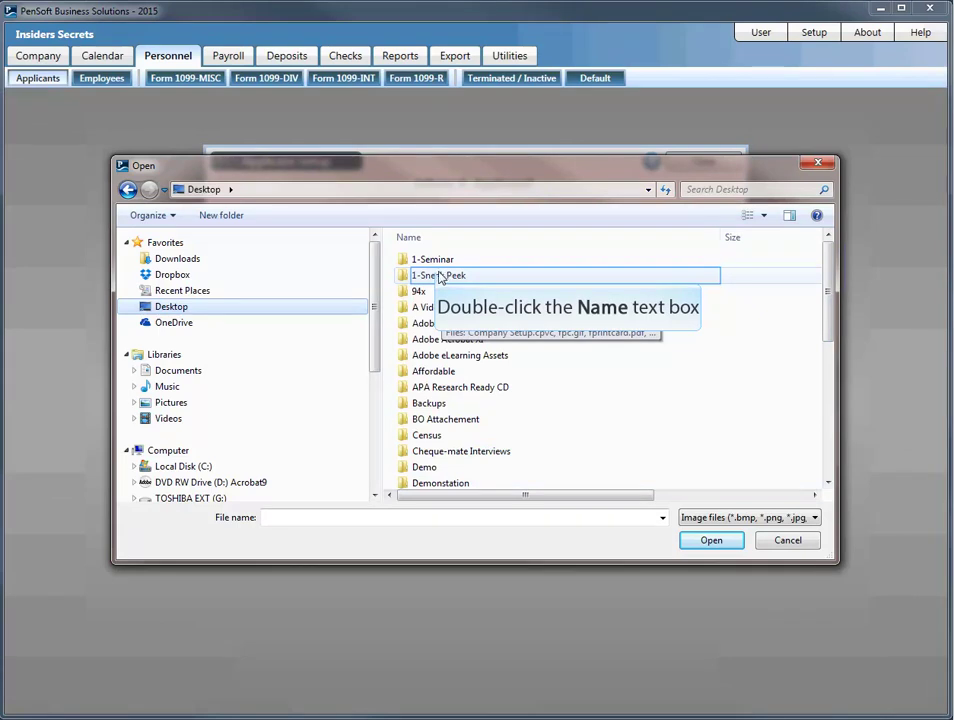
pyautogui.doubleClick(435, 276)
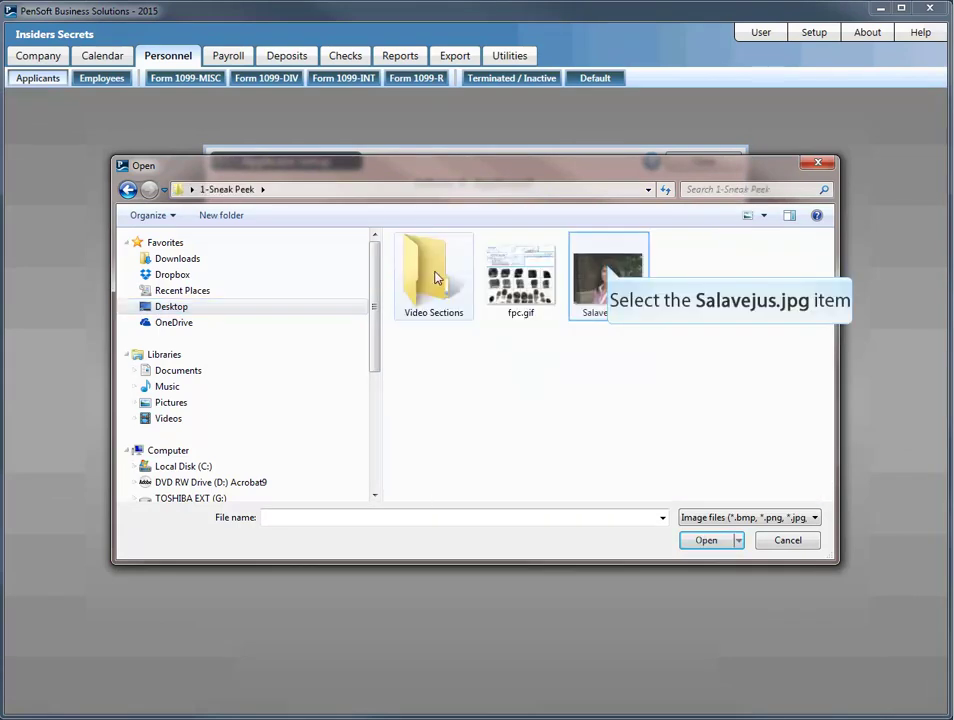
pyautogui.click(603, 272)
pyautogui.click(705, 540)
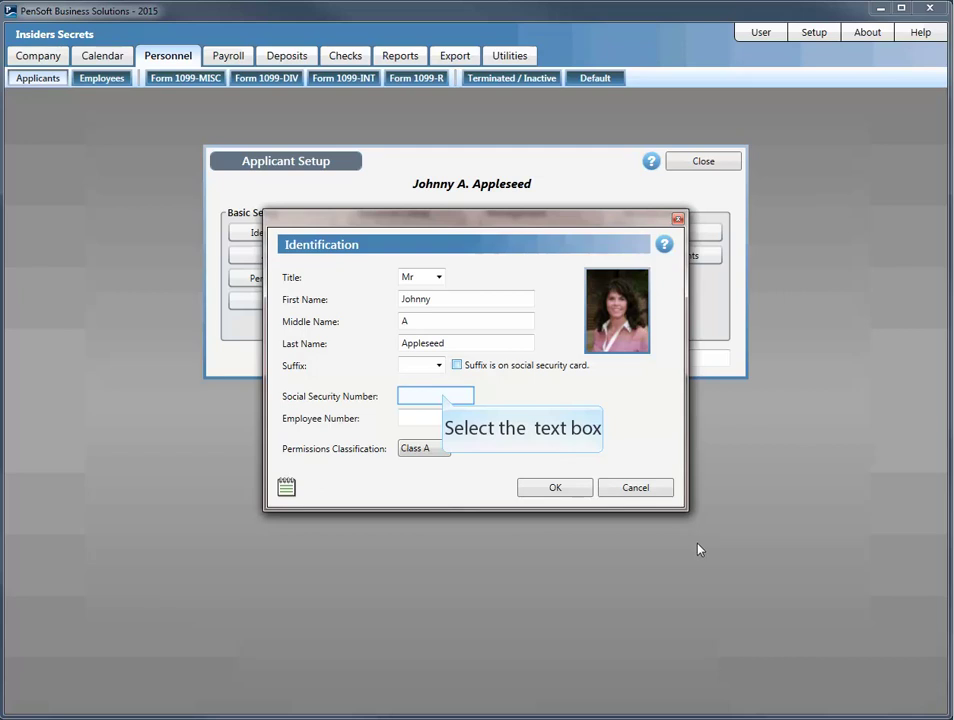
# Enter the applicant's Social Security number and employee number, keeping permissions classification at Class A.
pyautogui.click(444, 397)
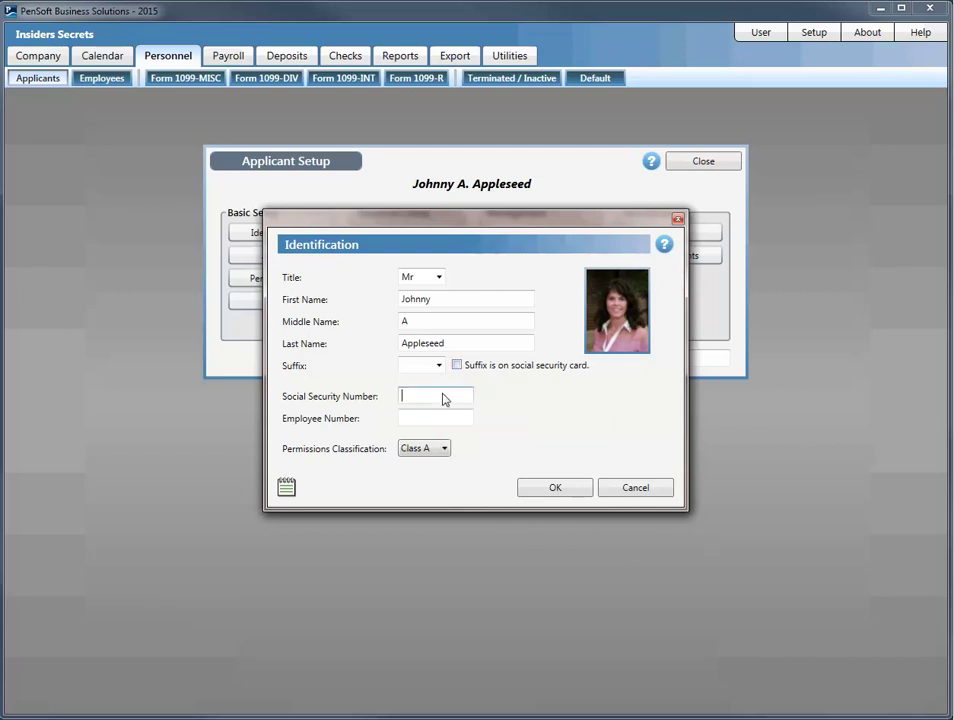
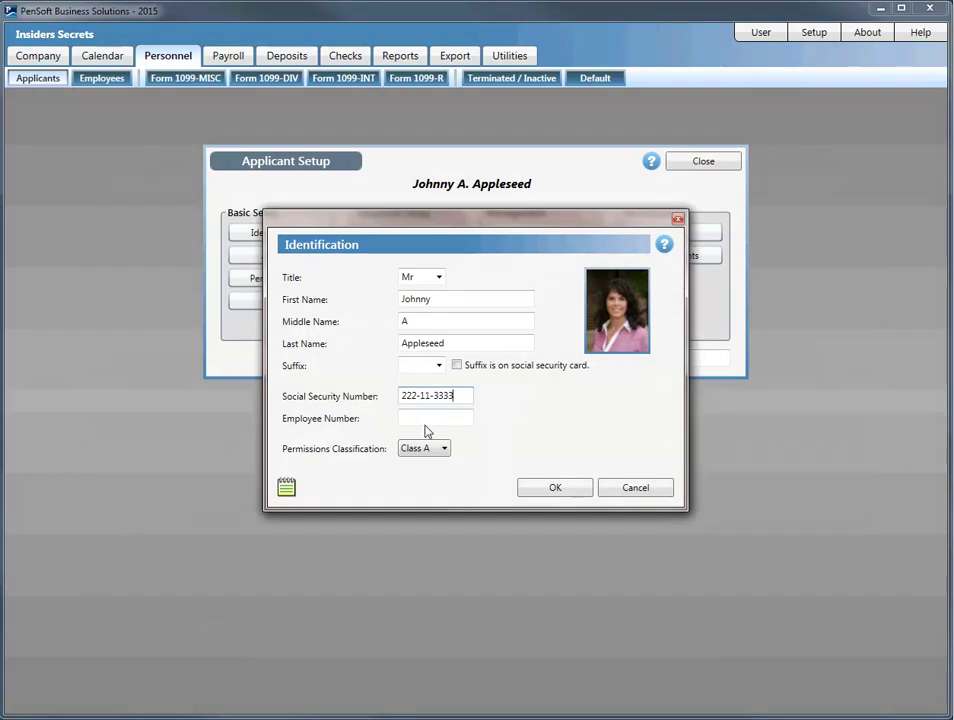
pyautogui.press('Tab')
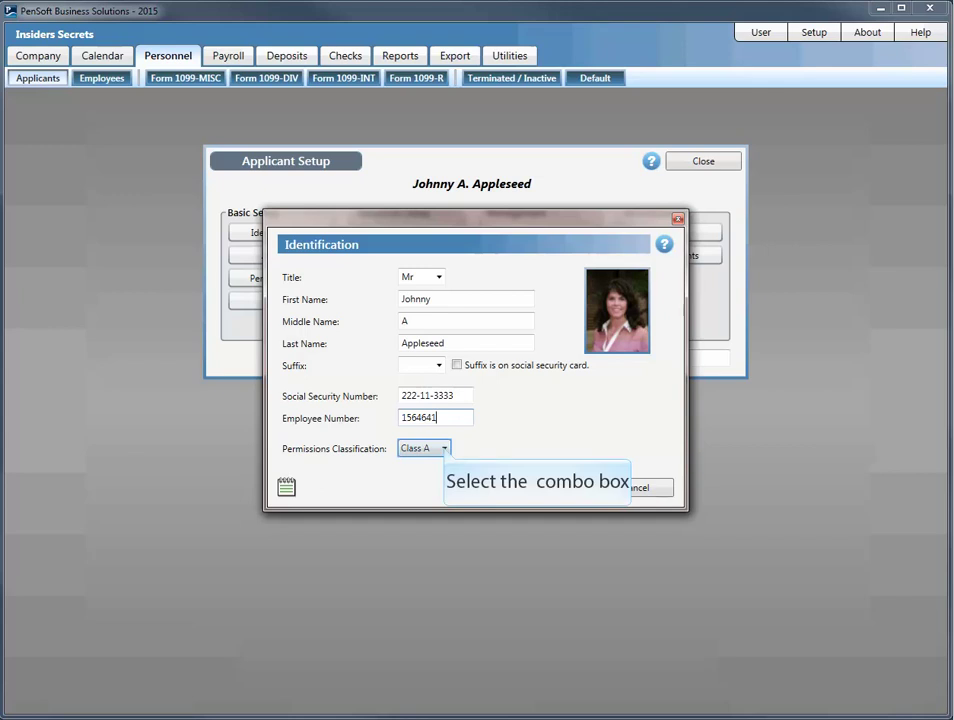
pyautogui.click(445, 448)
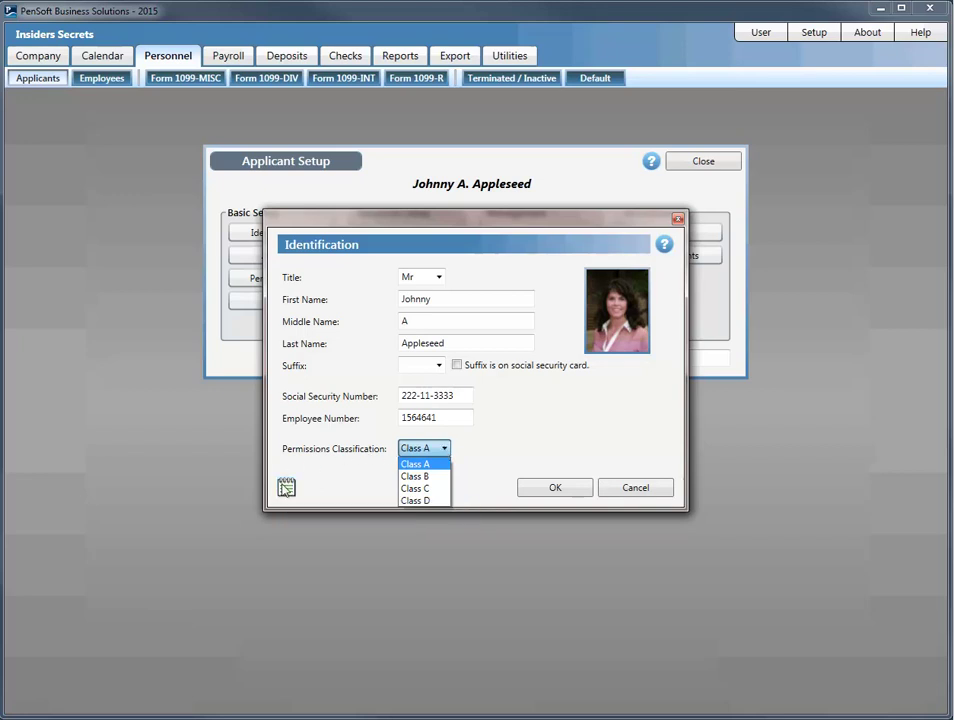
pyautogui.click(286, 489)
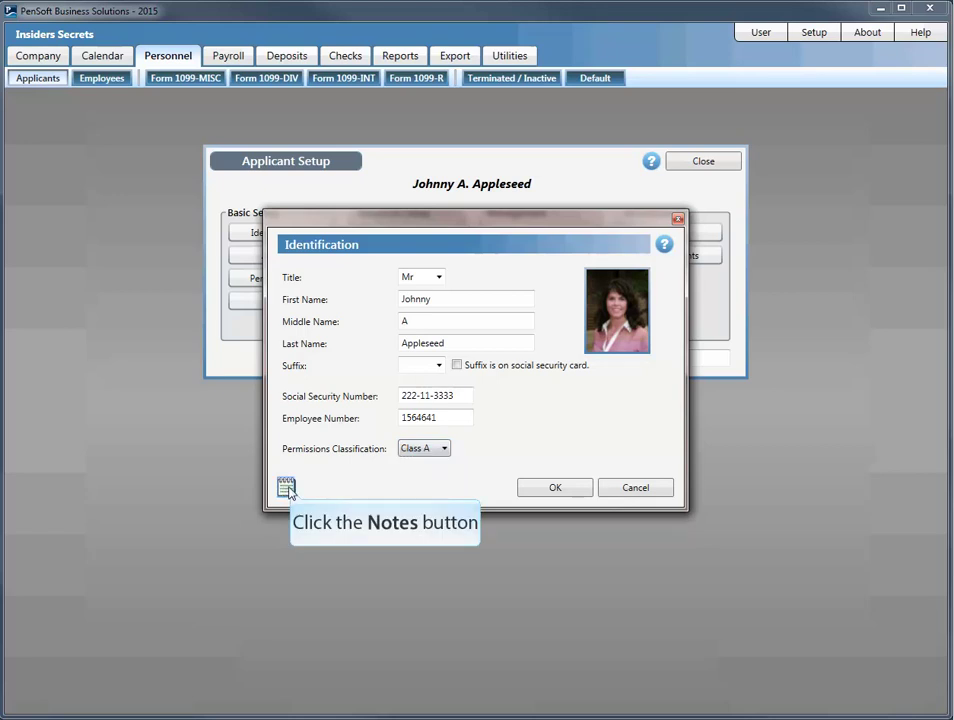
# Show notes from all categories and start a 'Potential Candidate' note reading 'Great personality friendly.'.
pyautogui.click(287, 489)
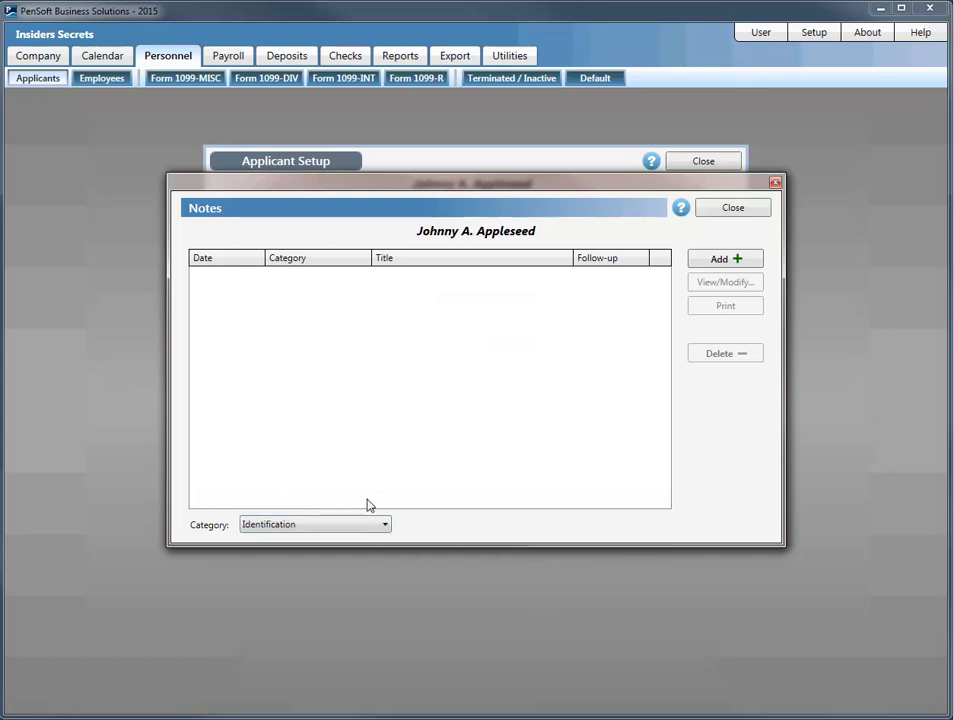
pyautogui.click(385, 526)
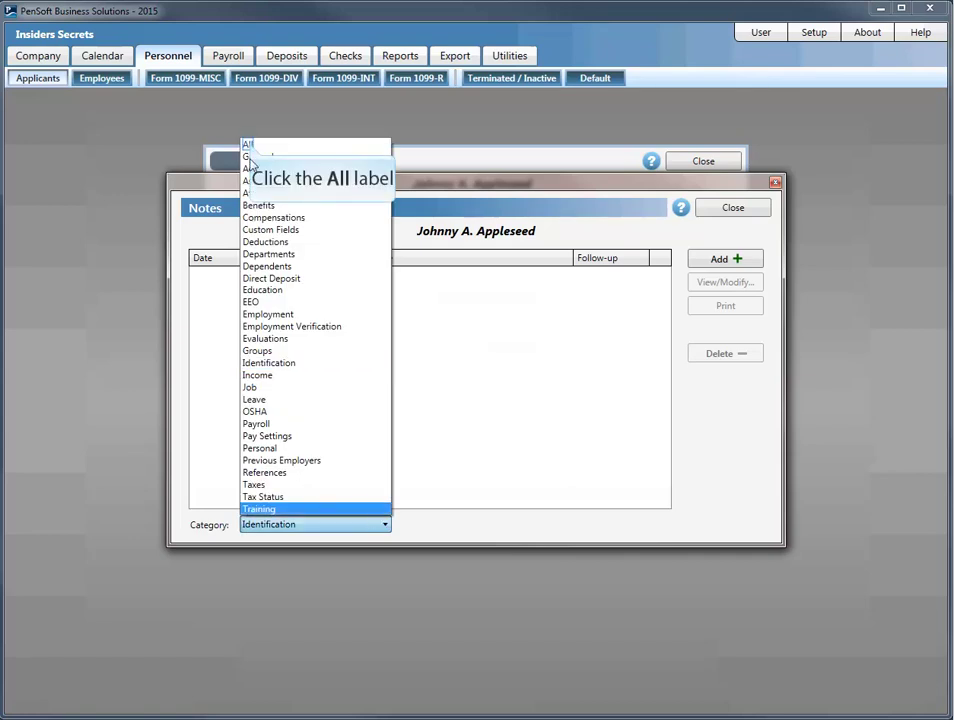
pyautogui.click(249, 146)
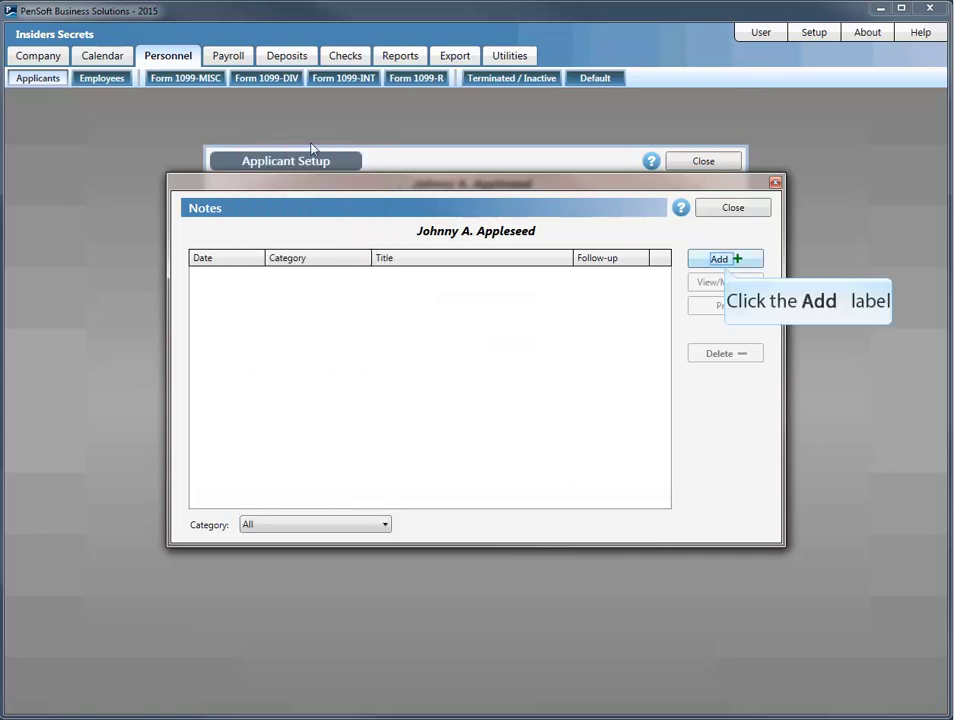
pyautogui.click(720, 260)
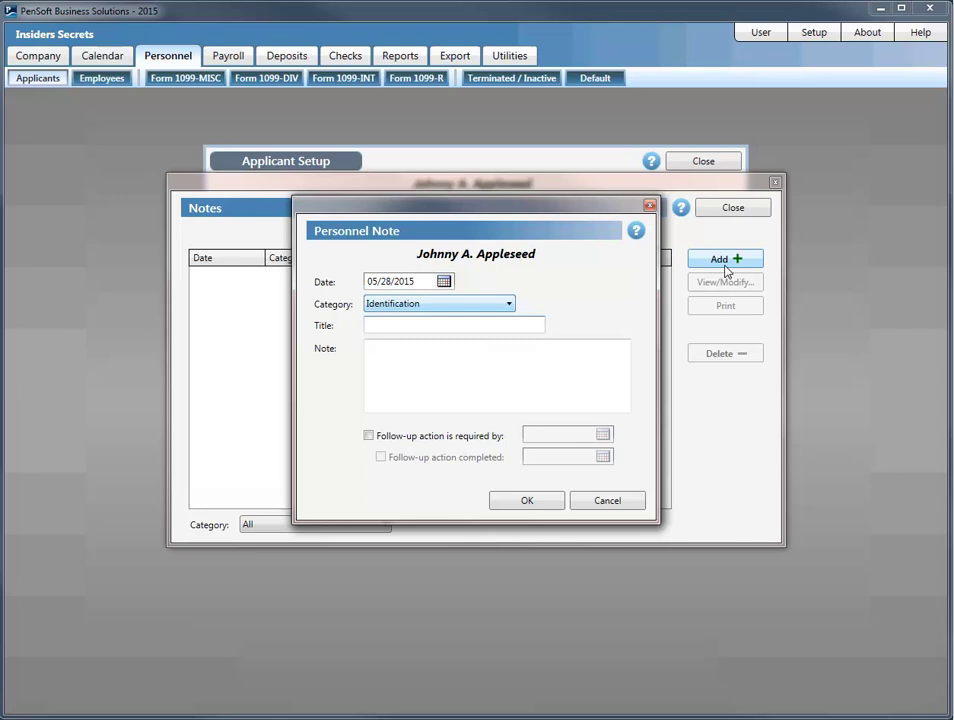
pyautogui.write('Potential Cand')
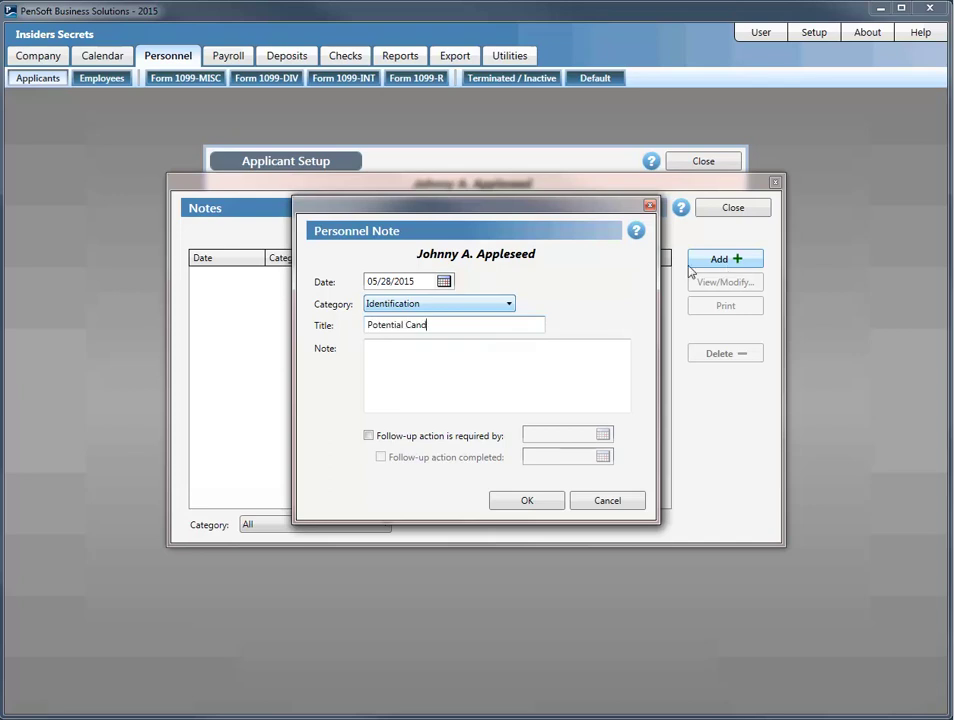
pyautogui.write('idate')
pyautogui.press('Tab')
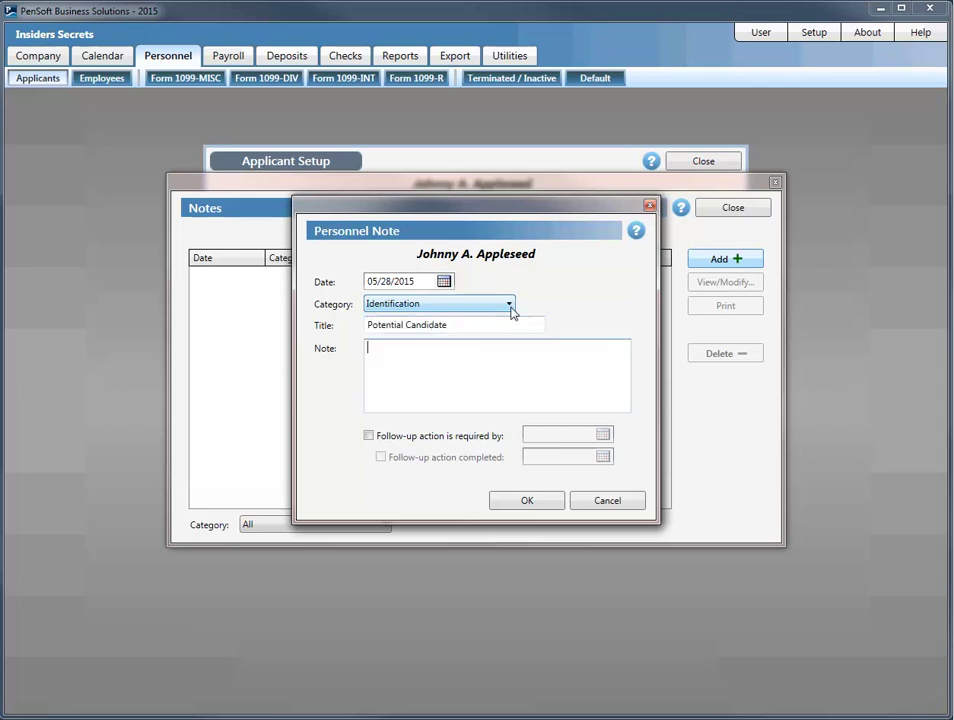
pyautogui.write('Great persona')
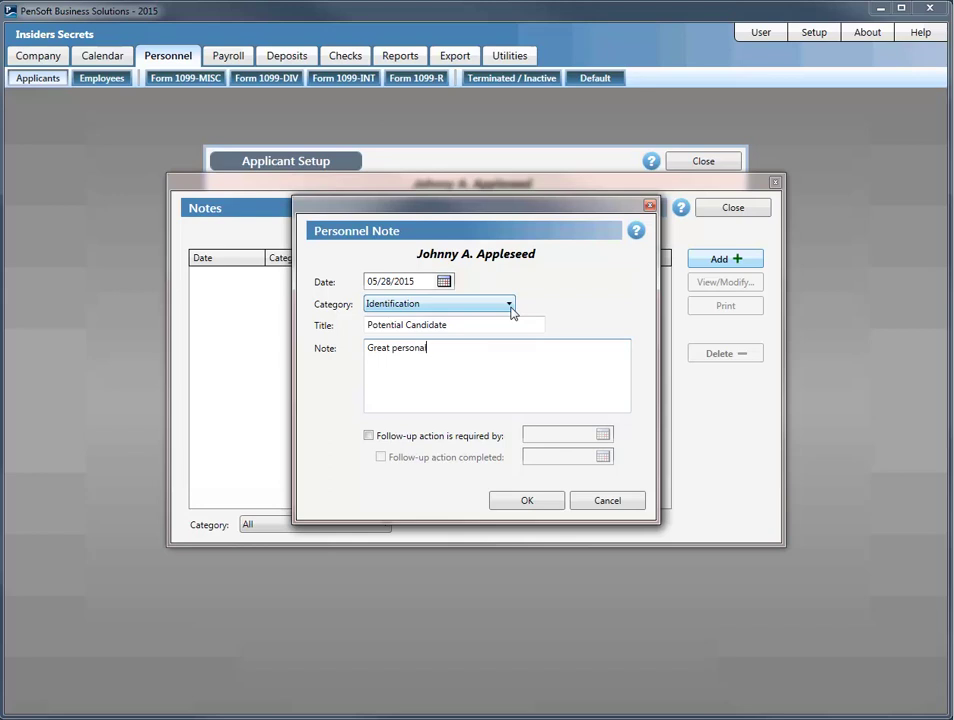
pyautogui.write('lity friendly.')
# Require follow-up on 06/05/2015, save the note and close the notes list.
pyautogui.click(370, 436)
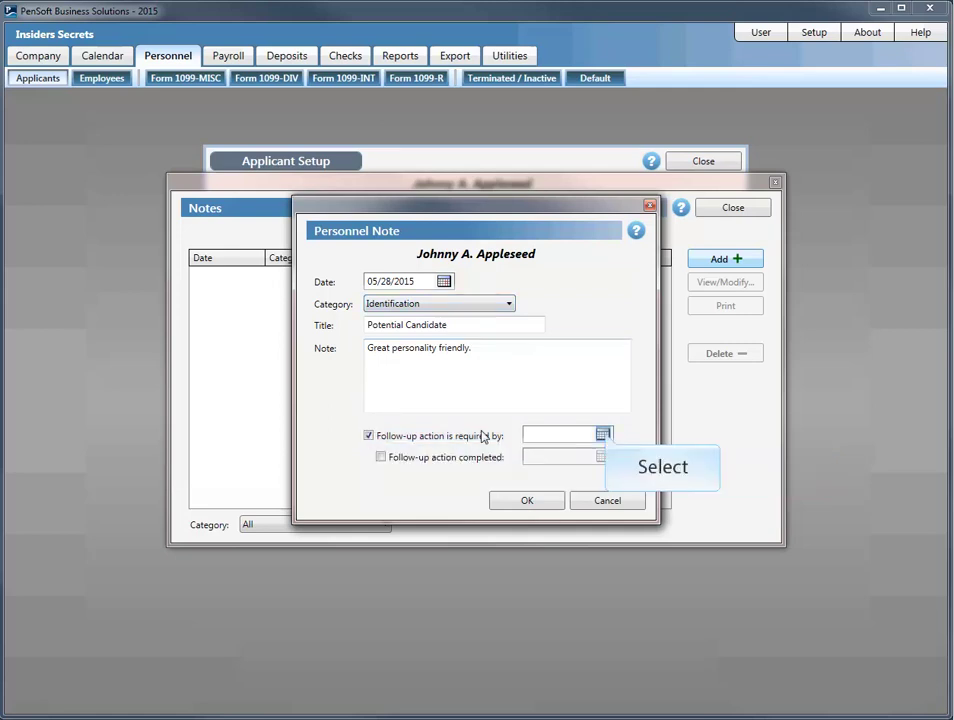
pyautogui.click(603, 435)
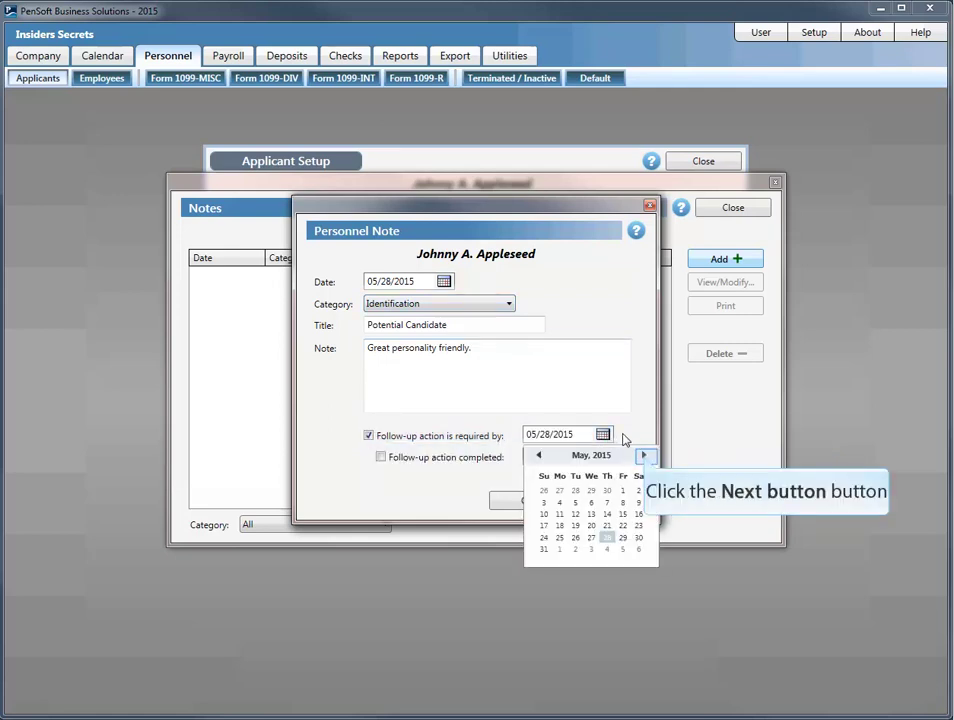
pyautogui.click(645, 456)
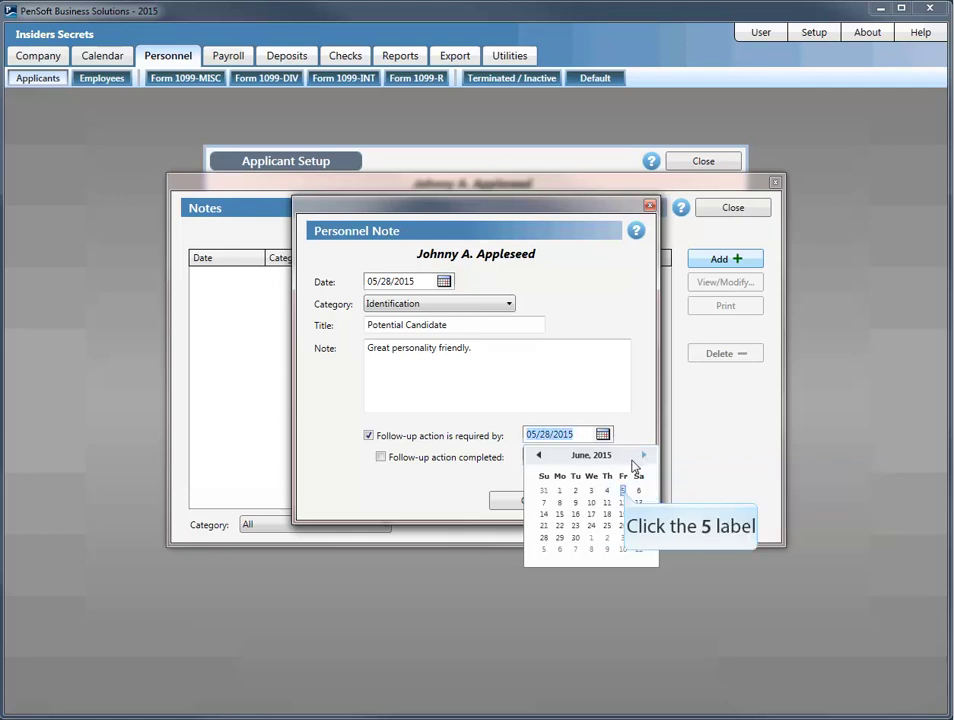
pyautogui.click(623, 489)
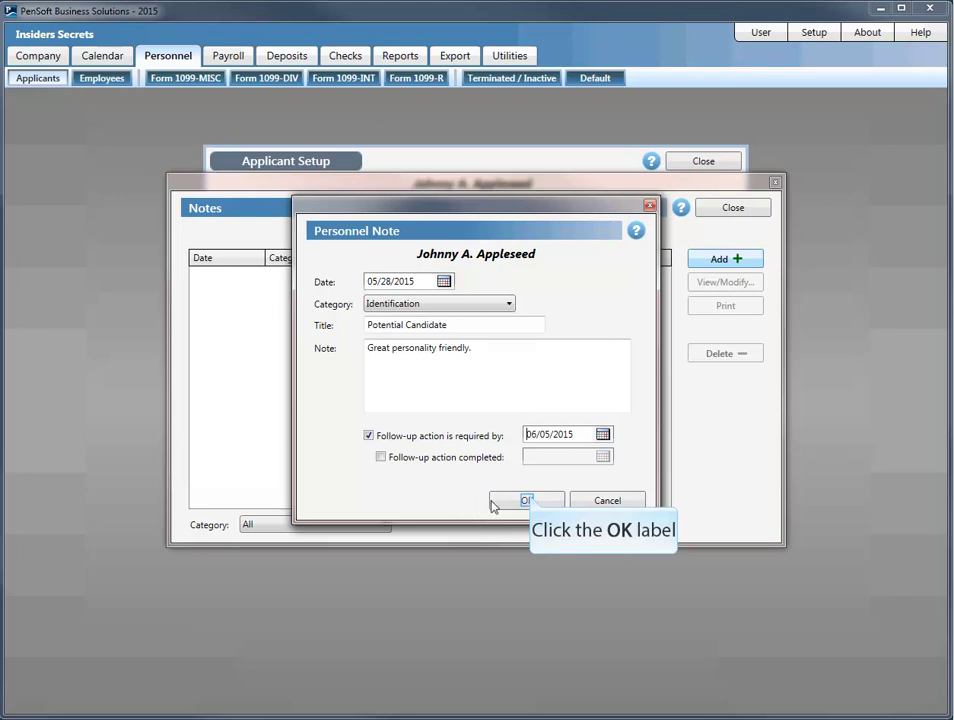
pyautogui.click(530, 501)
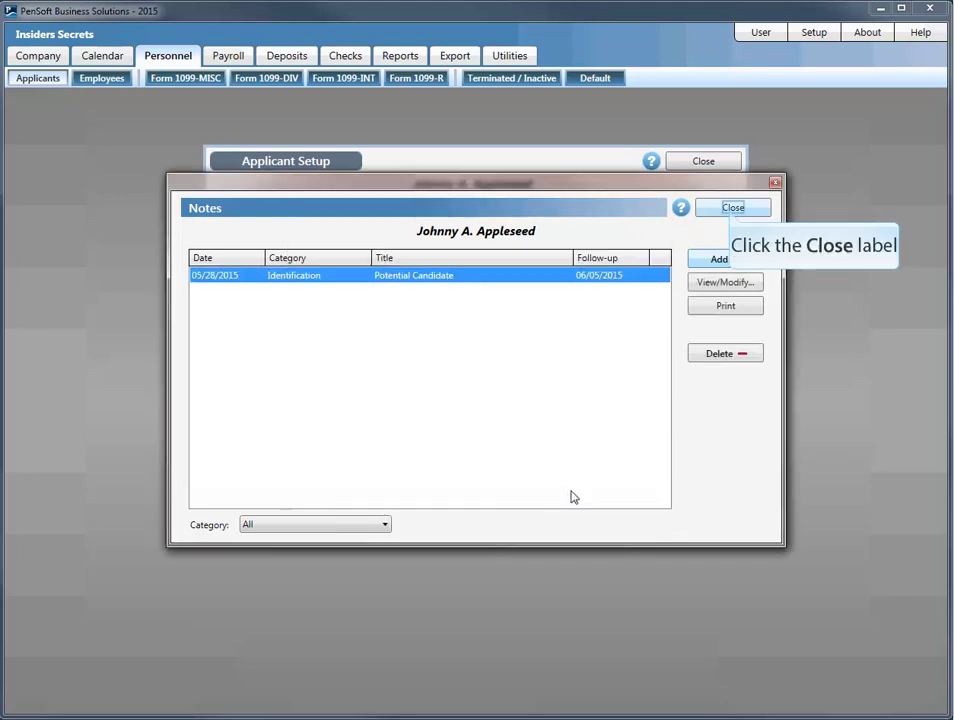
pyautogui.click(732, 208)
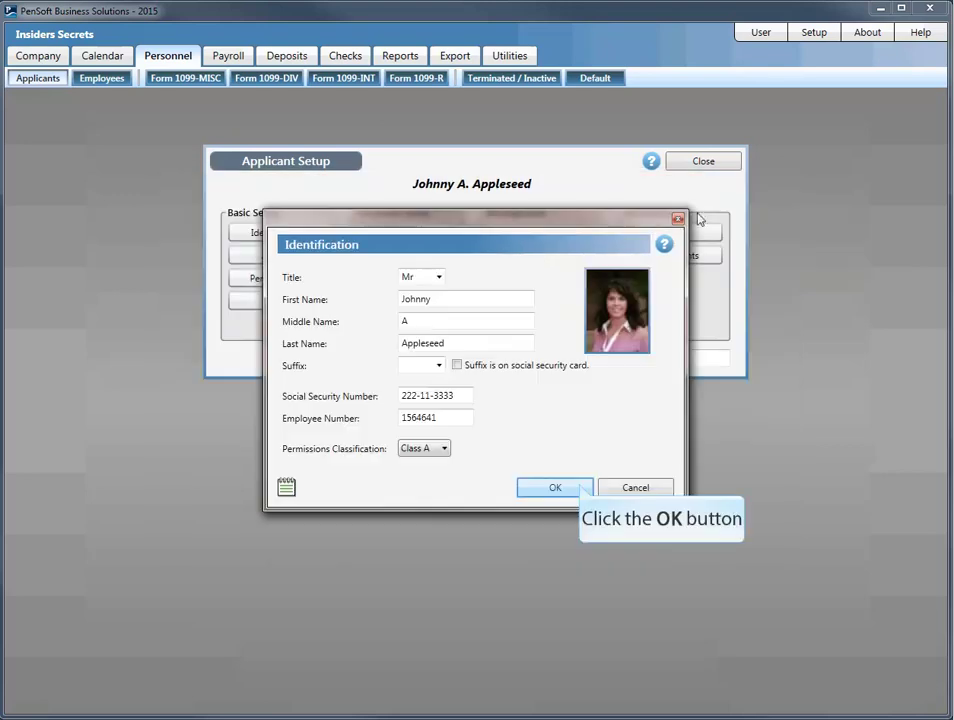
# Accept the Identification details, then cancel an email draft and close Personal Information unsaved.
pyautogui.click(555, 487)
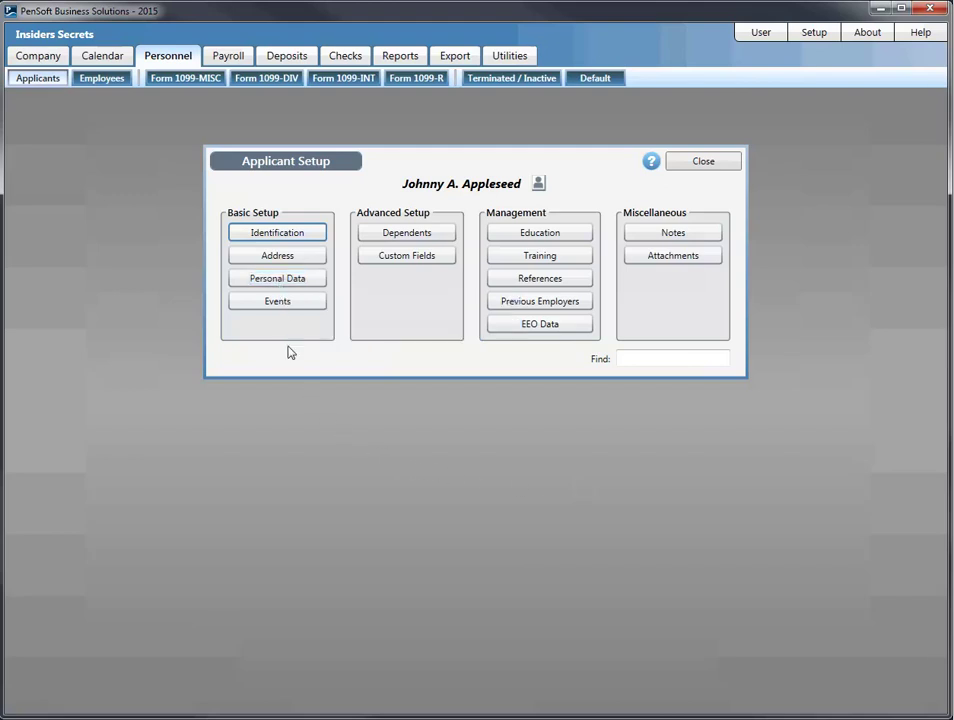
pyautogui.click(280, 282)
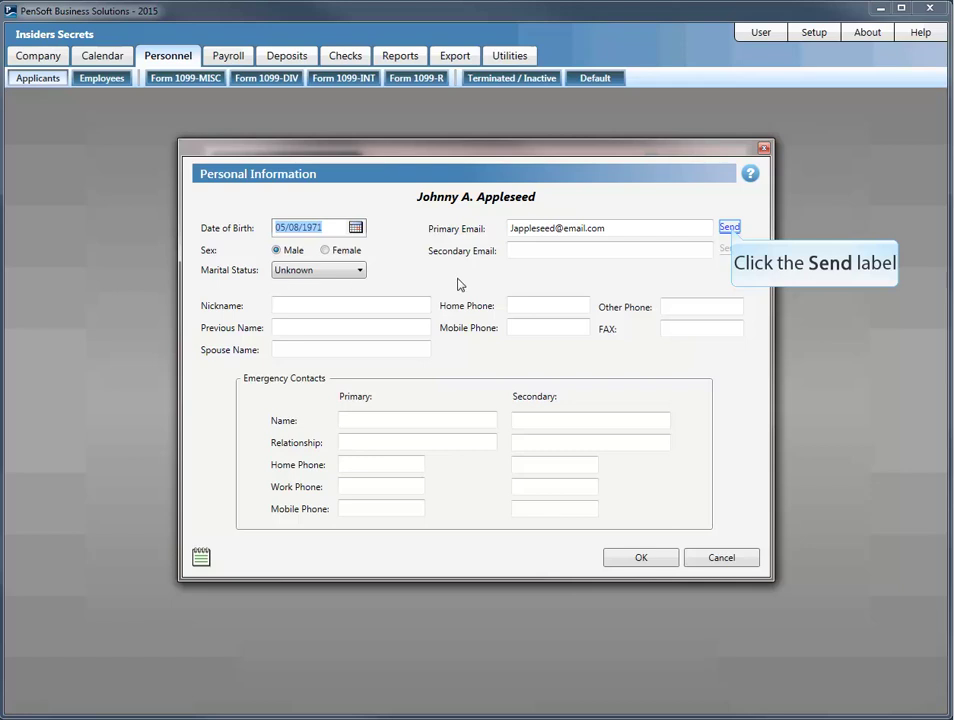
pyautogui.click(729, 229)
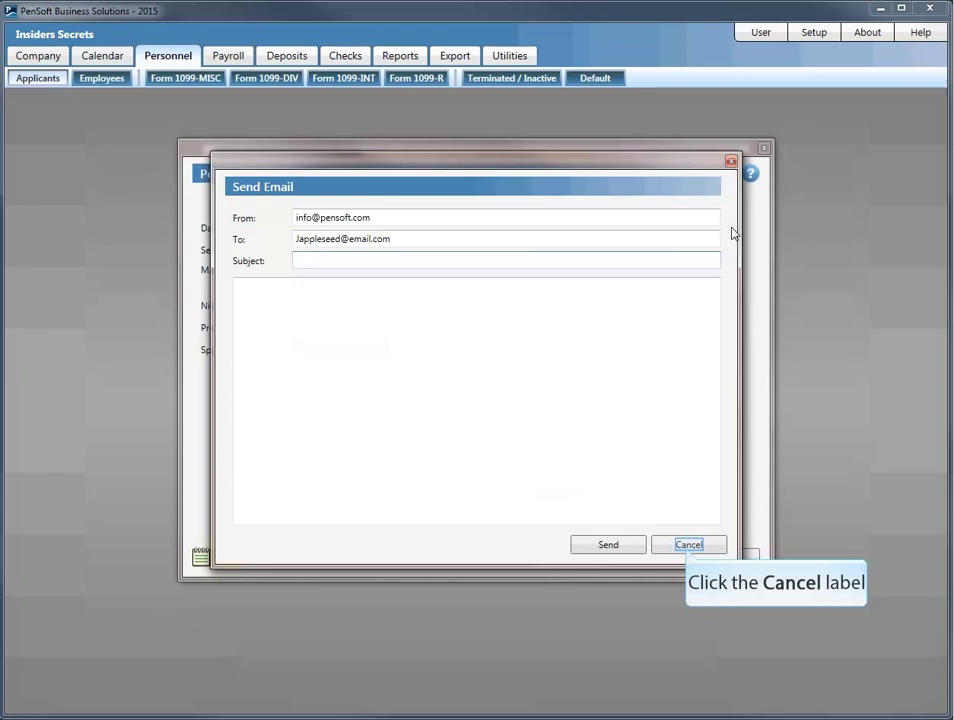
pyautogui.click(688, 545)
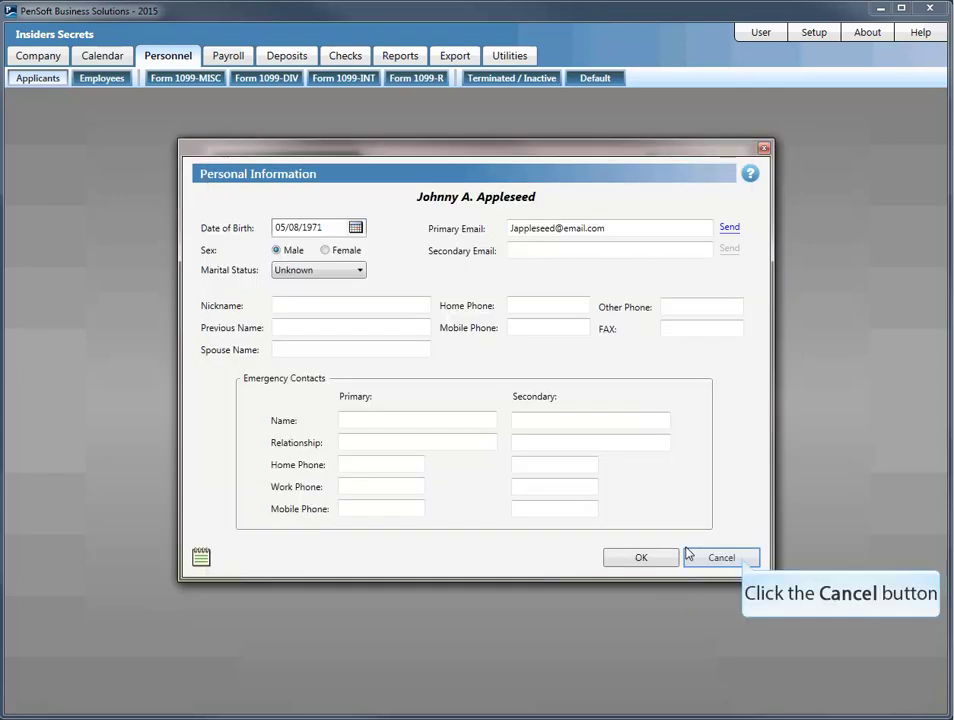
pyautogui.click(742, 561)
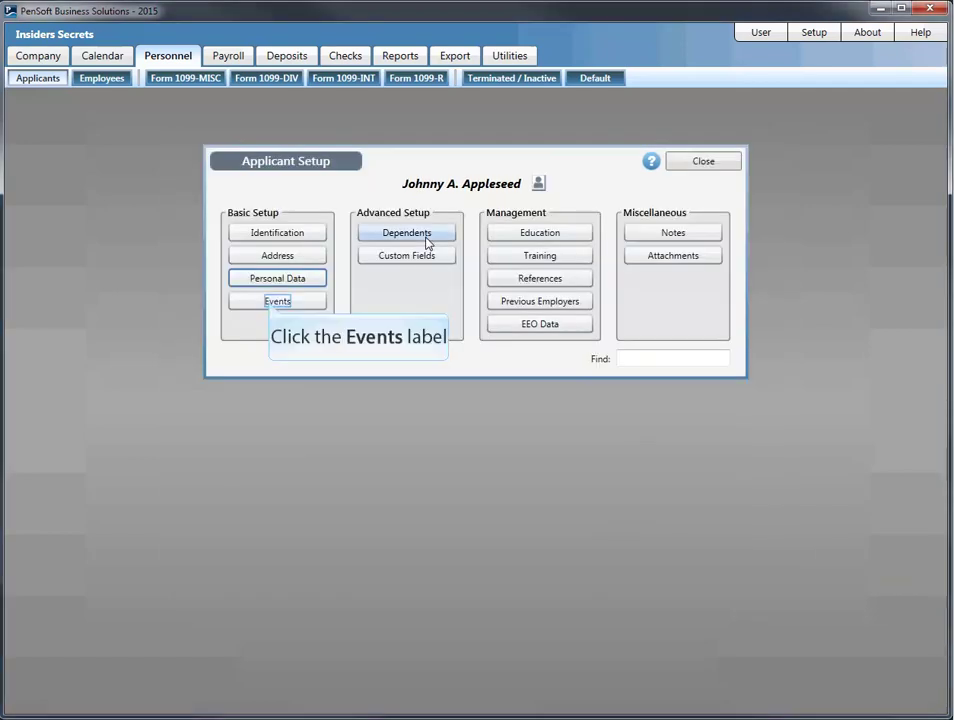
pyautogui.click(269, 303)
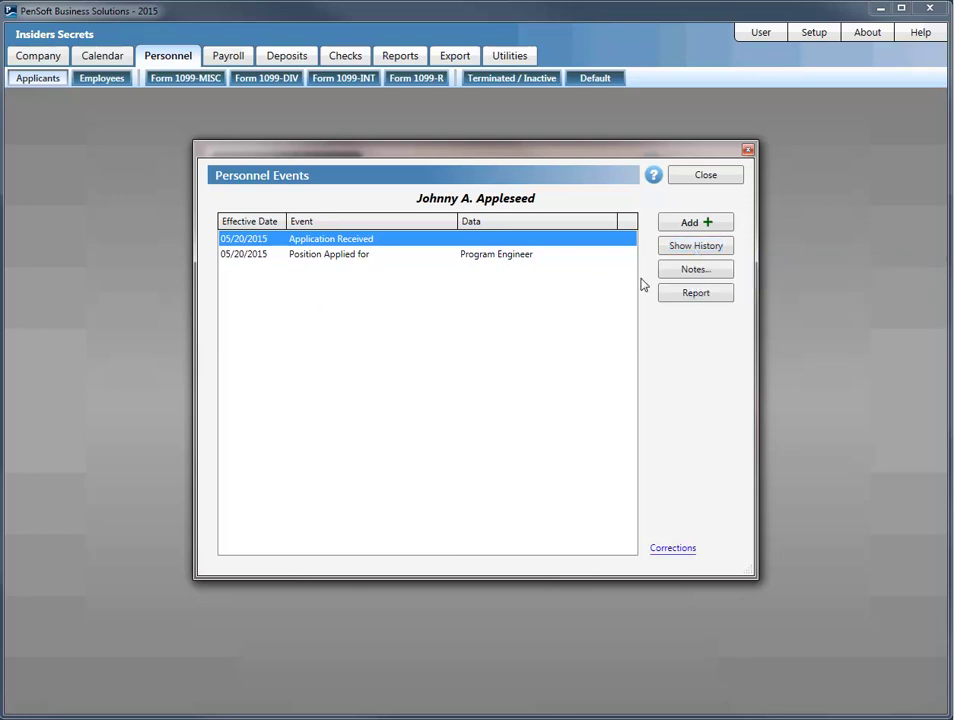
pyautogui.click(697, 248)
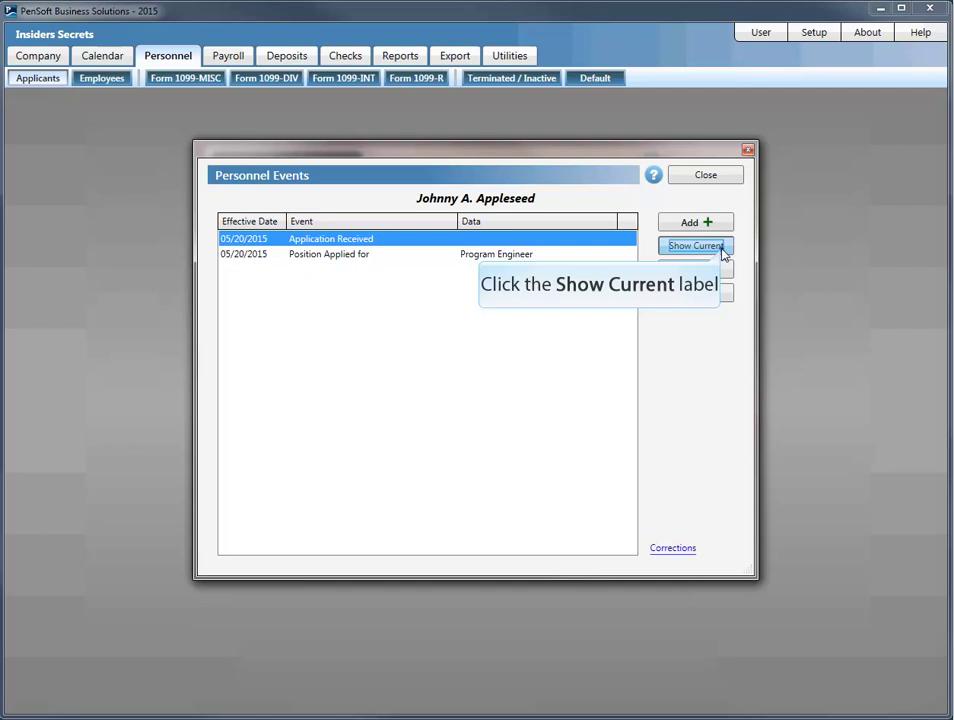
pyautogui.click(722, 251)
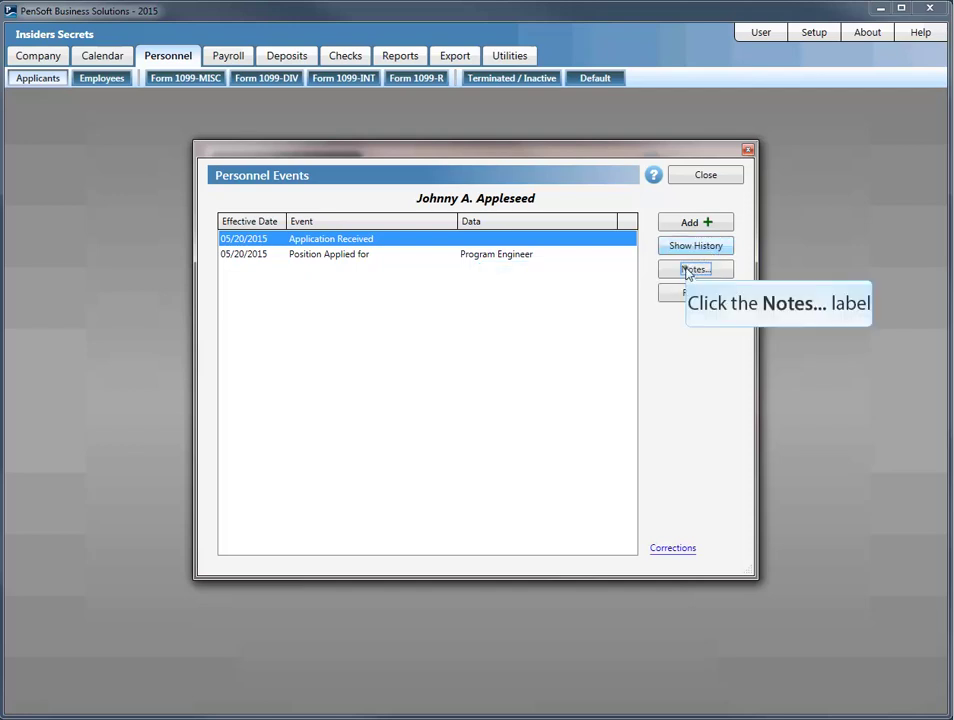
pyautogui.click(688, 272)
pyautogui.click(725, 207)
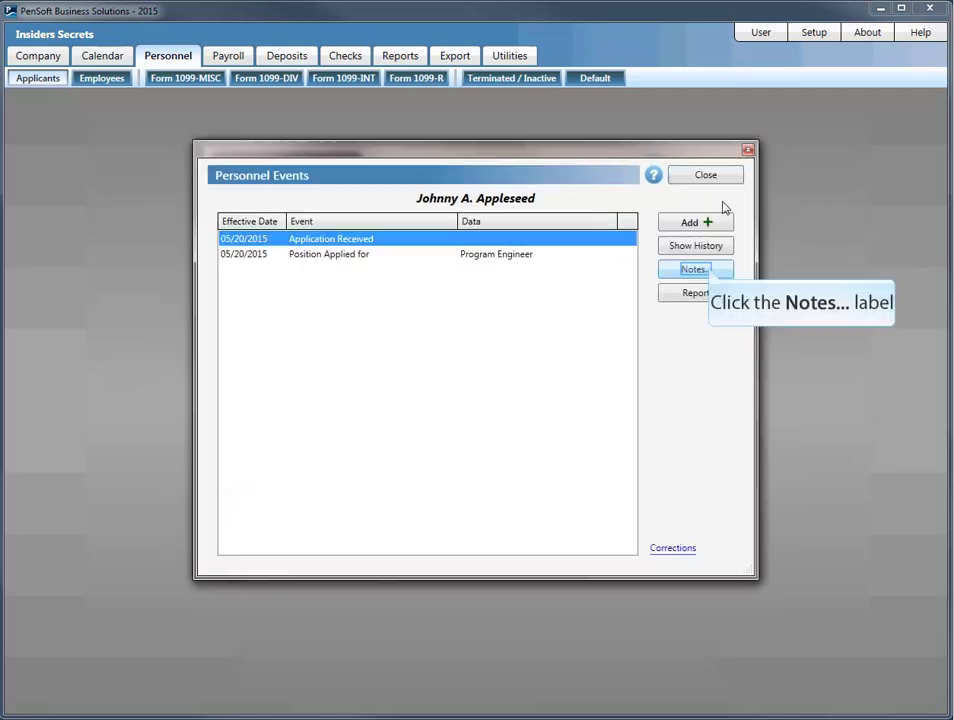
pyautogui.click(708, 270)
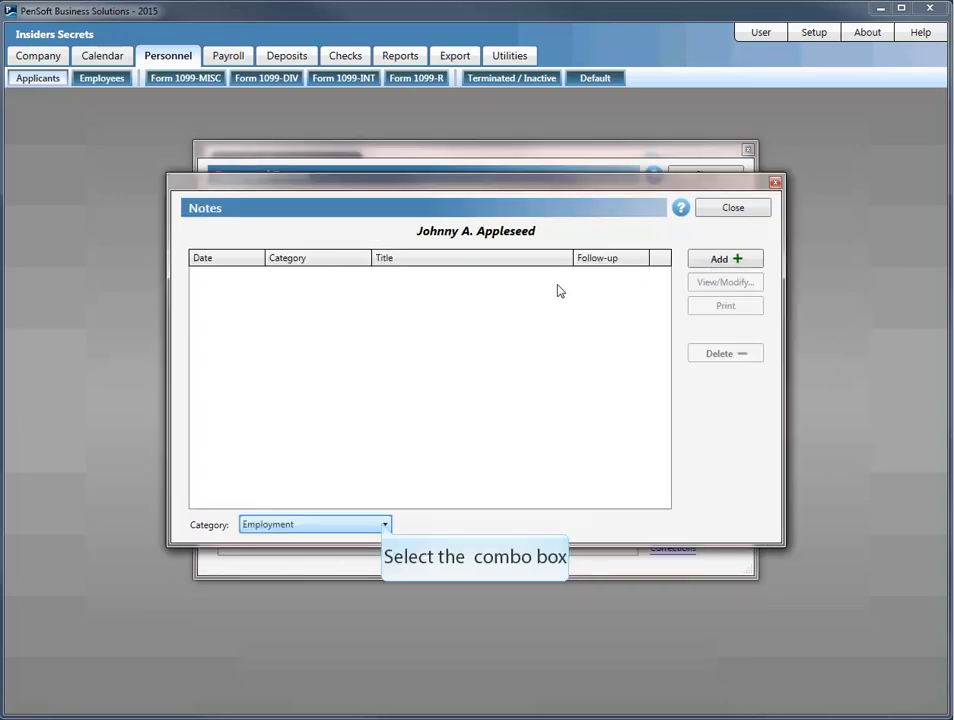
pyautogui.click(384, 525)
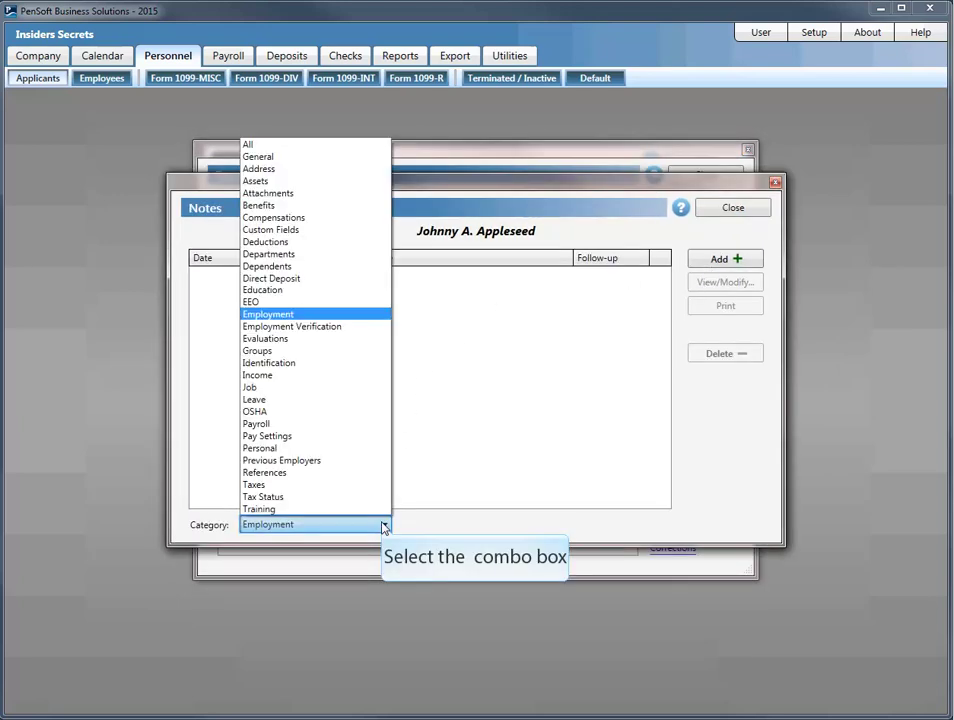
pyautogui.click(384, 525)
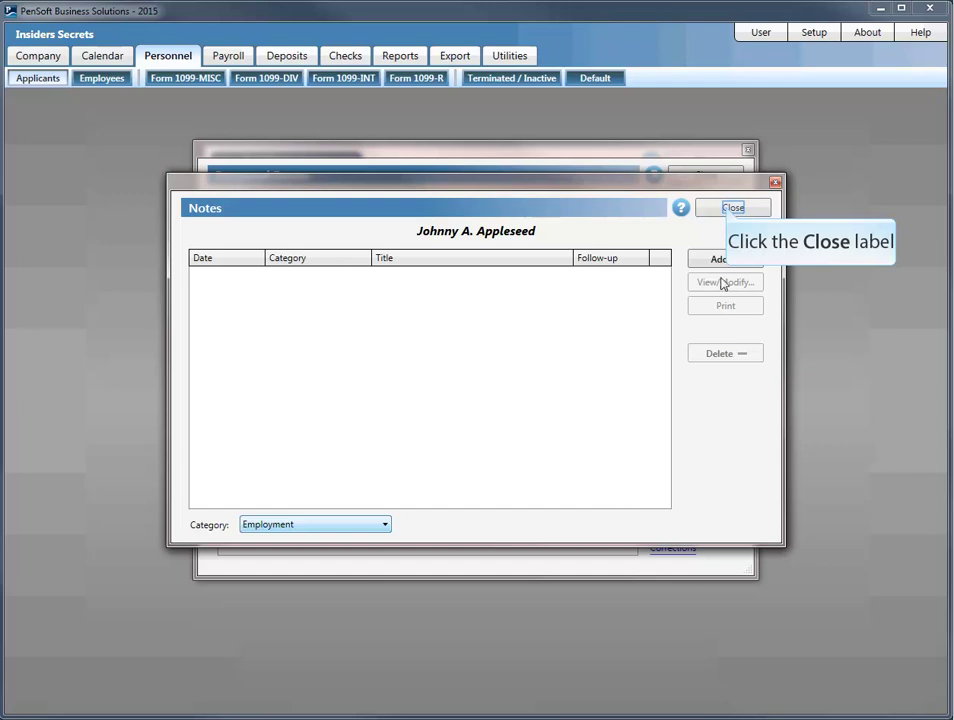
pyautogui.click(729, 209)
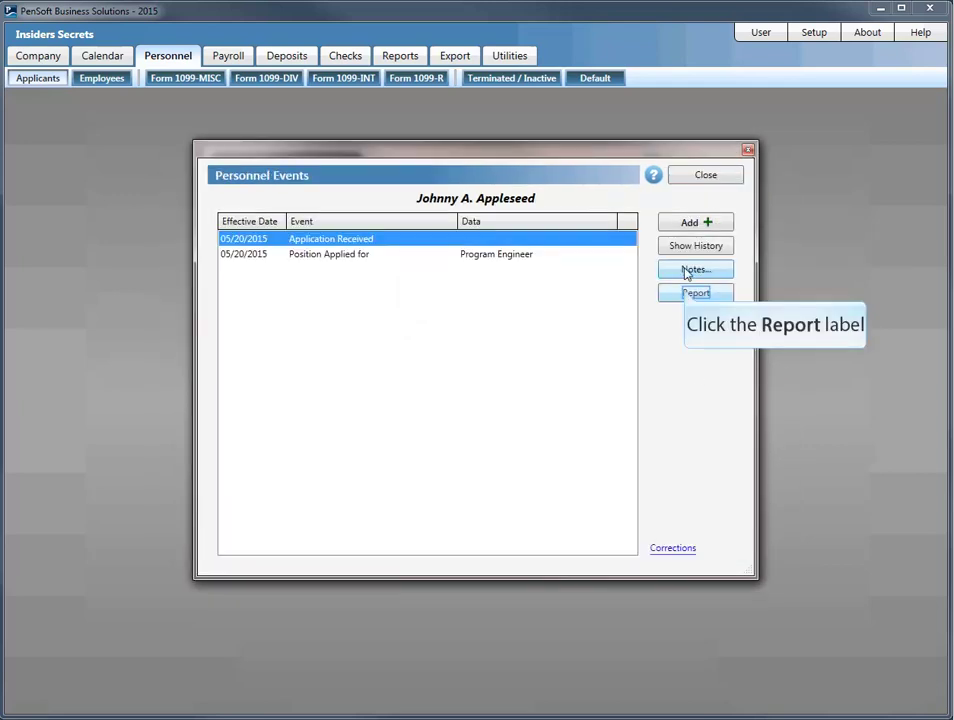
pyautogui.click(695, 293)
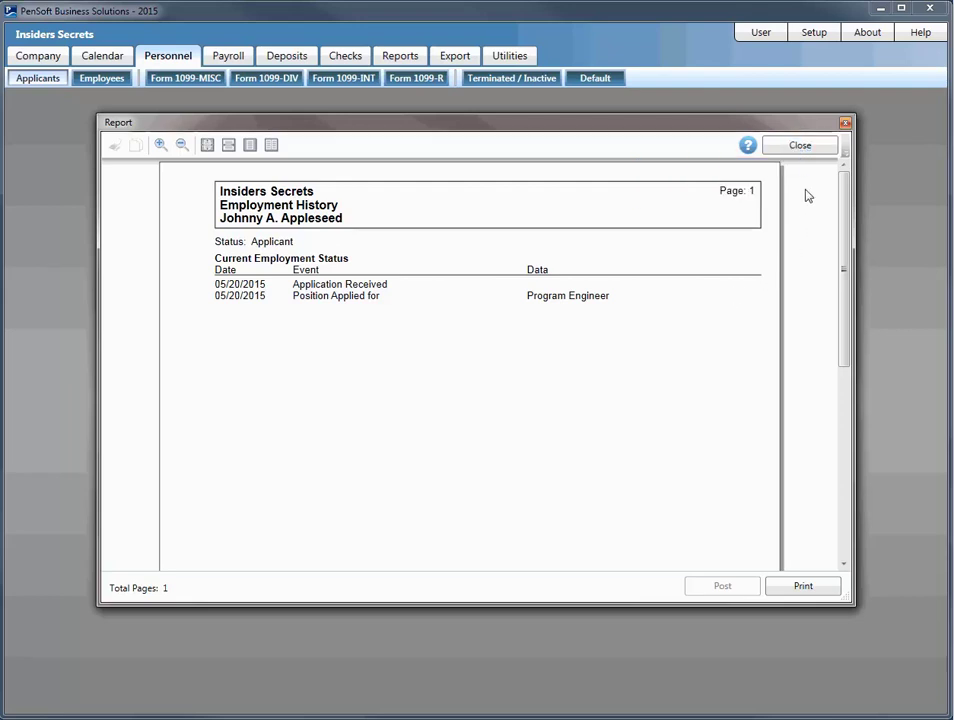
pyautogui.click(809, 147)
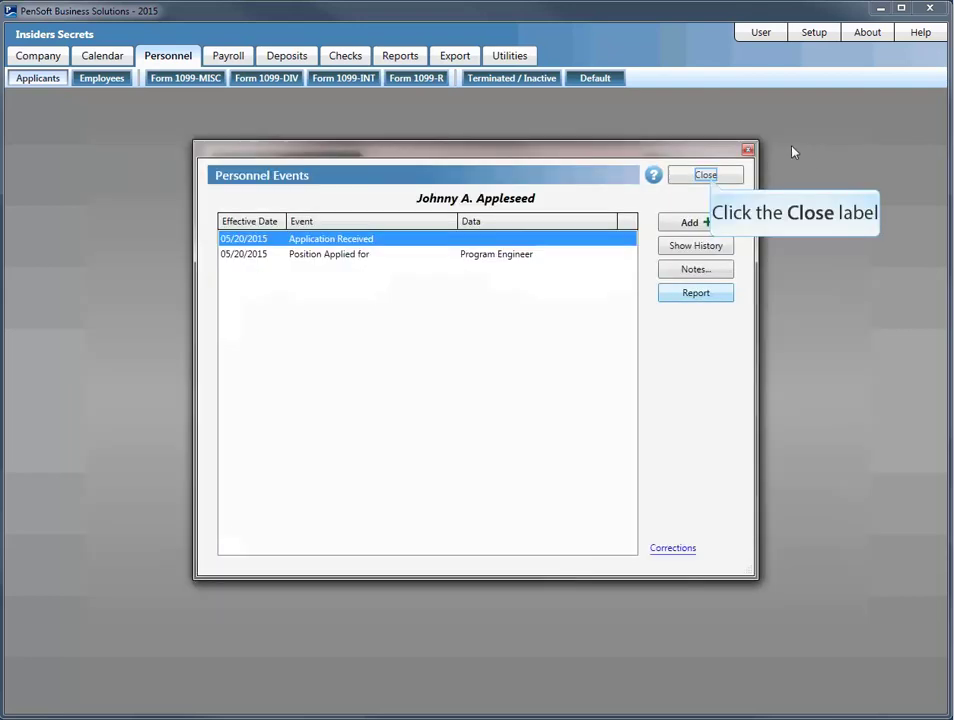
pyautogui.click(712, 180)
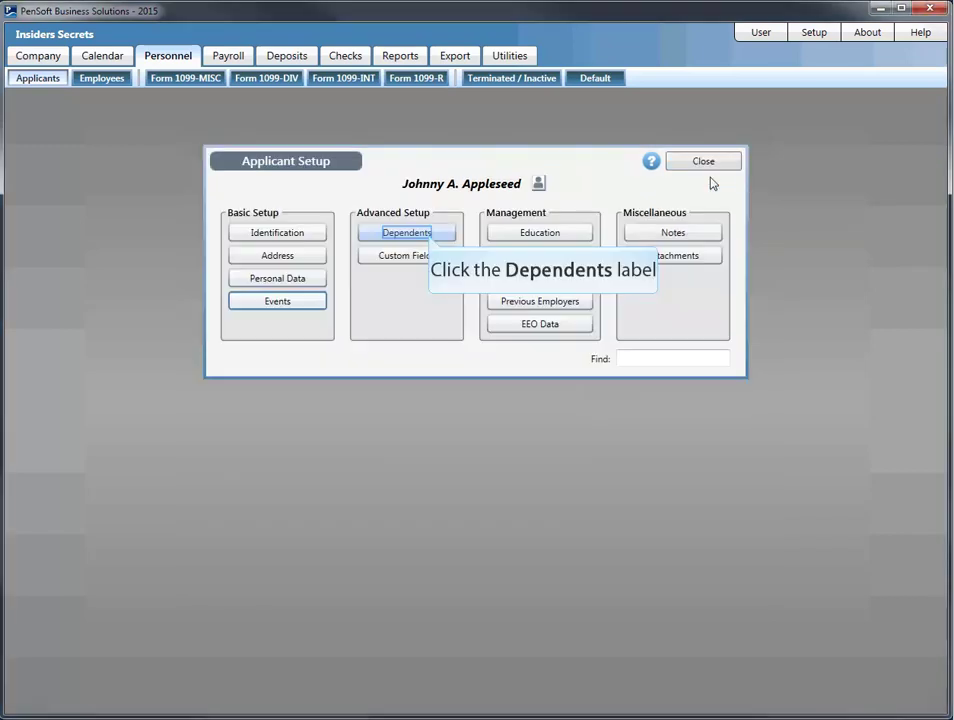
pyautogui.click(430, 240)
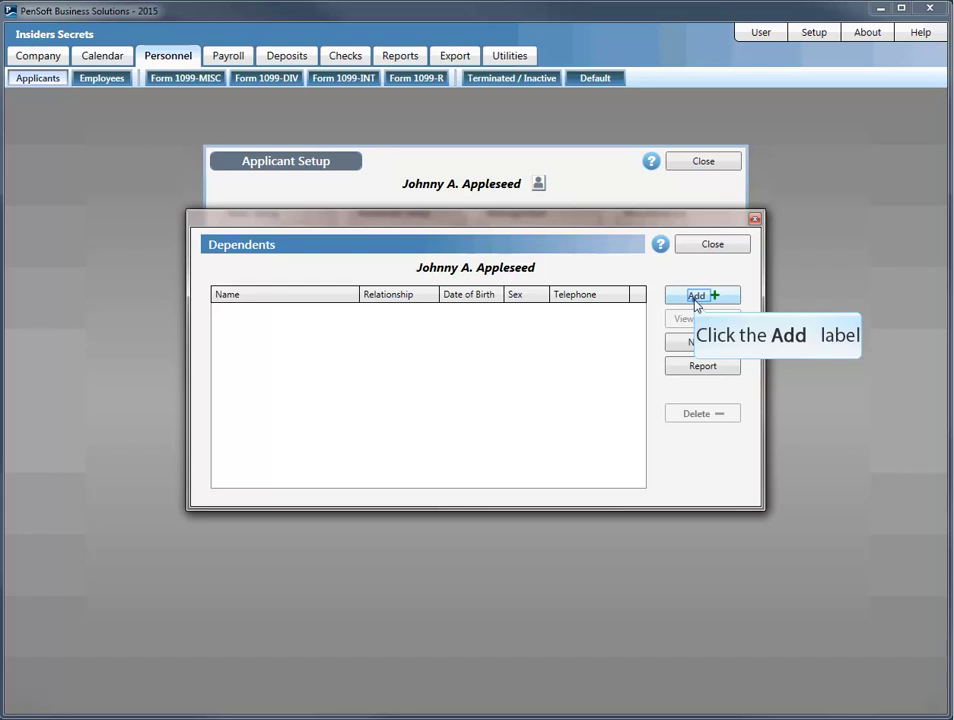
pyautogui.click(694, 300)
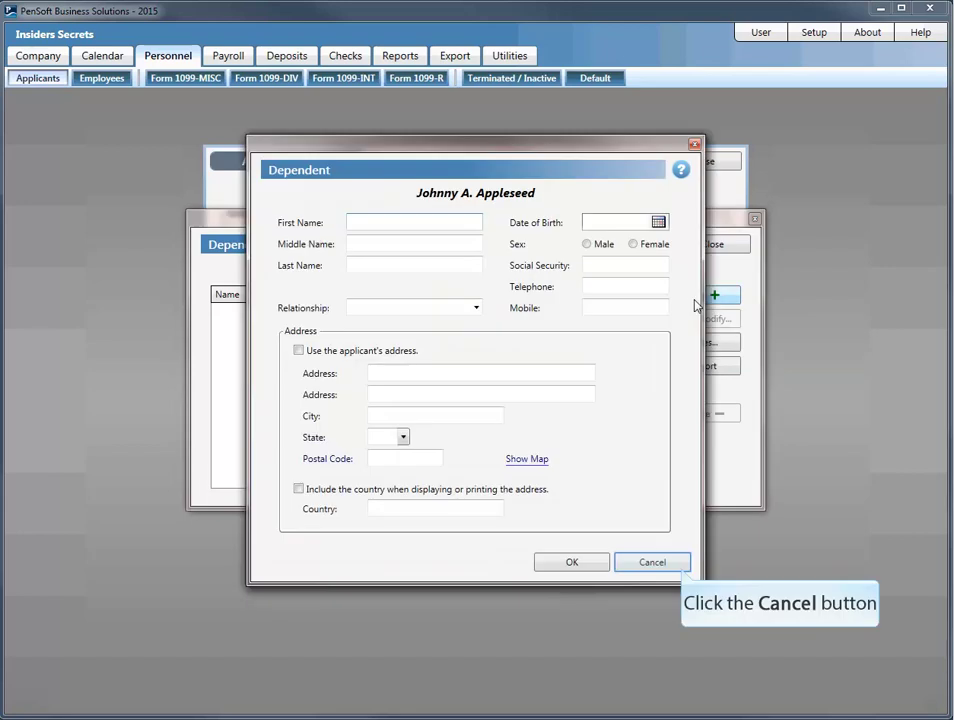
pyautogui.click(680, 566)
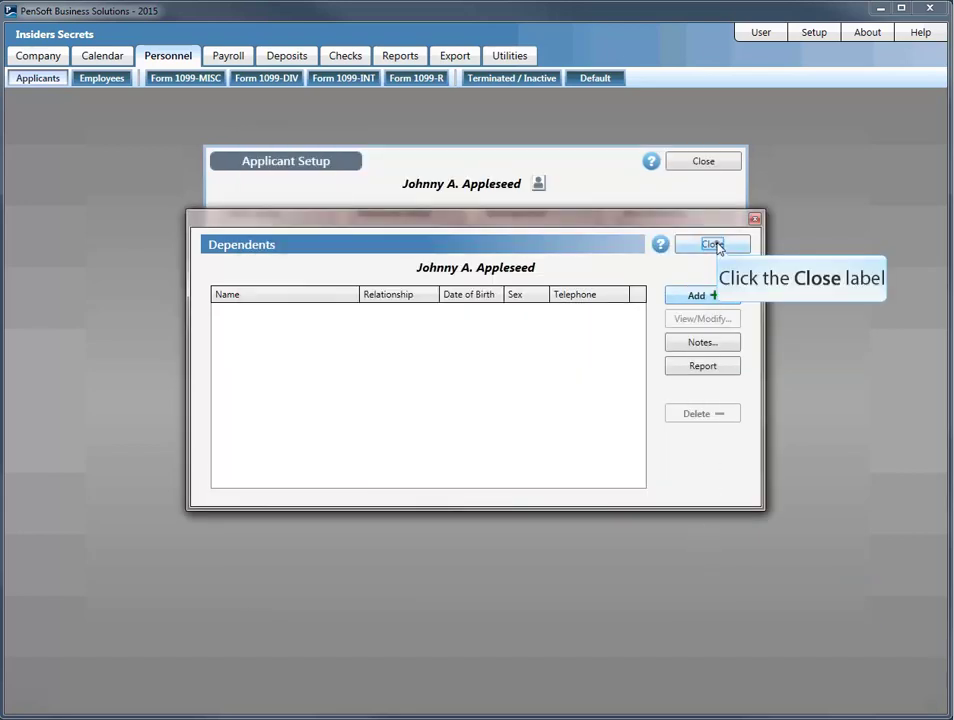
pyautogui.click(716, 247)
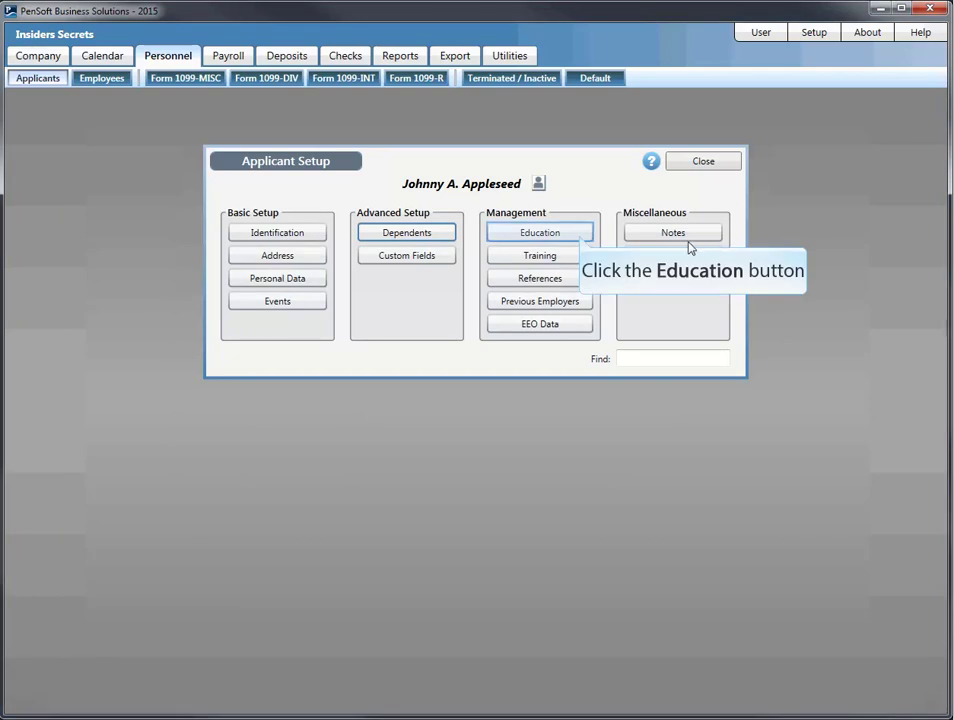
pyautogui.click(520, 234)
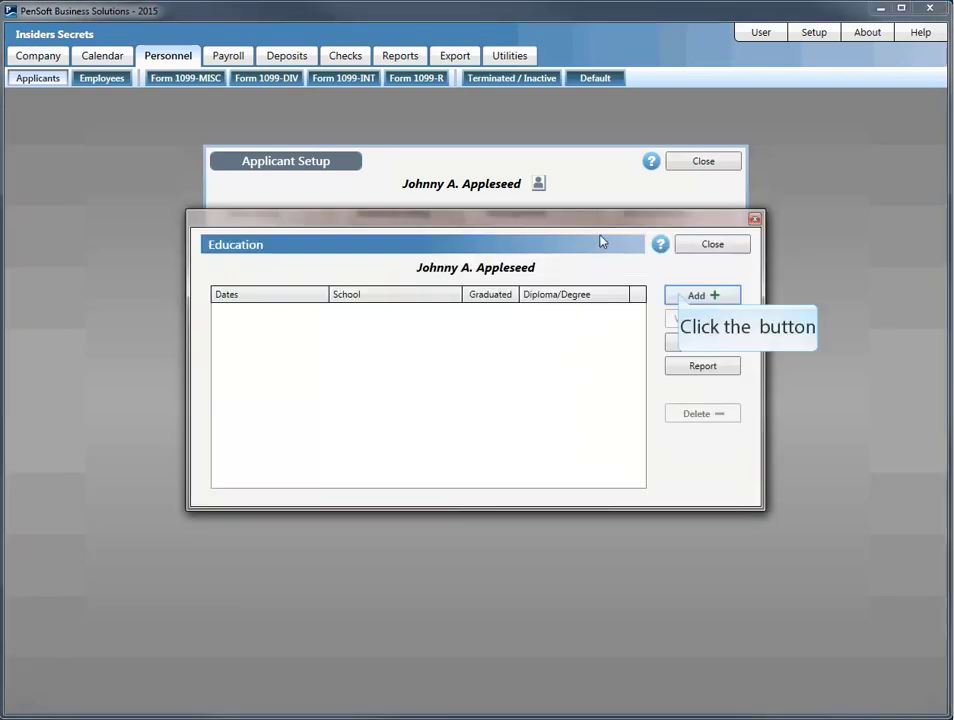
pyautogui.click(680, 294)
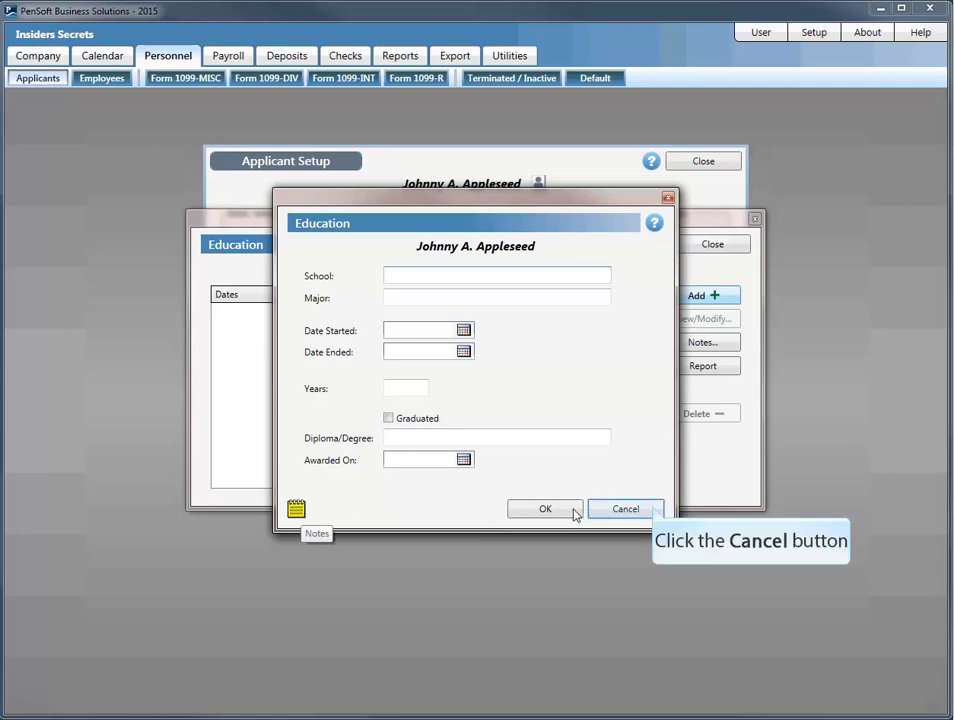
pyautogui.click(652, 509)
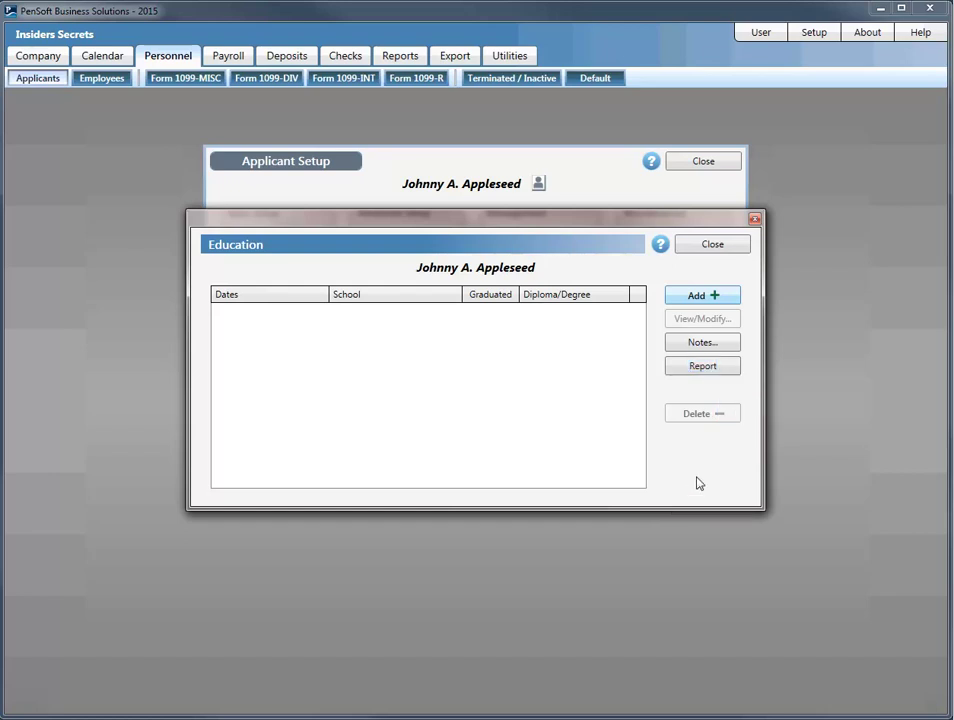
pyautogui.click(716, 369)
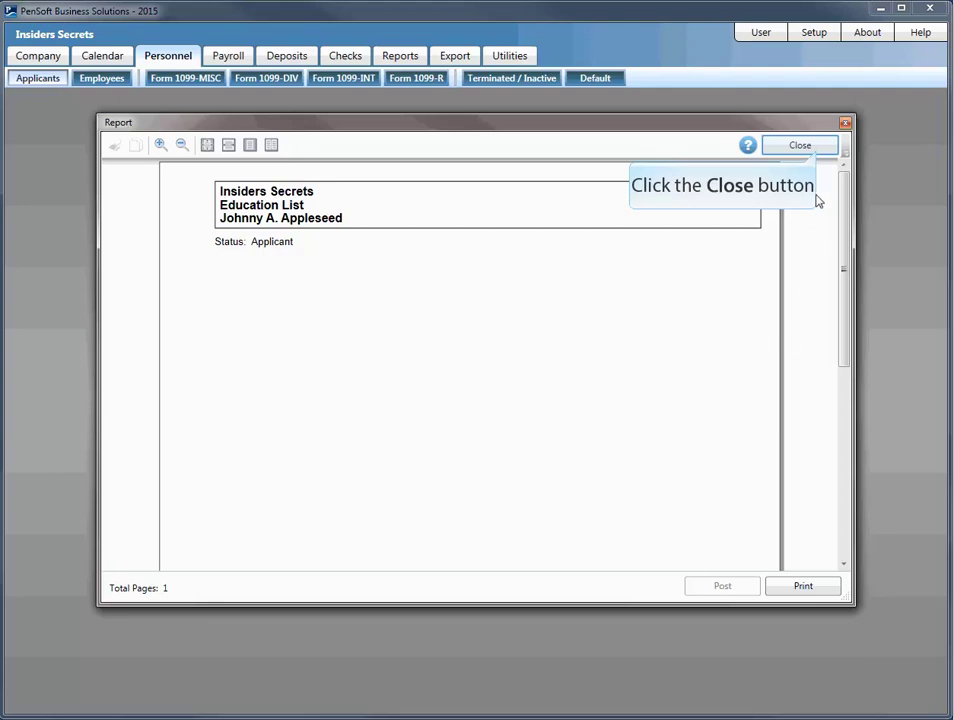
pyautogui.click(813, 147)
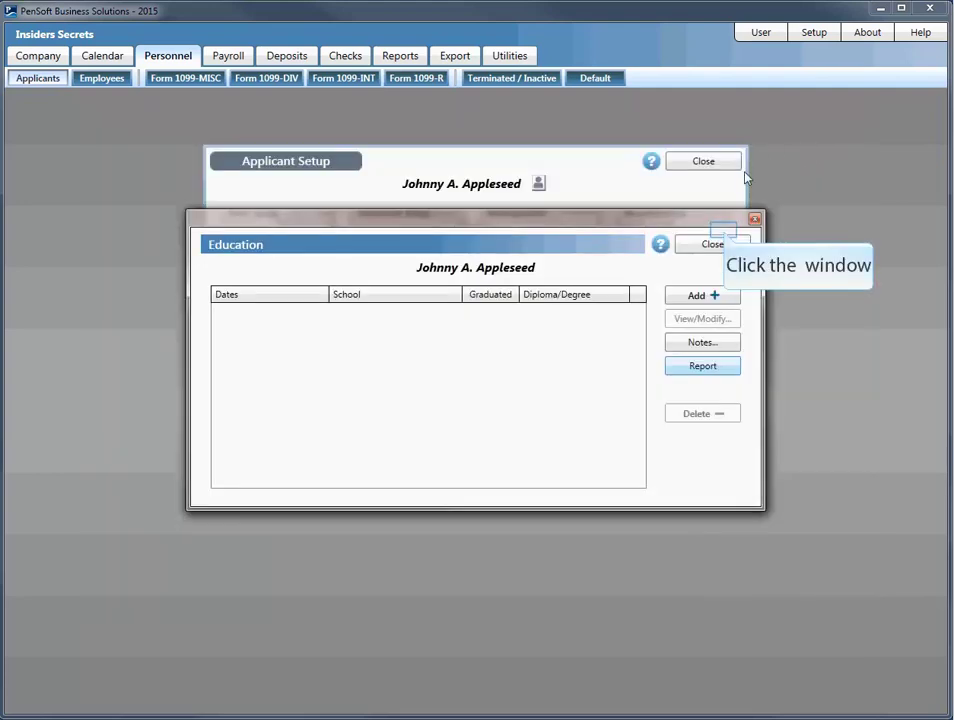
pyautogui.click(724, 238)
pyautogui.doubleClick(726, 243)
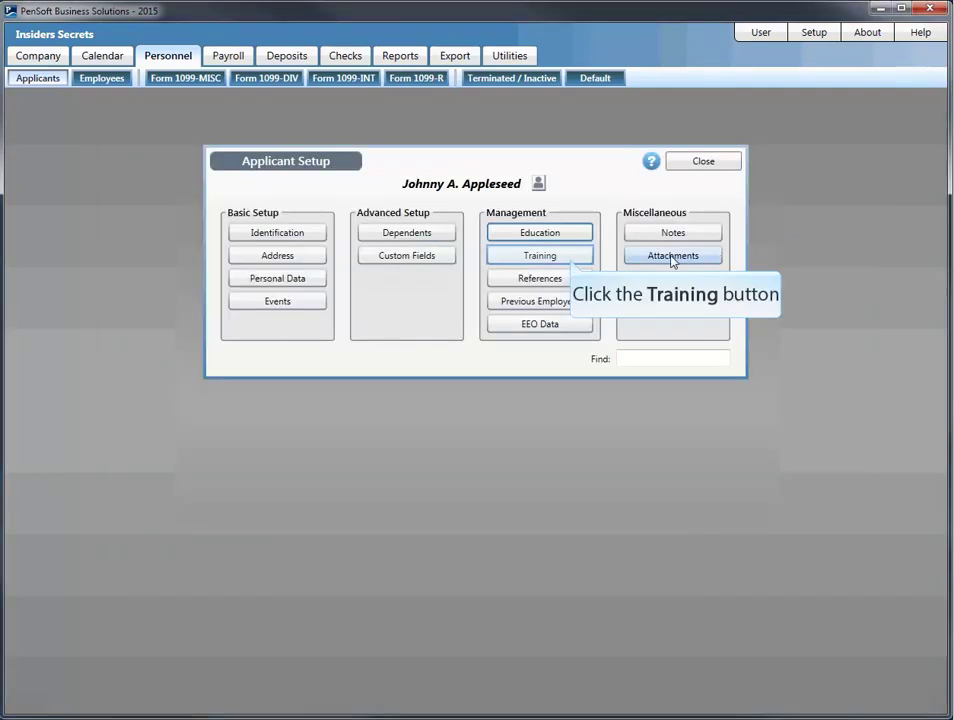
pyautogui.click(575, 260)
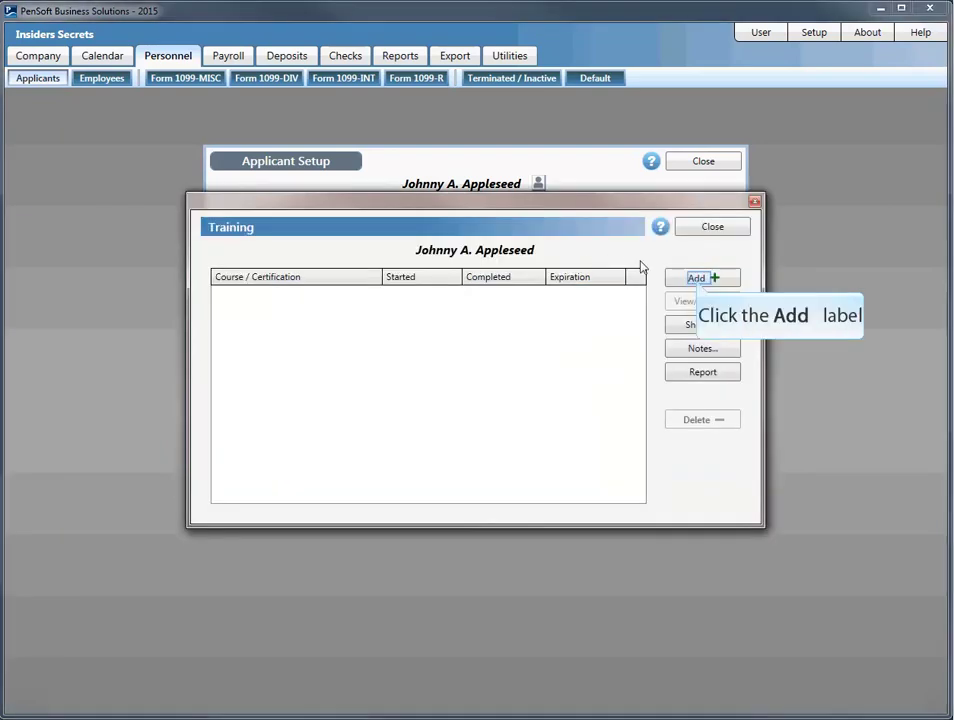
pyautogui.click(697, 282)
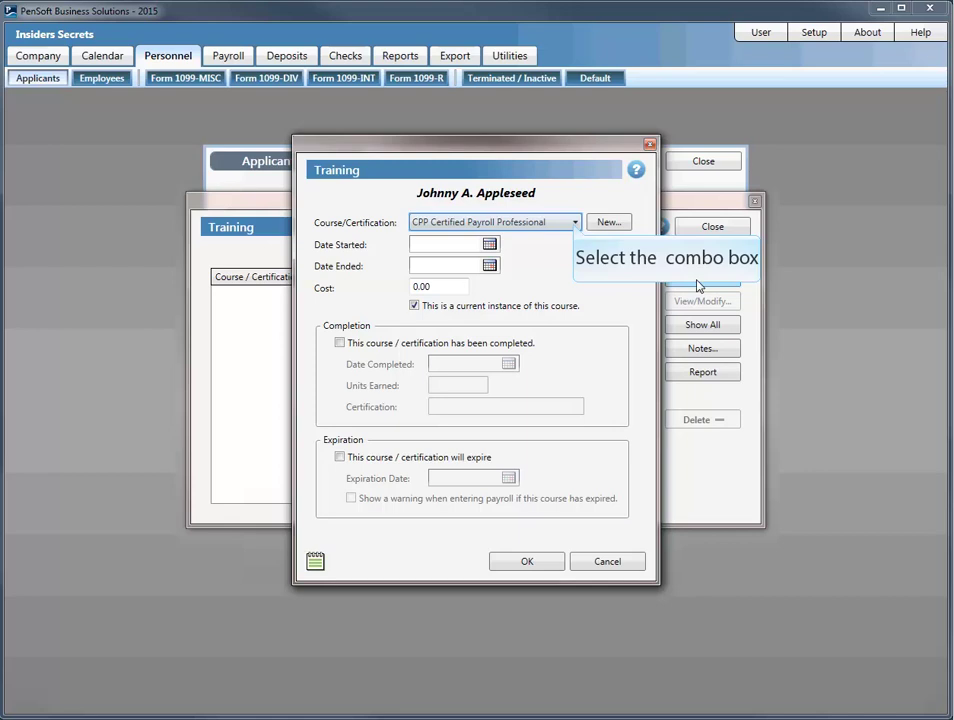
pyautogui.click(574, 223)
pyautogui.click(490, 237)
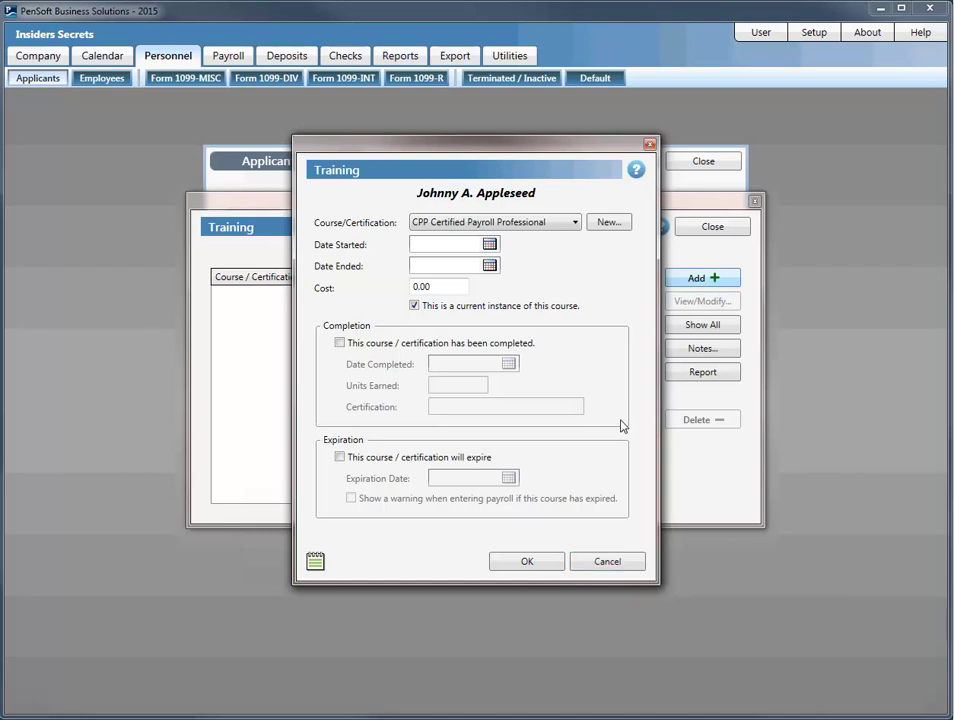
pyautogui.click(643, 569)
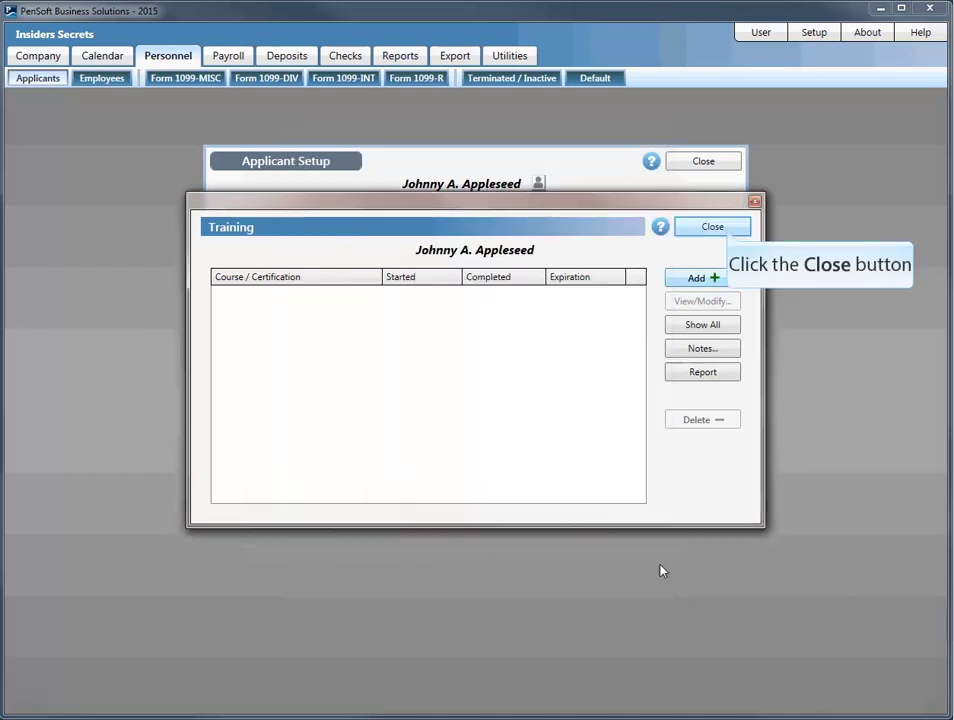
pyautogui.click(713, 228)
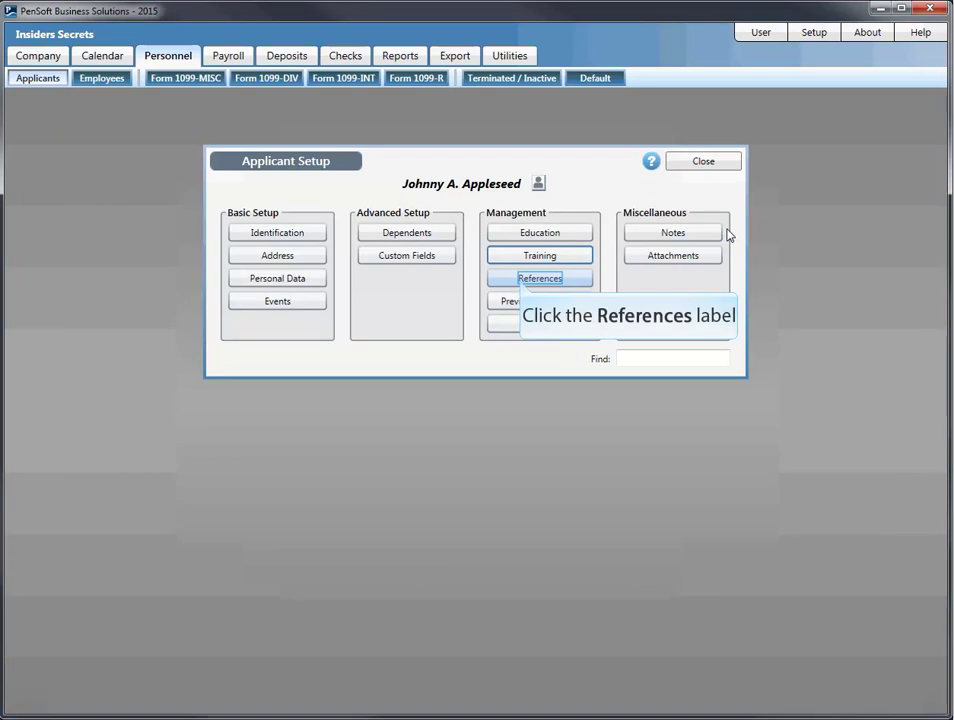
pyautogui.click(520, 285)
pyautogui.click(714, 294)
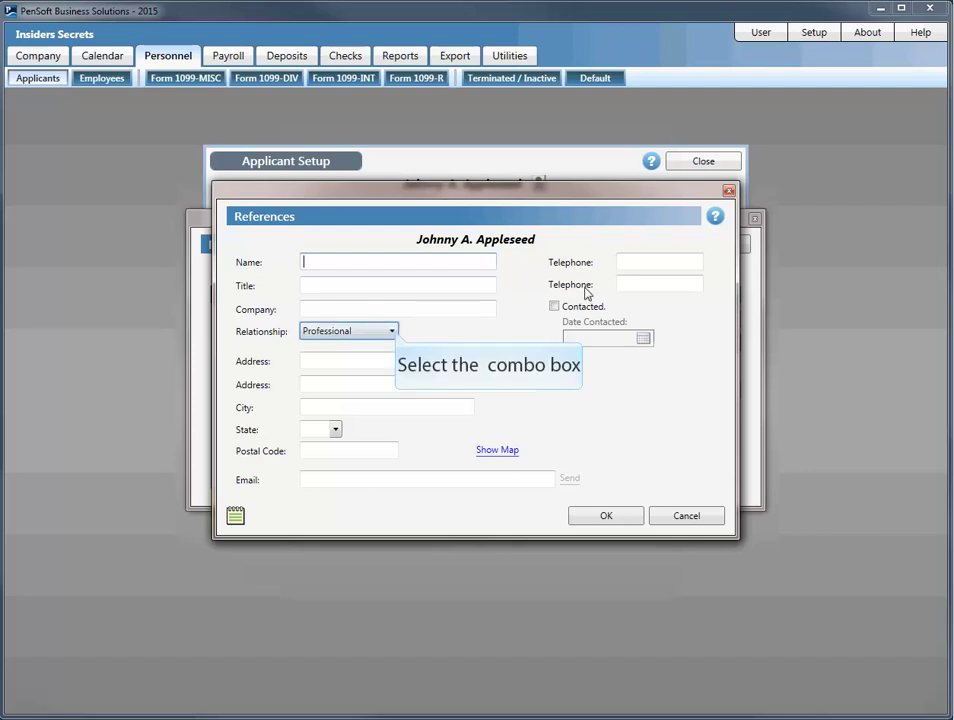
pyautogui.click(395, 335)
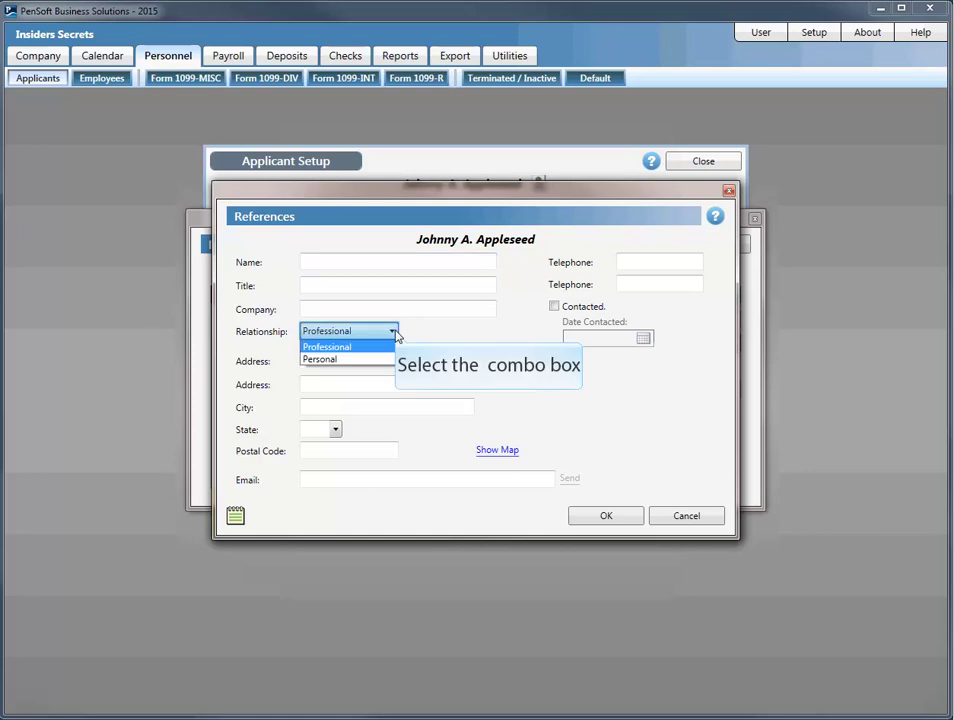
pyautogui.click(708, 518)
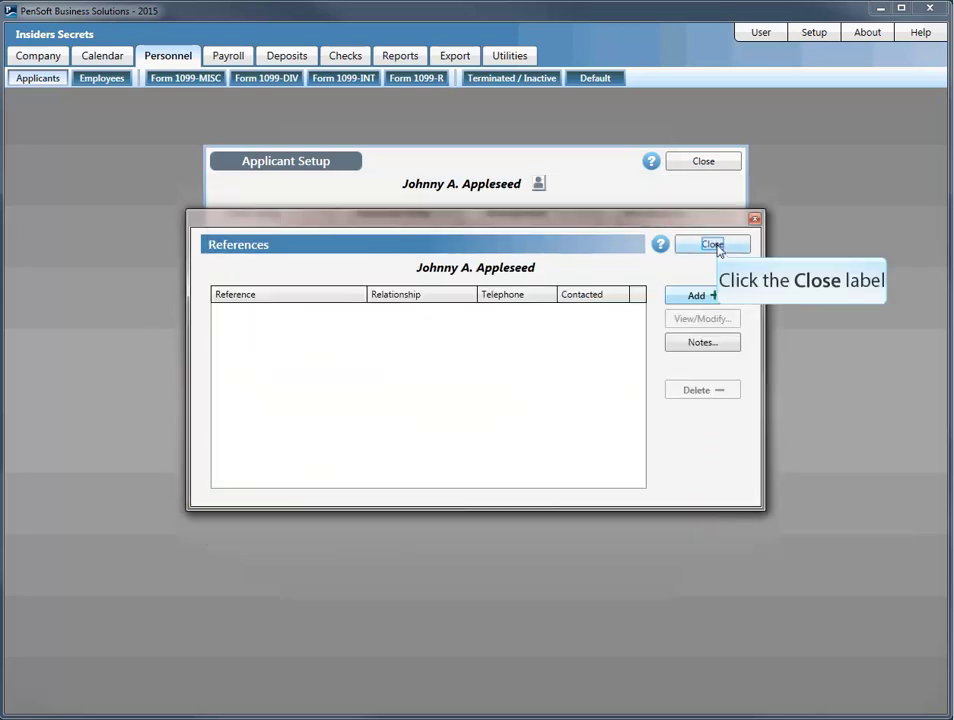
pyautogui.click(712, 245)
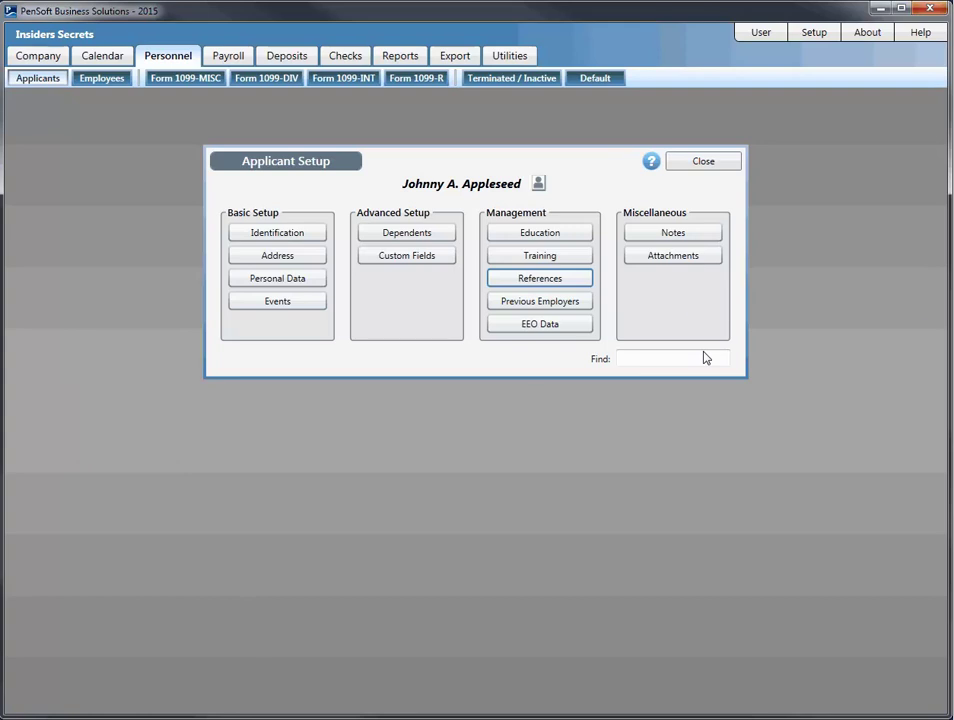
# In the applicant's Attachments, try viewing JA Resume and its details, then begin adding an attachment.
pyautogui.click(672, 256)
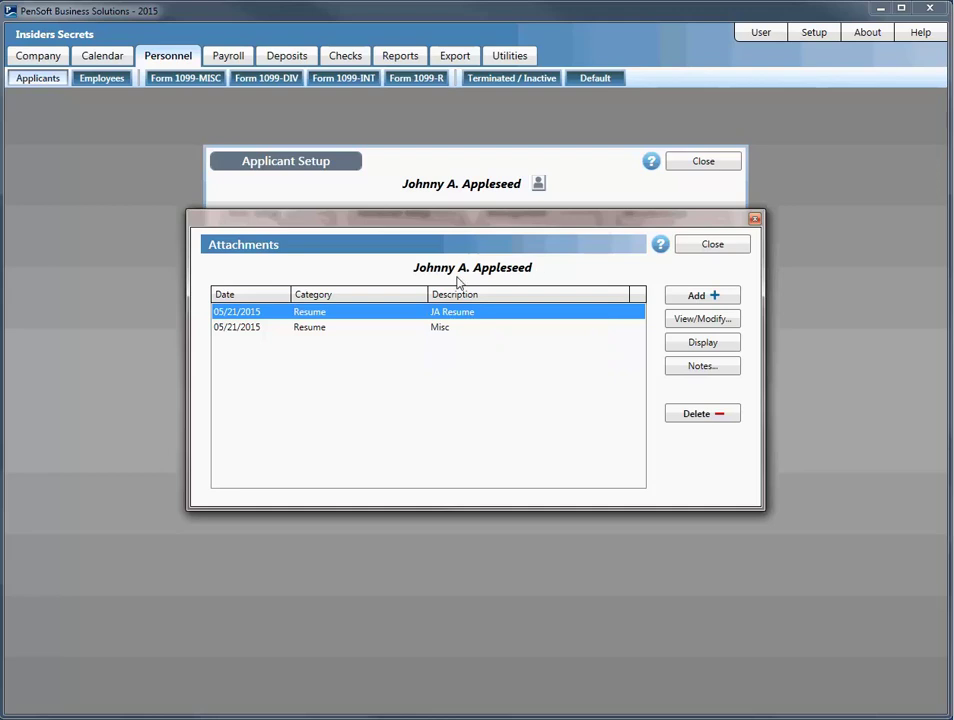
pyautogui.click(424, 312)
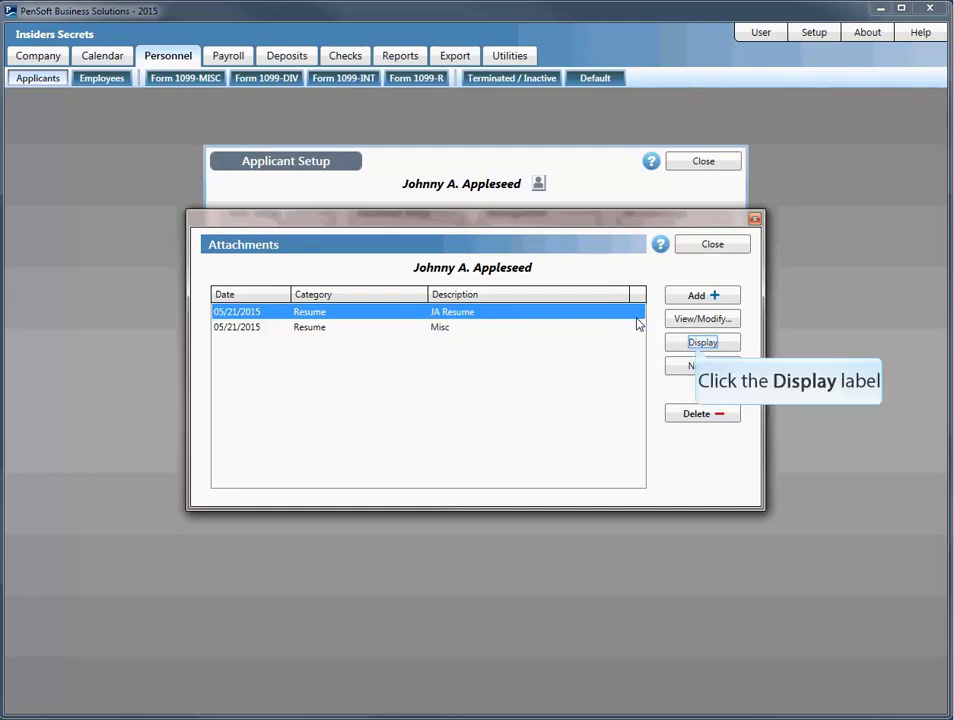
pyautogui.click(698, 348)
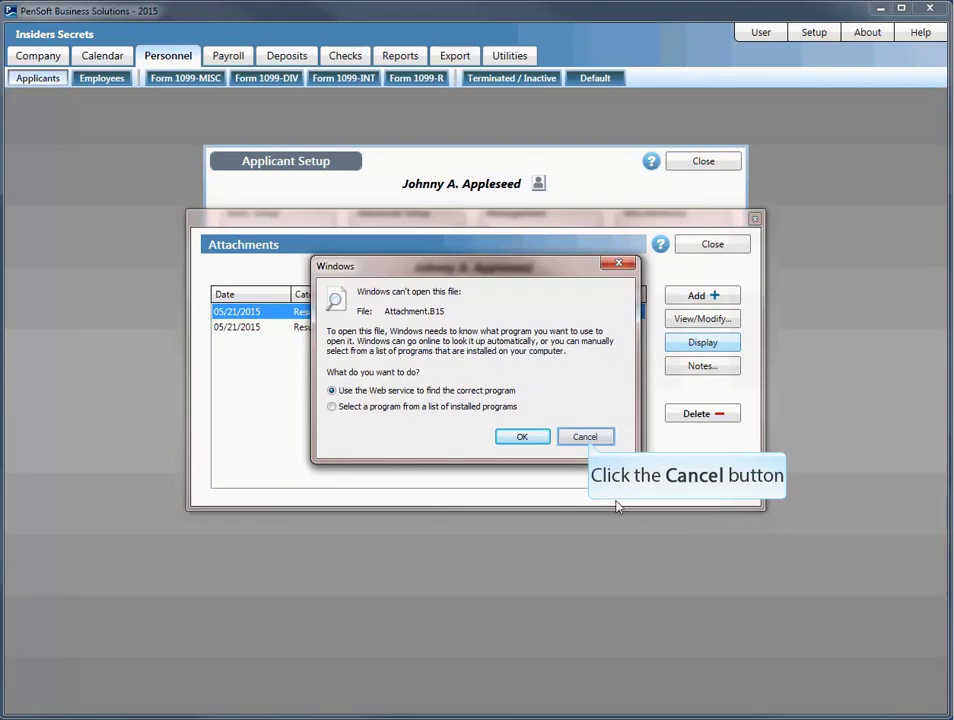
pyautogui.click(587, 439)
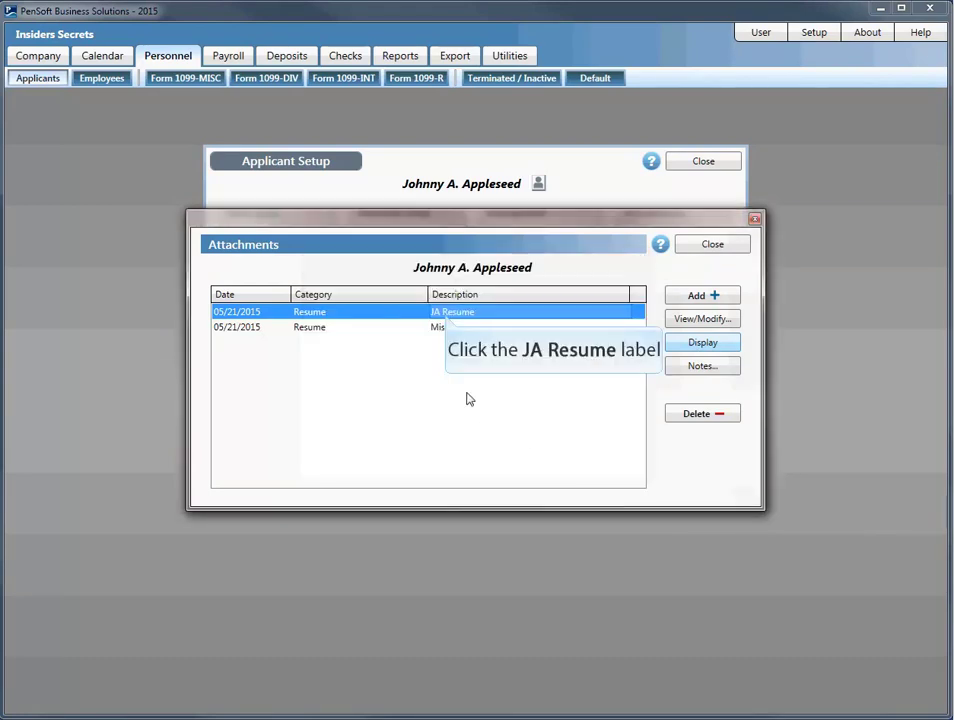
pyautogui.click(447, 316)
pyautogui.click(712, 321)
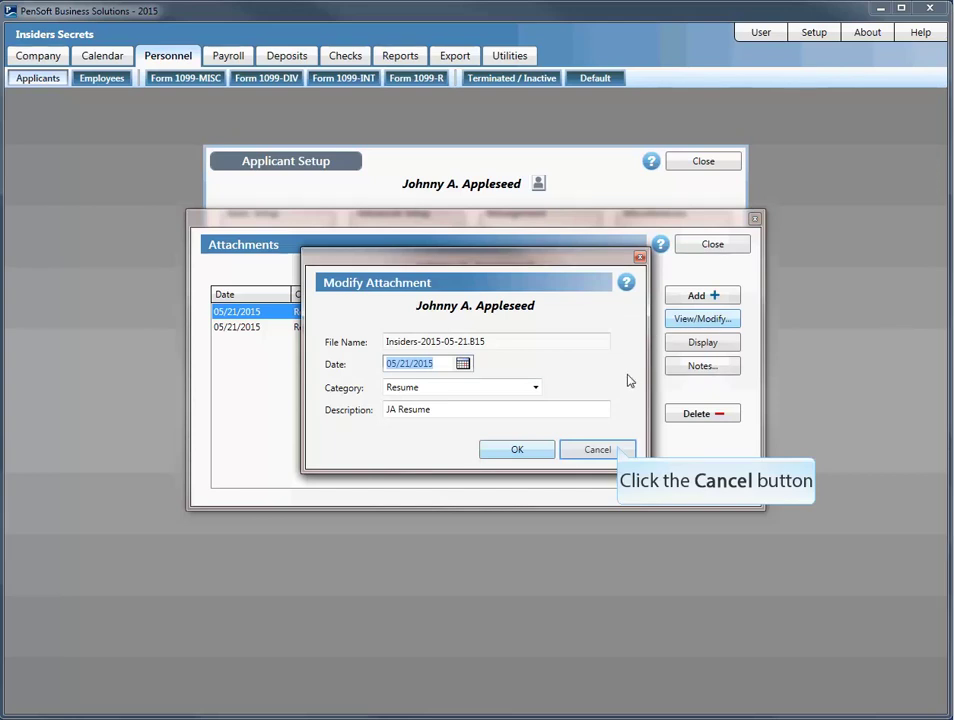
pyautogui.click(592, 448)
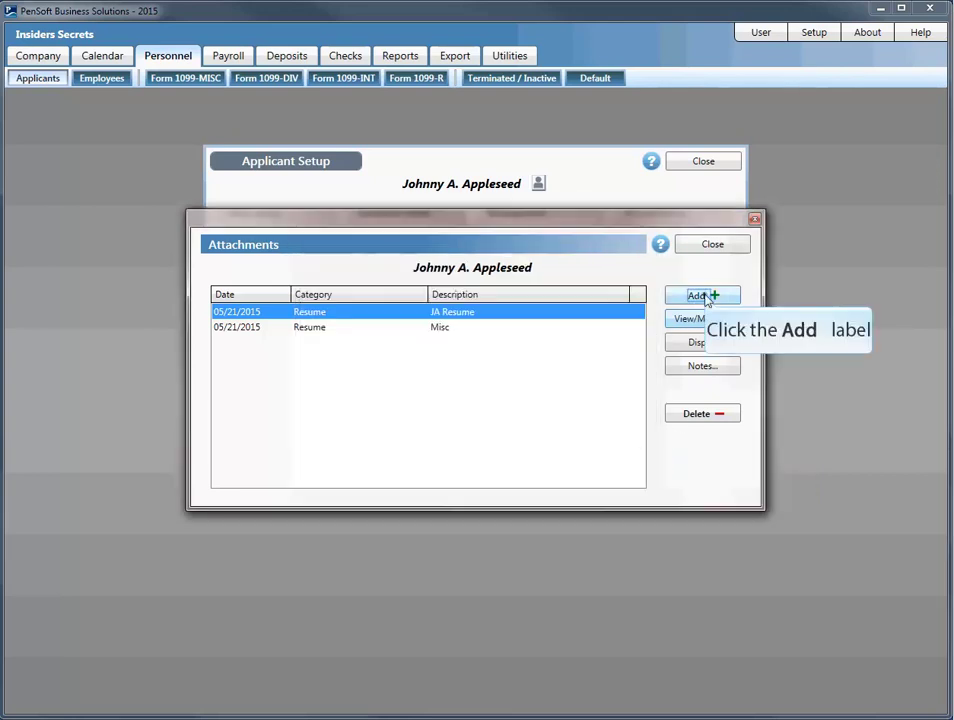
pyautogui.click(706, 296)
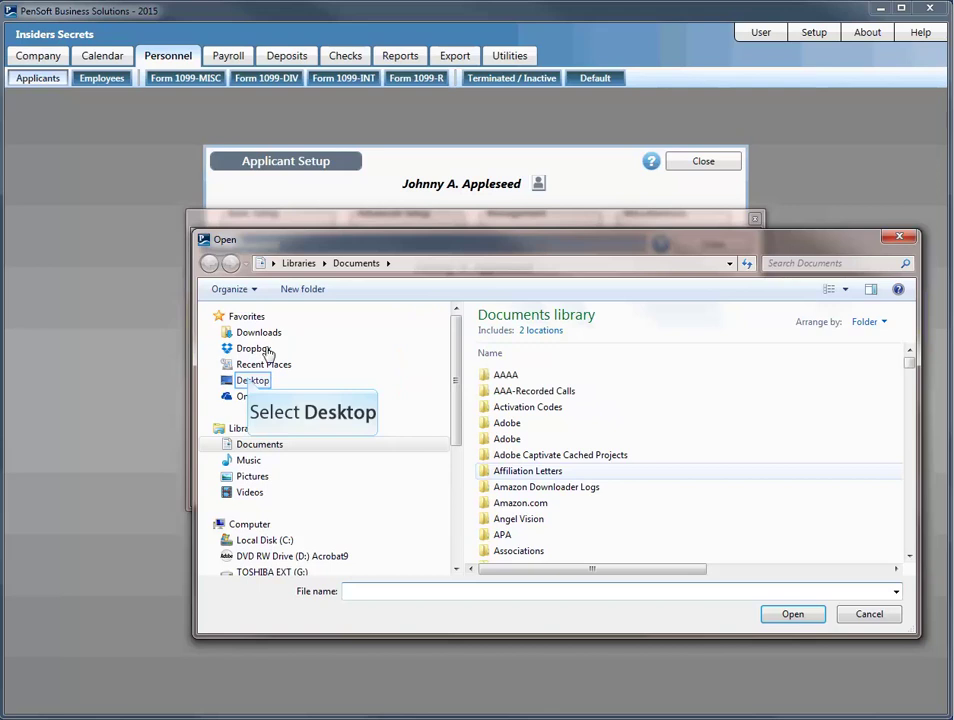
# Choose Muffet Senior_CS_Resume.pdf from the Desktop's 1-Sneak Peek folder.
pyautogui.click(253, 381)
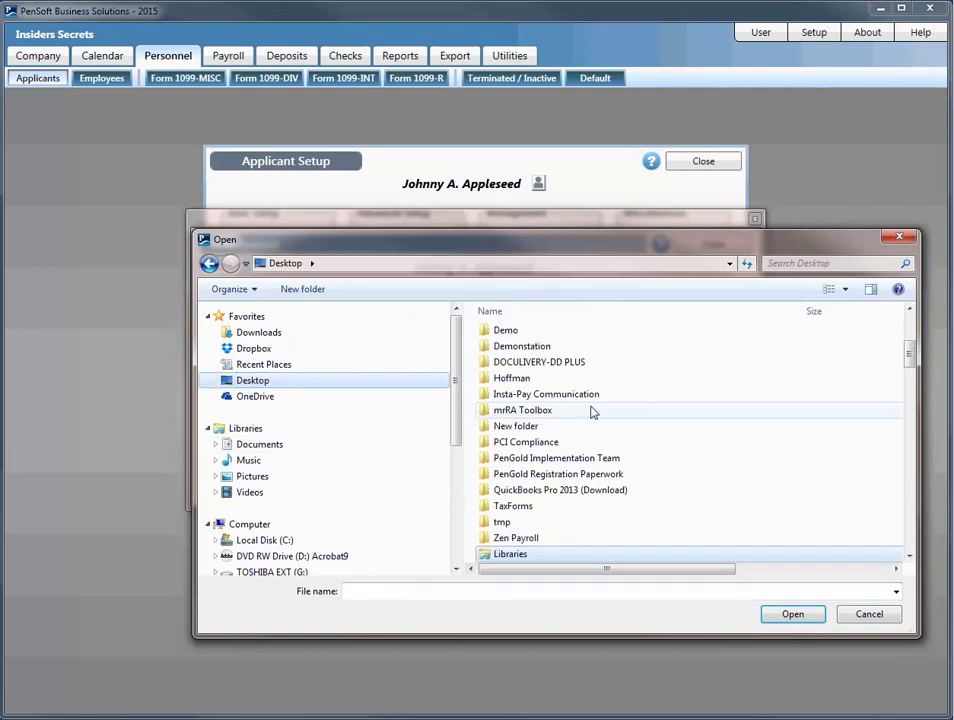
pyautogui.moveTo(907, 349); pyautogui.dragTo(871, 313)
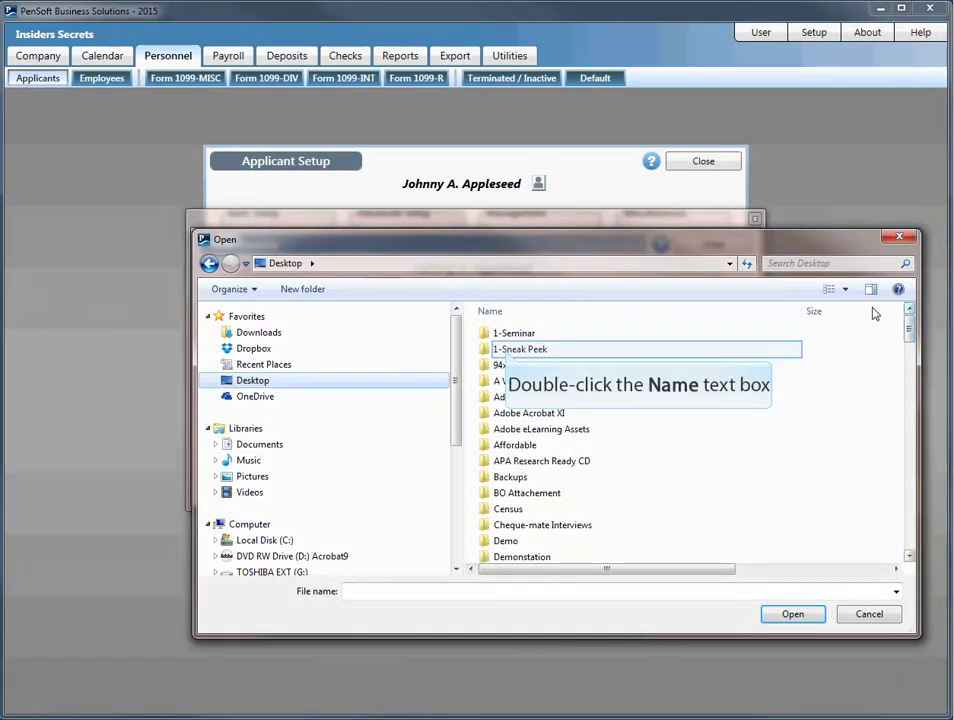
pyautogui.doubleClick(520, 349)
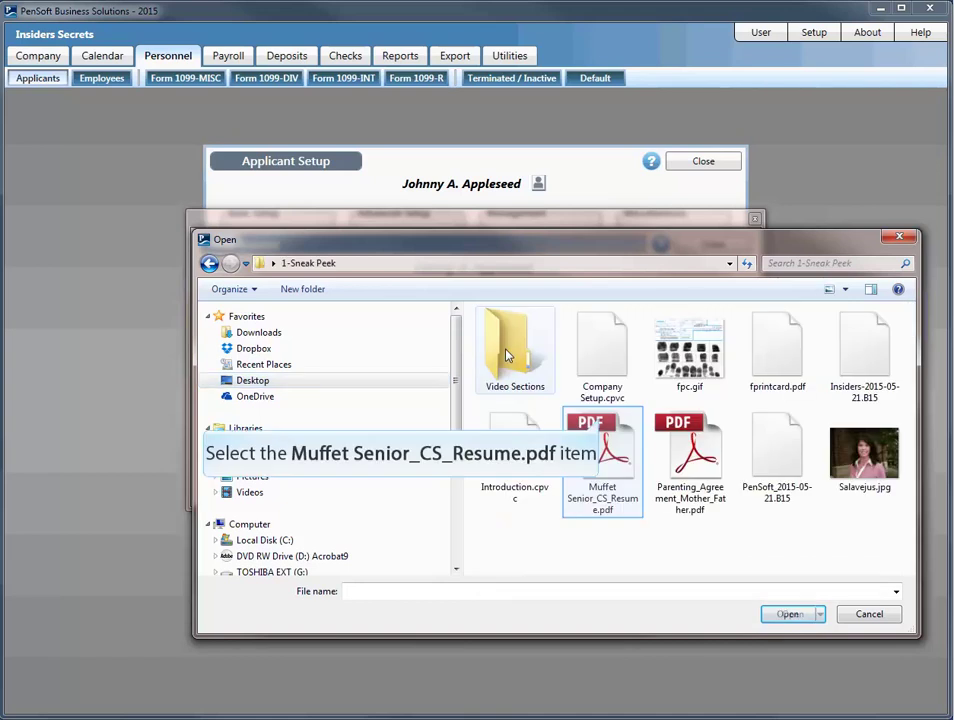
pyautogui.click(601, 424)
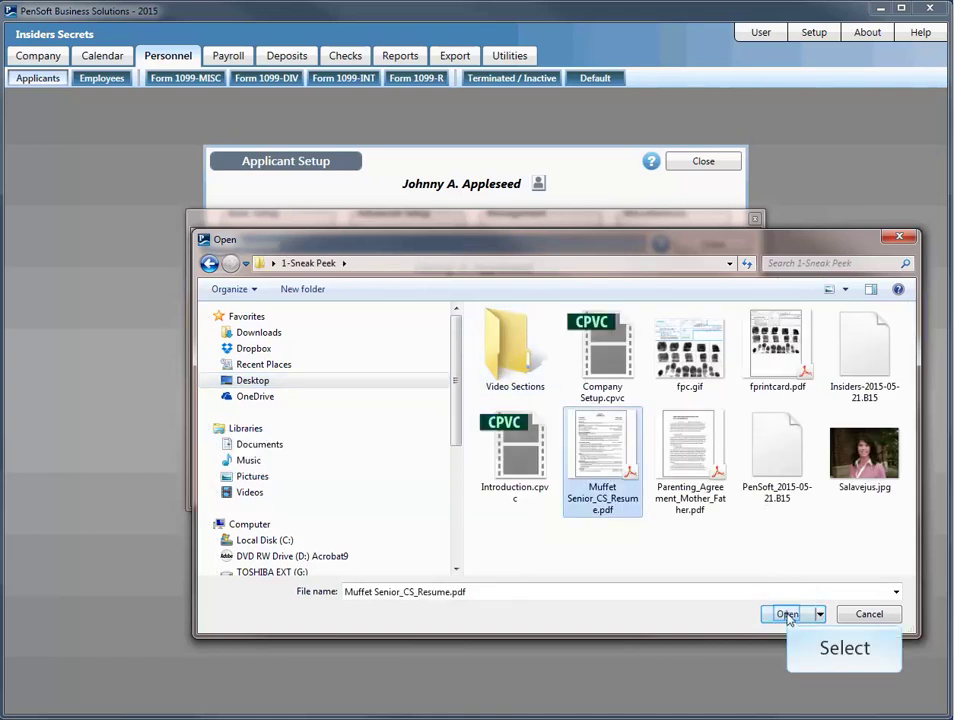
pyautogui.click(788, 615)
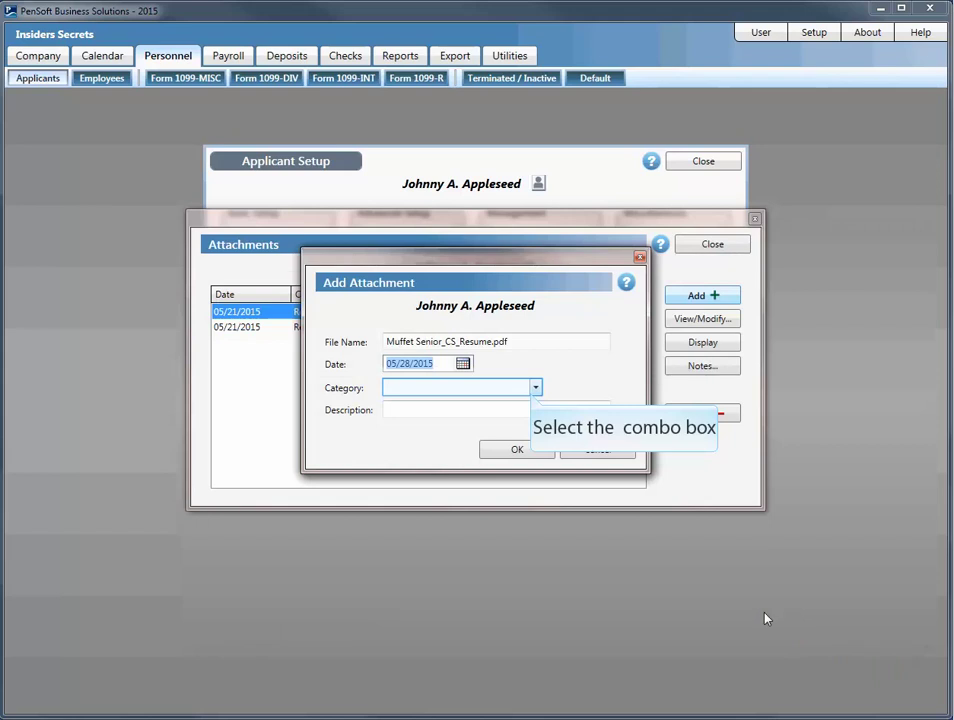
# Set the attachment category to Resume, describe it as 'JA Resume 2', and save it.
pyautogui.click(535, 388)
pyautogui.click(426, 415)
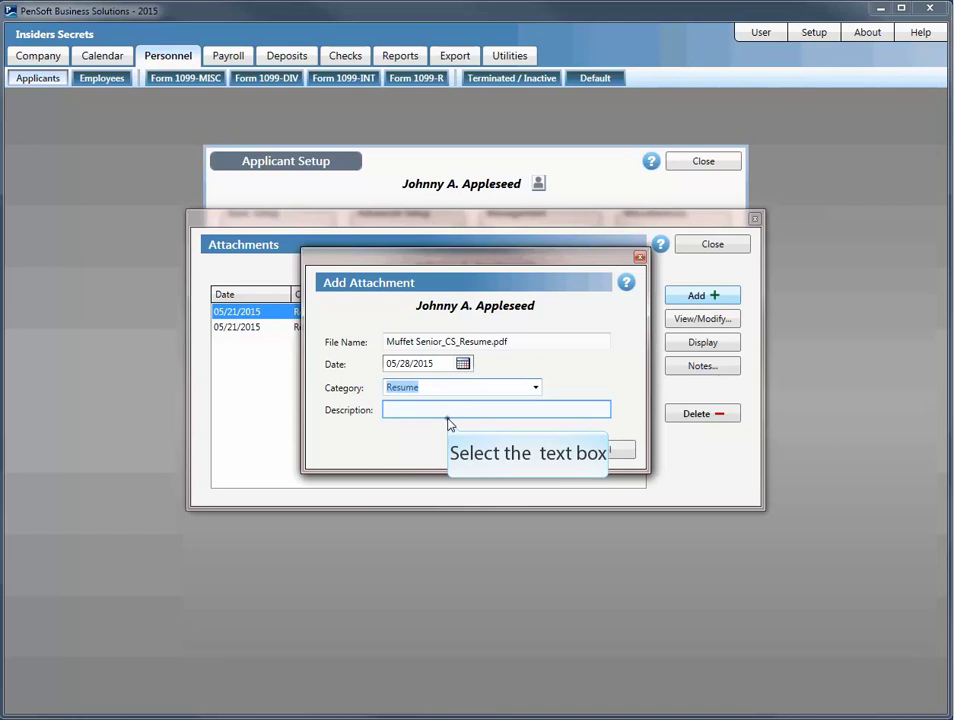
pyautogui.click(447, 420)
pyautogui.write('JA')
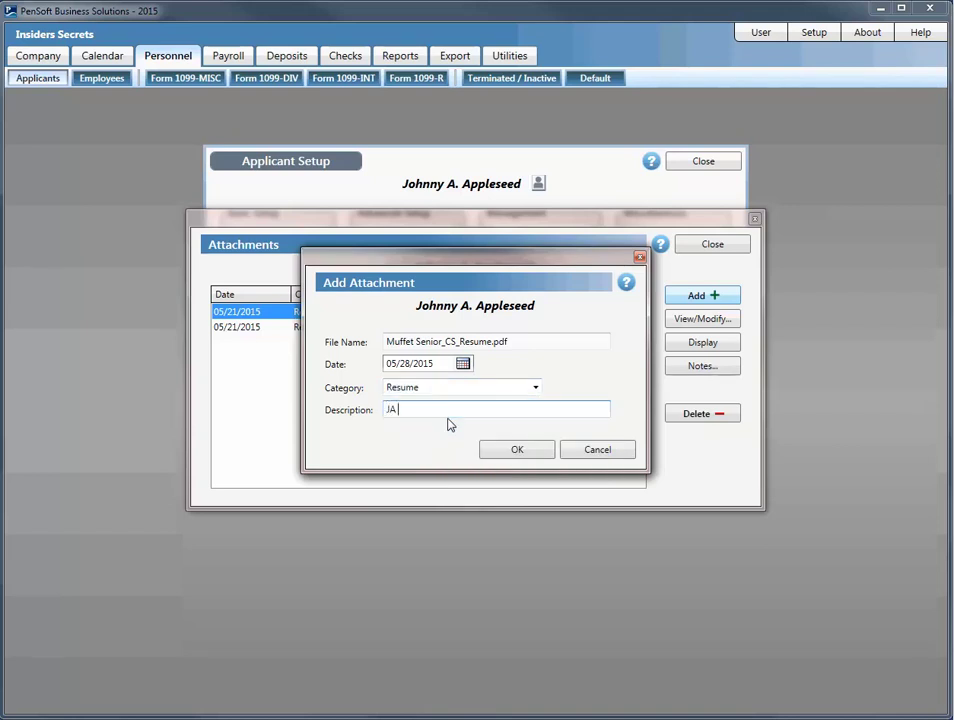
pyautogui.write(' Resu')
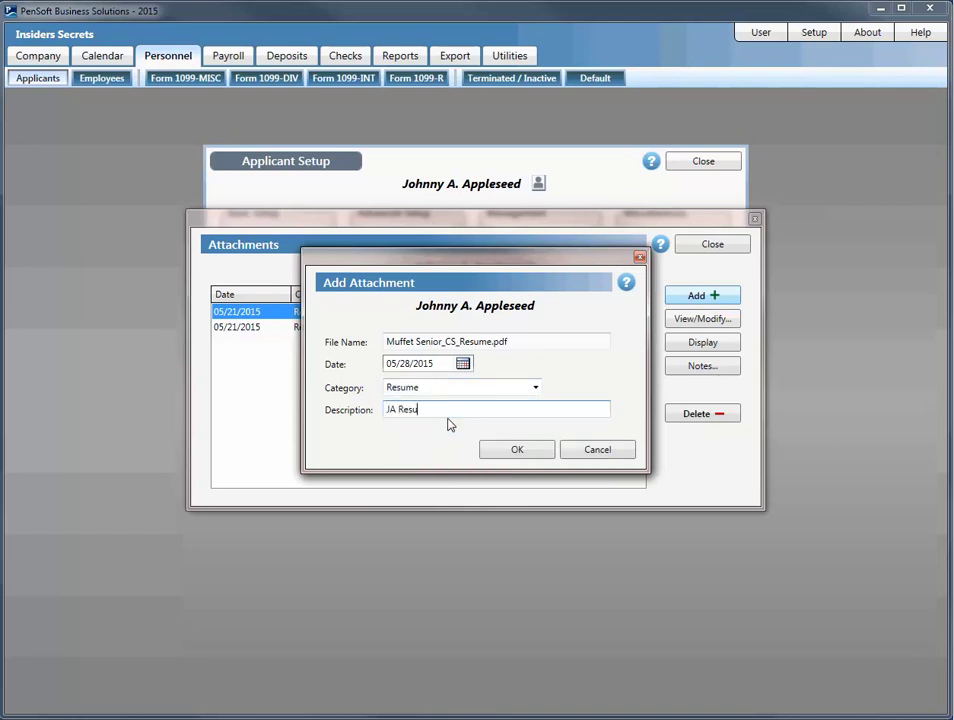
pyautogui.write('me 2')
pyautogui.click(513, 450)
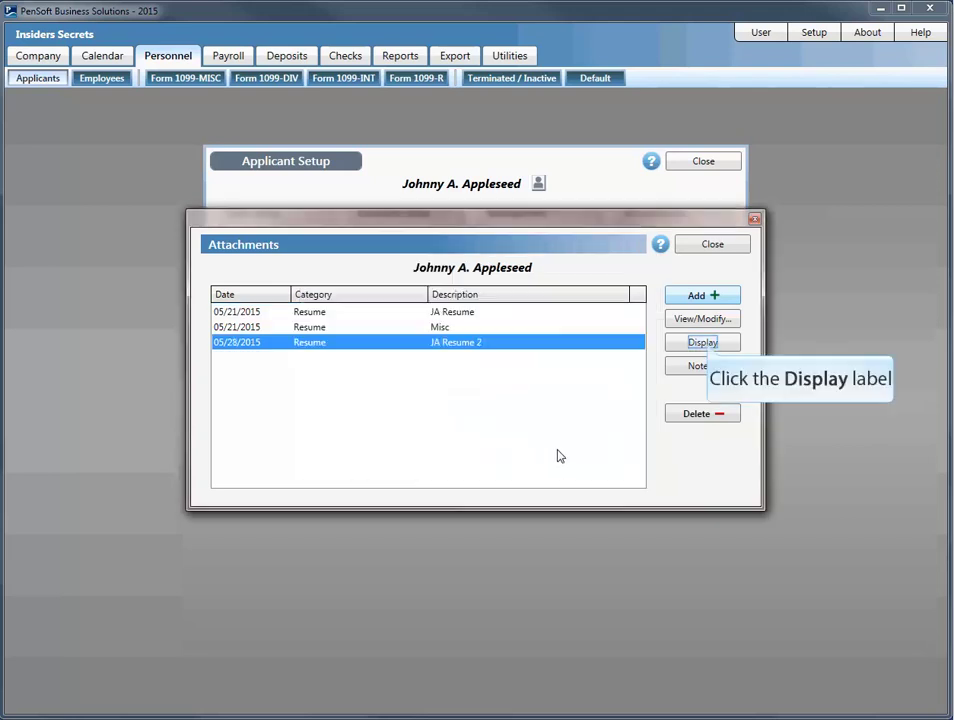
pyautogui.click(702, 343)
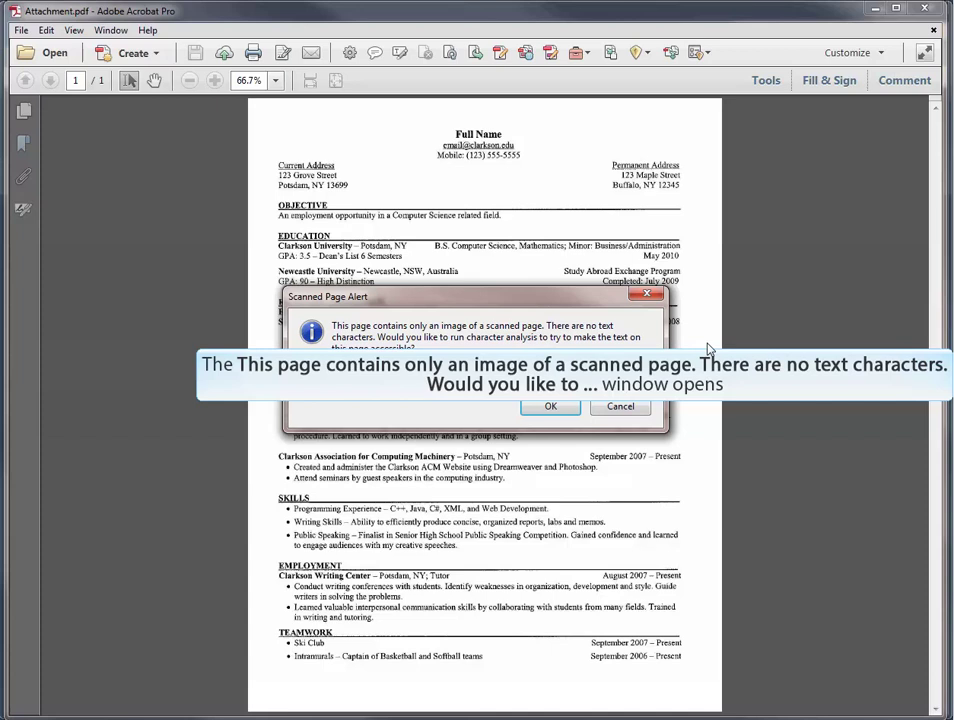
pyautogui.click(628, 407)
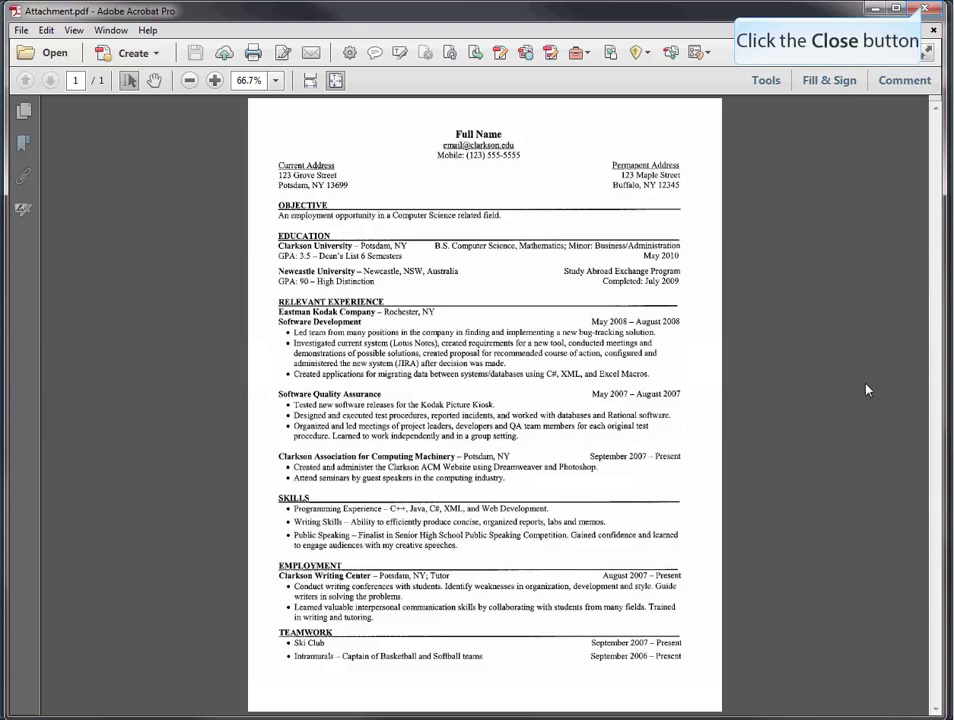
pyautogui.click(925, 9)
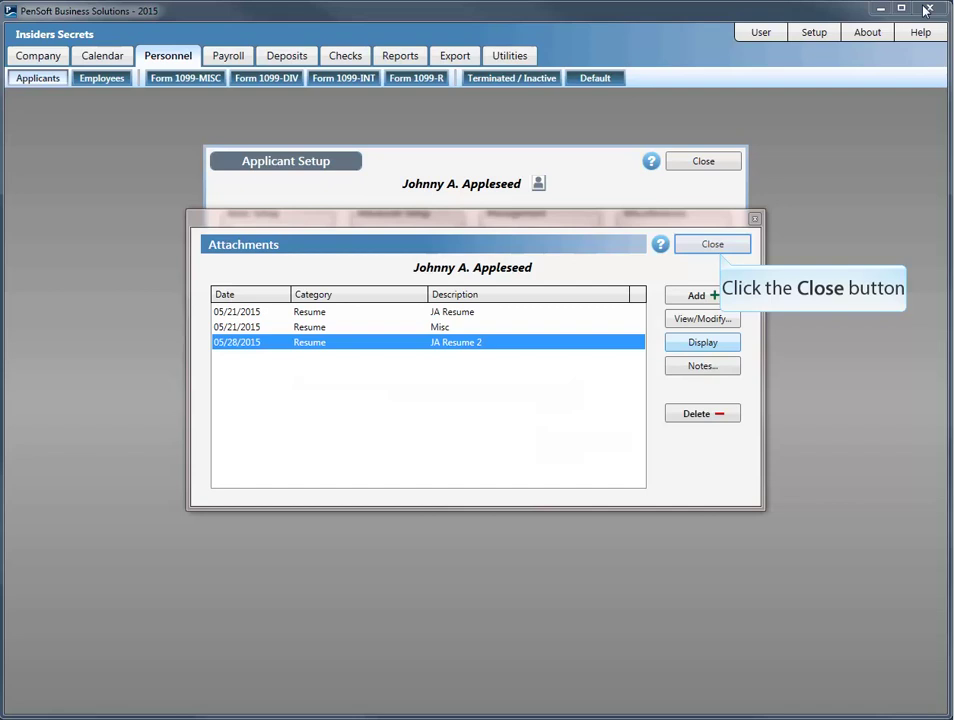
# Close the Attachments list and the applicant's setup to return to the Applicants list.
pyautogui.click(720, 252)
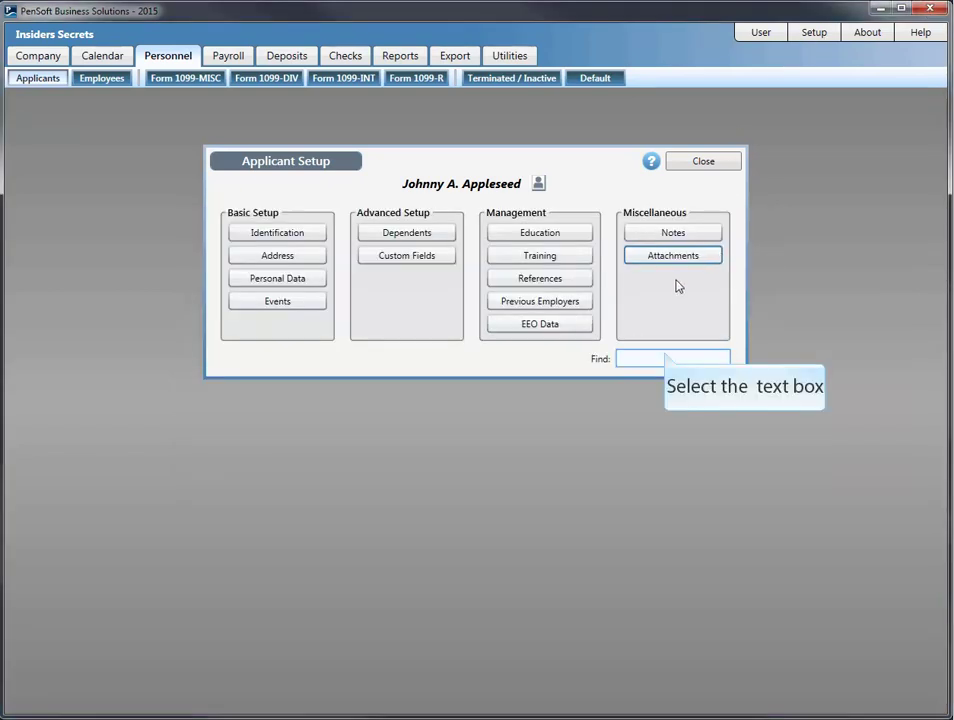
pyautogui.click(666, 358)
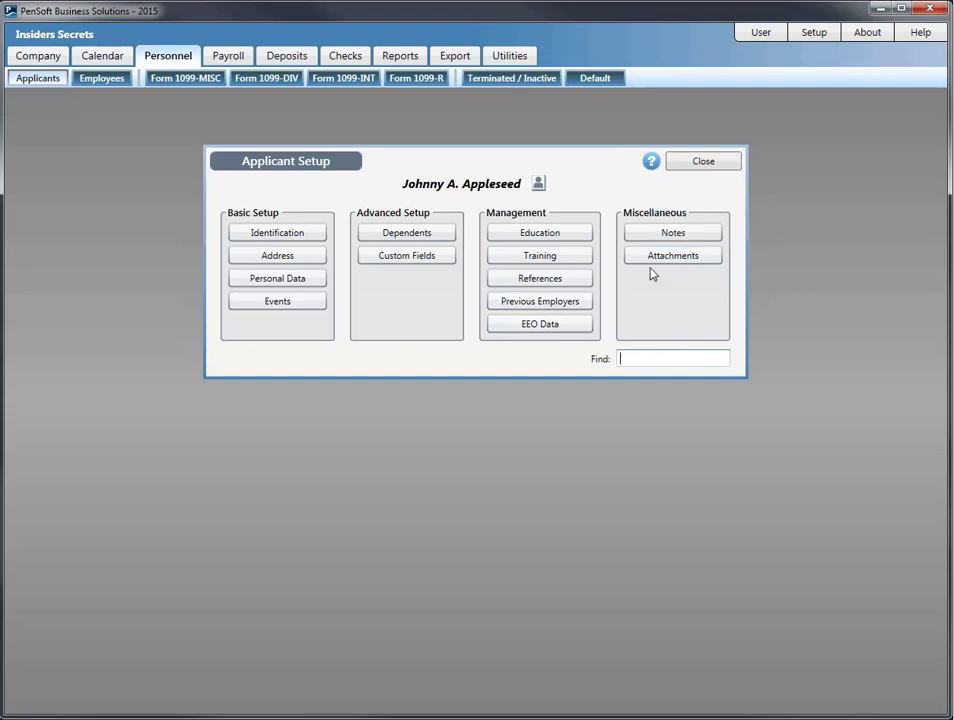
pyautogui.click(715, 164)
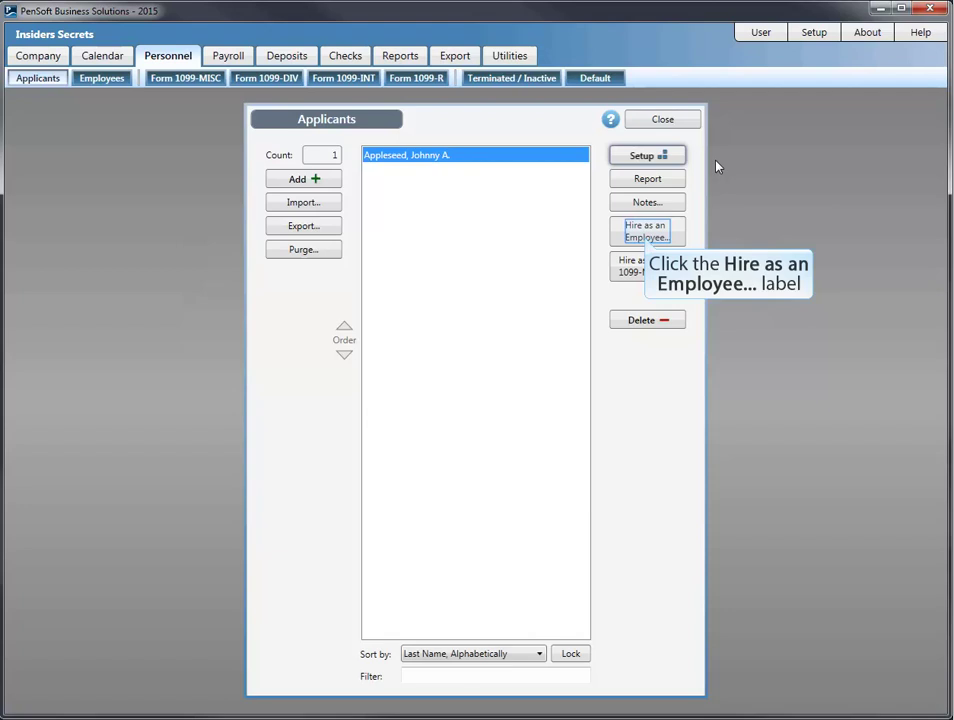
# Hire the applicant, passing Identification Numbers and the permanent full-time hiring details dated 05/28/2015.
pyautogui.click(646, 236)
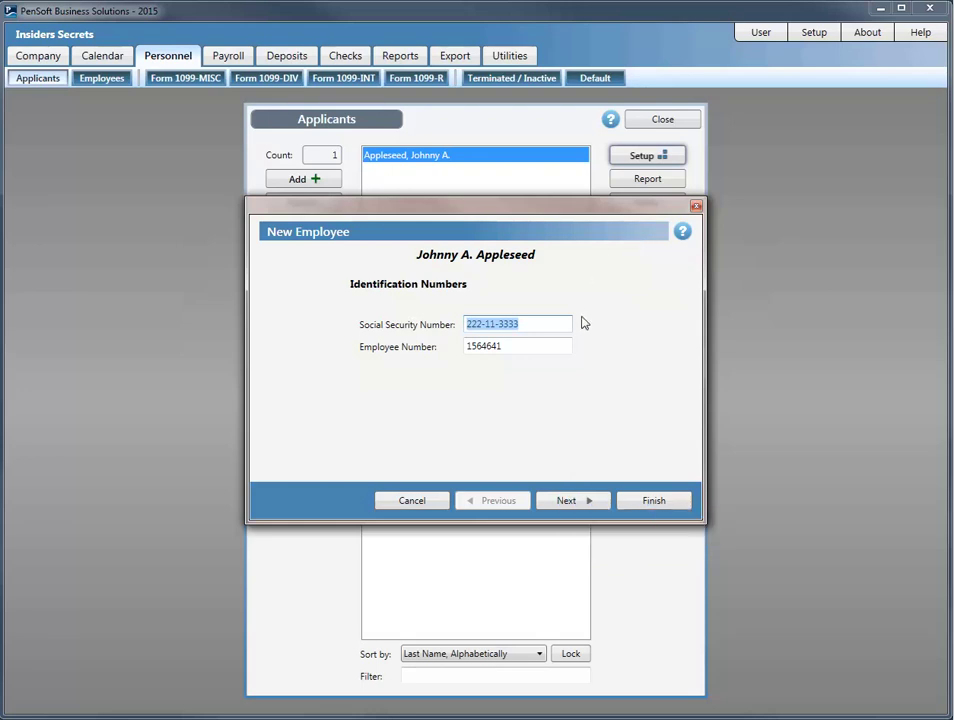
pyautogui.click(566, 501)
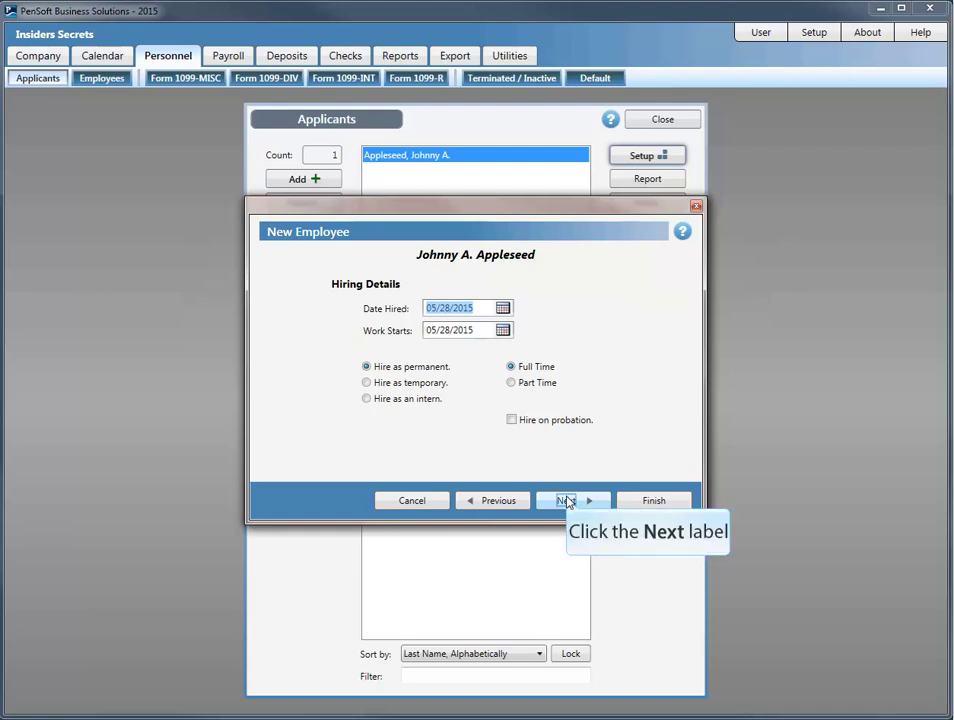
pyautogui.click(566, 501)
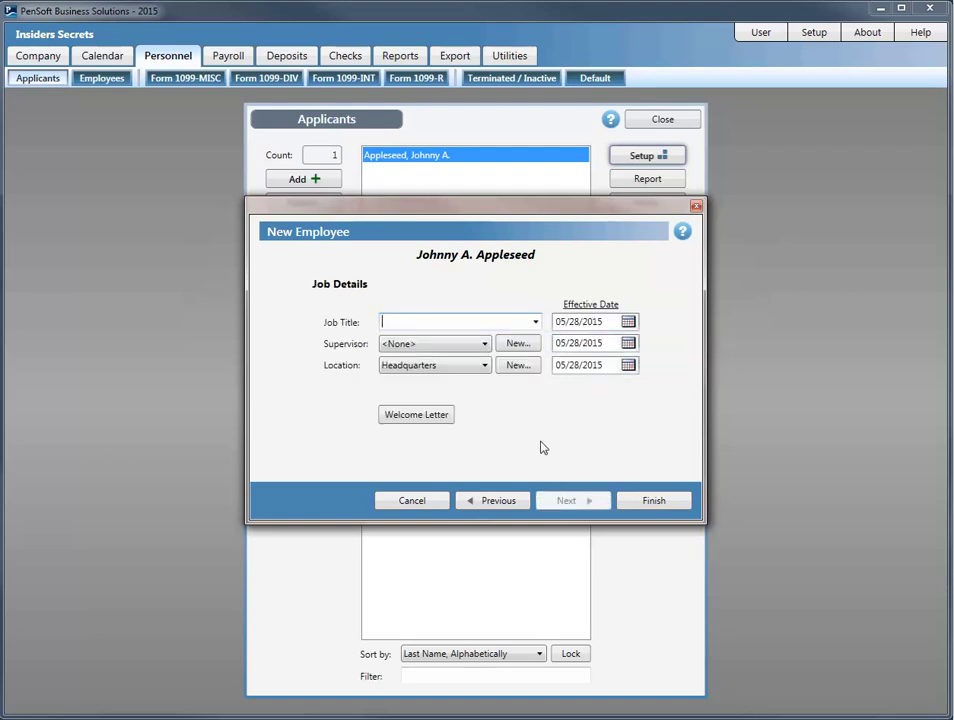
# Set job title Program Engineer, the chosen supervisor and location PenSoft, then generate the welcome letter.
pyautogui.click(535, 321)
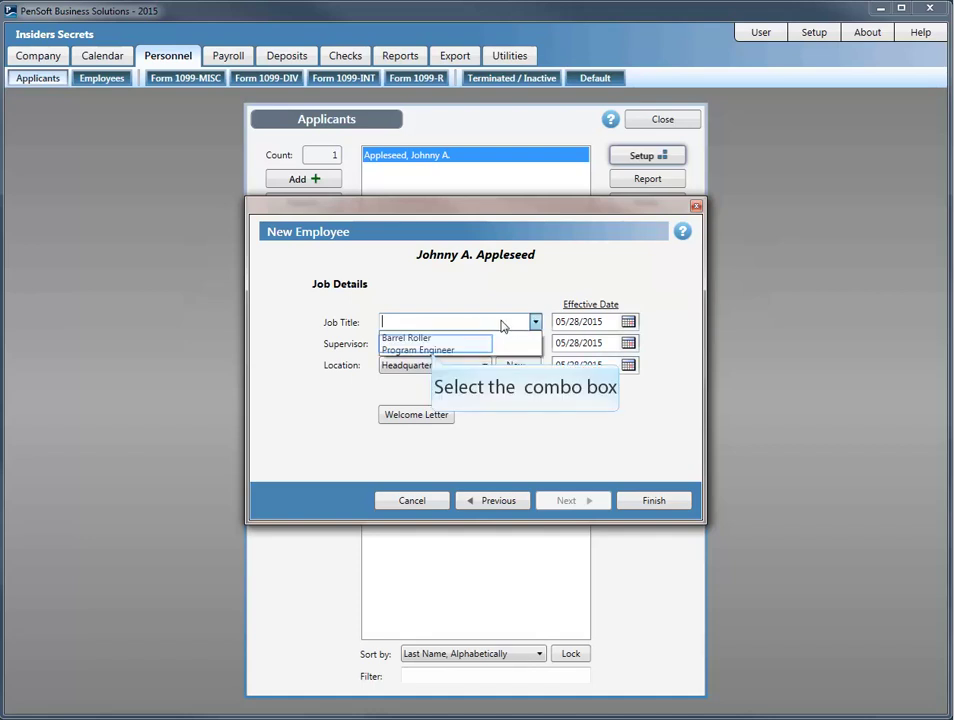
pyautogui.click(430, 350)
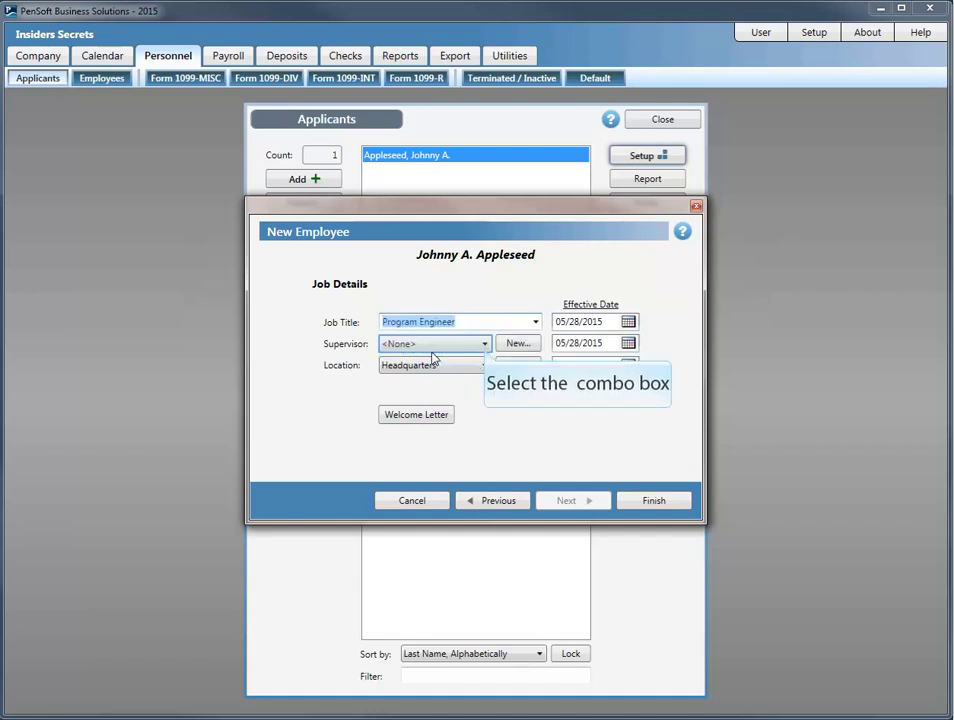
pyautogui.click(484, 345)
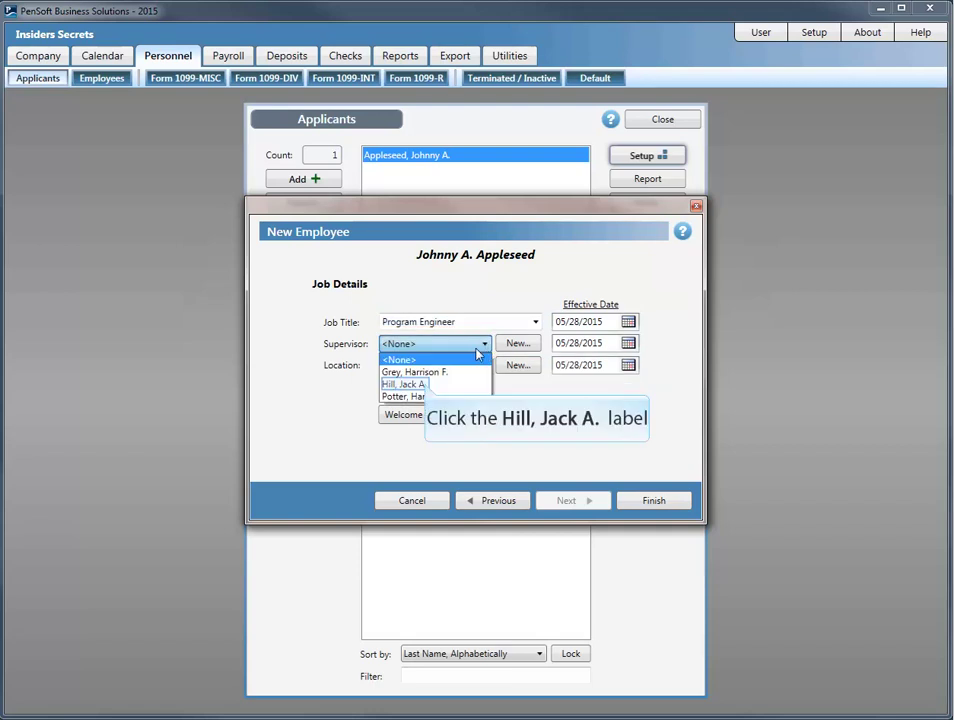
pyautogui.click(425, 385)
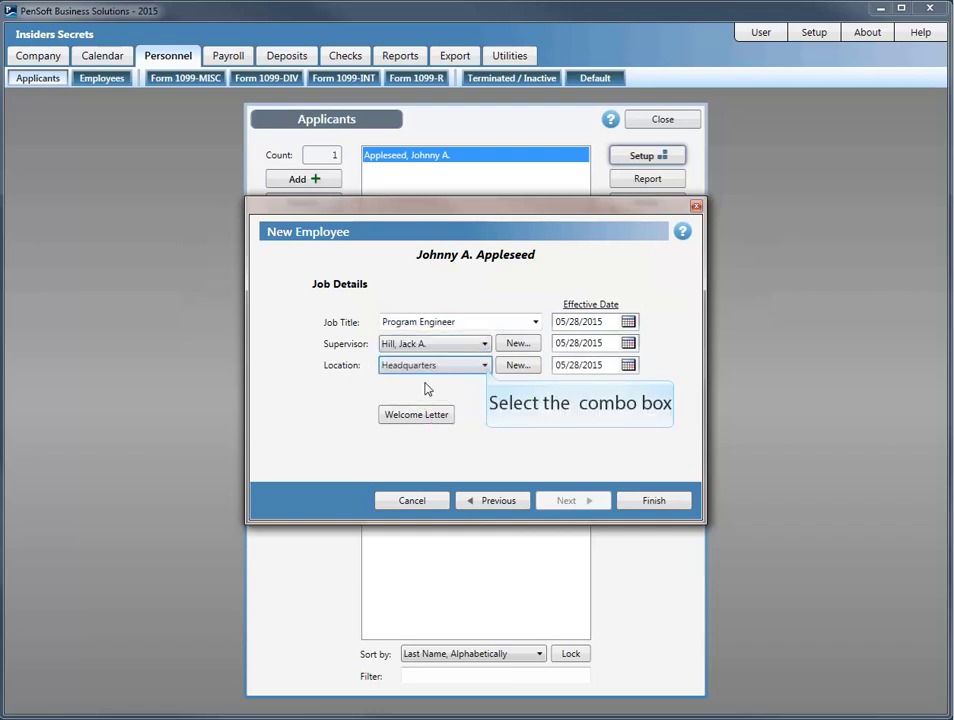
pyautogui.click(487, 368)
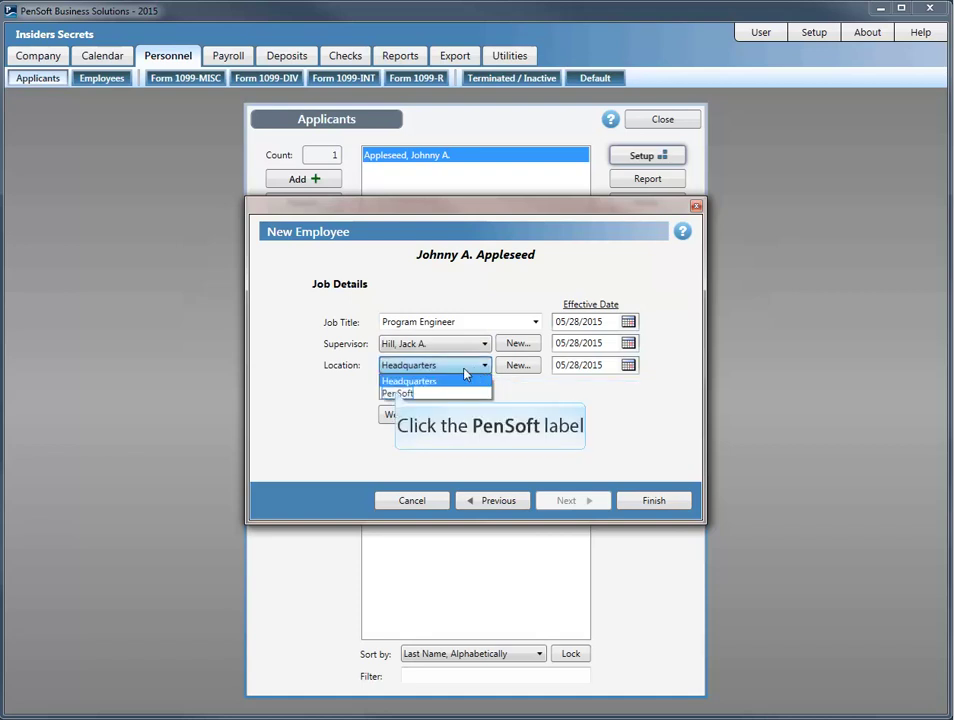
pyautogui.click(394, 395)
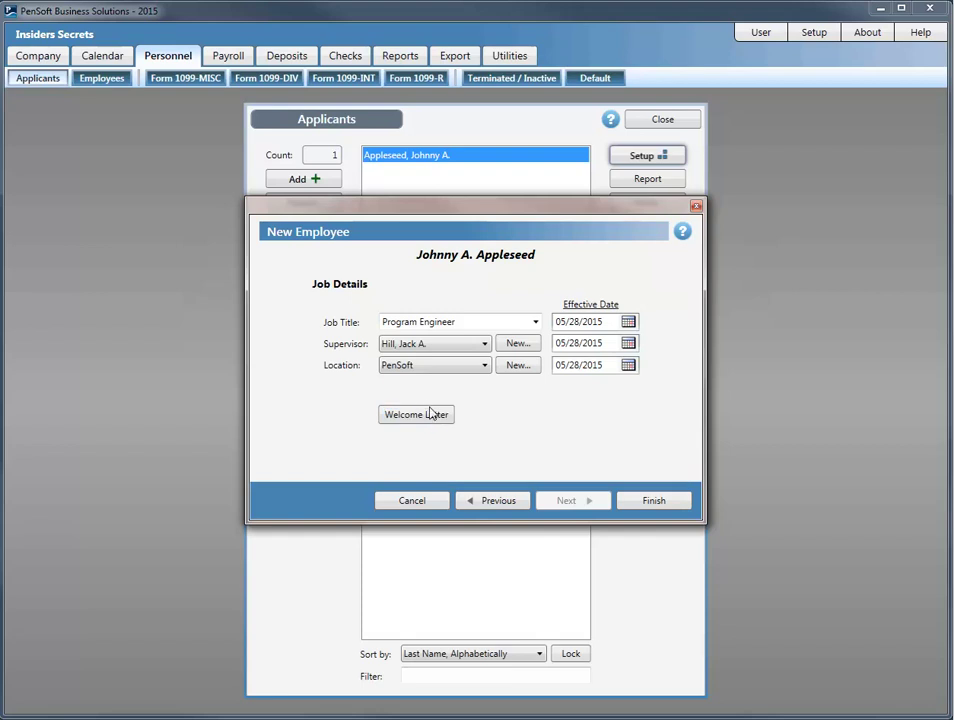
pyautogui.click(432, 418)
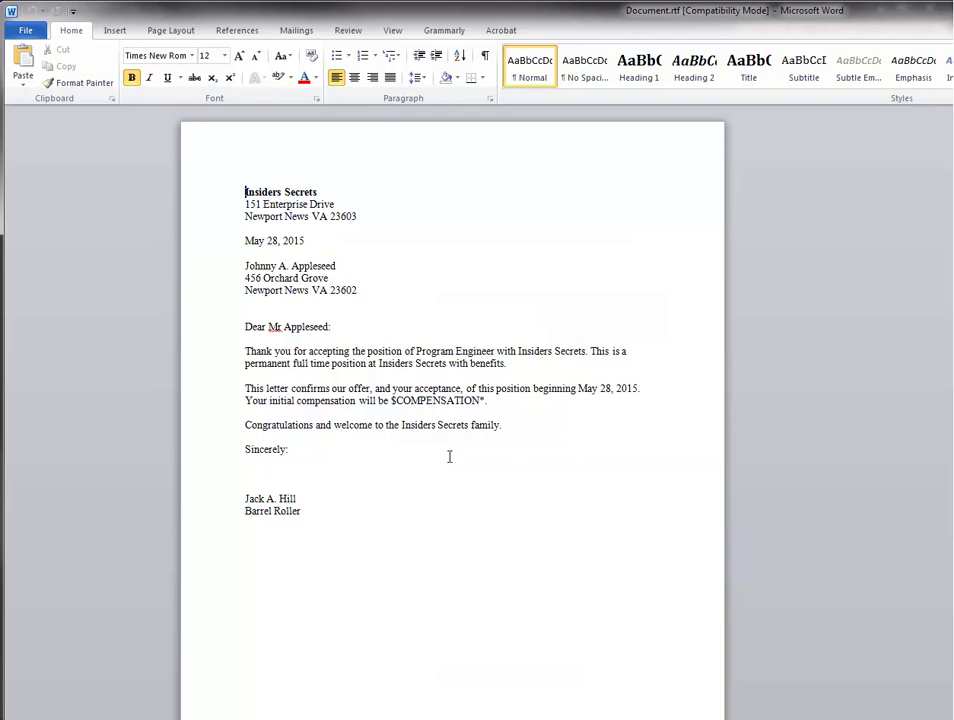
# Replace the COMPENSATION placeholder with '52,000 annually', removing the trailing asterisk.
pyautogui.click(447, 461)
pyautogui.moveTo(394, 400); pyautogui.dragTo(479, 401)
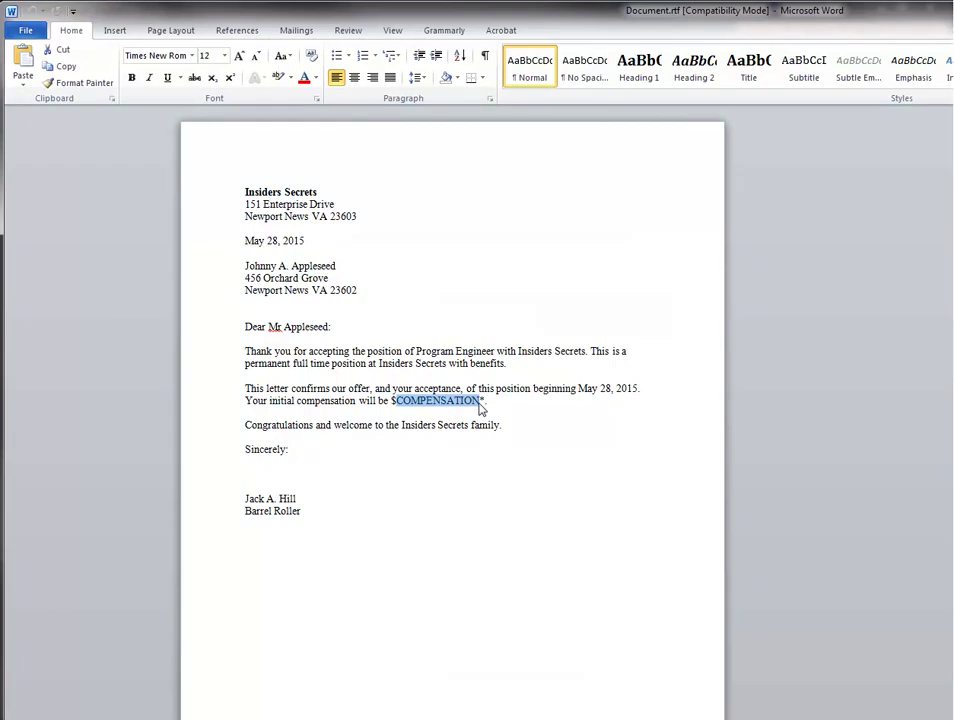
pyautogui.write('52')
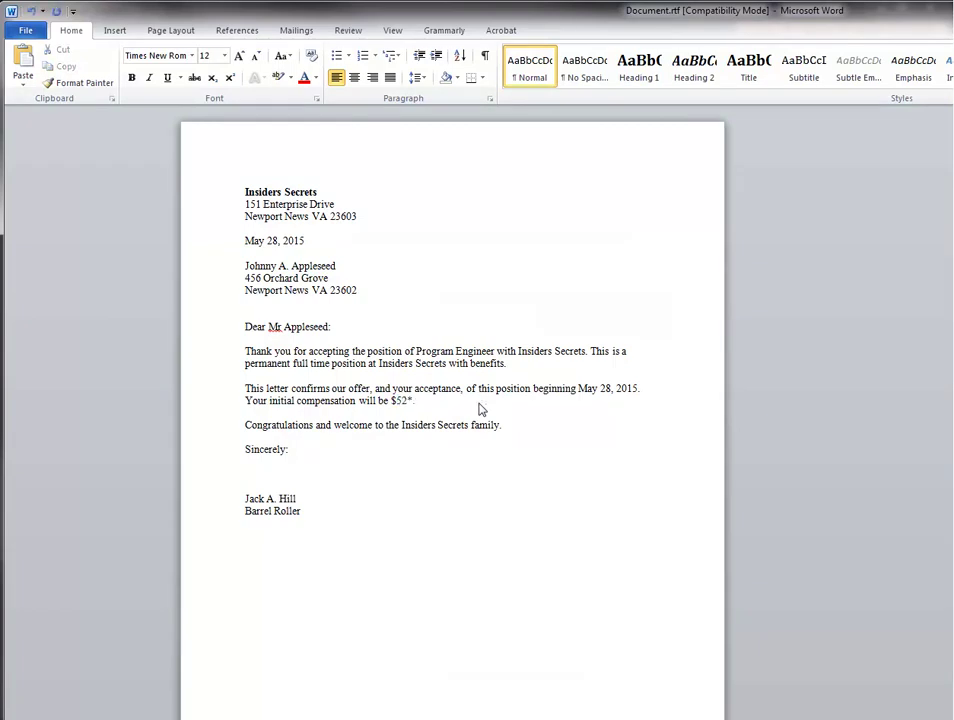
pyautogui.write(',000')
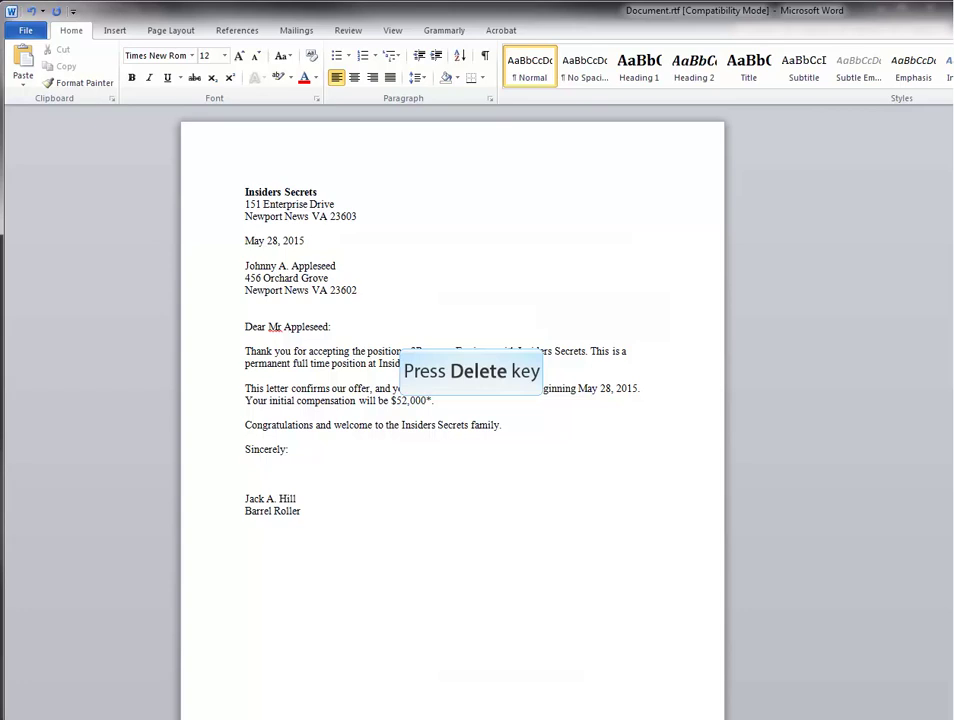
pyautogui.press('Delete')
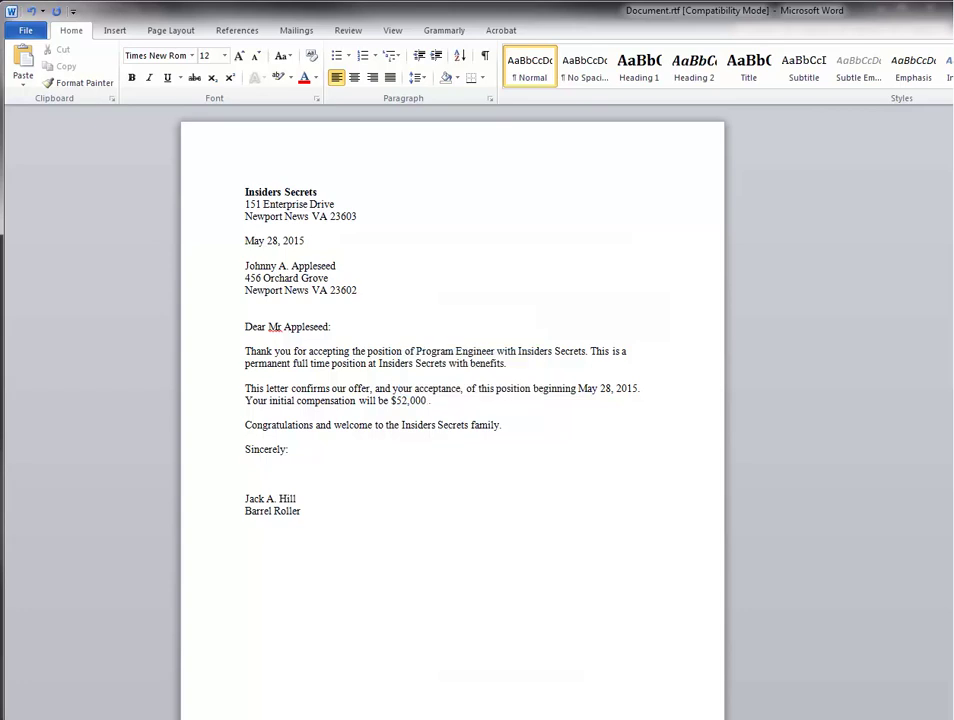
pyautogui.write('annually')
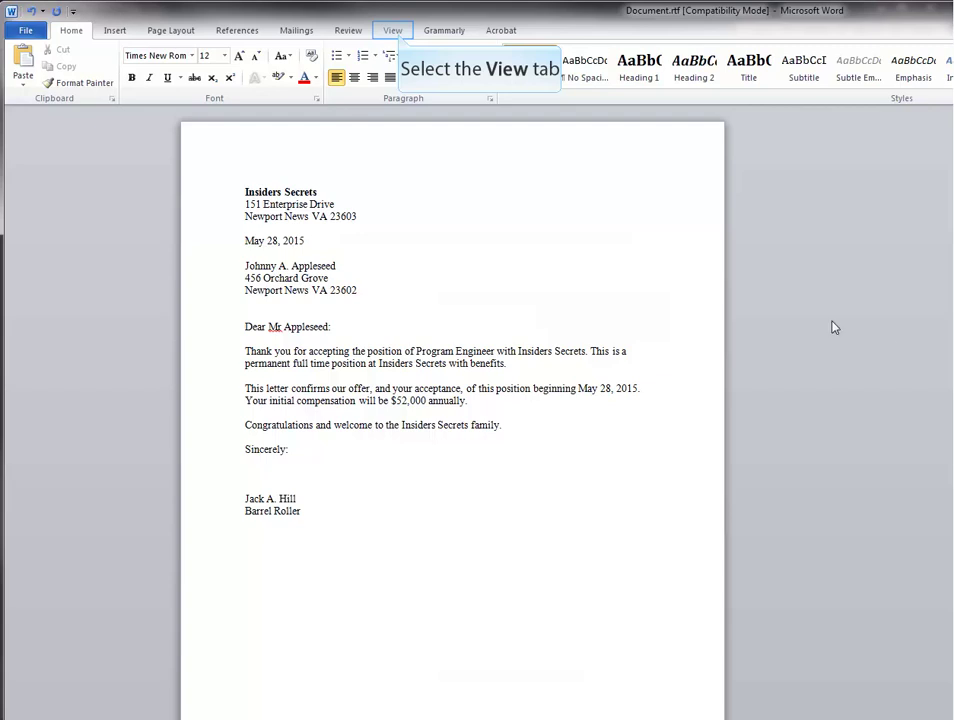
# Spell-check the letter to change 'Mr' to 'Mr.', then view the document's file information.
pyautogui.click(396, 31)
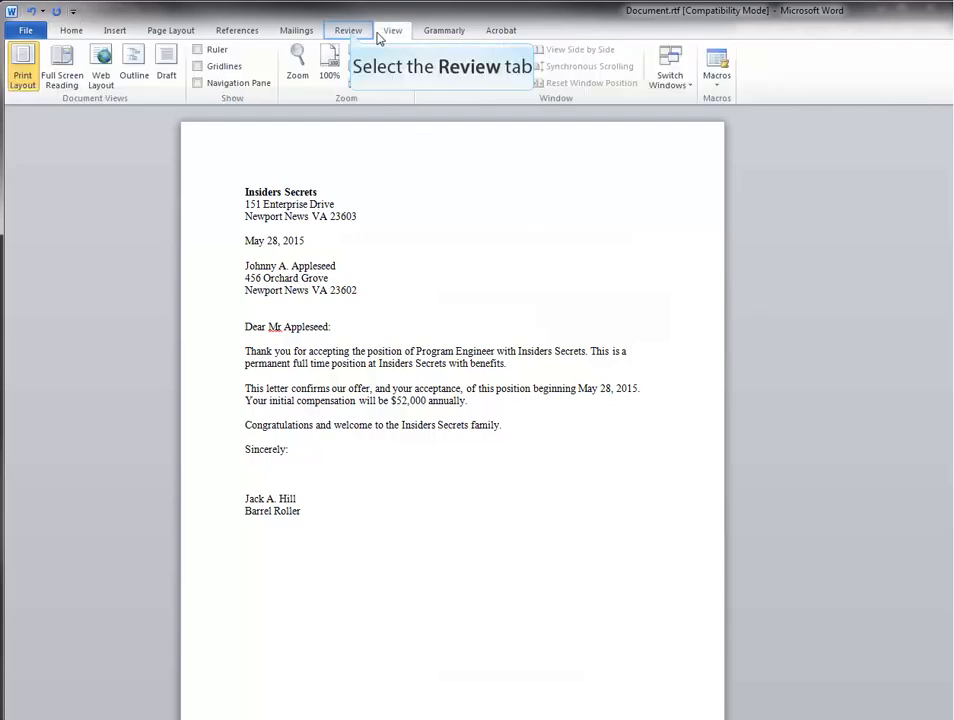
pyautogui.click(350, 35)
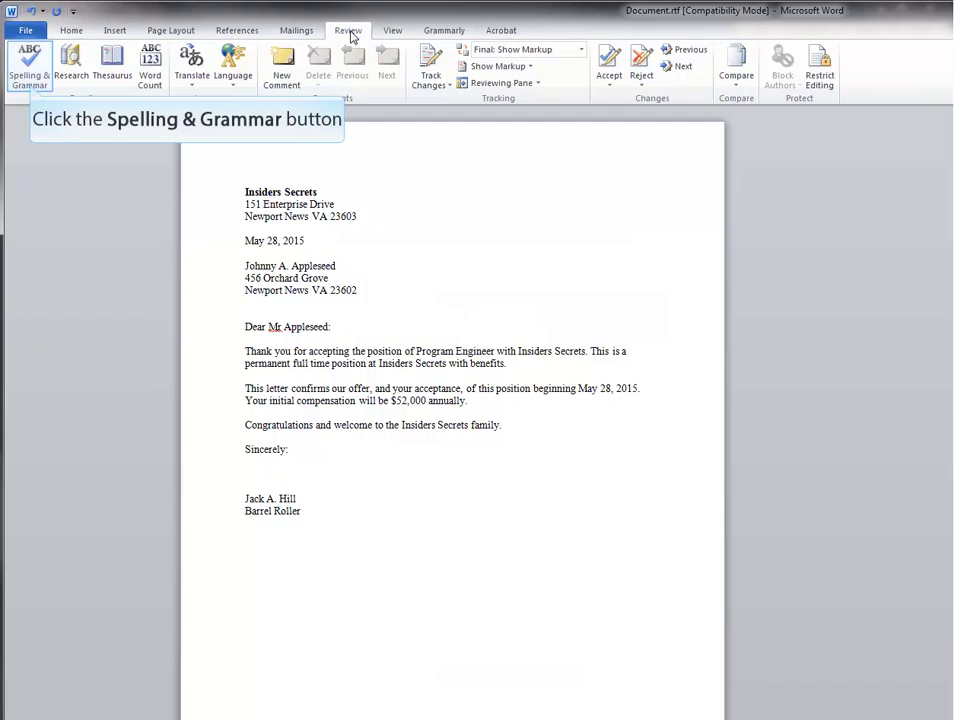
pyautogui.click(31, 84)
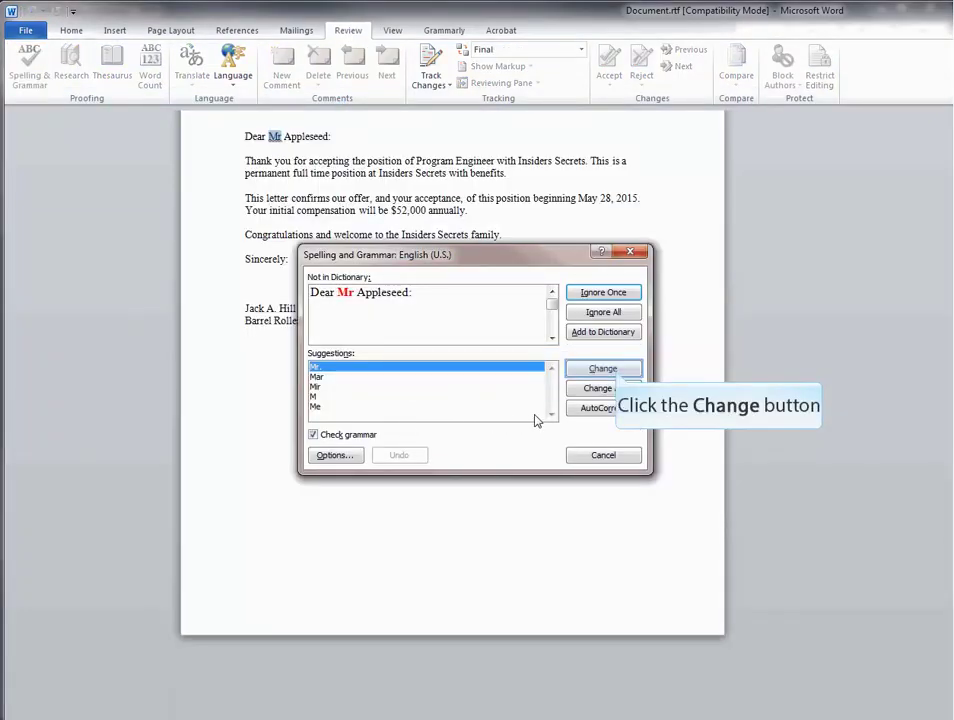
pyautogui.click(617, 372)
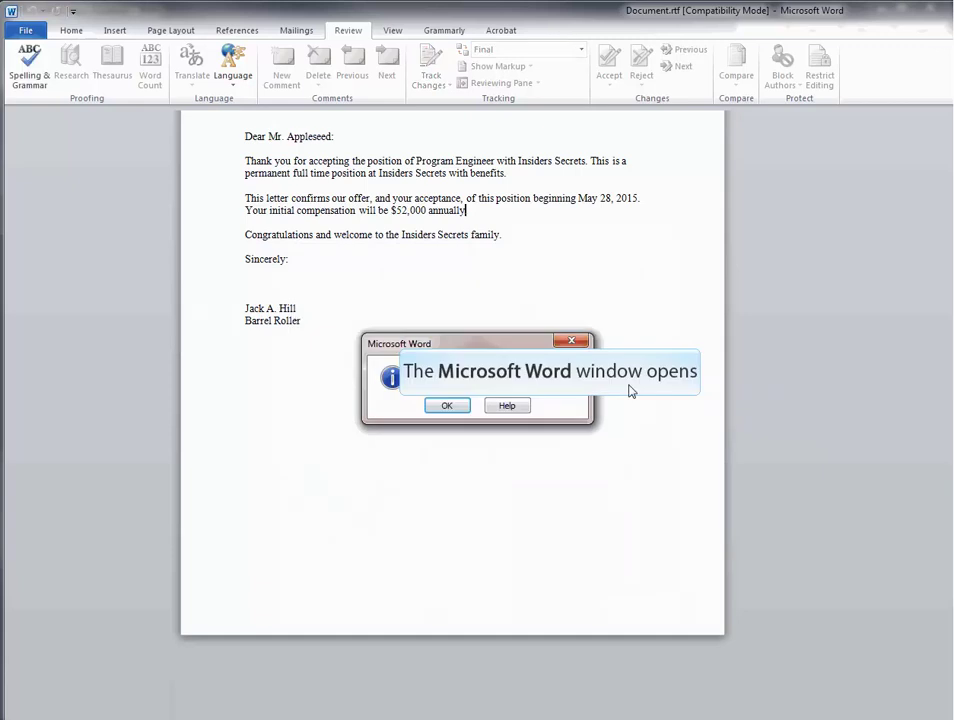
pyautogui.click(446, 406)
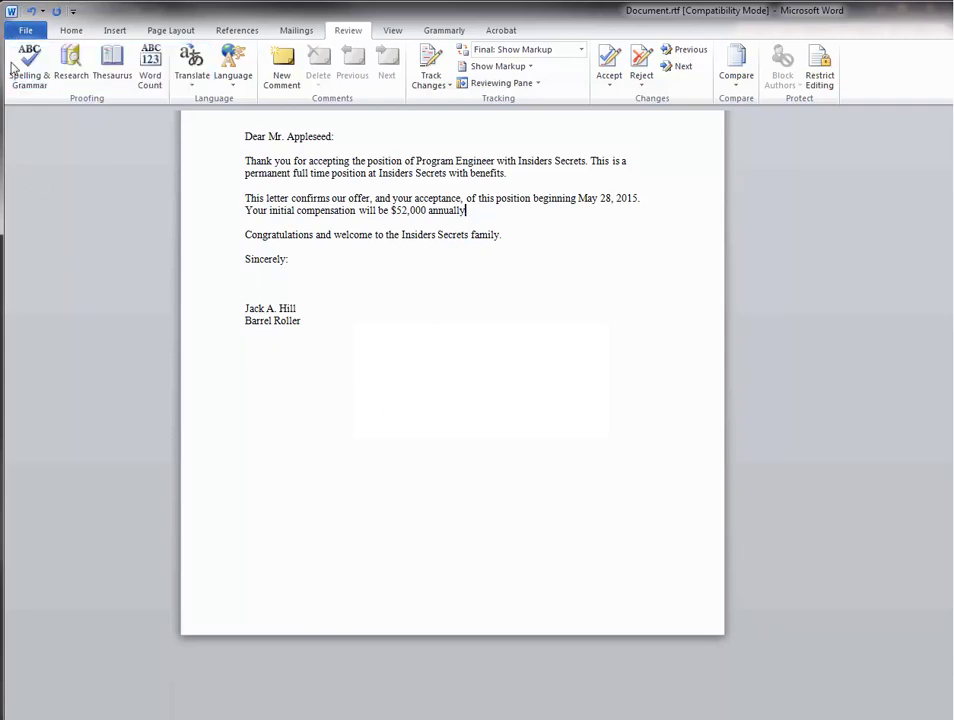
pyautogui.click(22, 31)
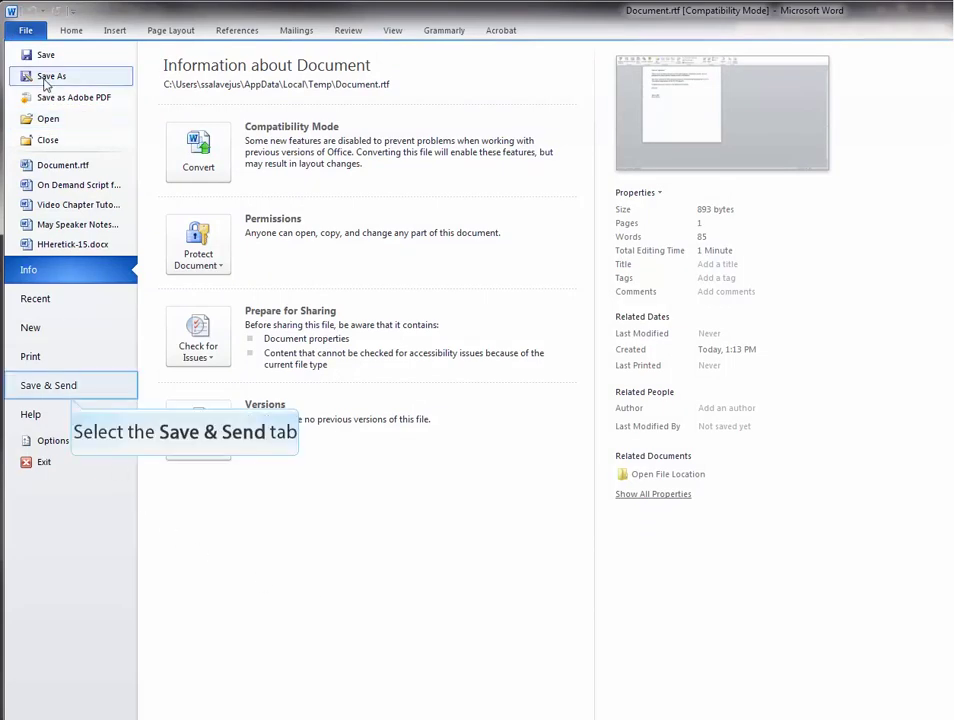
# Exit Word and discard the welcome letter with Don't Save.
pyautogui.click(70, 390)
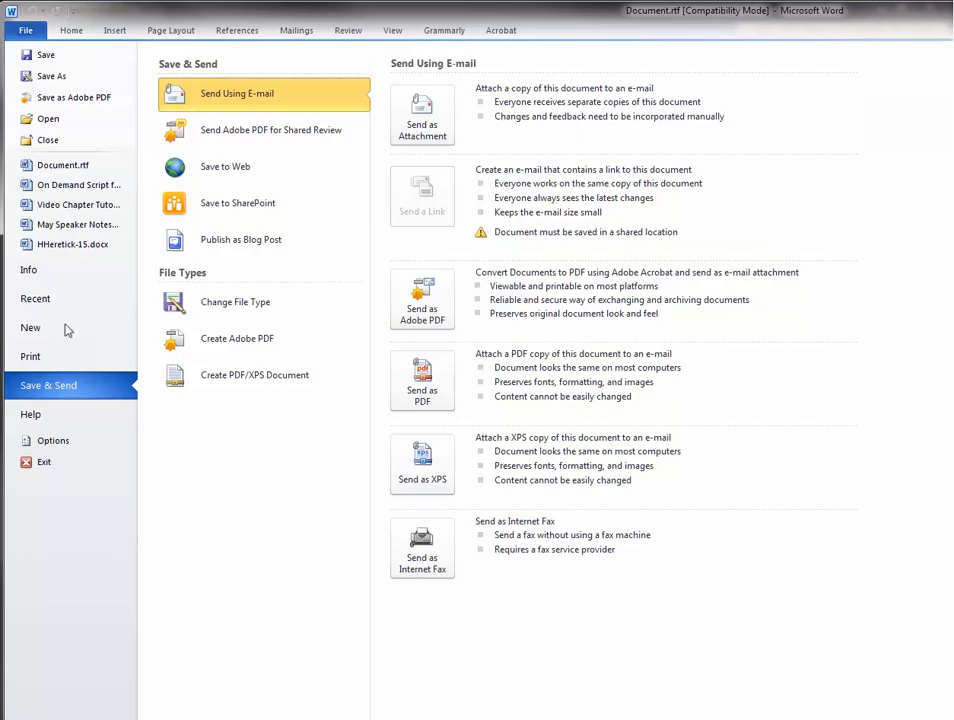
pyautogui.click(28, 463)
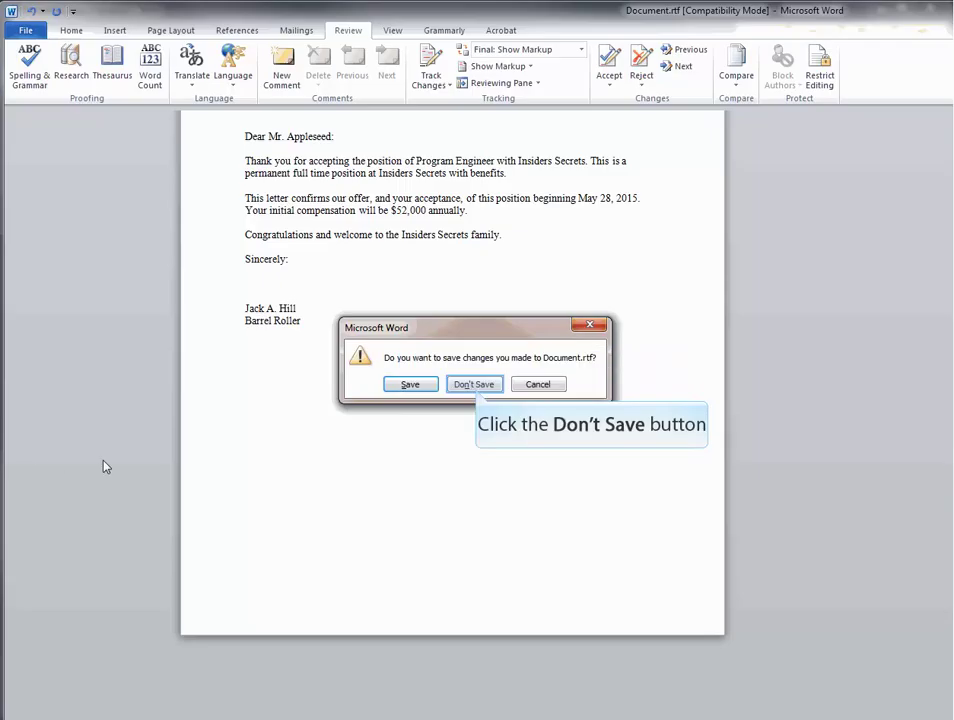
pyautogui.click(474, 385)
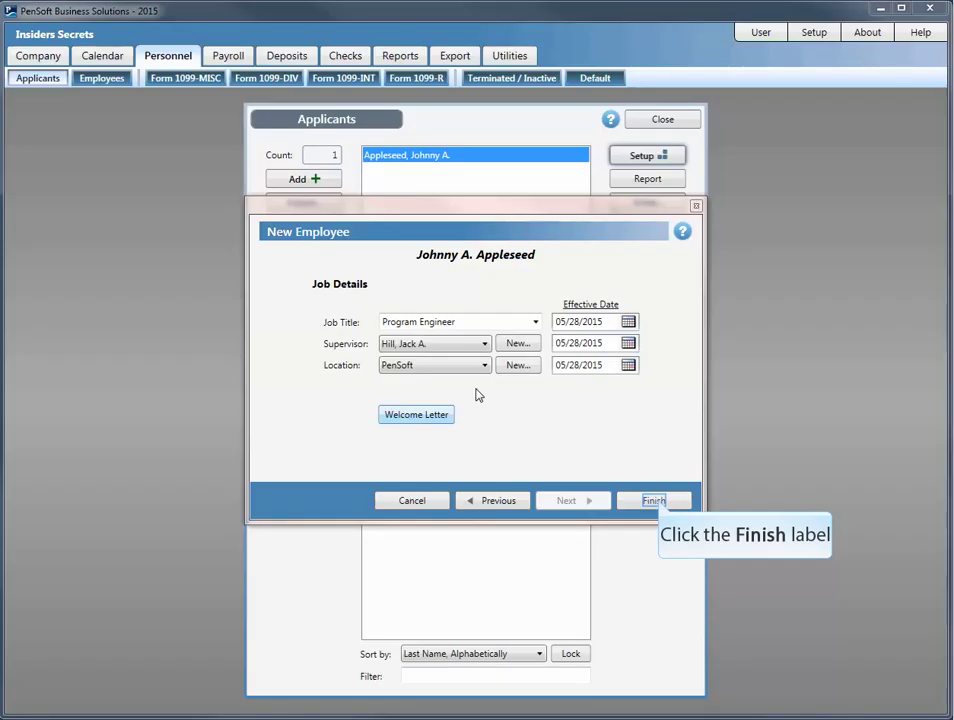
# Finish the New Employee wizard and view the Employees list.
pyautogui.click(655, 501)
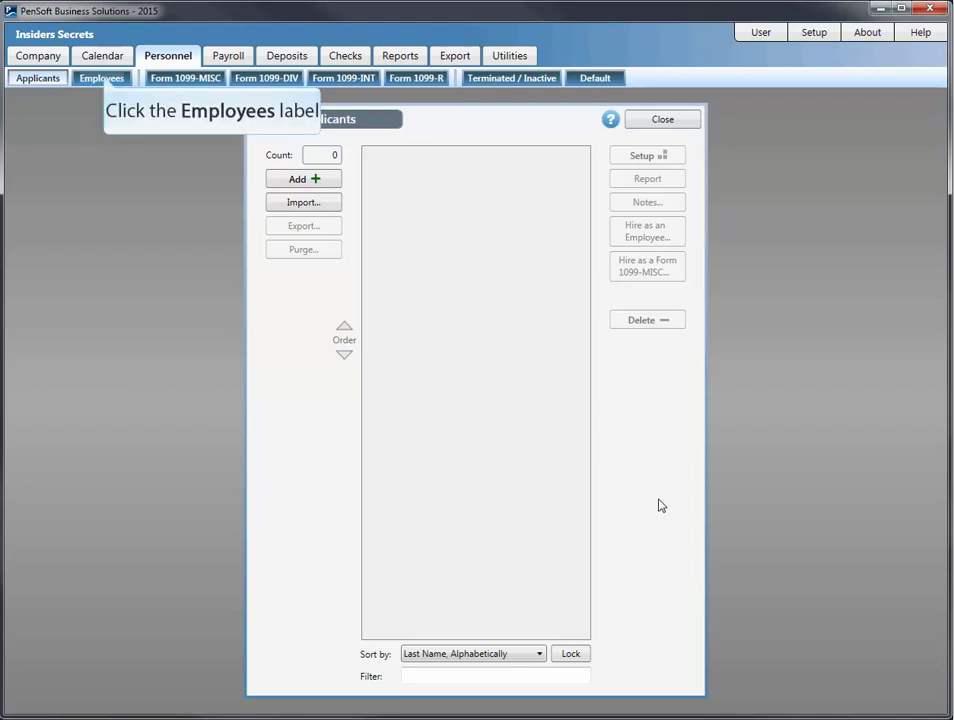
pyautogui.click(103, 80)
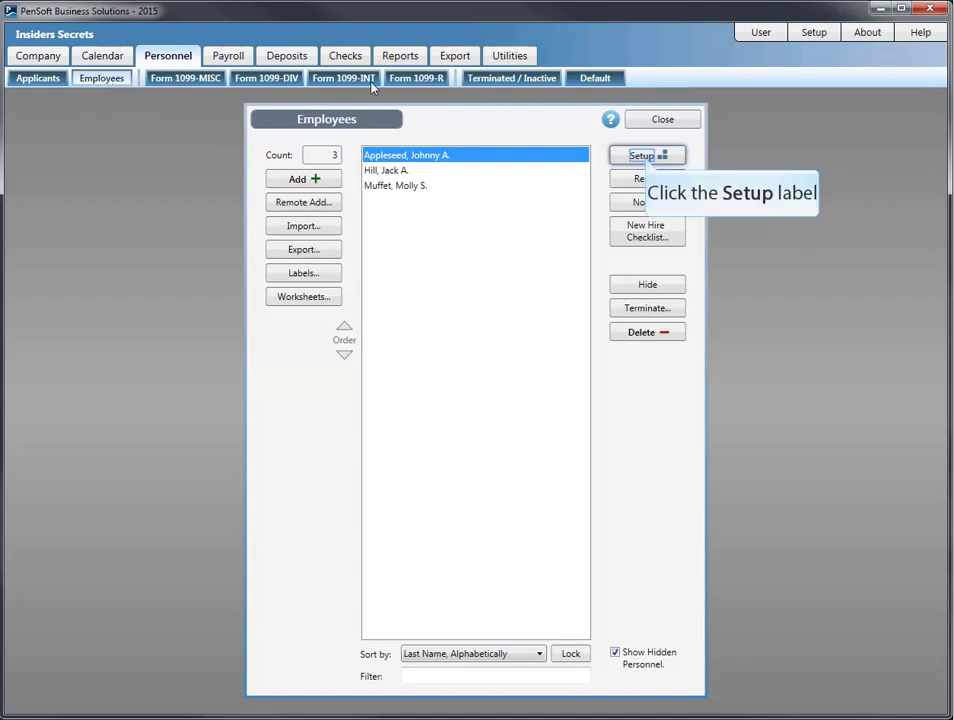
# Open Employee Setup for the newly hired employee.
pyautogui.click(645, 160)
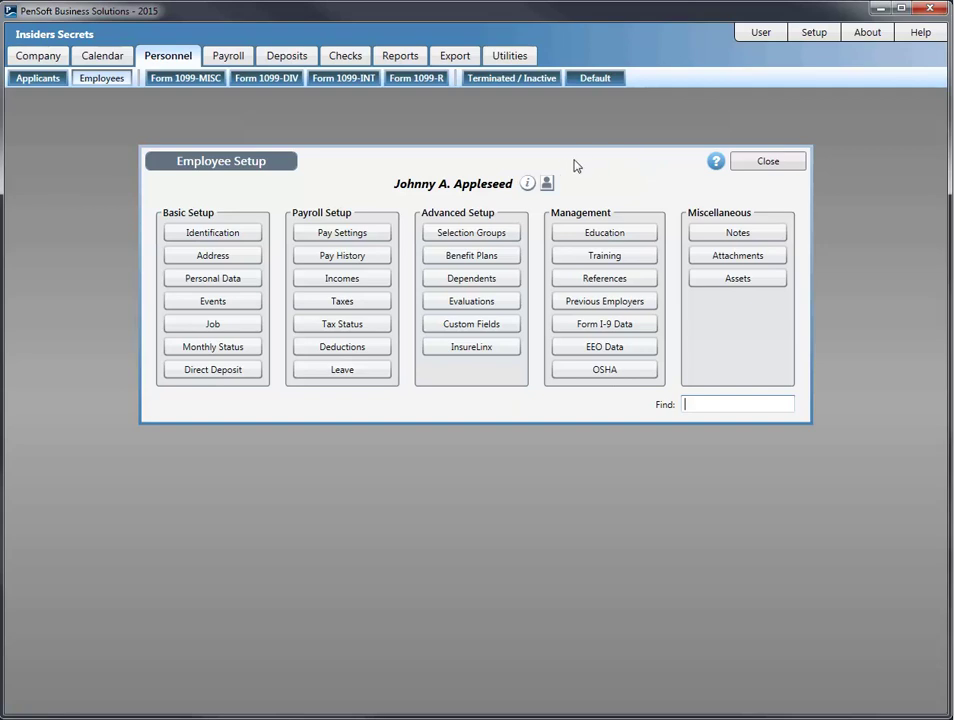
pyautogui.moveTo(530, 185)
# Review the employee's Pay History entry, then close it.
pyautogui.click(360, 257)
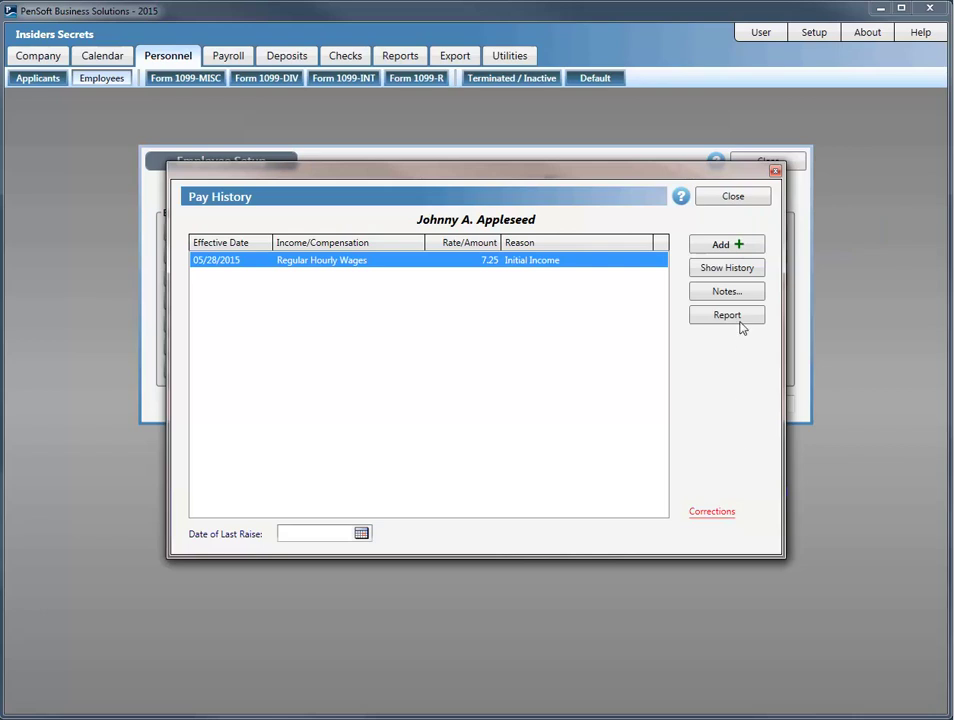
pyautogui.click(738, 197)
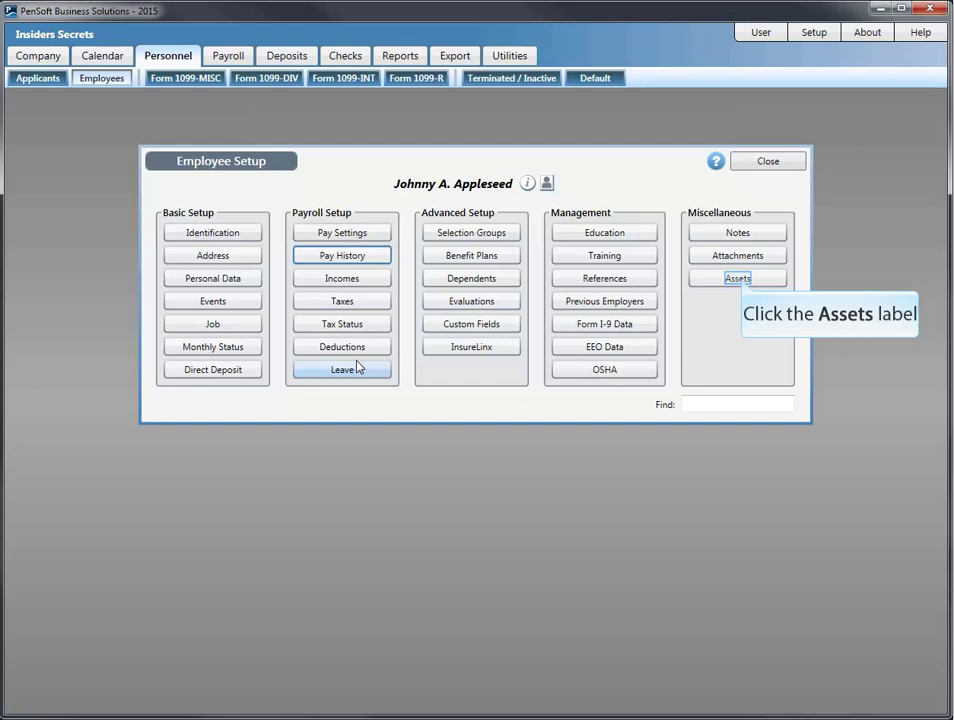
# Add a Laptop asset numbered 78198123 in New condition.
pyautogui.click(740, 280)
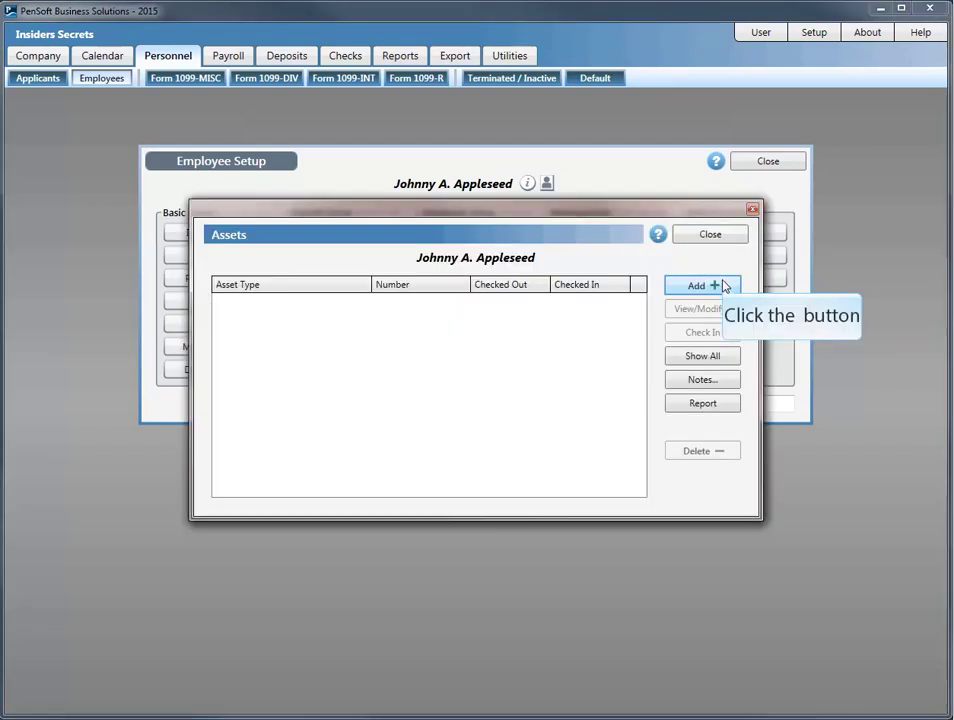
pyautogui.click(722, 286)
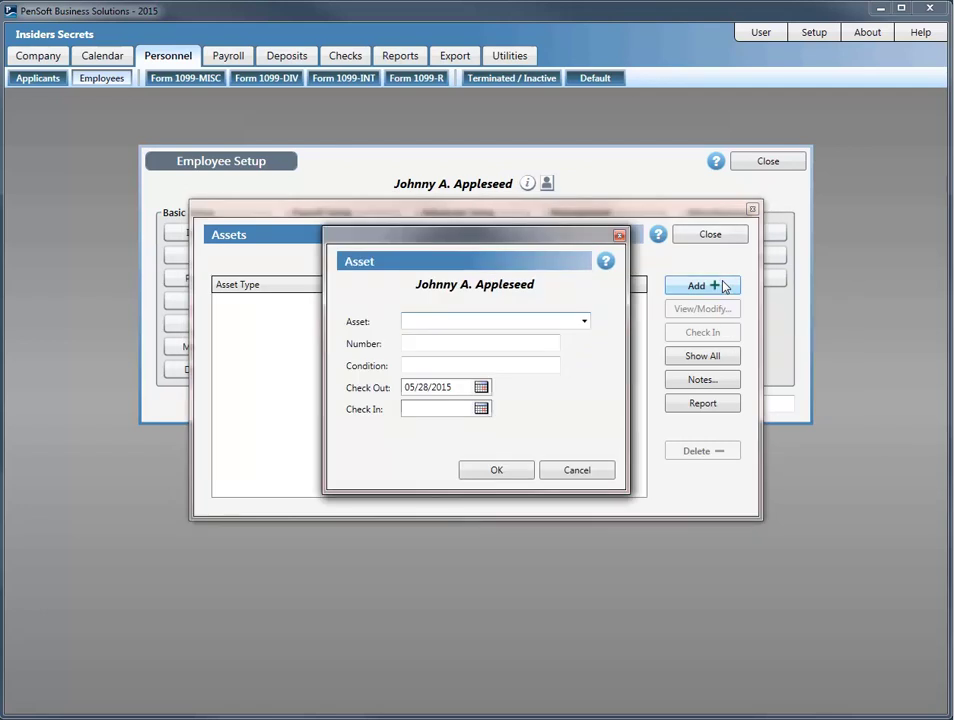
pyautogui.write('Laptop')
pyautogui.press('Tab')
pyautogui.write('78198123')
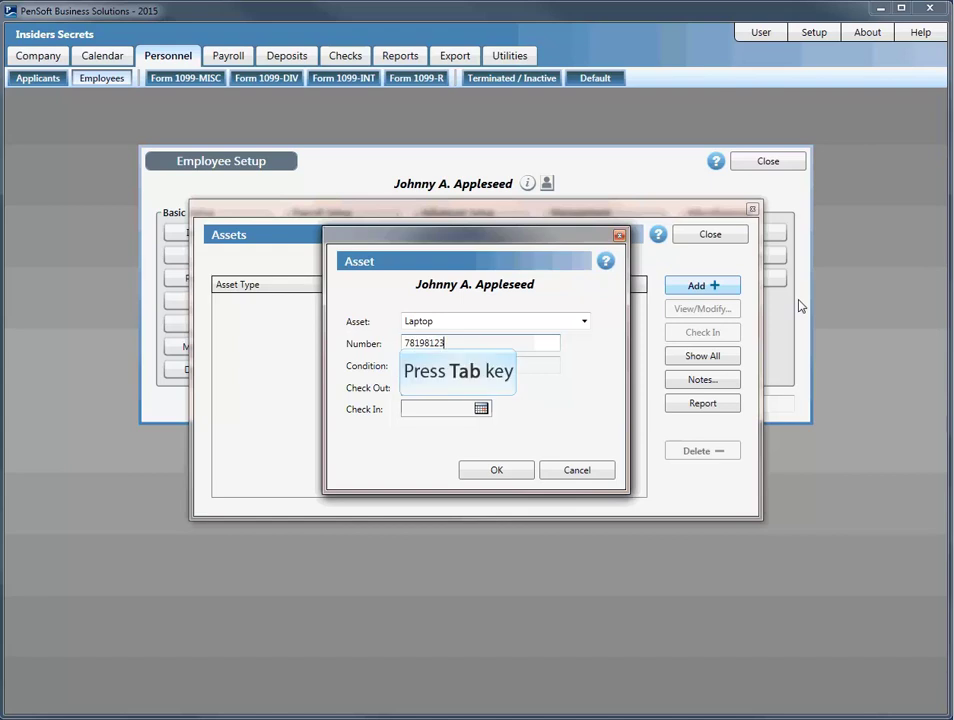
pyautogui.press('Tab')
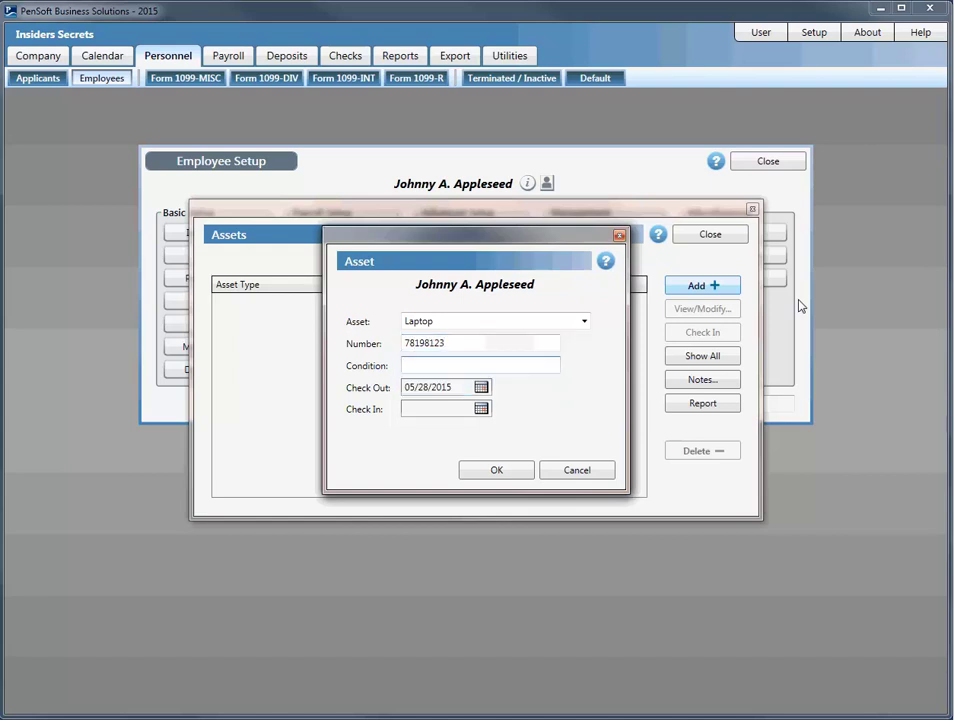
pyautogui.write('New')
pyautogui.press('Tab')
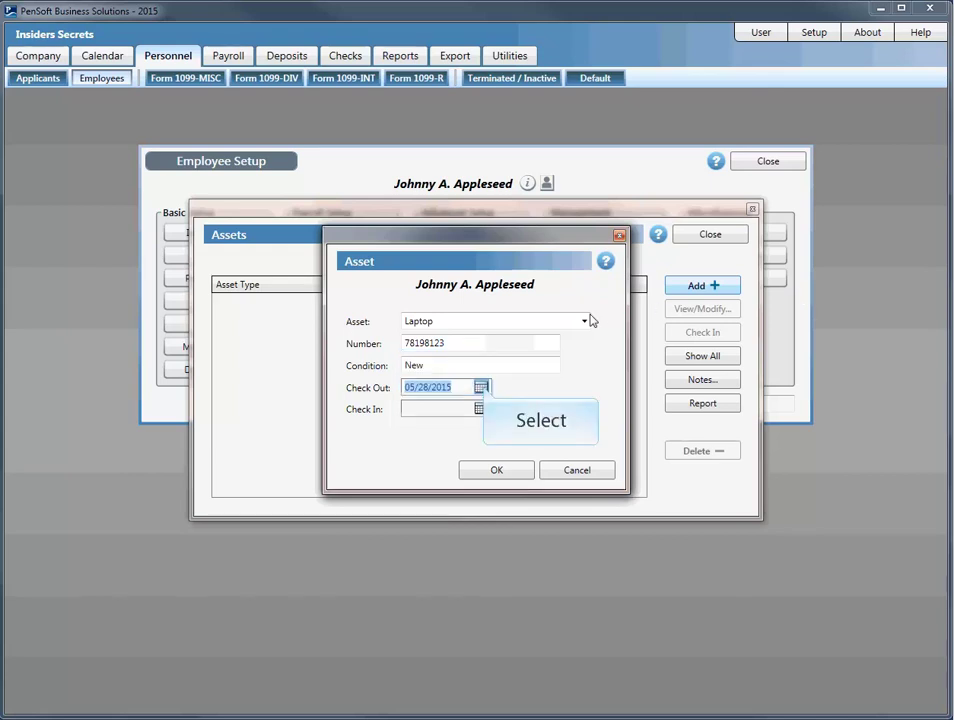
# Set the laptop's check-out date to 06/01/2015, save it, and close Assets and Employee Setup.
pyautogui.click(481, 387)
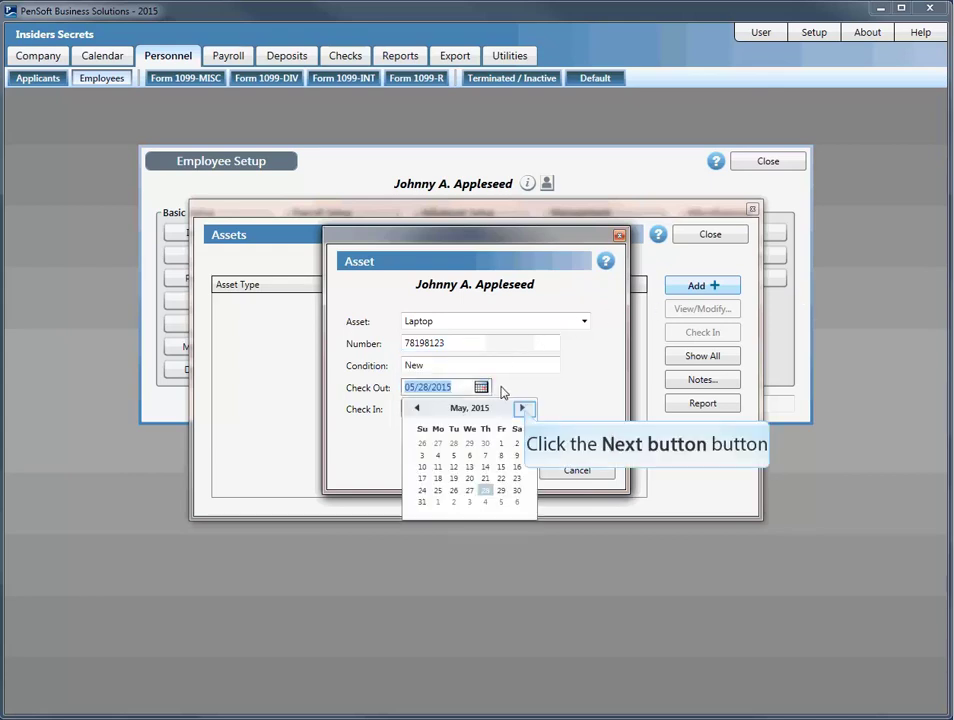
pyautogui.click(525, 410)
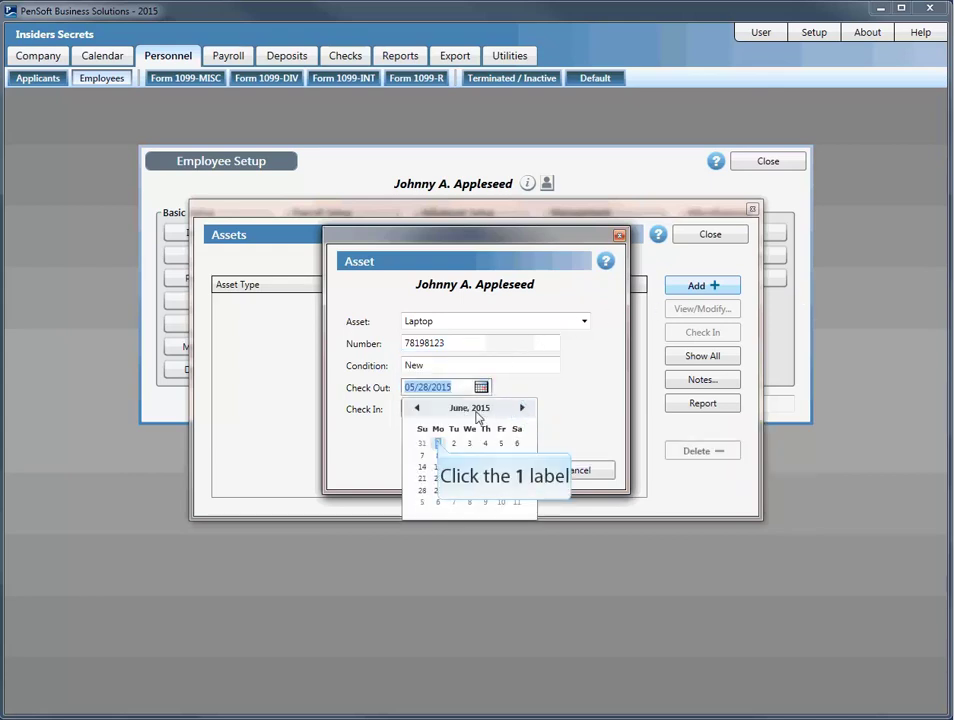
pyautogui.click(438, 443)
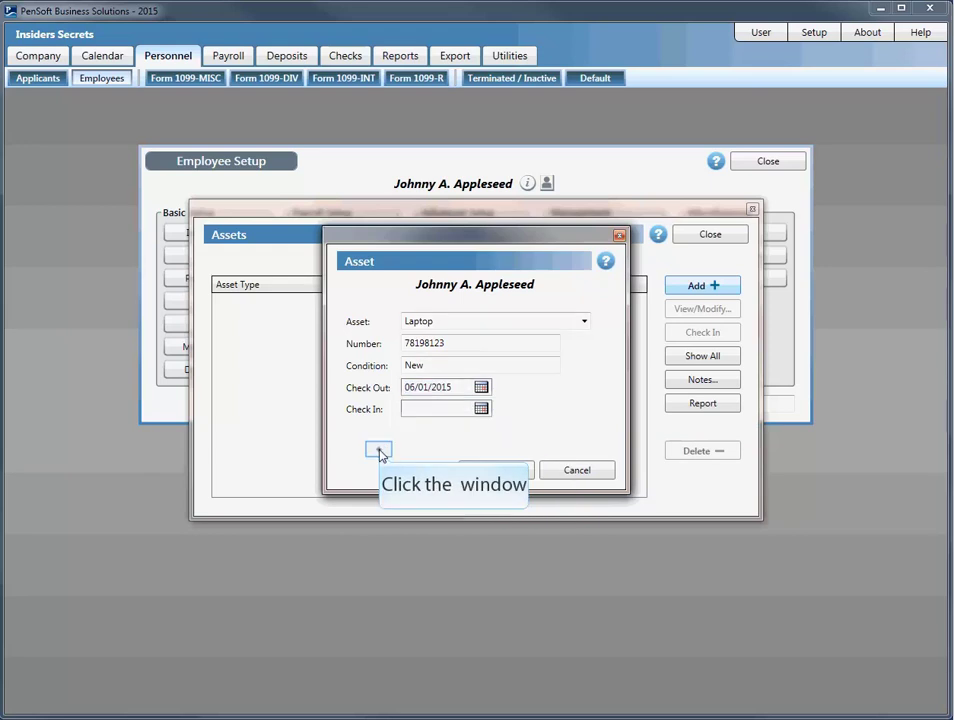
pyautogui.click(379, 451)
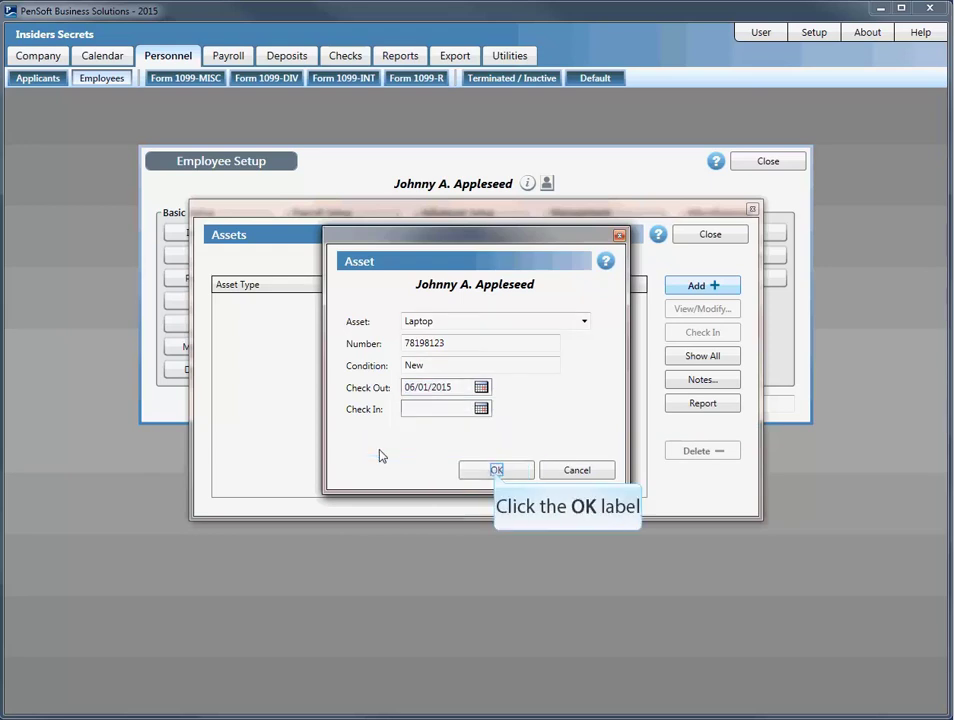
pyautogui.click(495, 470)
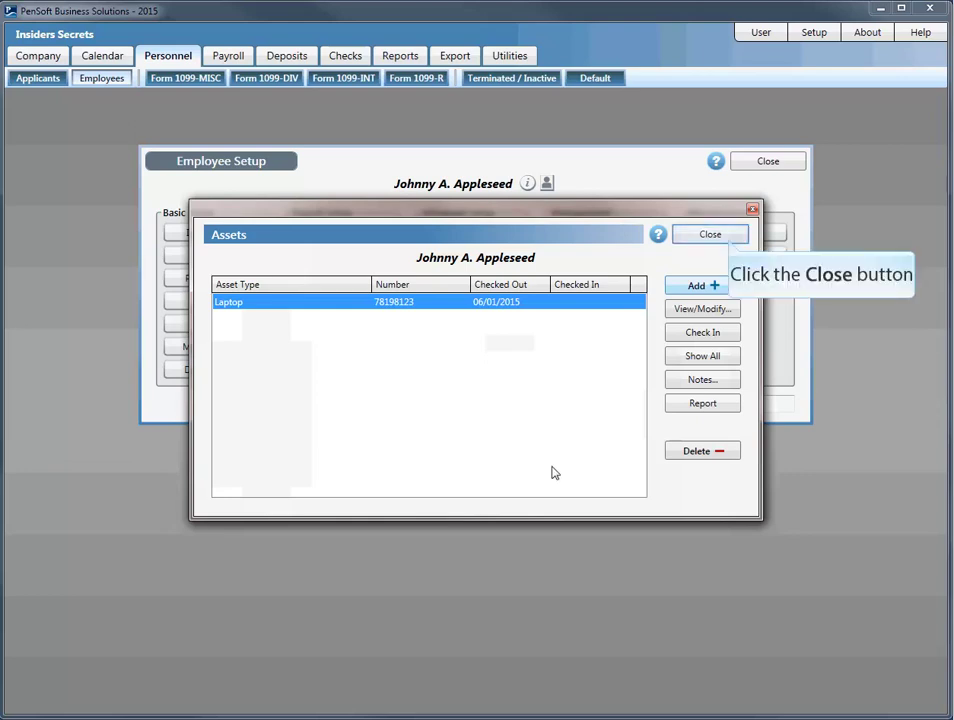
pyautogui.click(729, 240)
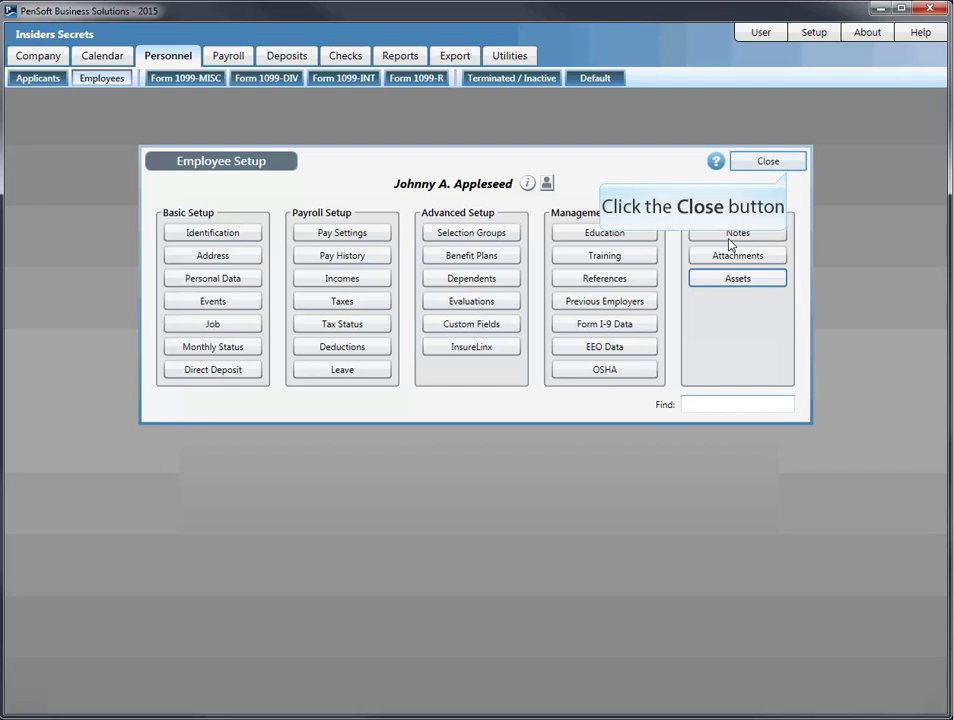
pyautogui.click(788, 170)
# Close the employees list and start a new Form 1099-MISC recipient.
pyautogui.click(669, 124)
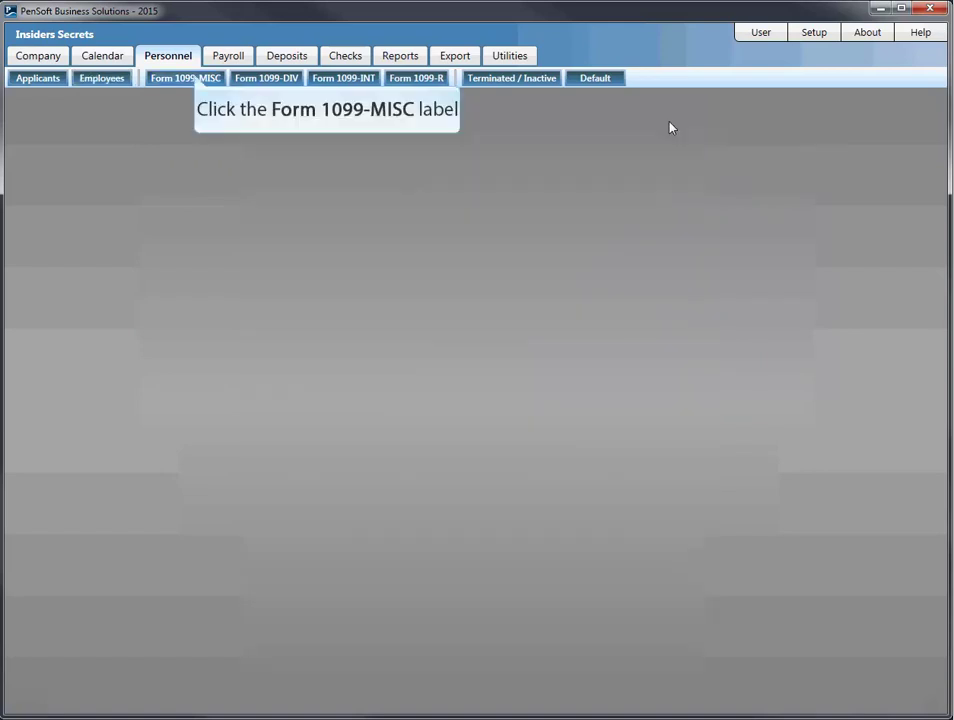
pyautogui.click(196, 79)
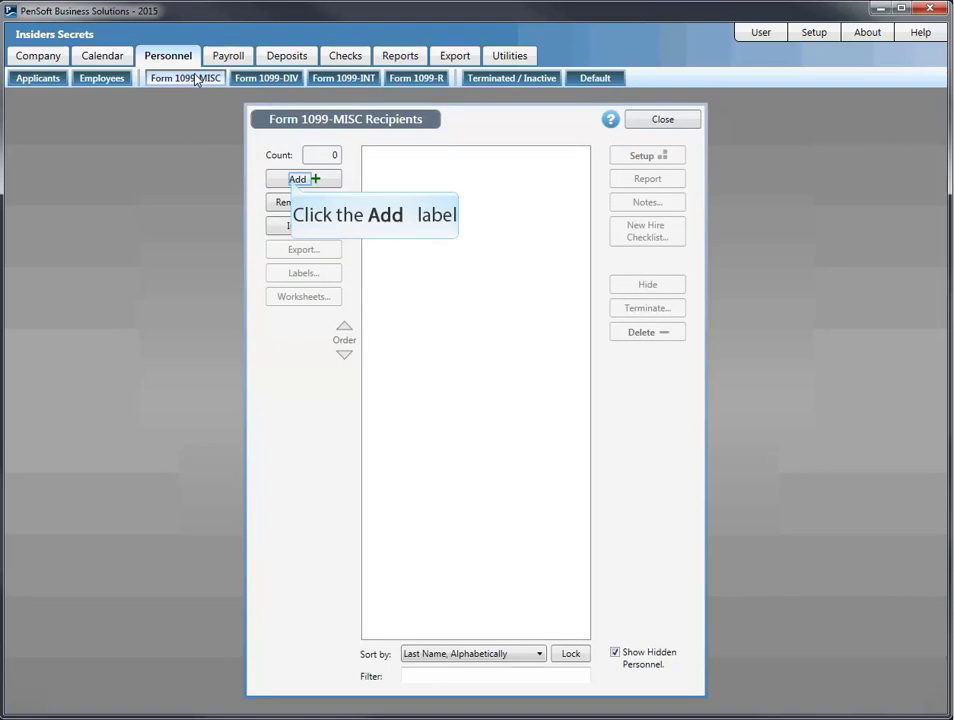
pyautogui.click(295, 181)
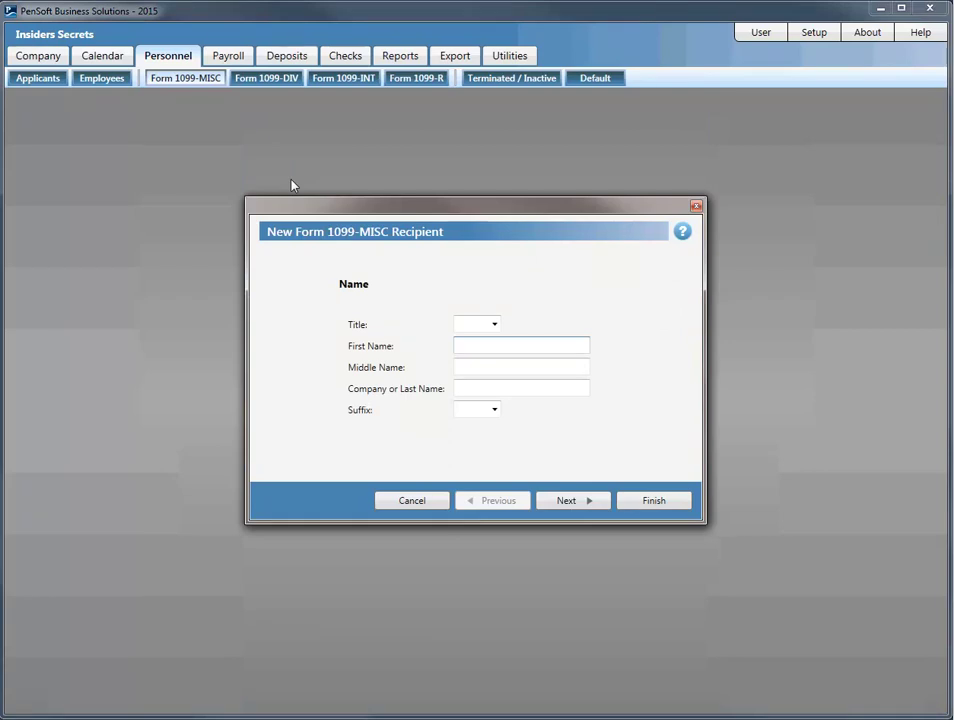
# Enter the contractor's first name, middle initial and last name, then continue.
pyautogui.press('Tab')
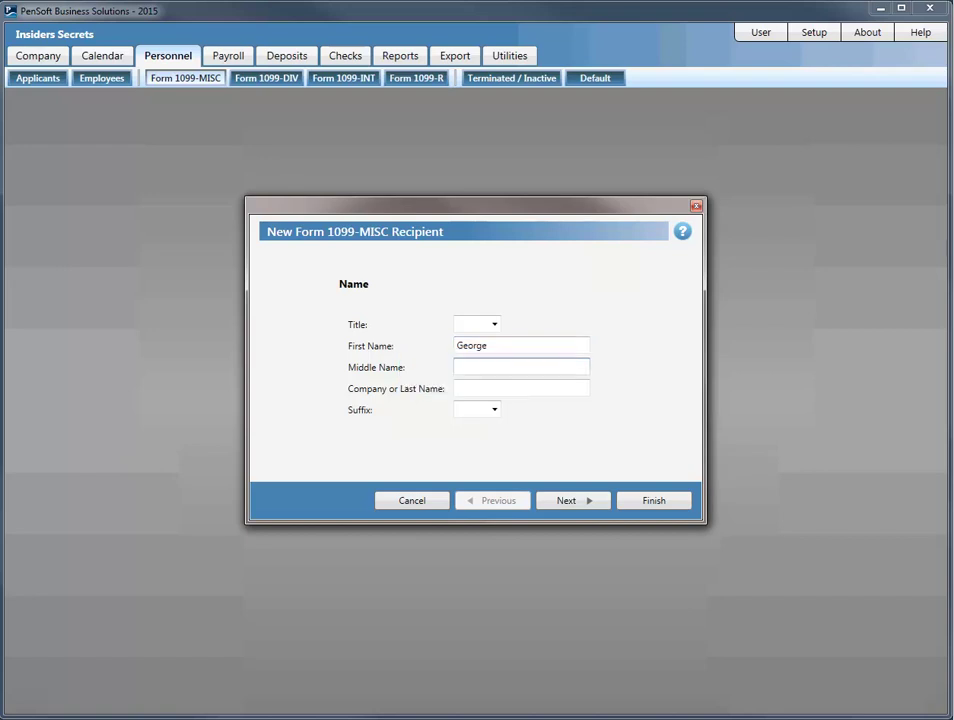
pyautogui.press('Tab')
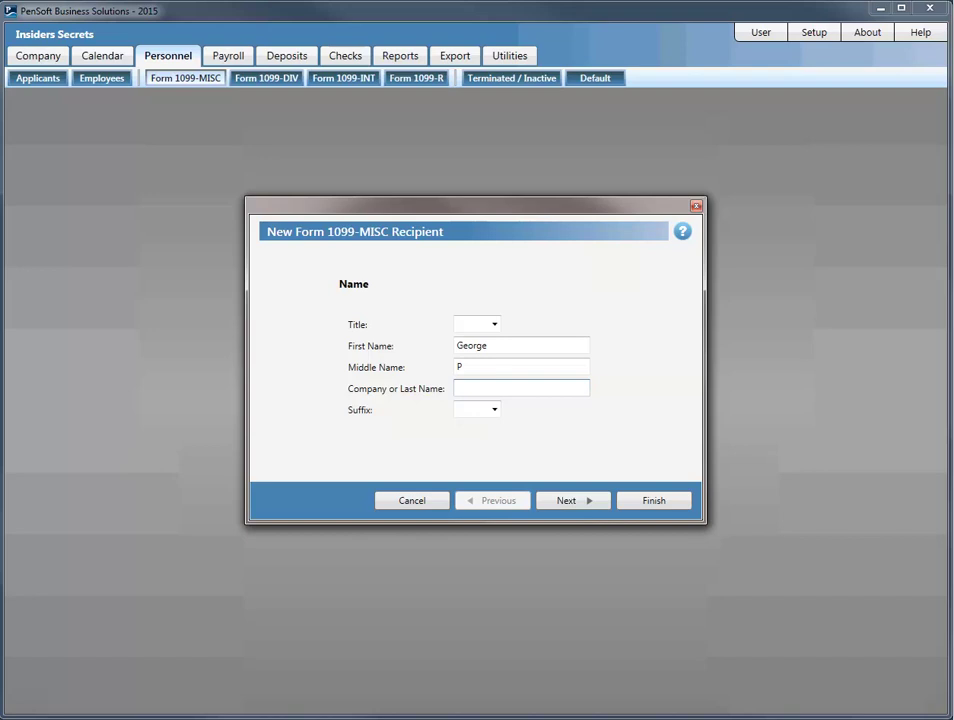
pyautogui.press('Tab')
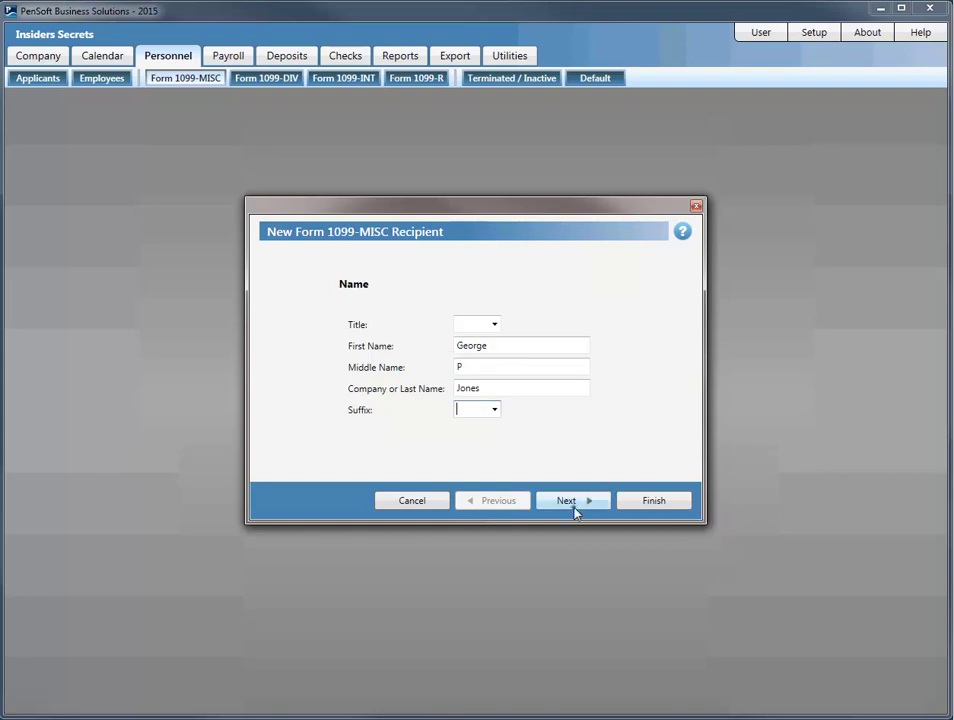
pyautogui.click(576, 508)
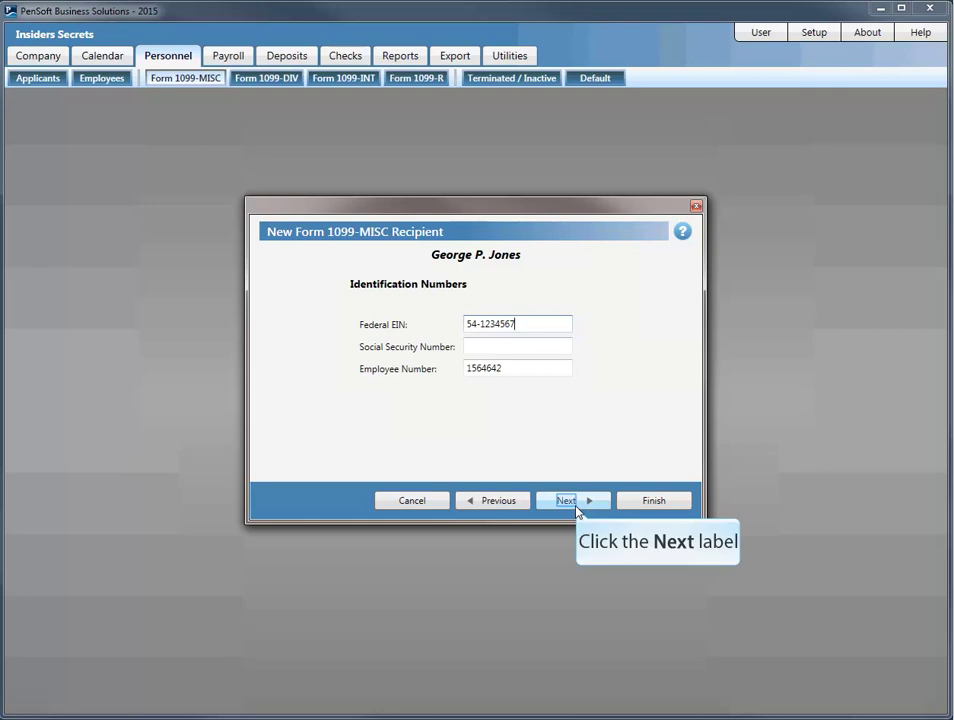
# Enter the contractor's Federal EIN, contract title Landscaping, and account number.
pyautogui.click(576, 505)
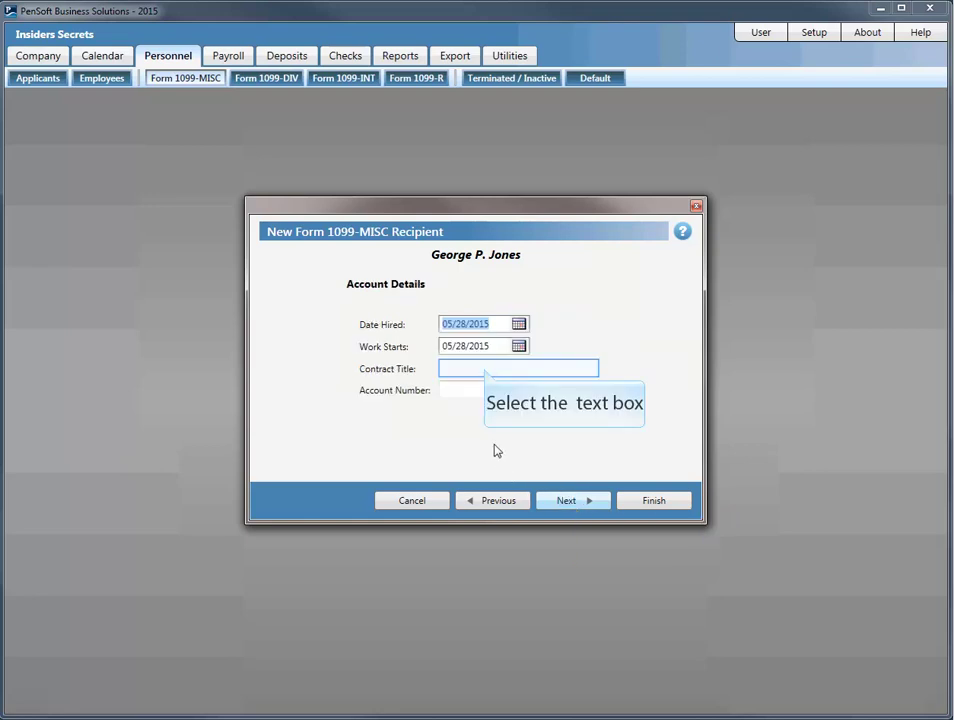
pyautogui.click(485, 372)
pyautogui.write('Landsca')
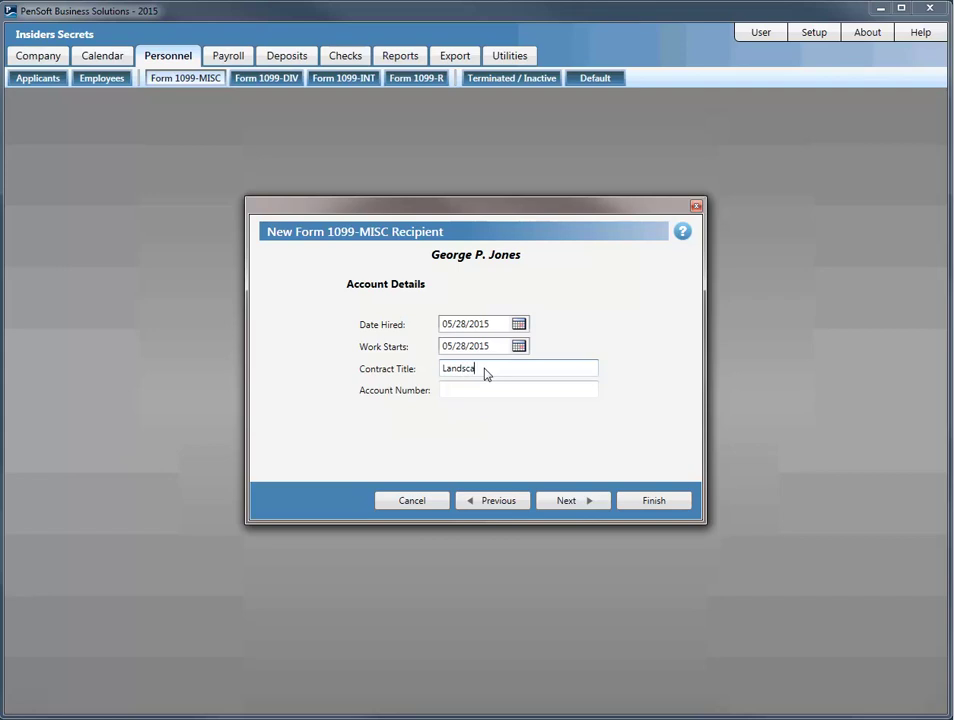
pyautogui.write('pingh')
pyautogui.press('BackSpace')
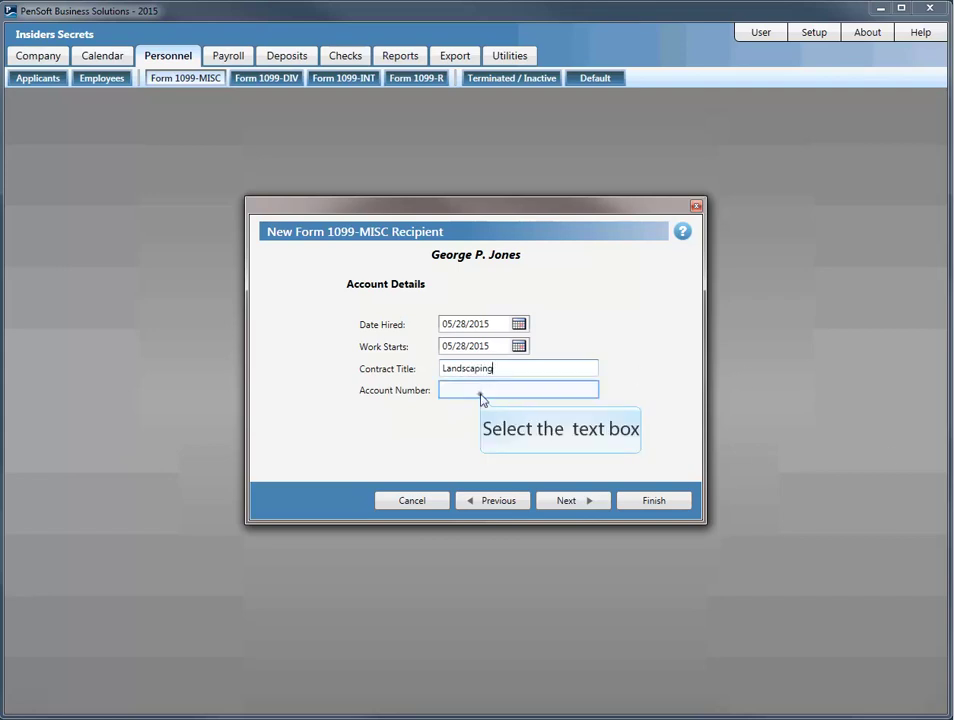
pyautogui.click(481, 394)
pyautogui.write('342')
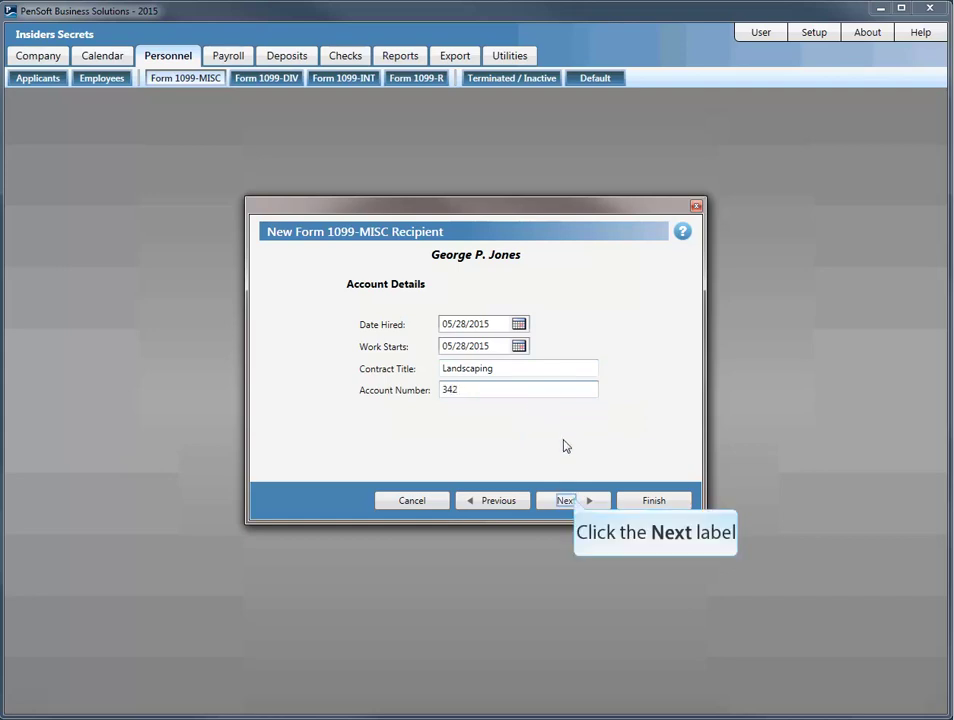
pyautogui.click(575, 501)
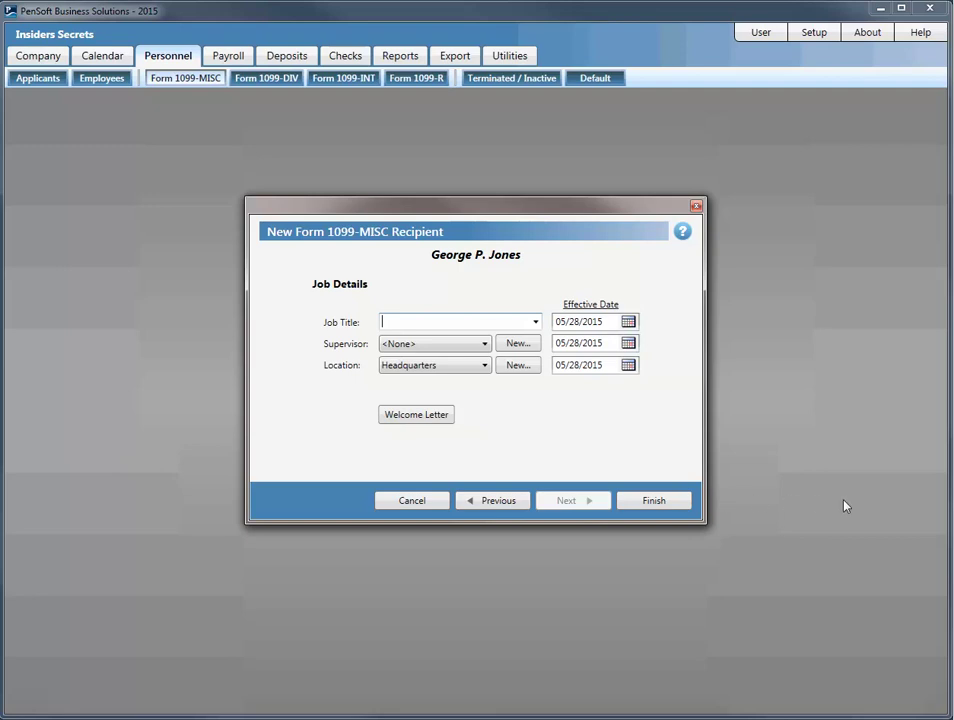
# Set job title Super, choose a supervisor, and finish the 1099-MISC recipient.
pyautogui.write('Super')
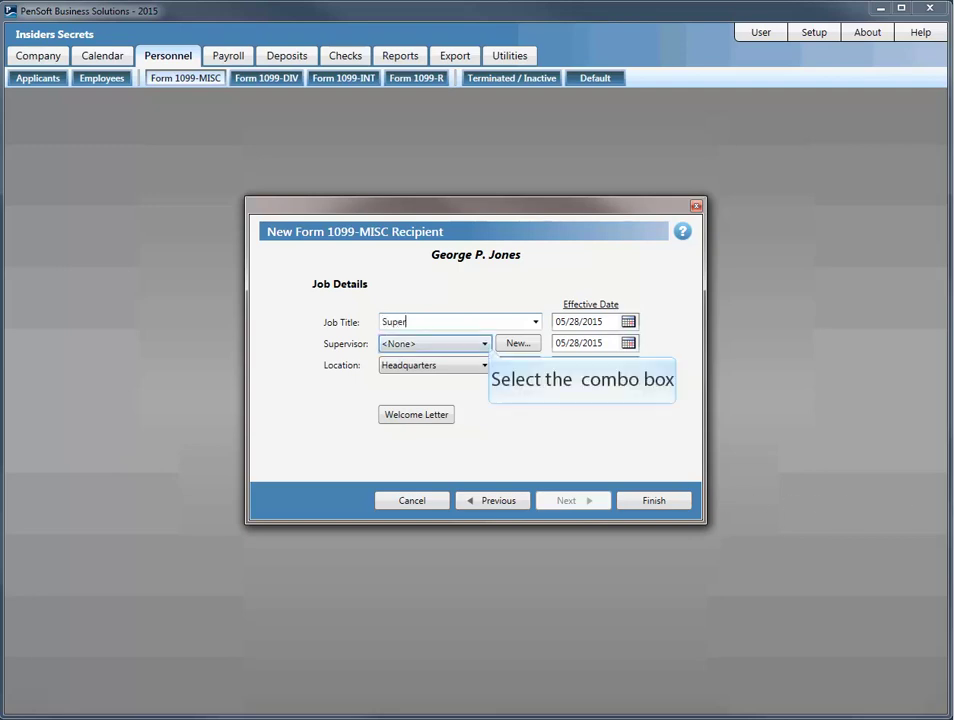
pyautogui.click(487, 345)
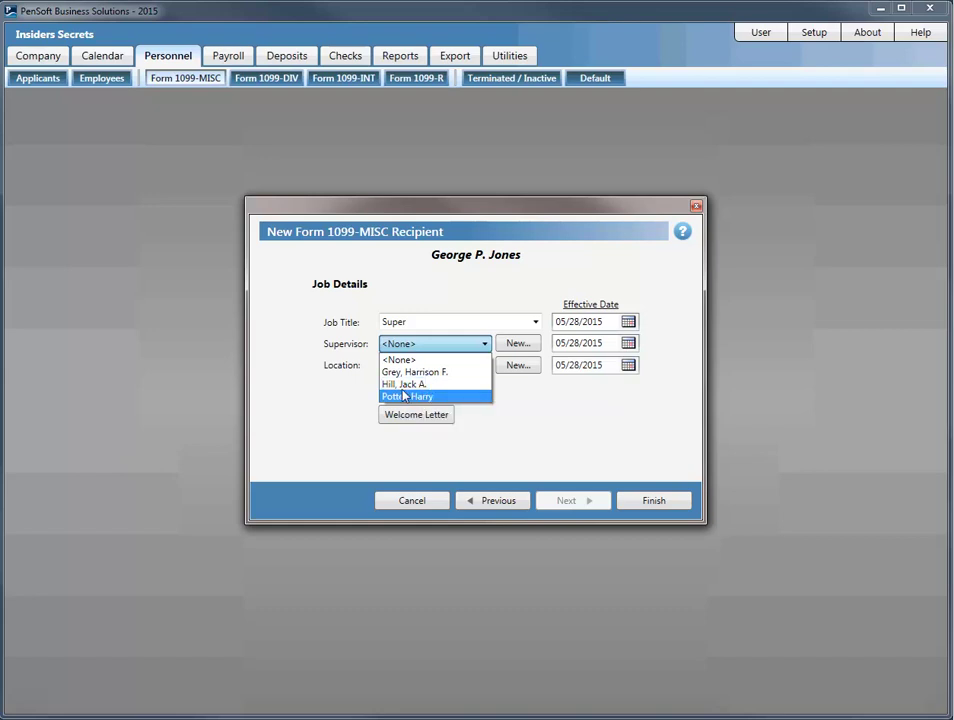
pyautogui.click(403, 385)
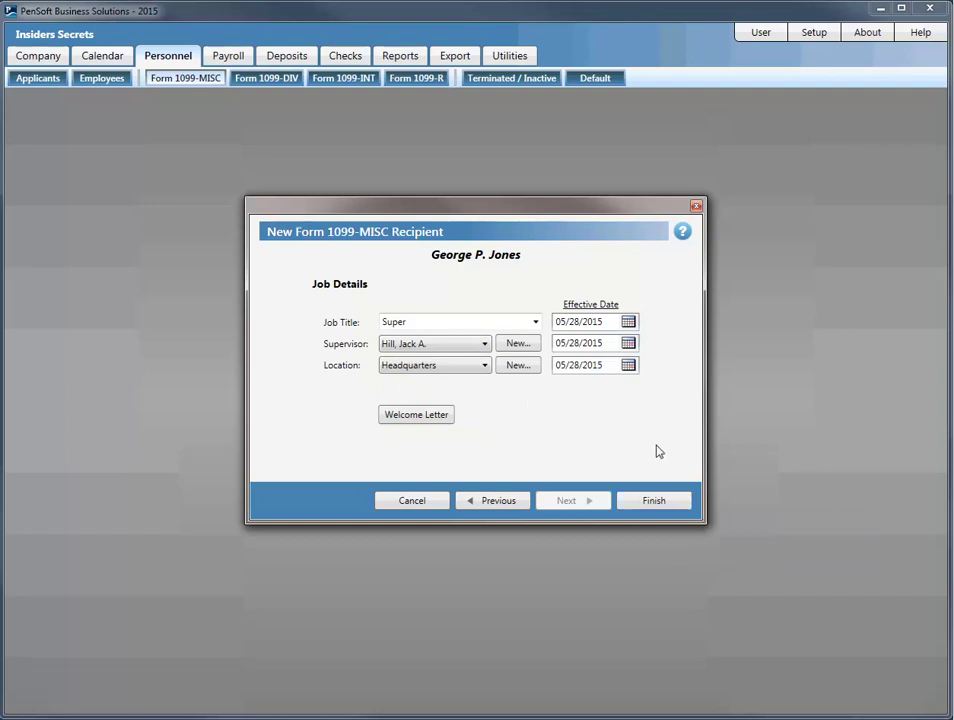
pyautogui.click(680, 505)
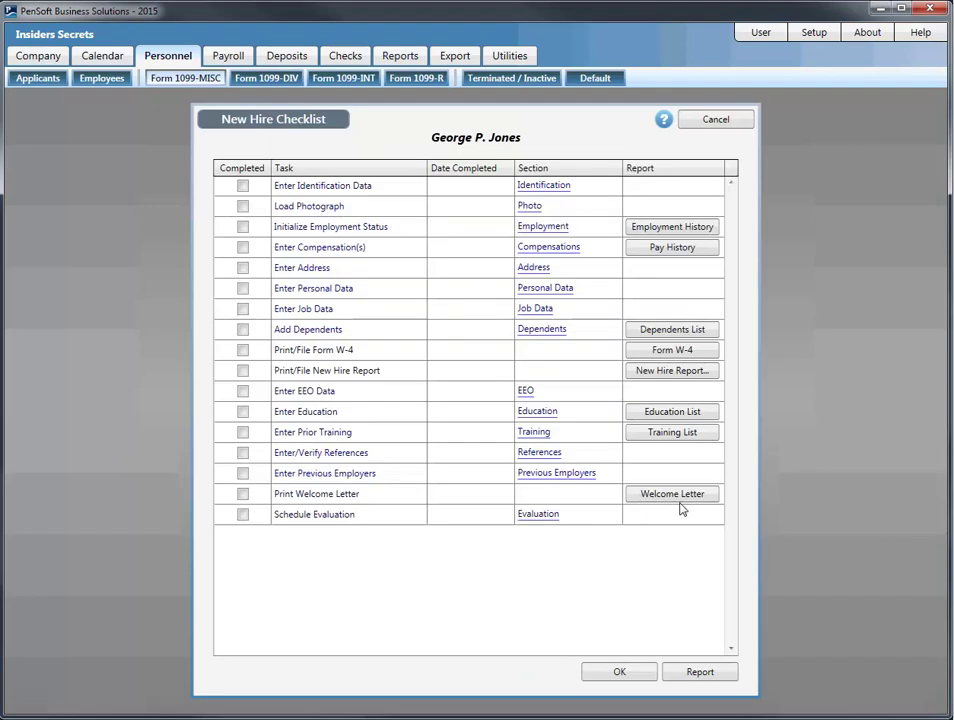
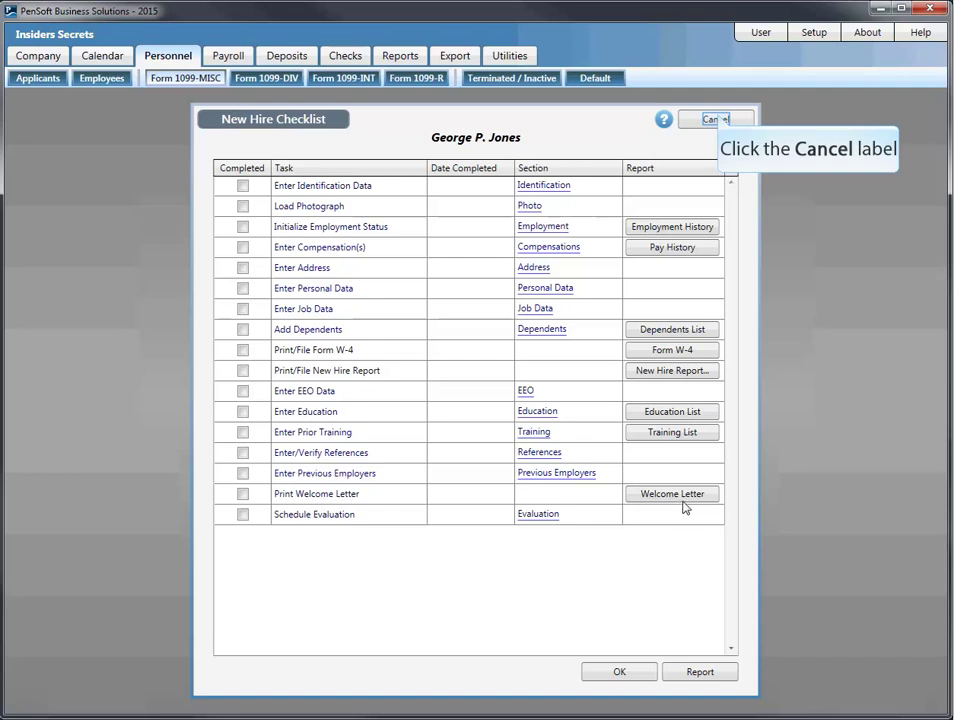
# Dismiss the New Hire Checklist and start adding an attachment to the recipient's record.
pyautogui.click(716, 119)
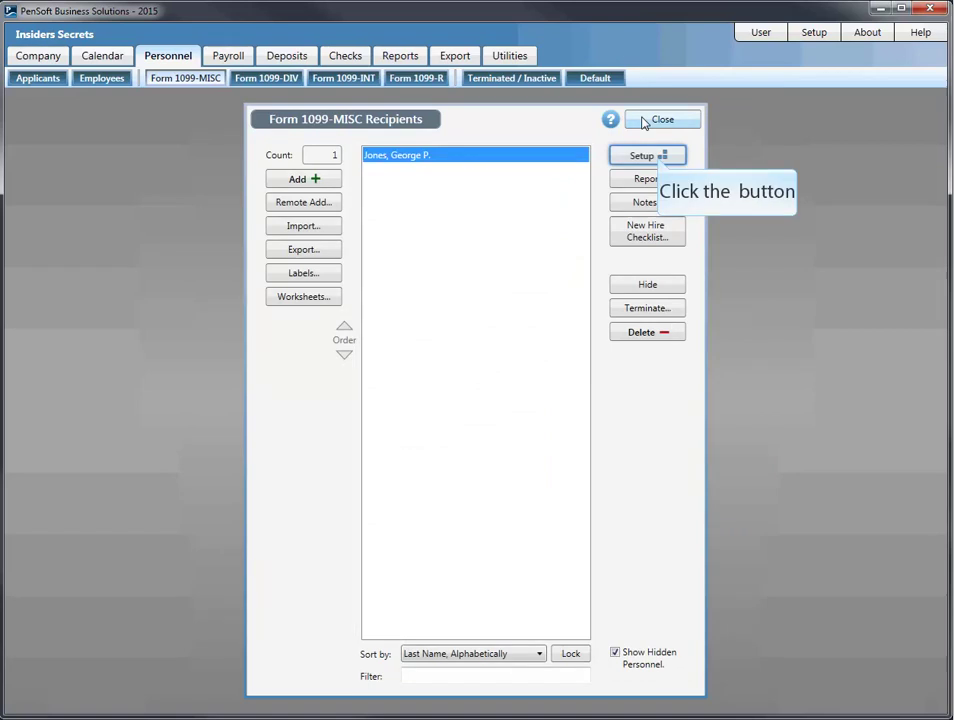
pyautogui.click(662, 157)
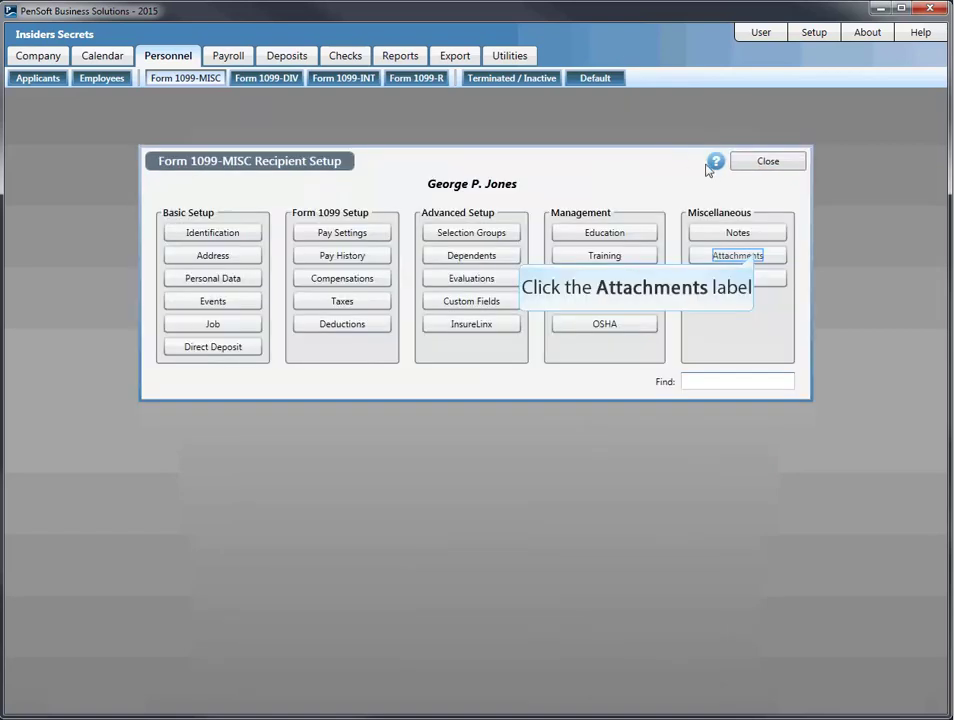
pyautogui.click(757, 257)
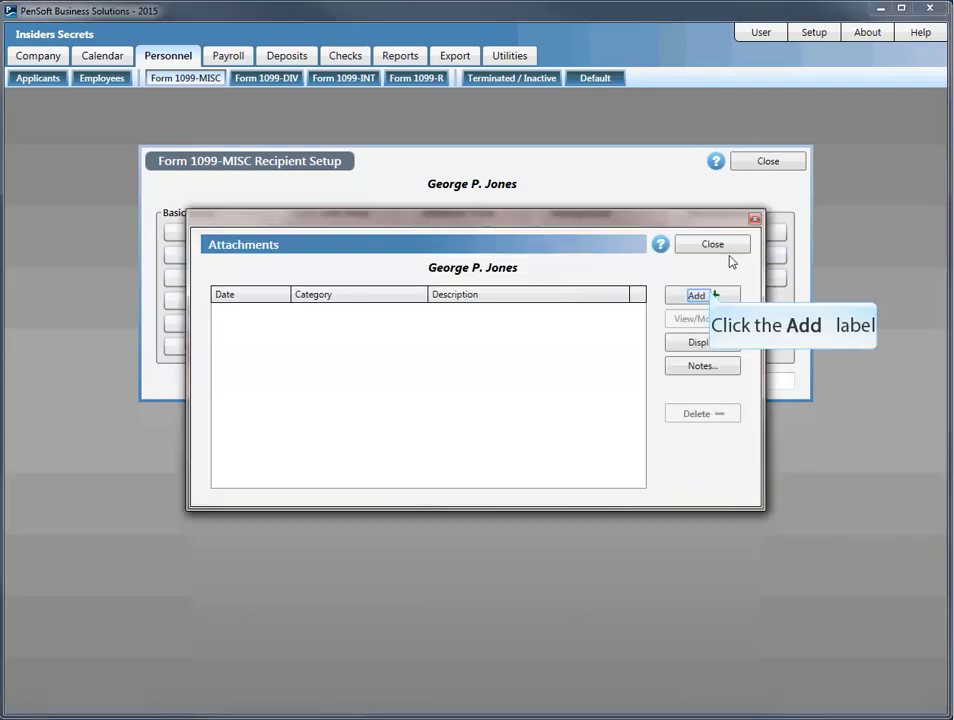
pyautogui.click(713, 294)
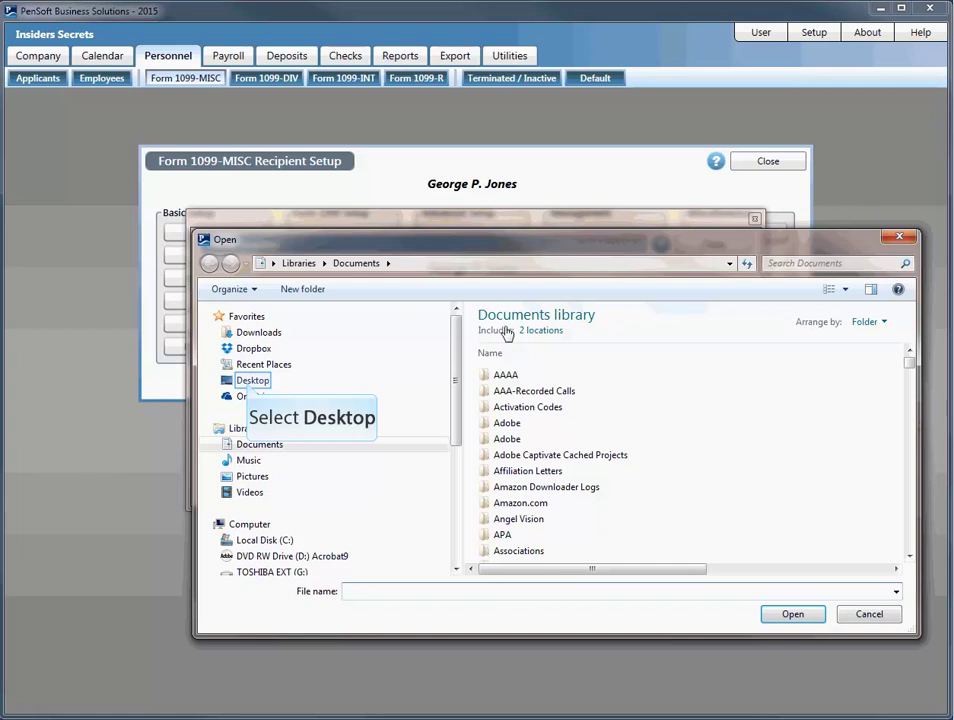
# Choose fprintcard.pdf from the Desktop's 1-Sneak Peek folder as the attachment file.
pyautogui.click(250, 382)
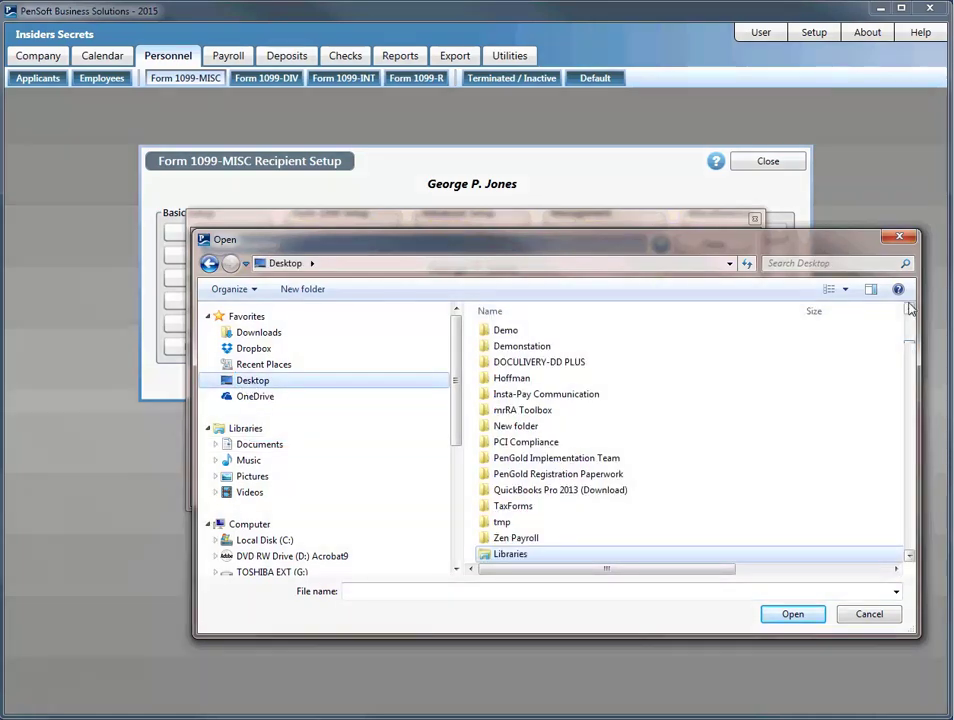
pyautogui.doubleClick(521, 350)
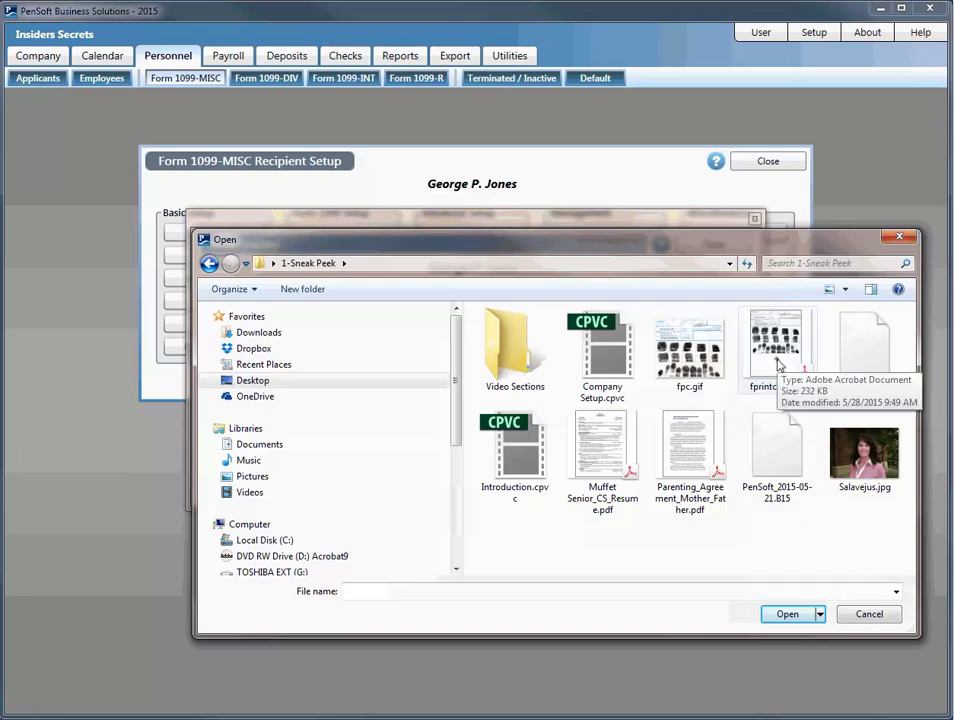
pyautogui.click(779, 365)
pyautogui.click(788, 614)
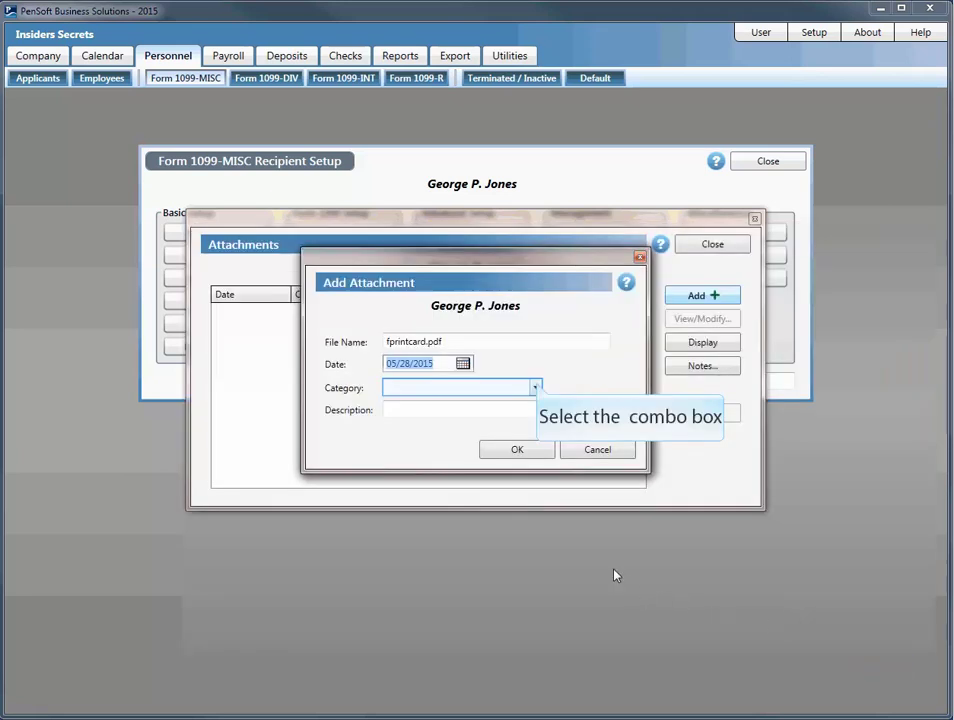
# Save the fprintcard.pdf attachment with category and description 'Fingerprint Card', then display it.
pyautogui.click(536, 387)
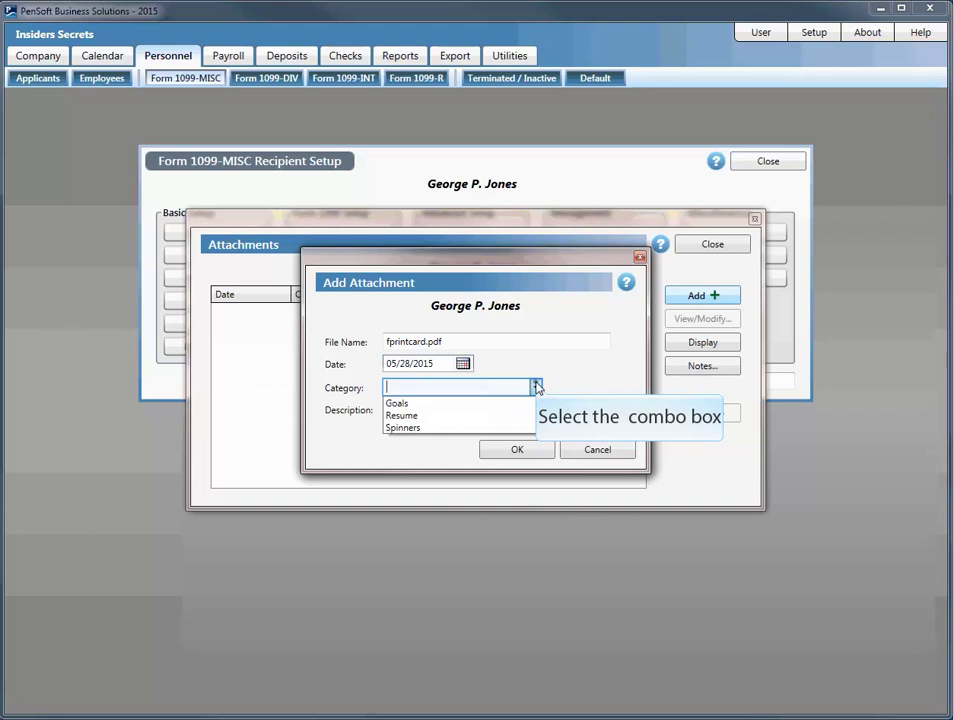
pyautogui.click(536, 387)
pyautogui.write('Fingerprint Card')
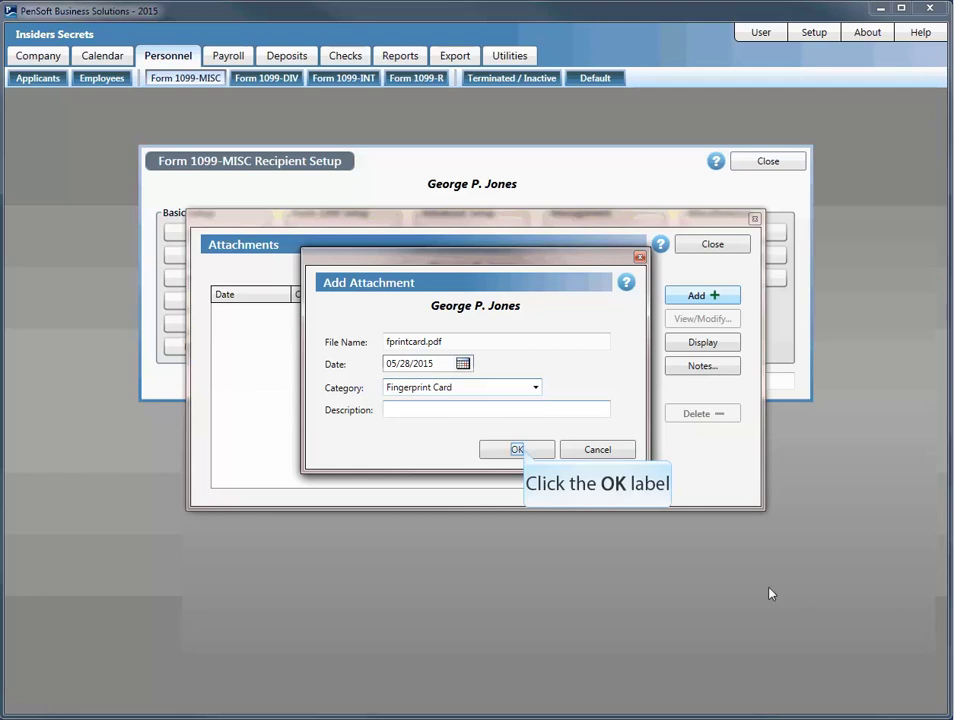
pyautogui.click(520, 450)
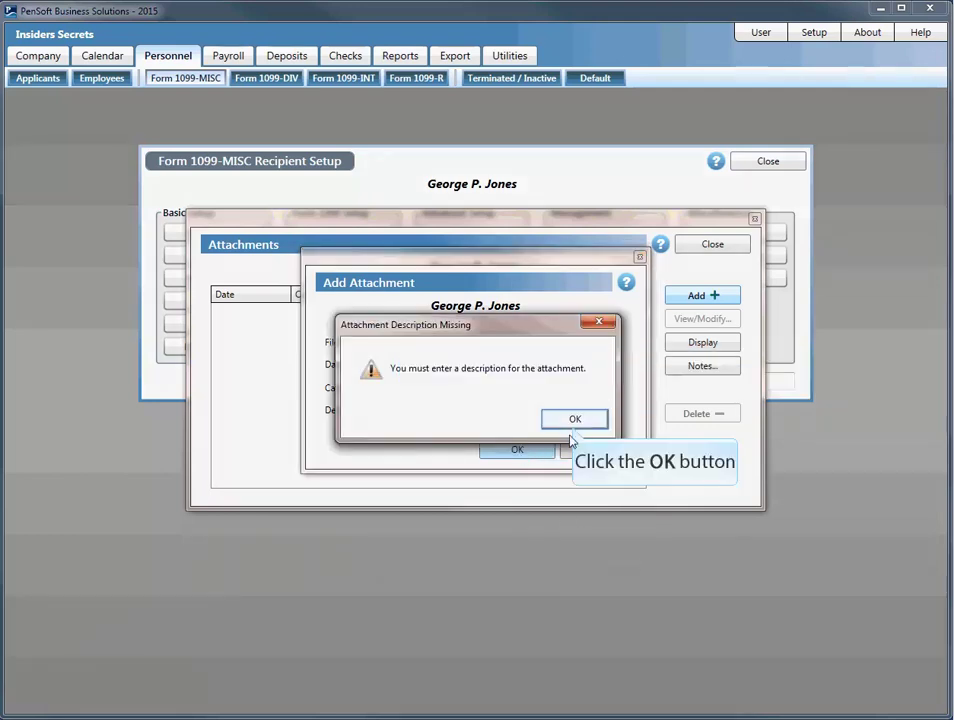
pyautogui.click(575, 420)
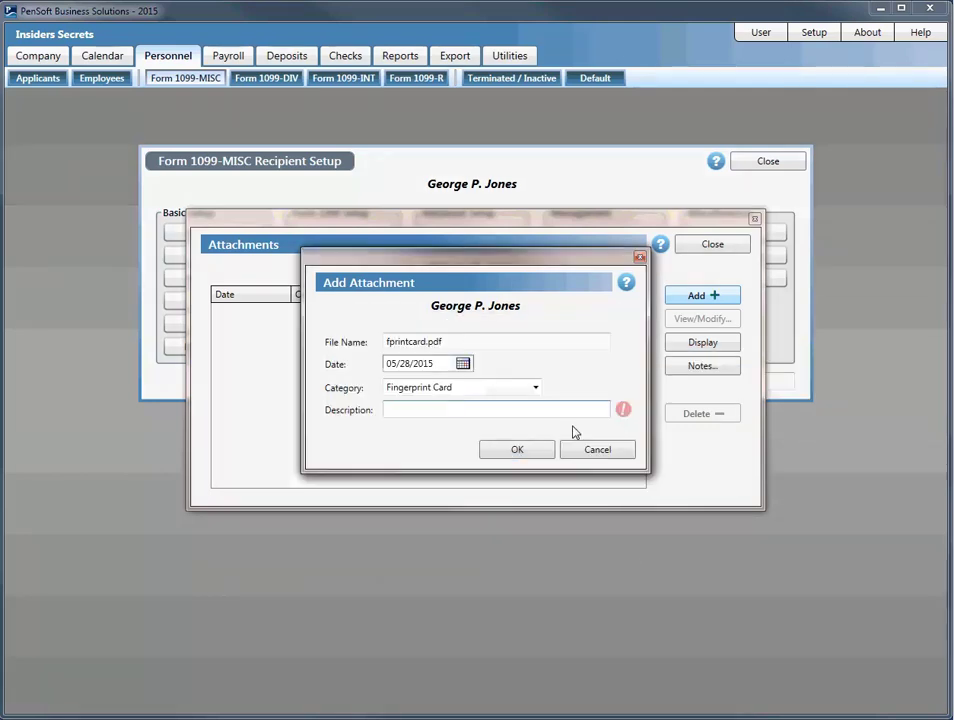
pyautogui.write('Fingerprint Card')
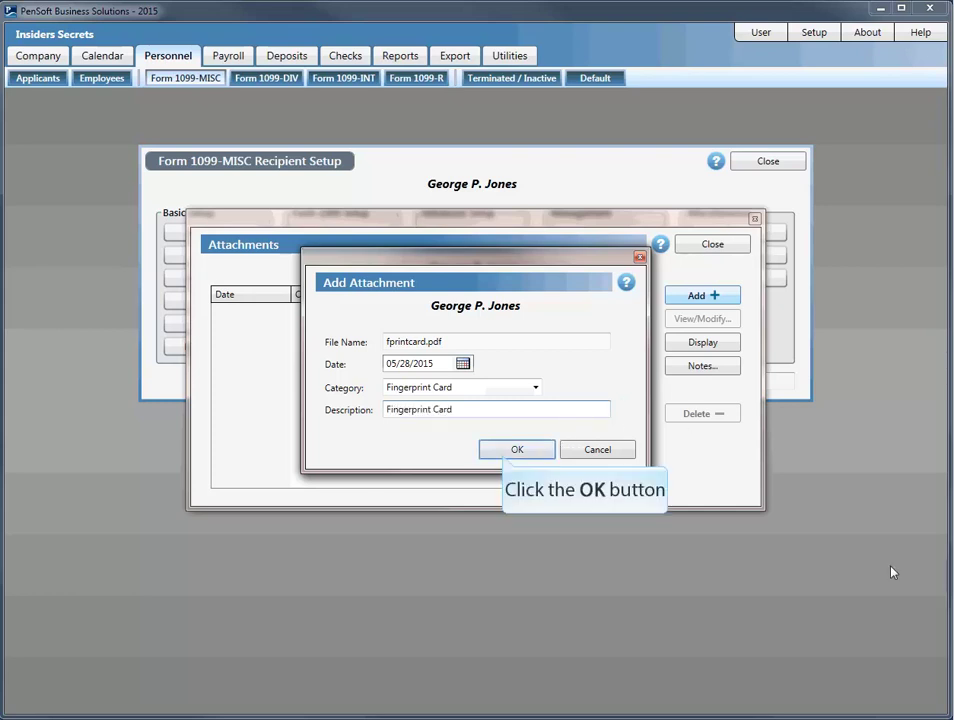
pyautogui.click(503, 451)
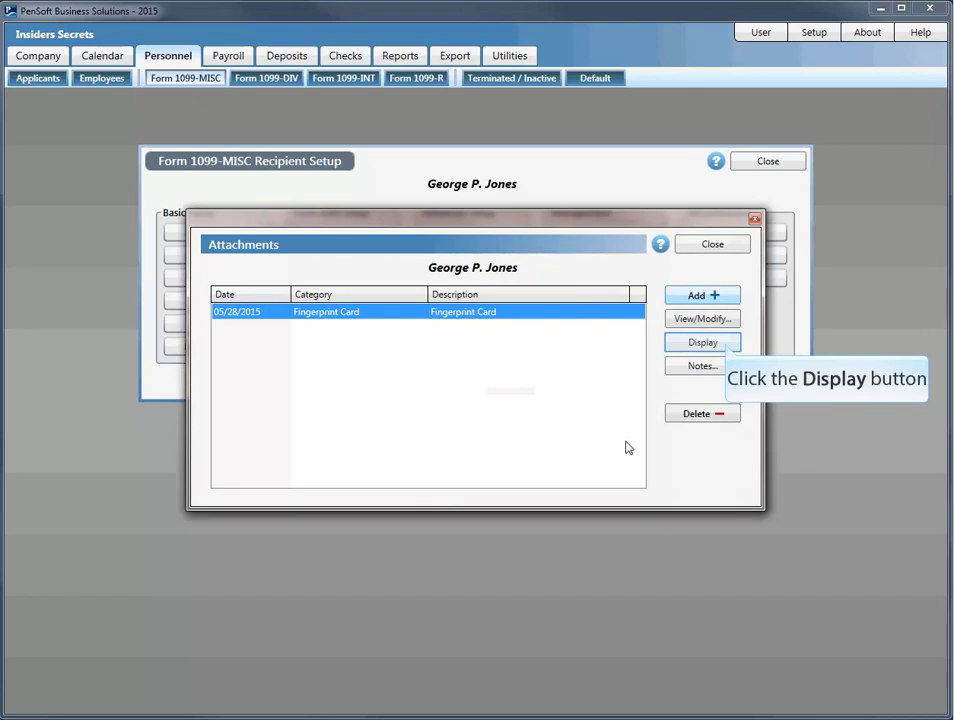
pyautogui.click(722, 345)
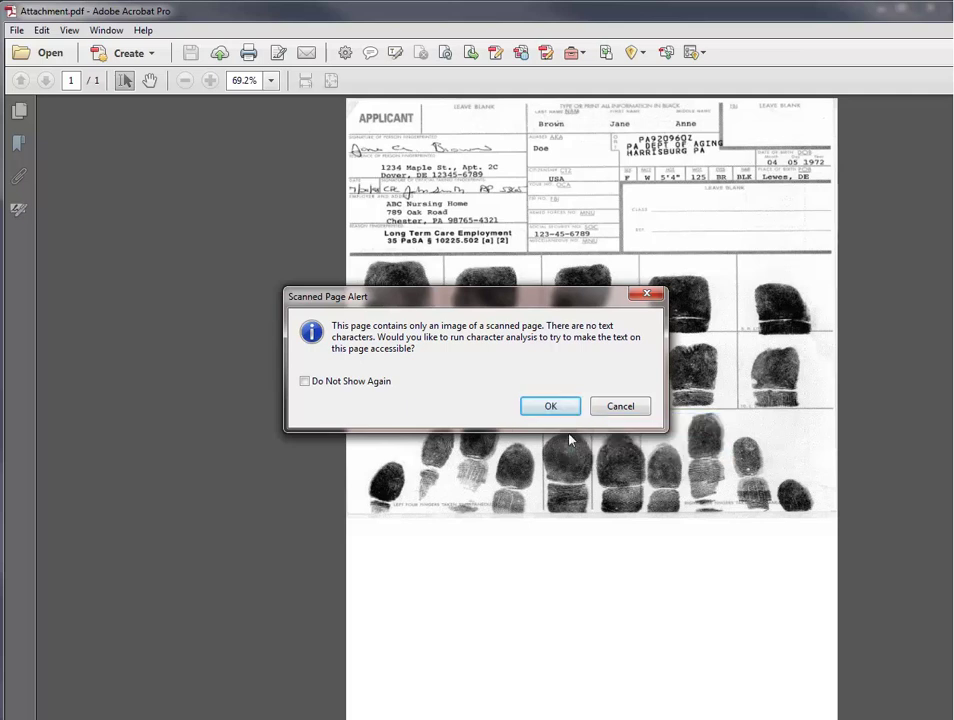
# Run text recognition on the scanned fingerprint card page, then close the attachments window.
pyautogui.click(552, 406)
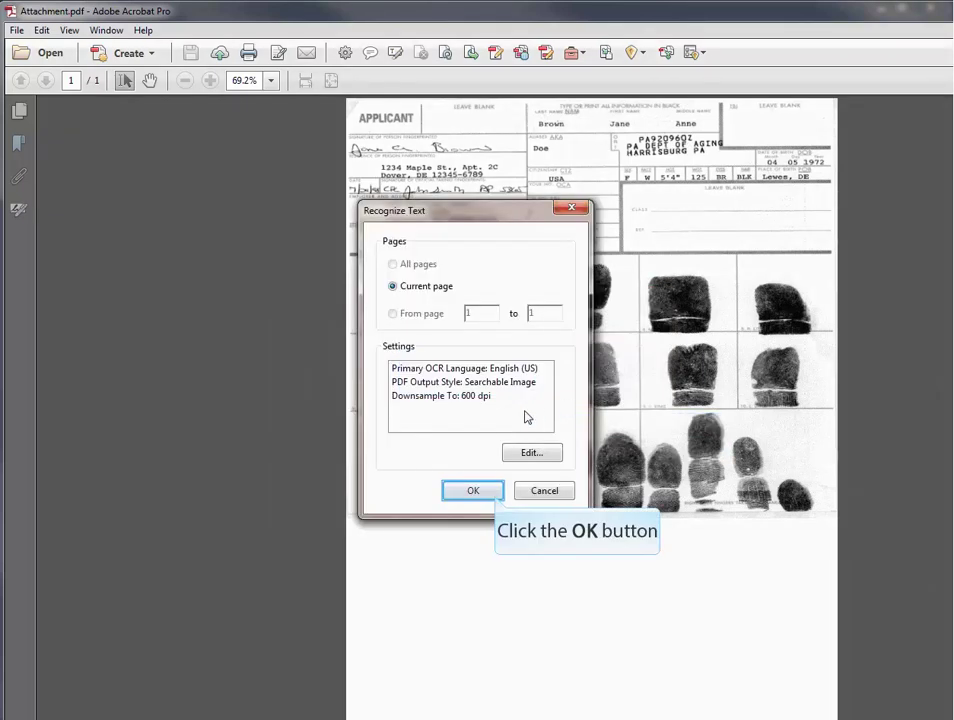
pyautogui.click(494, 499)
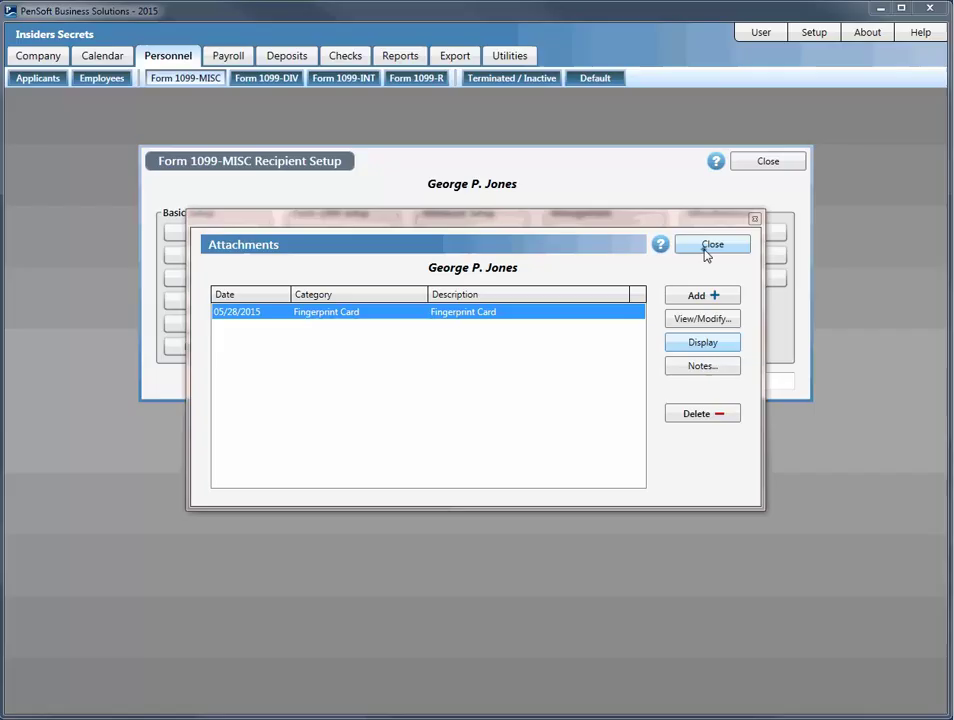
pyautogui.click(705, 252)
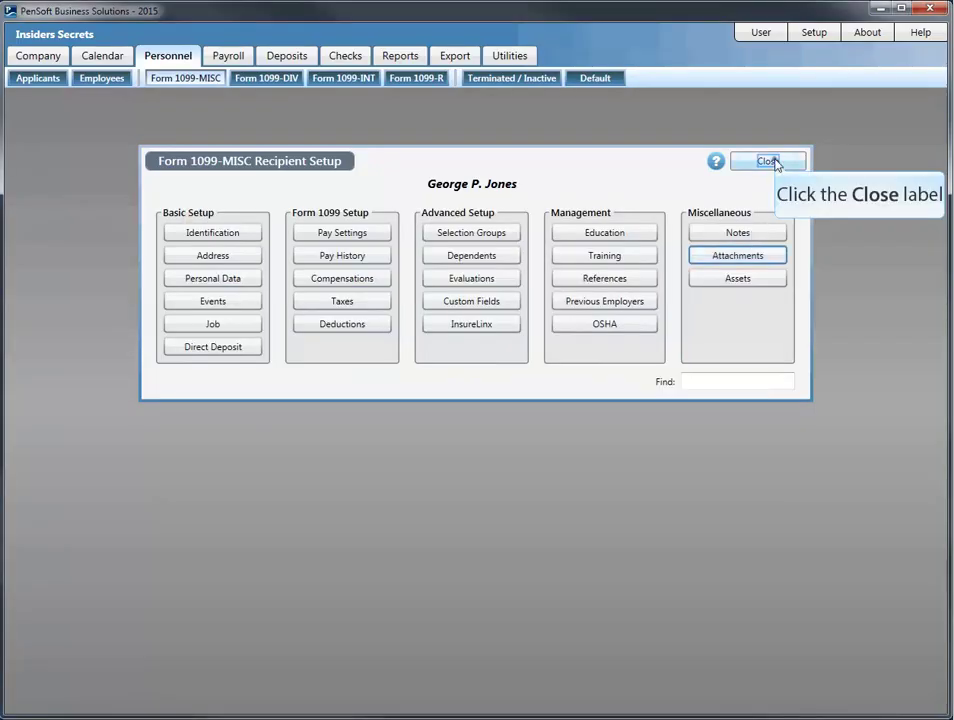
# Close and reopen the Form 1099-MISC recipients list and the recipient's setup options.
pyautogui.click(766, 161)
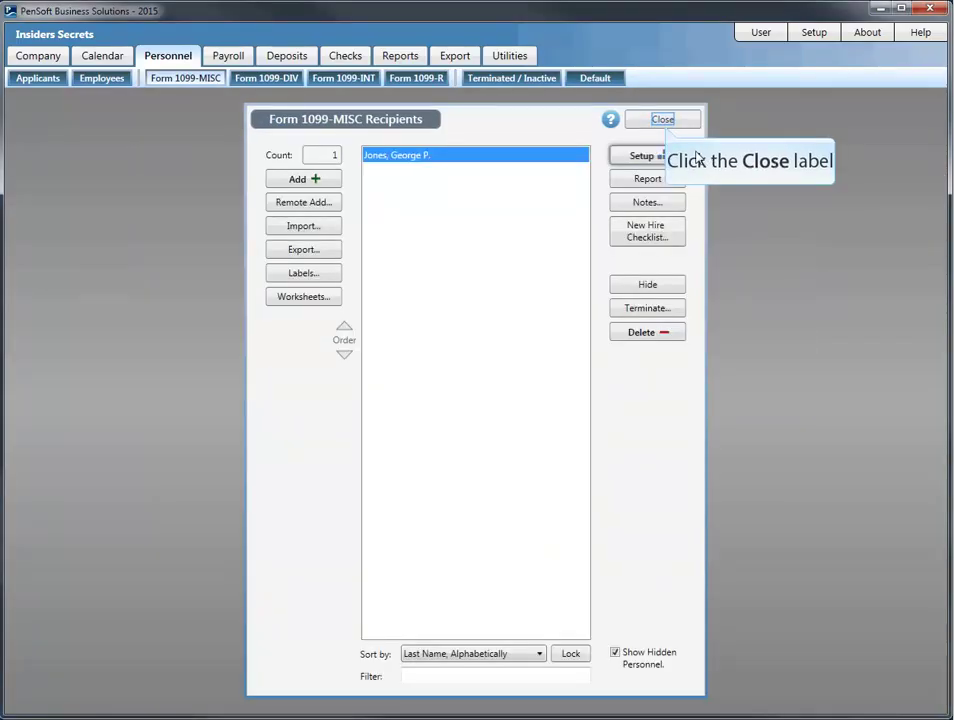
pyautogui.click(663, 120)
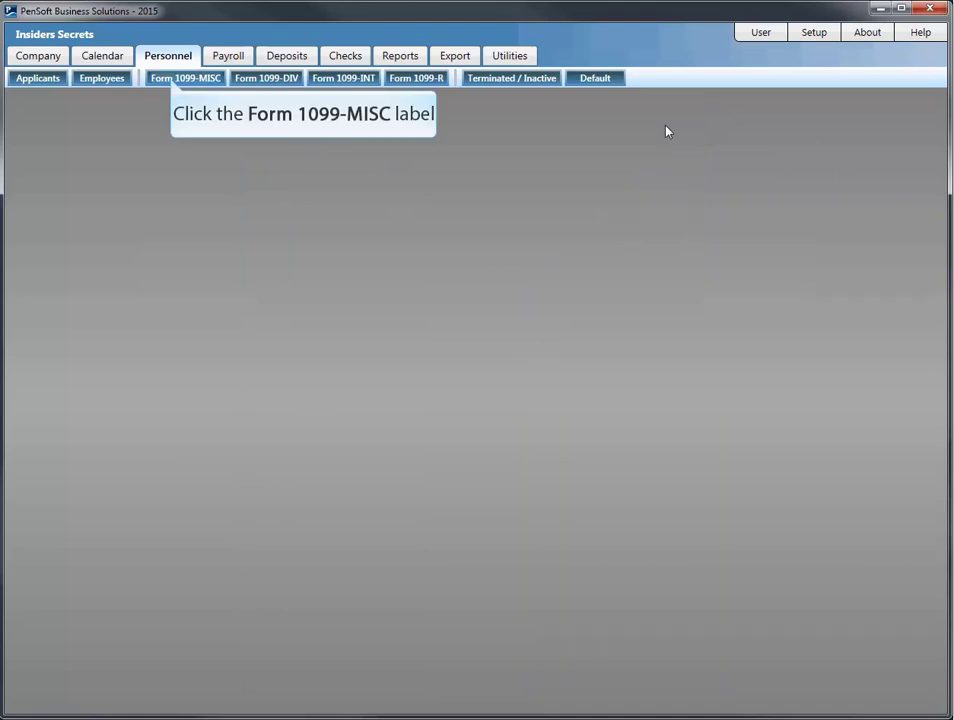
pyautogui.click(172, 82)
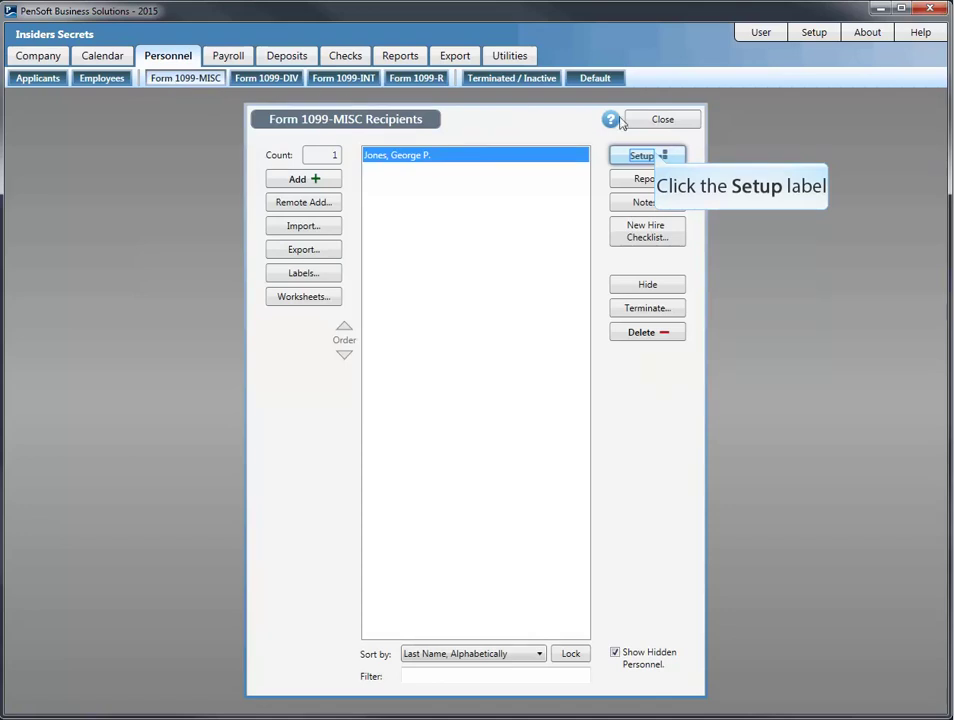
pyautogui.click(657, 155)
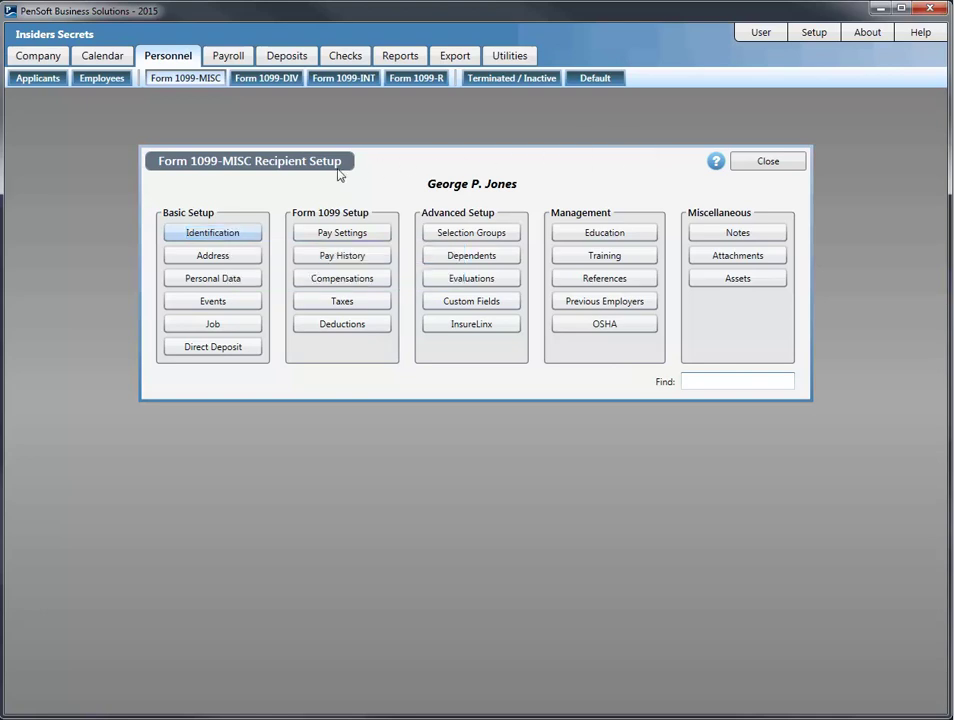
# Review the recipient's Identification and Personal Data without changes, then close the setup form.
pyautogui.click(226, 233)
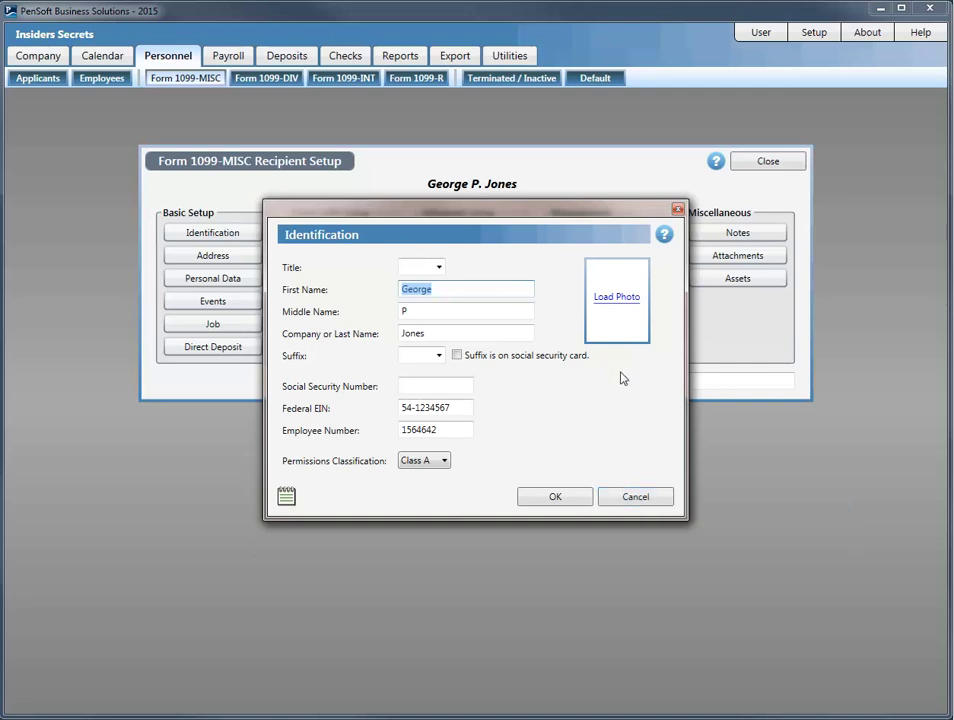
pyautogui.click(638, 497)
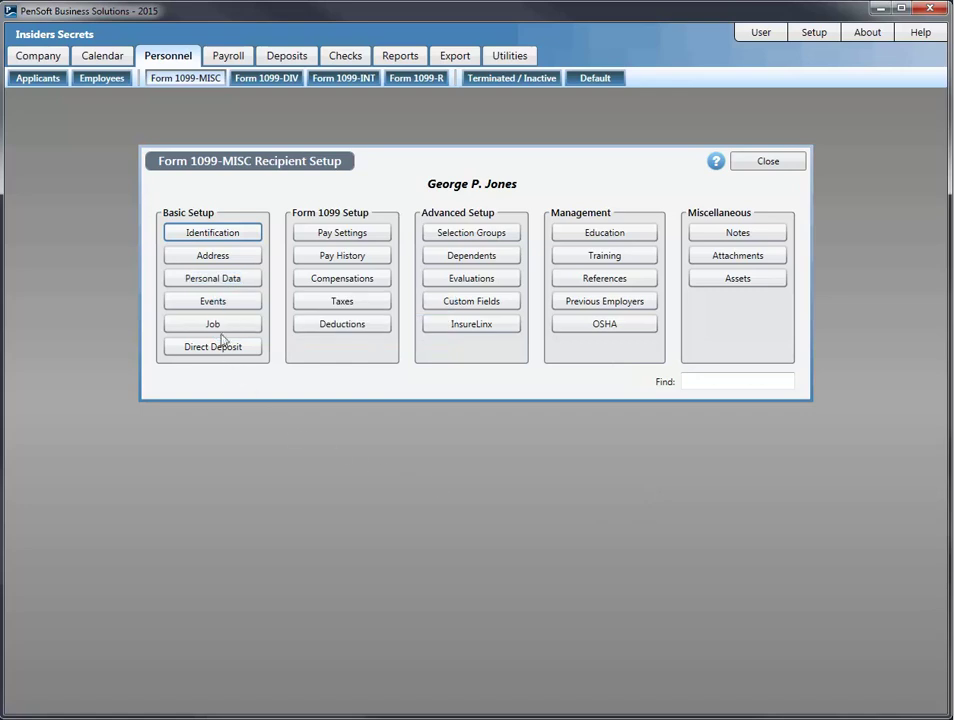
pyautogui.click(215, 283)
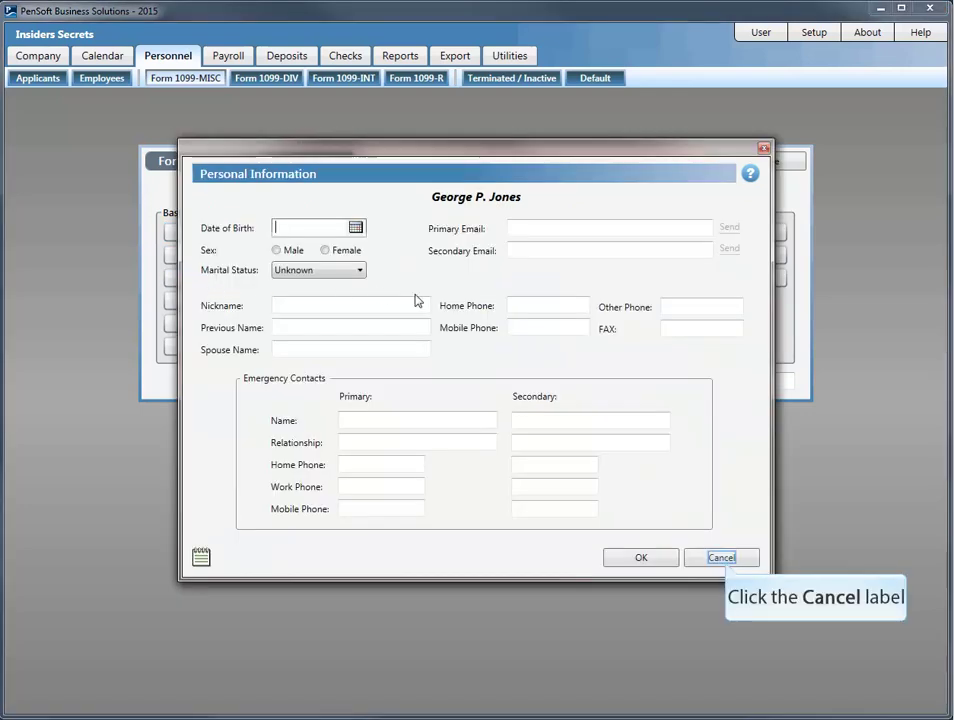
pyautogui.click(724, 560)
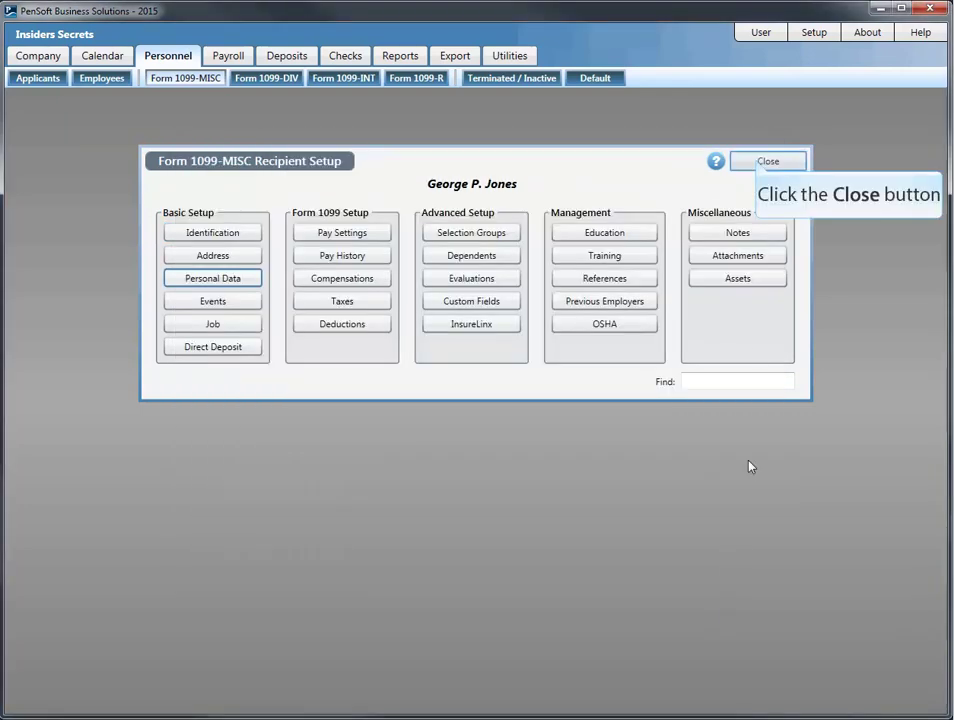
pyautogui.click(757, 162)
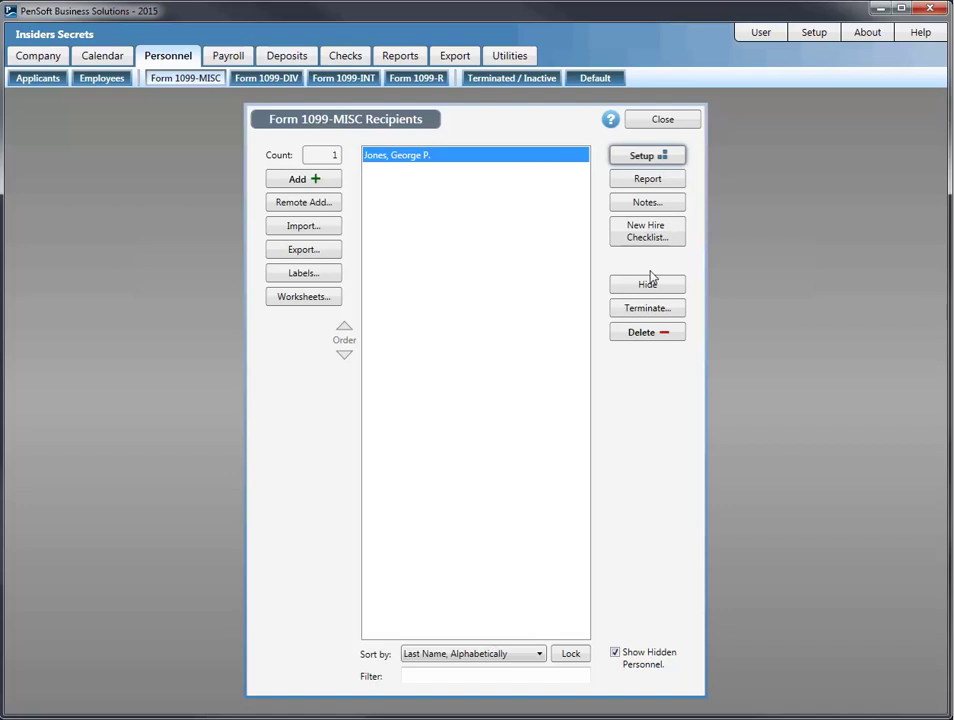
# Terminate the recipient with type Unknown and reason 'Contracted Ended'.
pyautogui.click(647, 307)
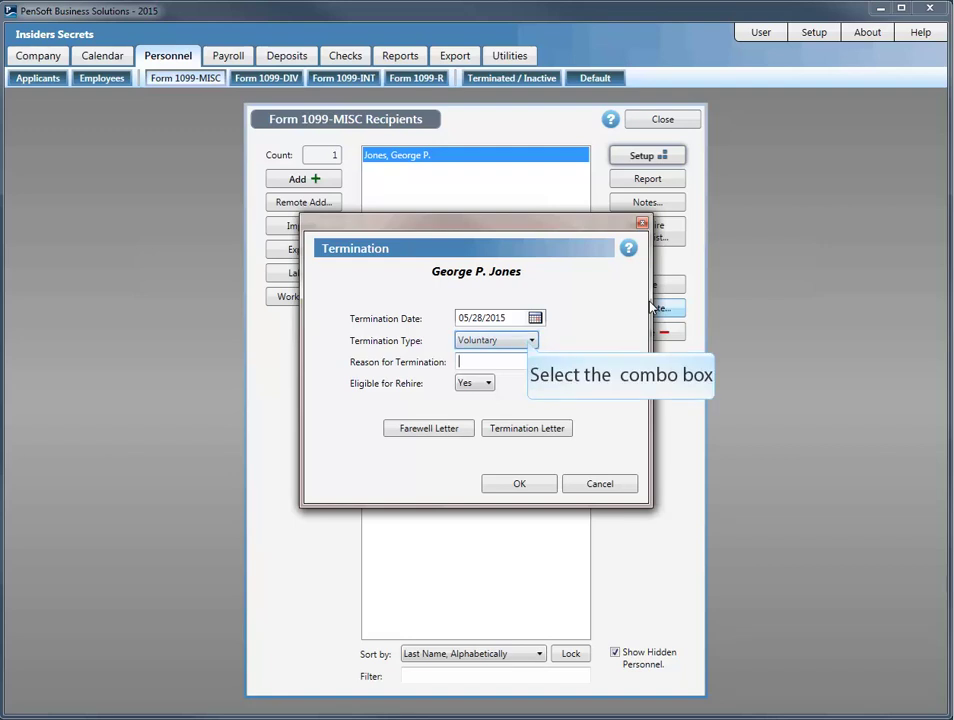
pyautogui.click(531, 341)
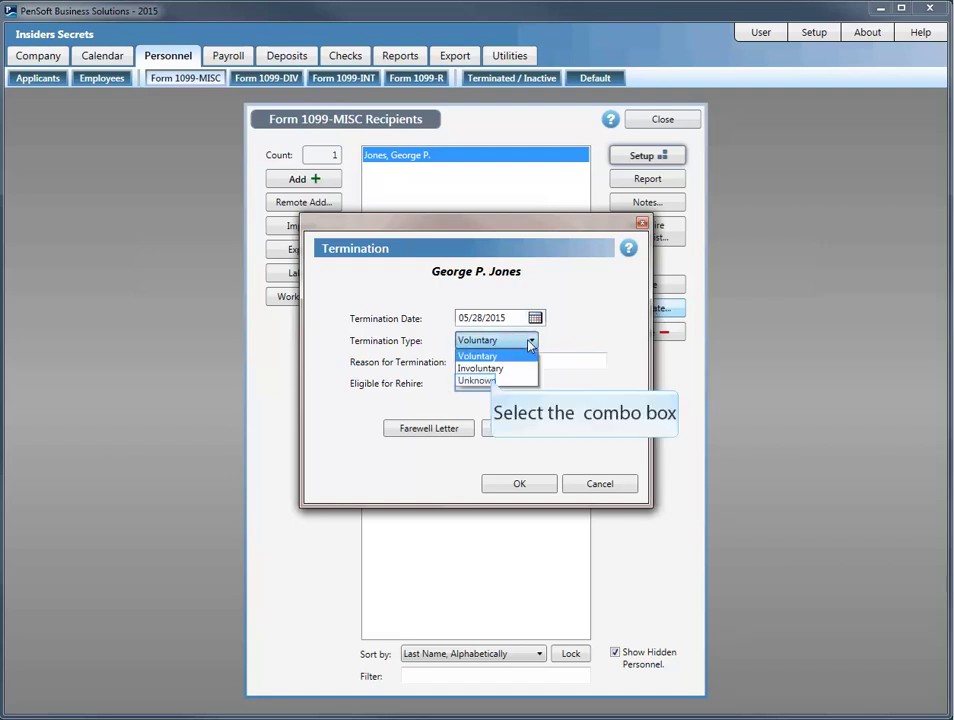
pyautogui.click(492, 382)
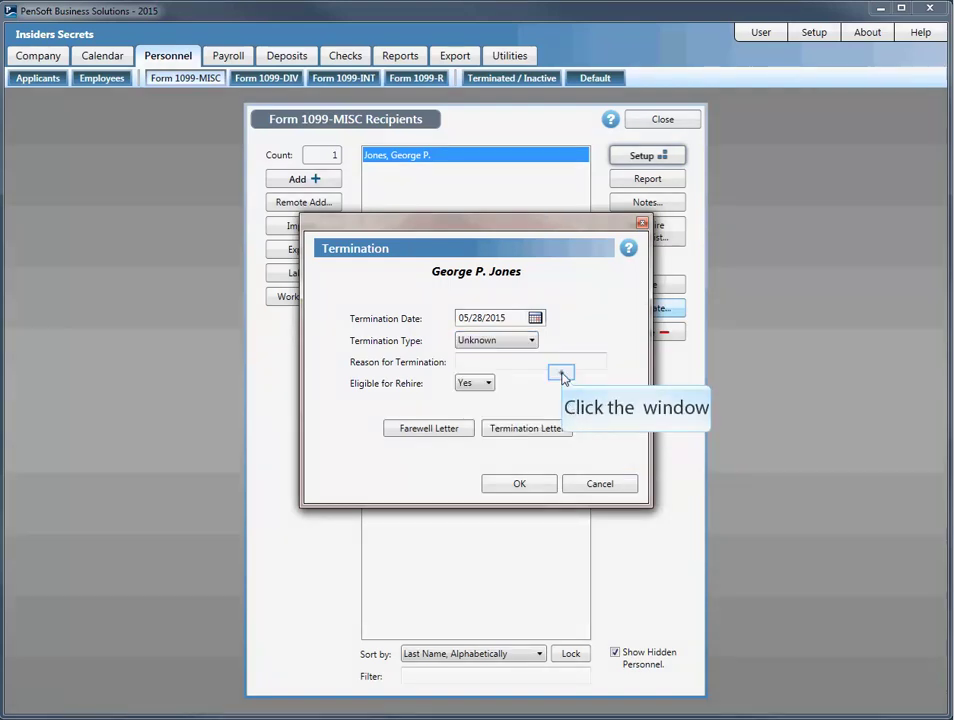
pyautogui.click(562, 375)
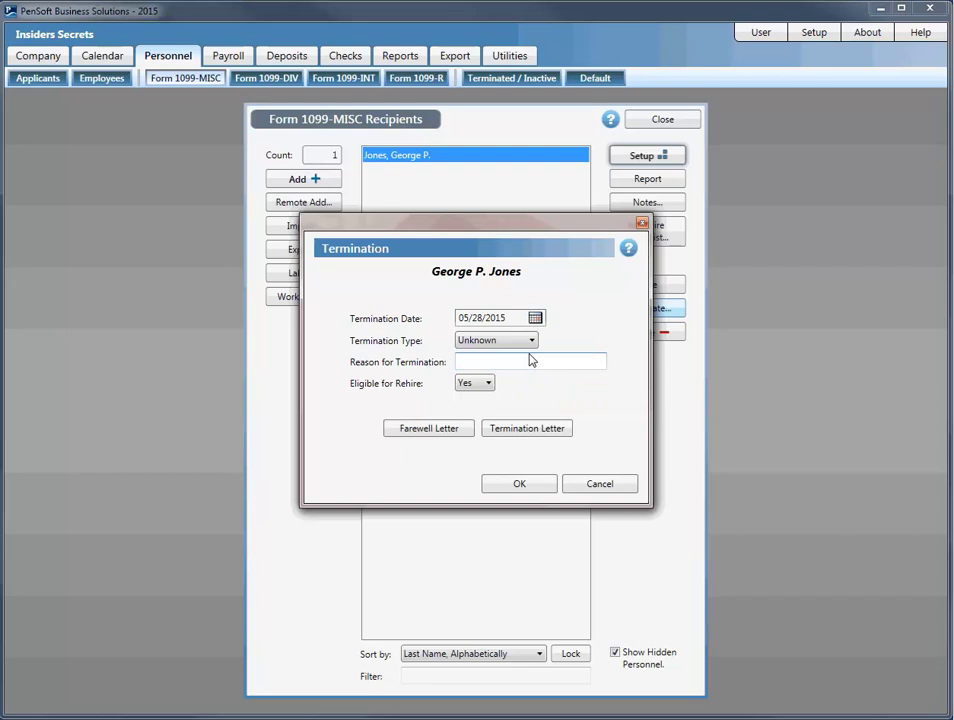
pyautogui.write('Contracted Ended')
pyautogui.press('Tab')
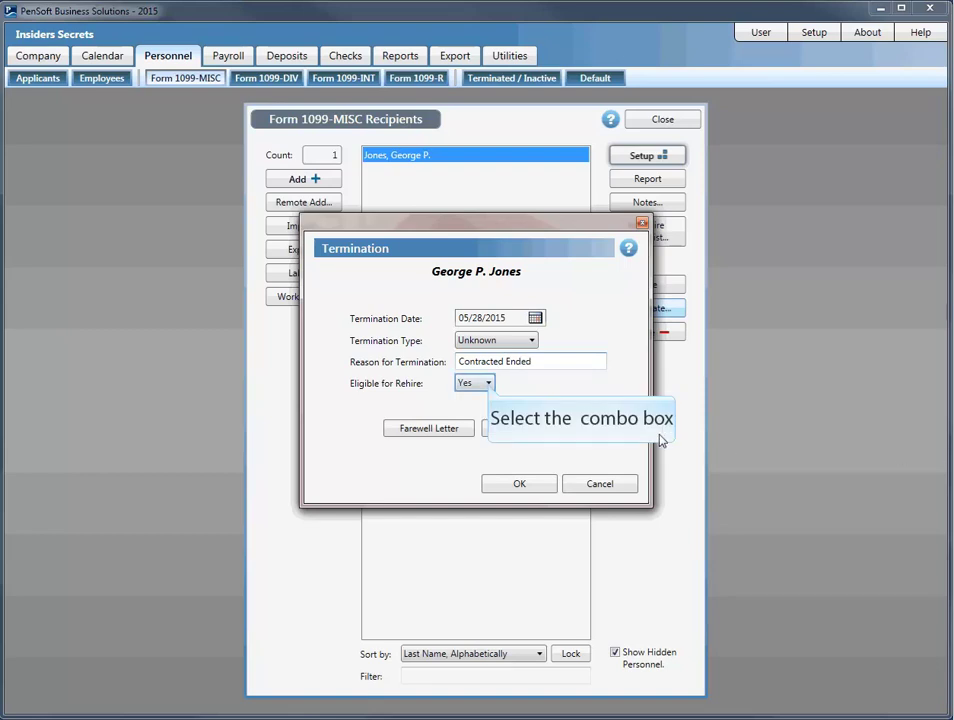
# Keep the recipient eligible for rehire, confirm the termination, and show the Terminated / Inactive list.
pyautogui.click(488, 385)
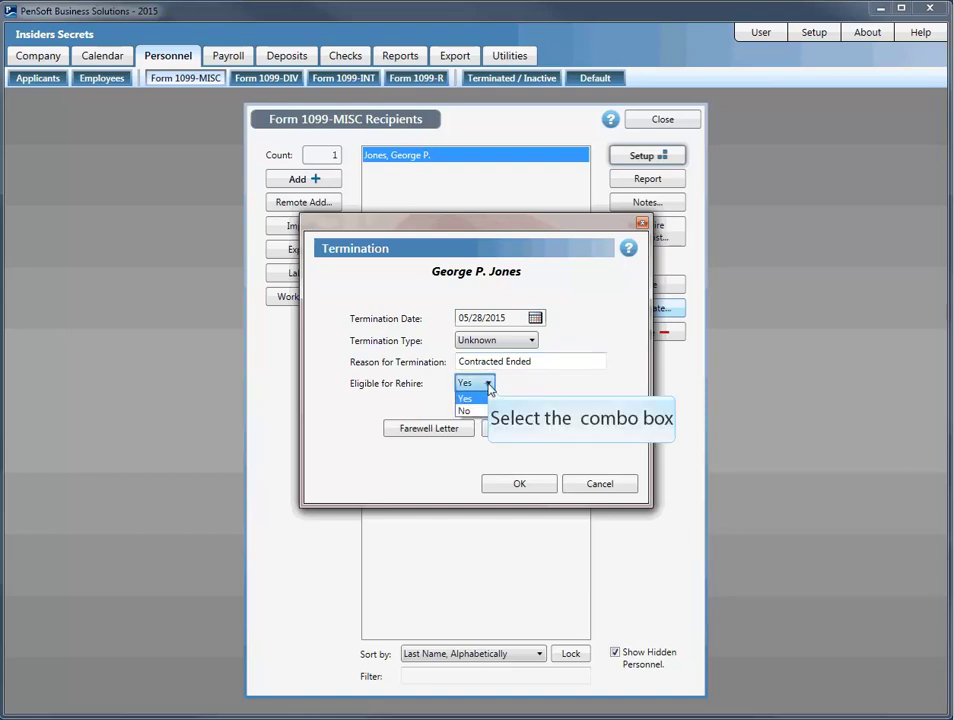
pyautogui.click(488, 385)
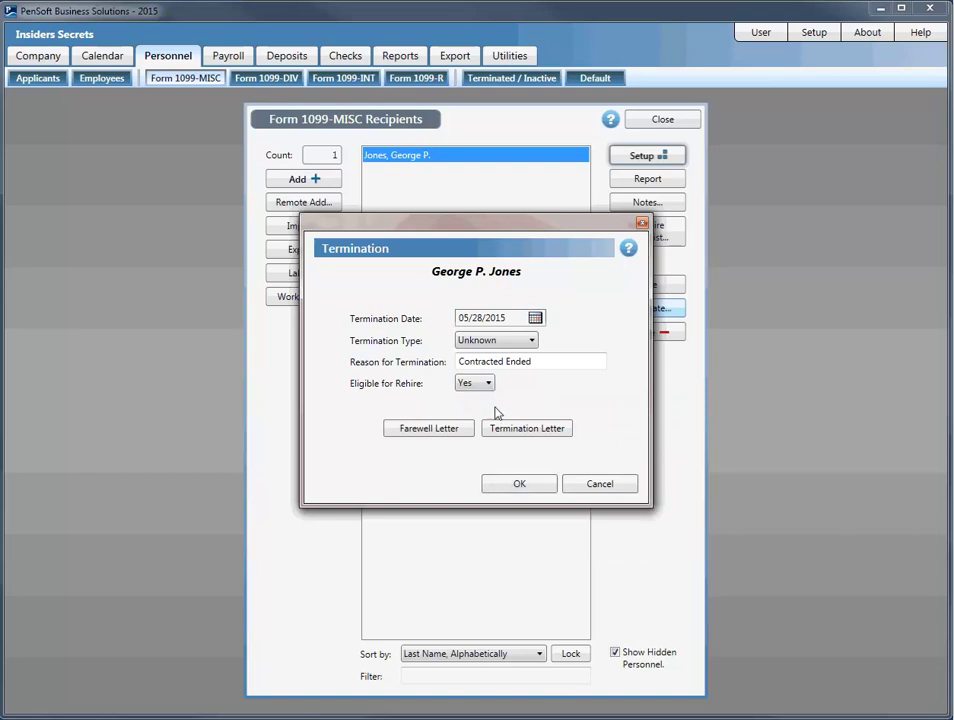
pyautogui.click(499, 490)
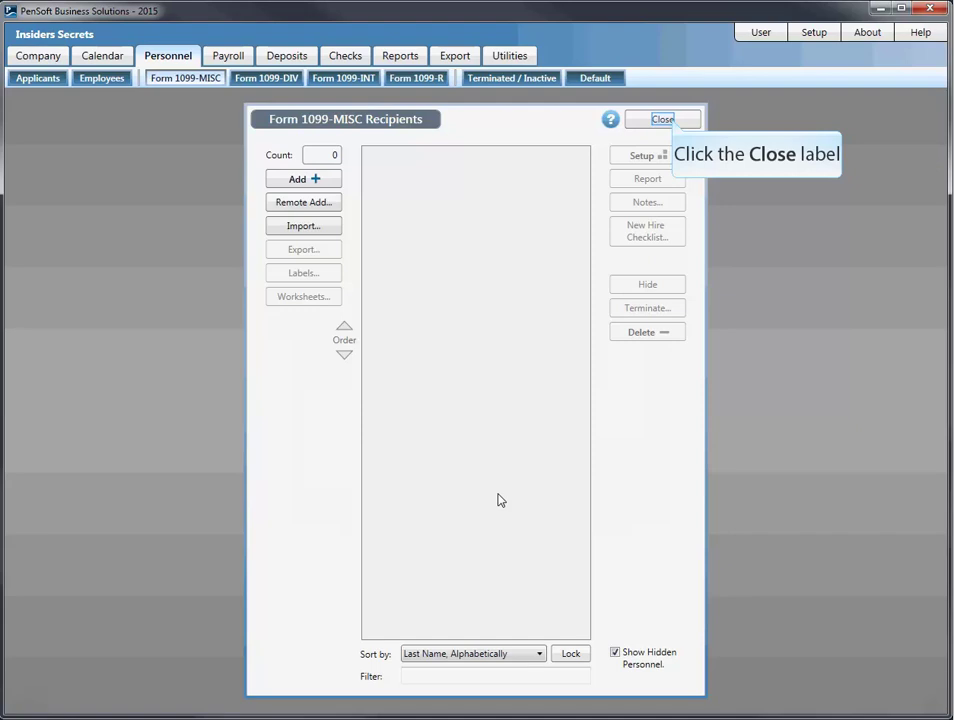
pyautogui.click(673, 122)
pyautogui.click(534, 82)
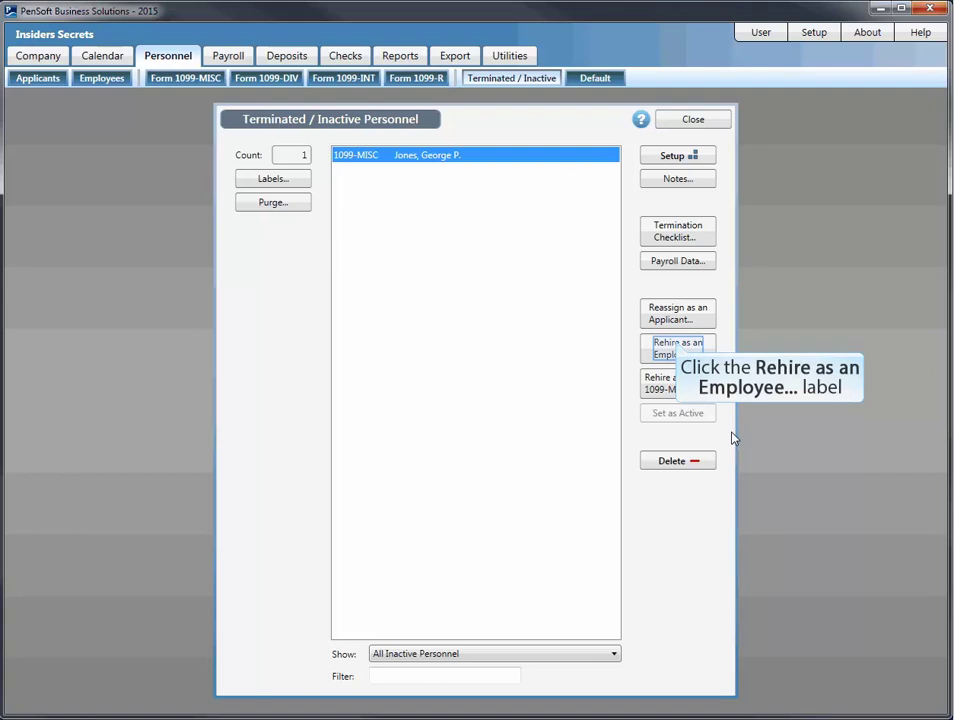
# Rehire the terminated person as an employee, entering their Social Security Number.
pyautogui.click(666, 348)
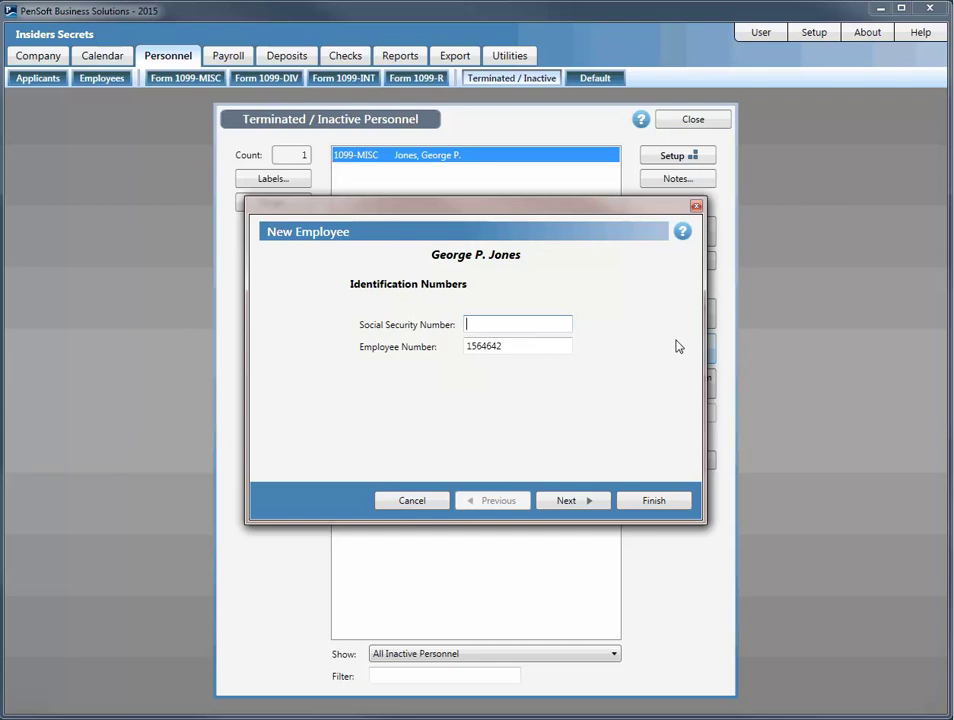
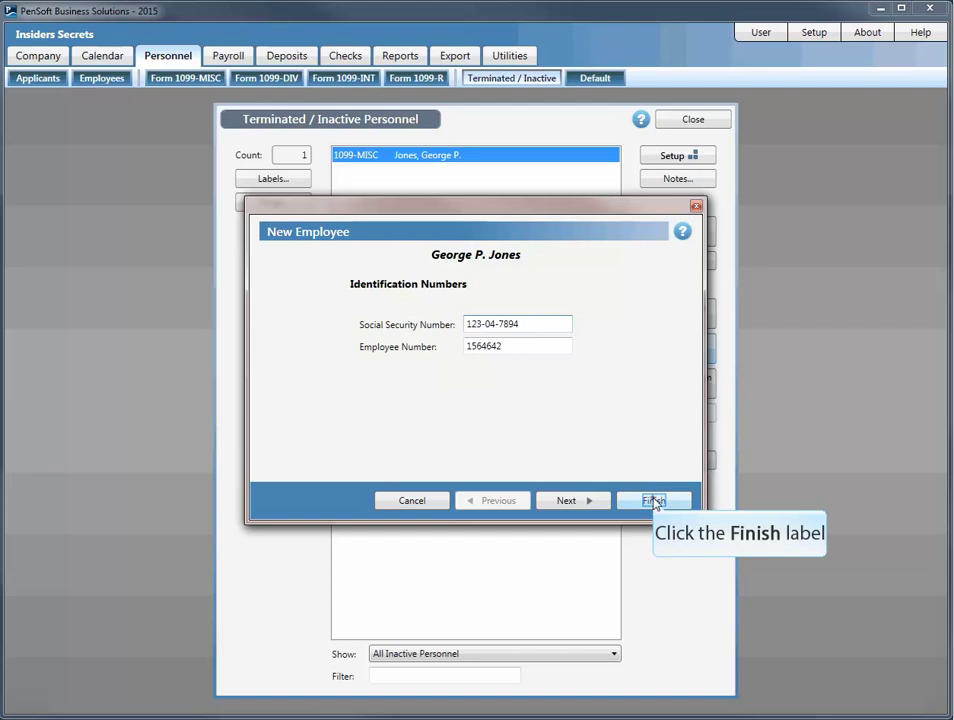
pyautogui.click(653, 501)
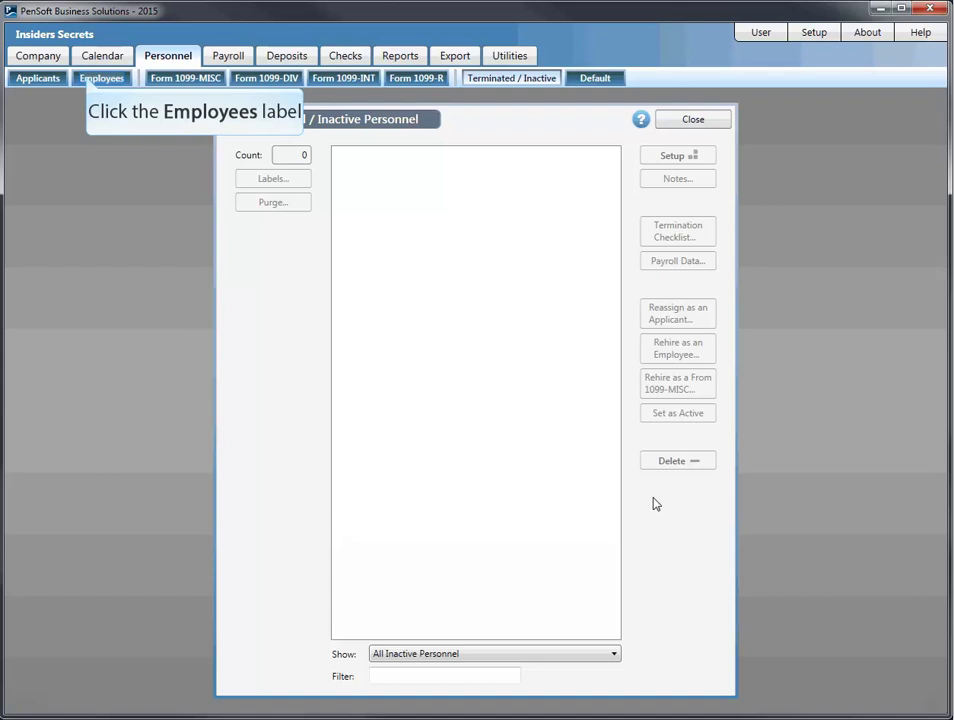
pyautogui.click(87, 80)
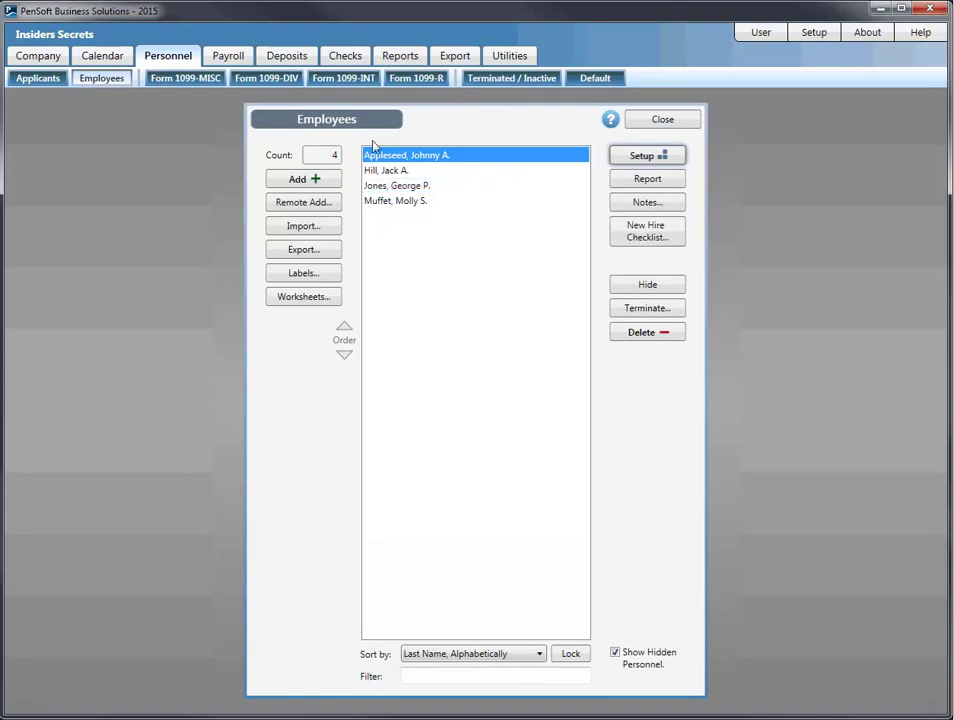
# Select the rehired employee among the four listed, then close the Employees list.
pyautogui.click(389, 187)
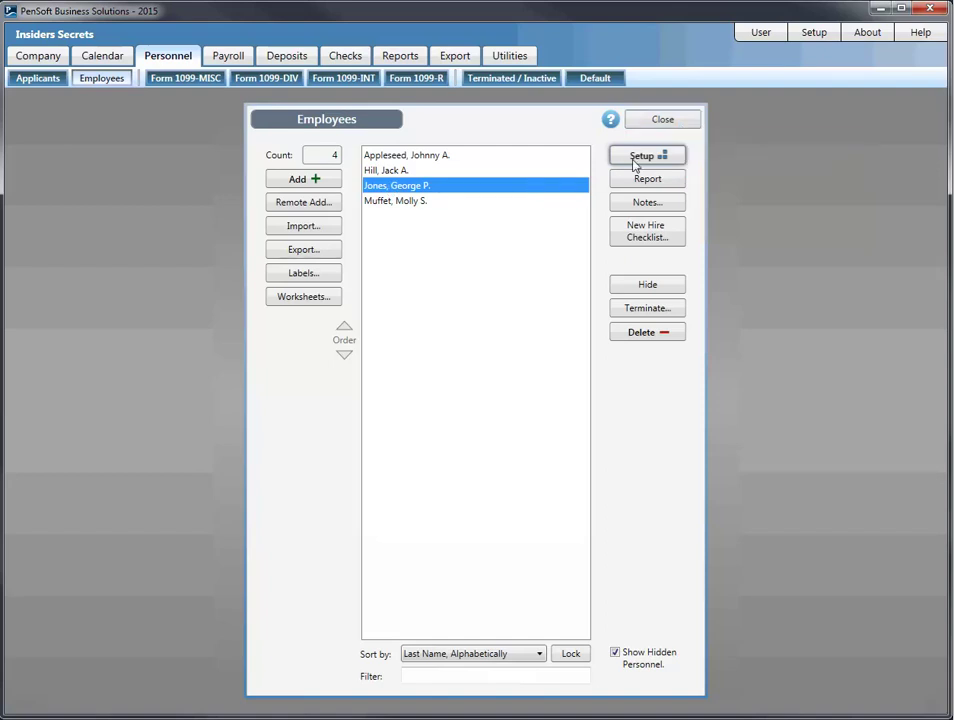
pyautogui.click(663, 120)
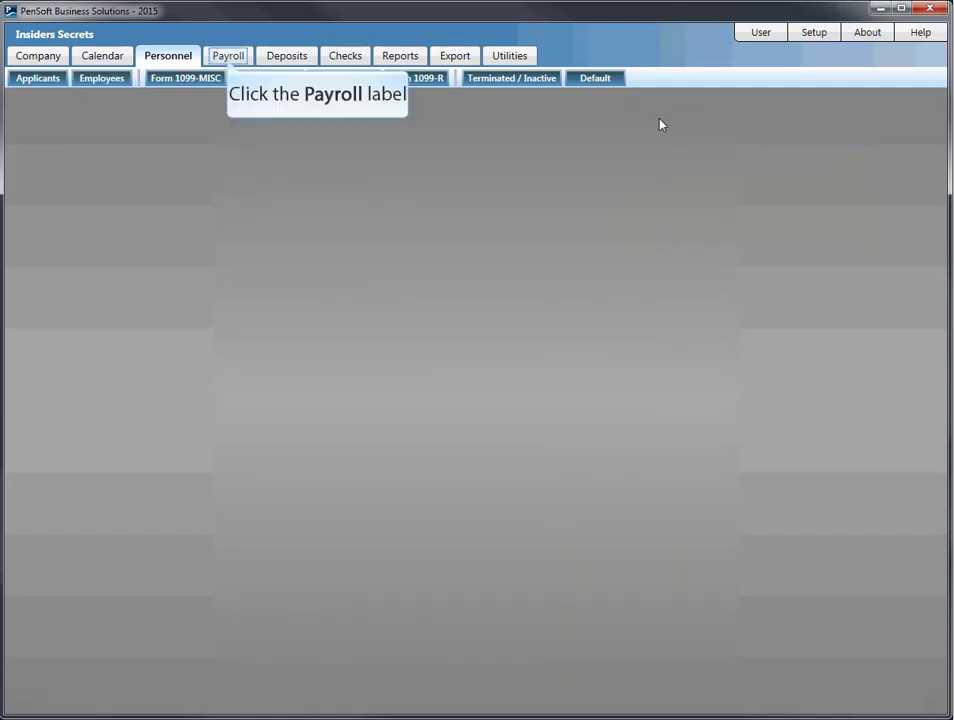
# Launch the Paydate Schedule Wizard from the Payroll area.
pyautogui.click(228, 60)
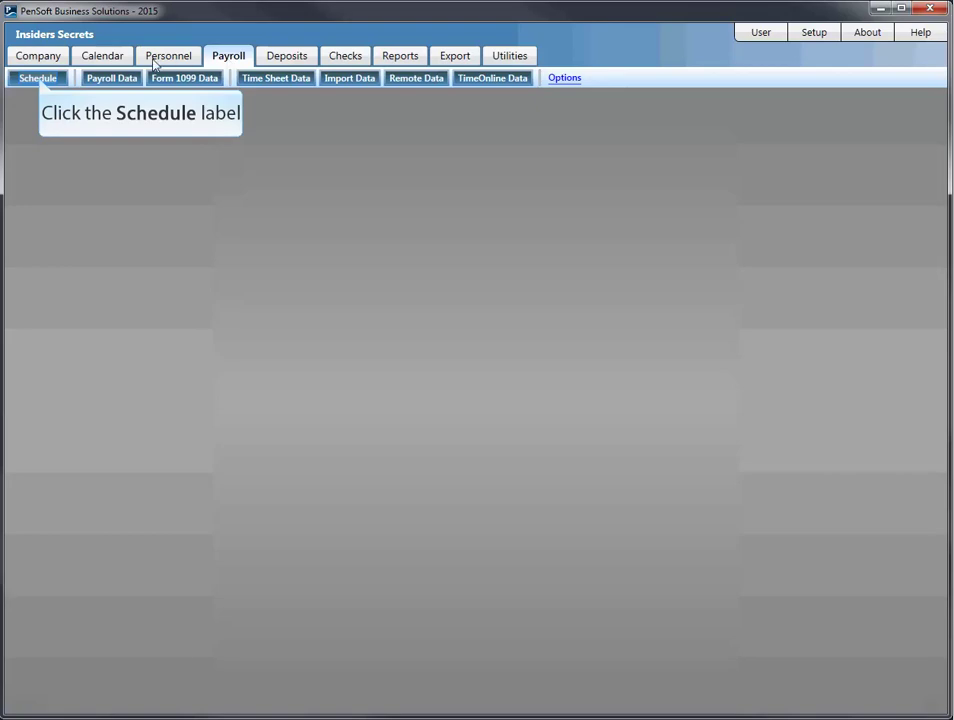
pyautogui.click(40, 79)
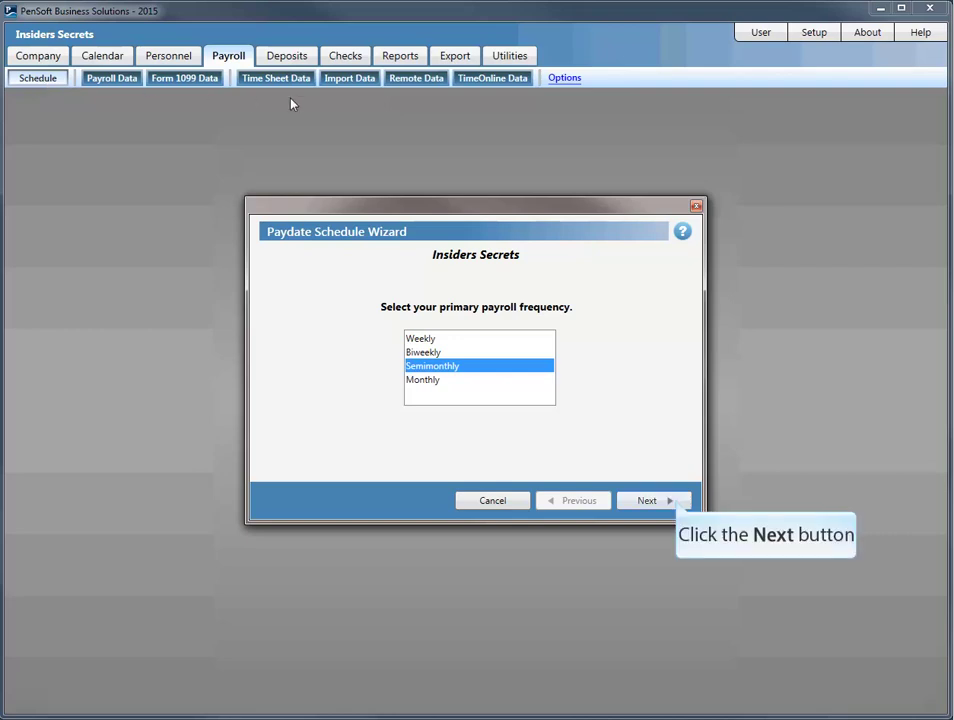
# Create the Semimonthly schedule paying on the 10th and 25th with a 5-day offset.
pyautogui.click(674, 503)
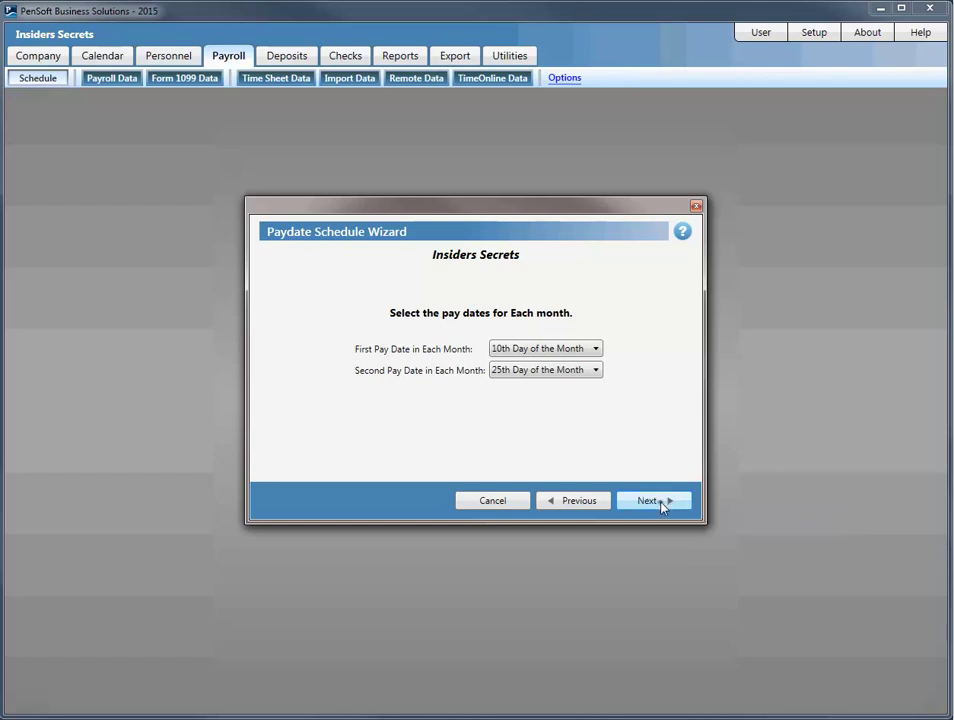
pyautogui.click(662, 505)
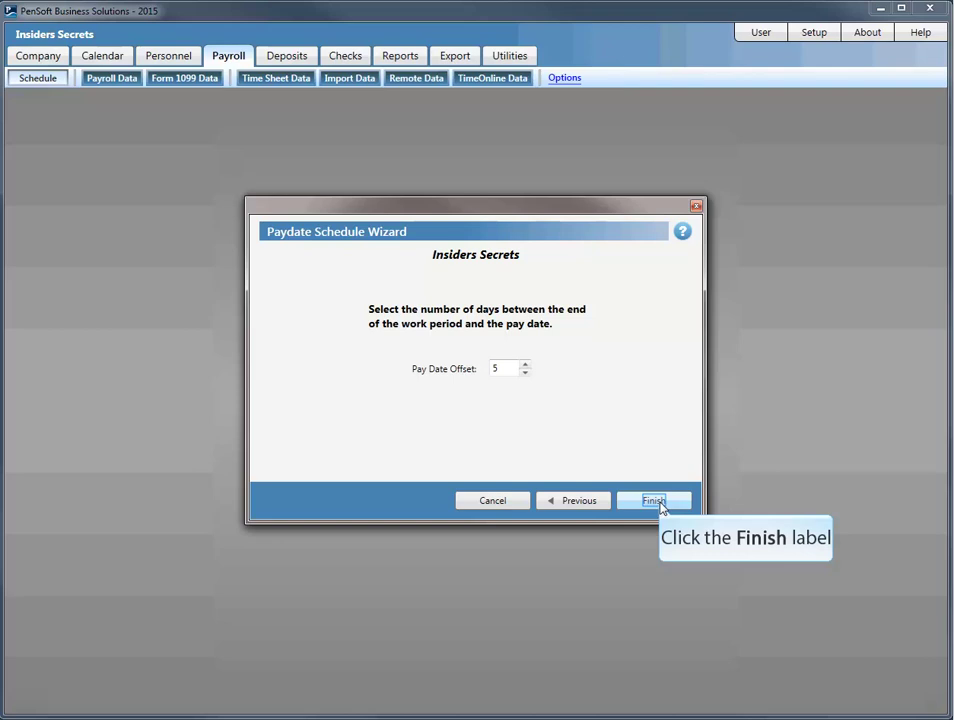
pyautogui.click(655, 501)
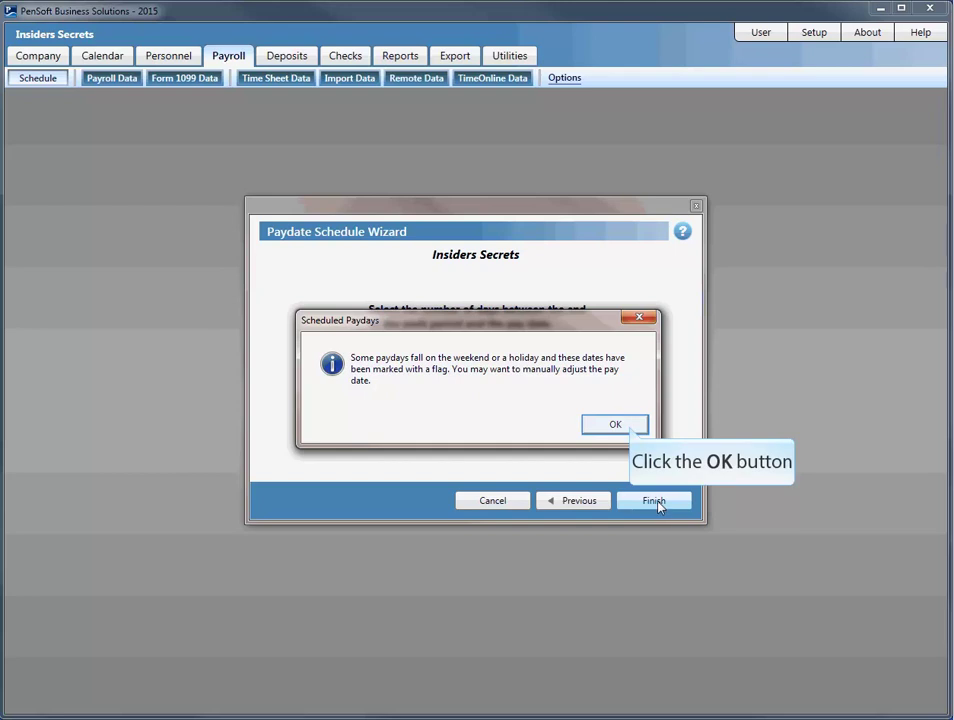
pyautogui.click(632, 427)
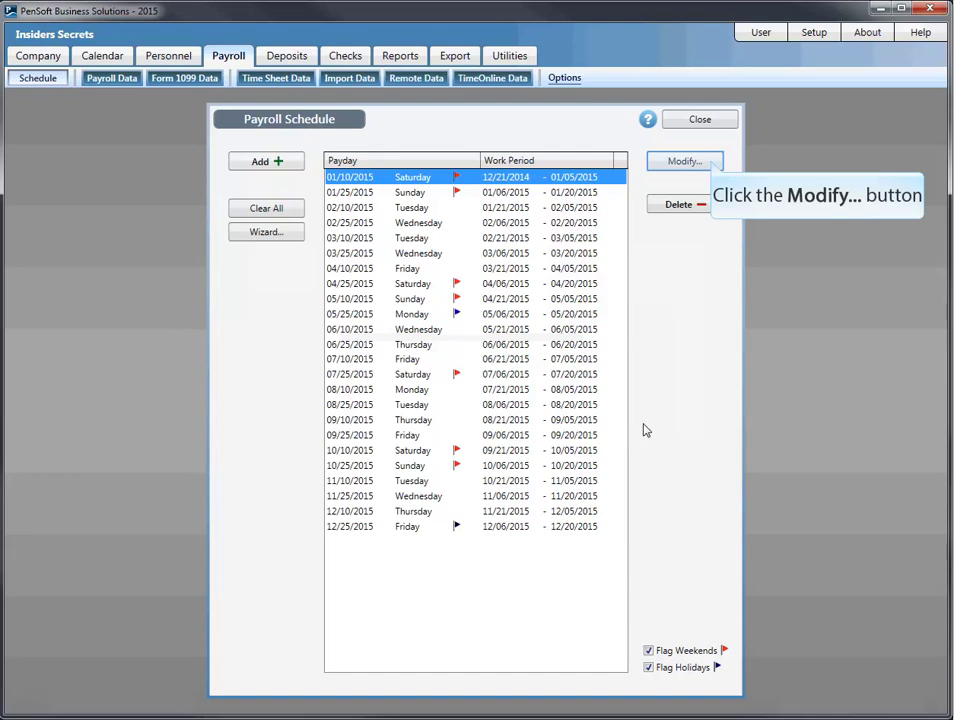
# Move the 01/10/2015 payday to Friday 01/09/2015.
pyautogui.click(710, 162)
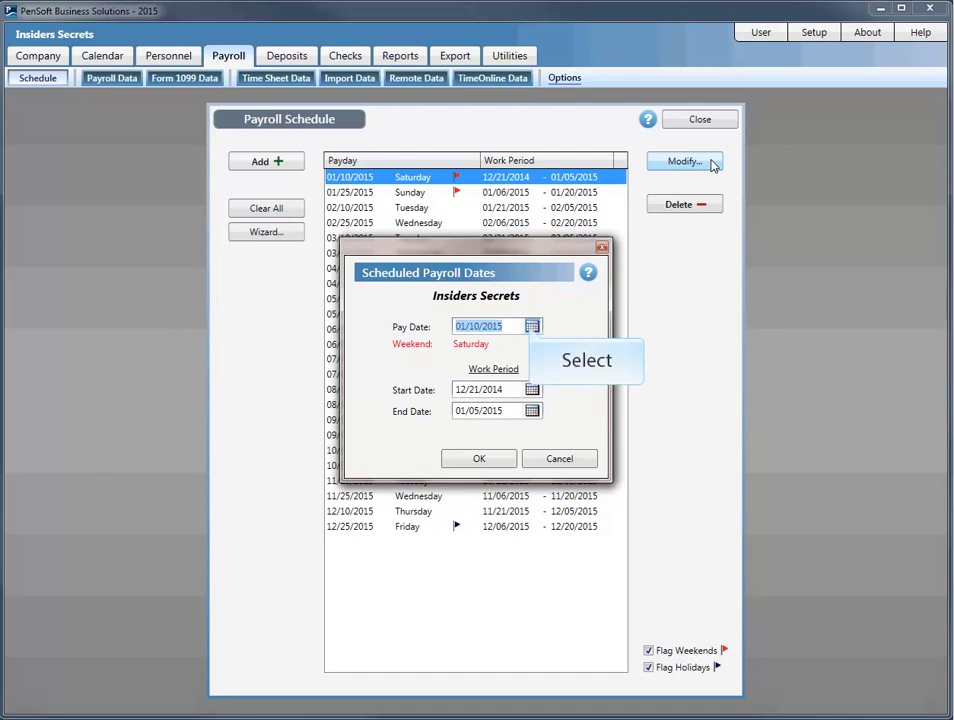
pyautogui.click(531, 329)
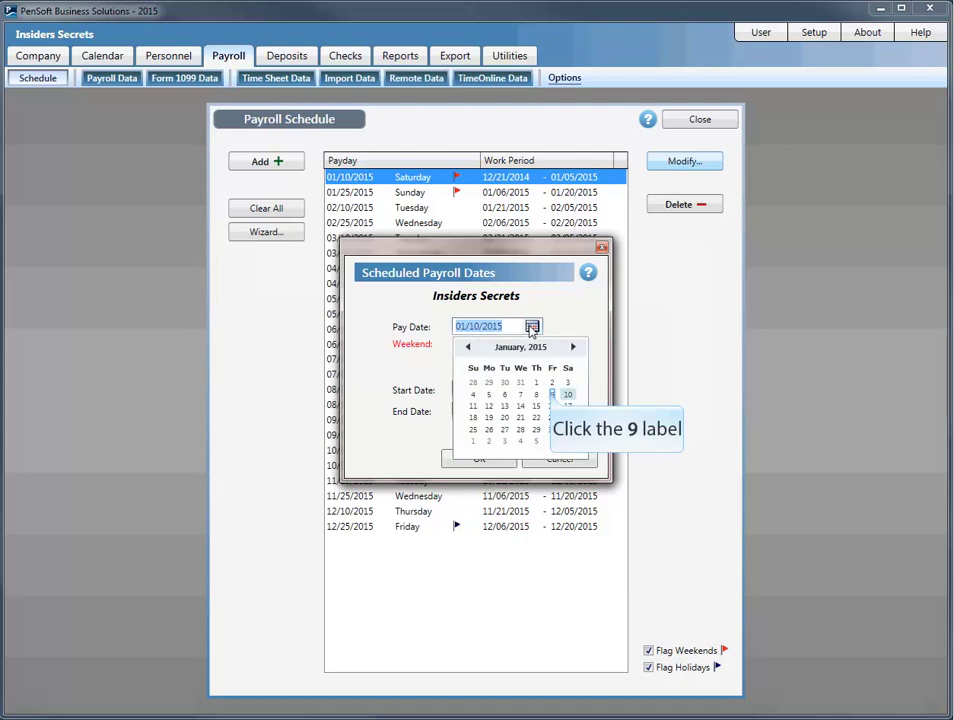
pyautogui.click(552, 394)
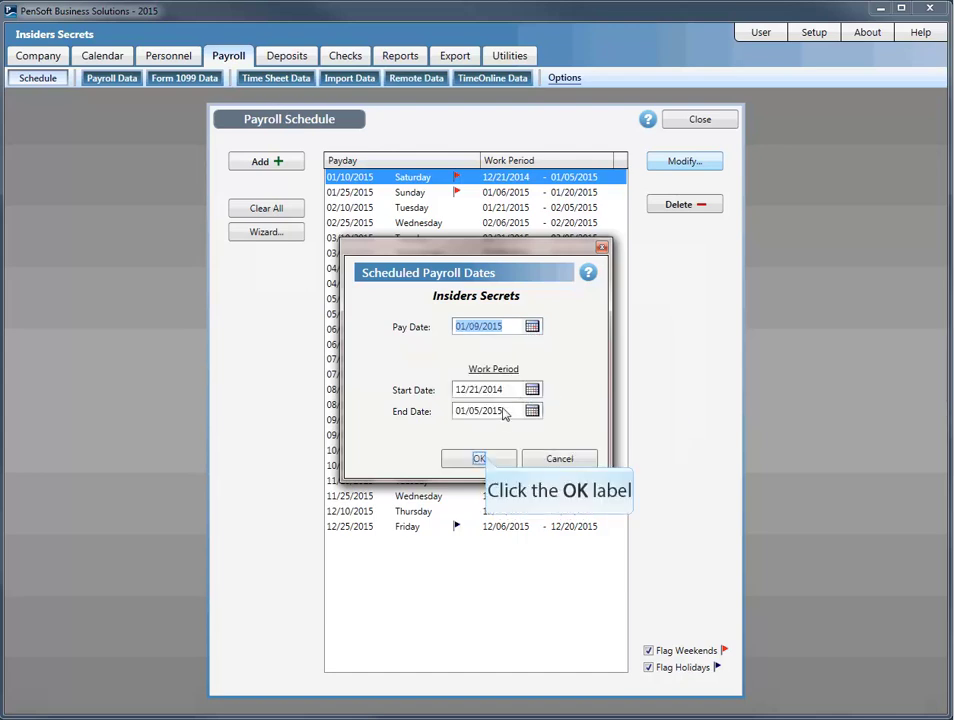
pyautogui.click(481, 458)
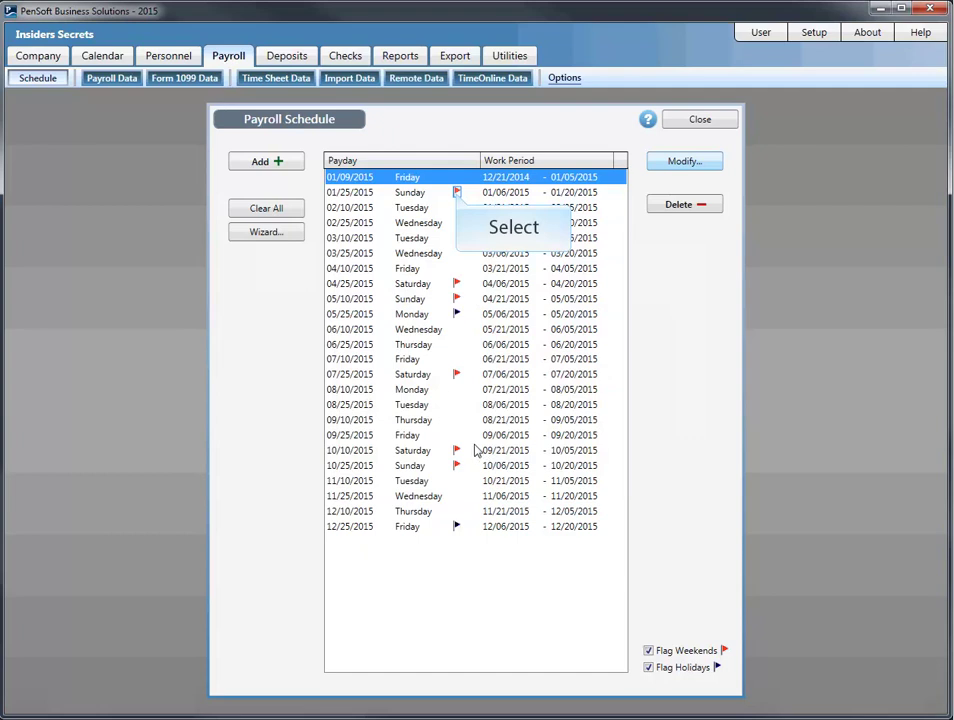
# Move the Sunday 01/25/2015 payday to Friday 01/23/2015.
pyautogui.click(587, 193)
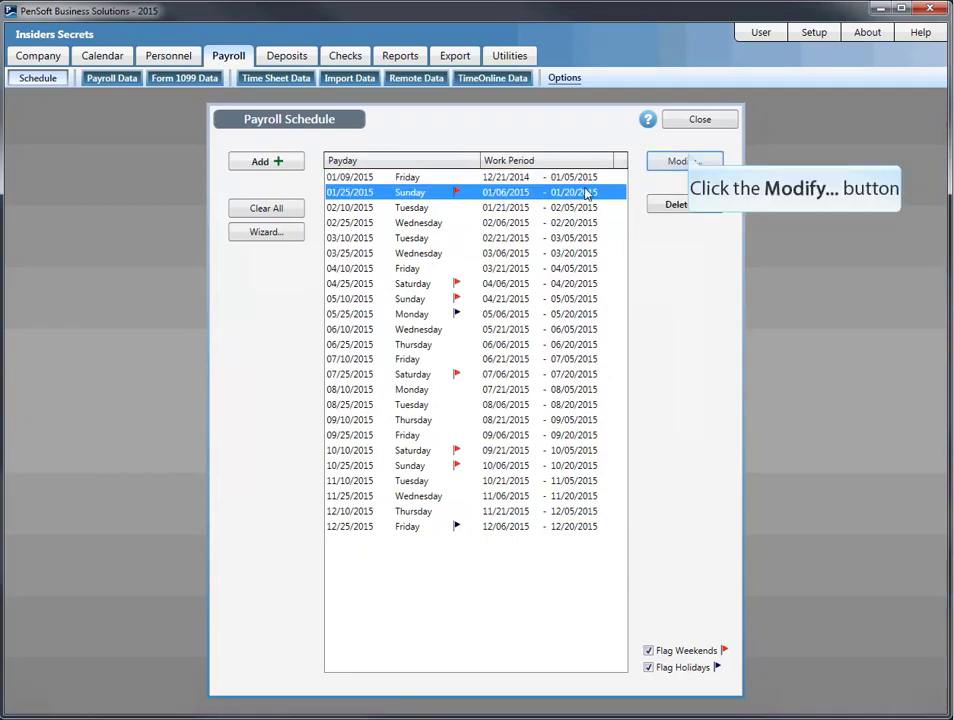
pyautogui.click(689, 161)
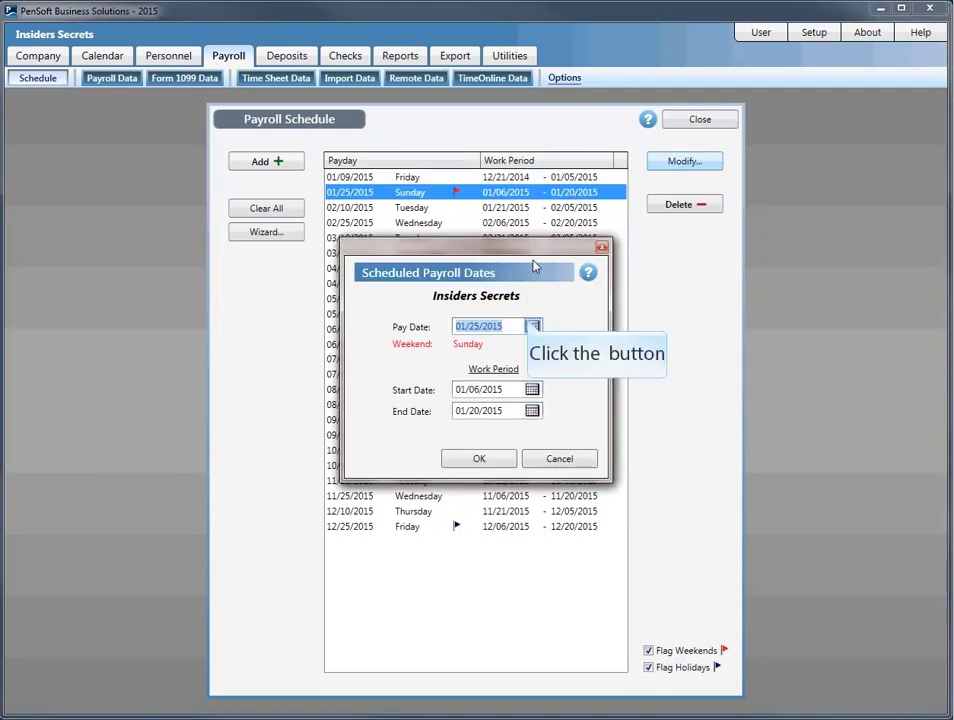
pyautogui.click(532, 326)
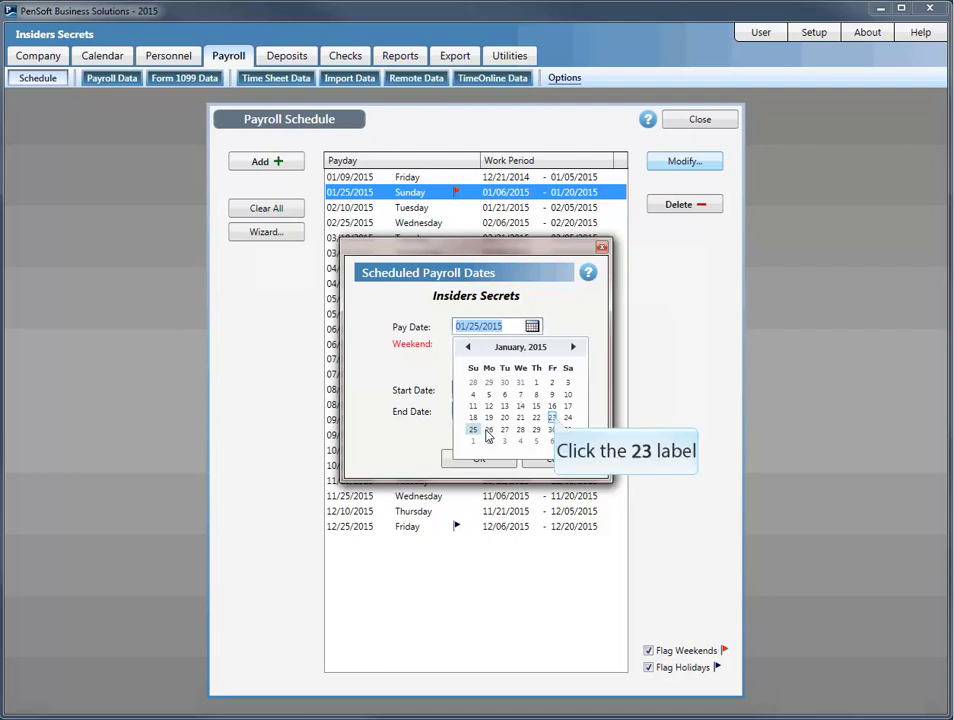
pyautogui.click(552, 418)
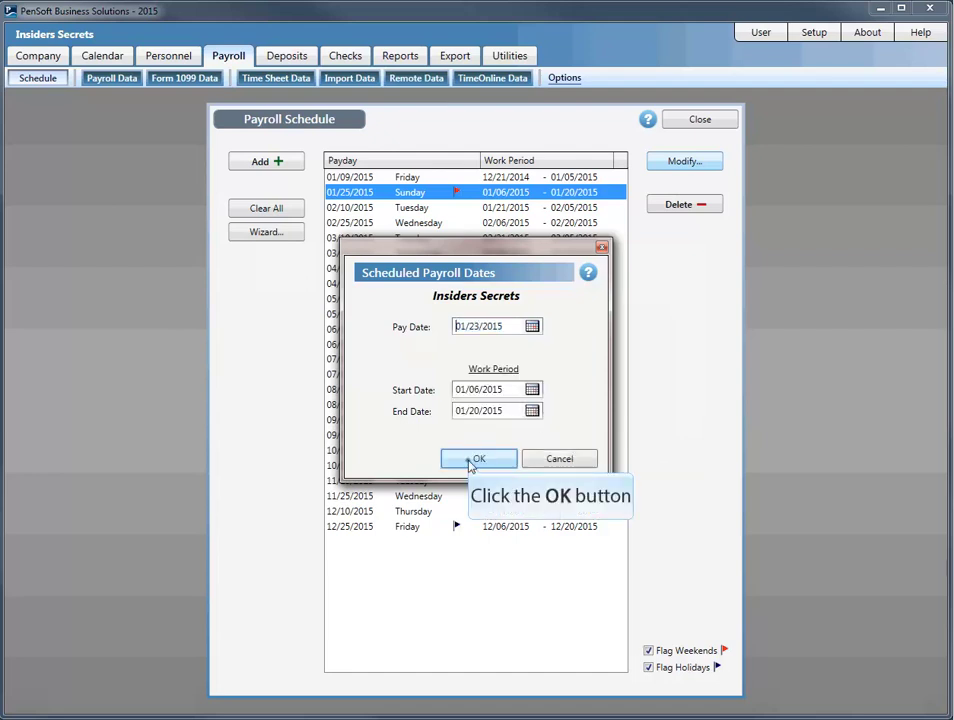
pyautogui.click(475, 461)
# Move the Saturday 04/25/2015 payday to Friday 04/24/2015.
pyautogui.click(441, 283)
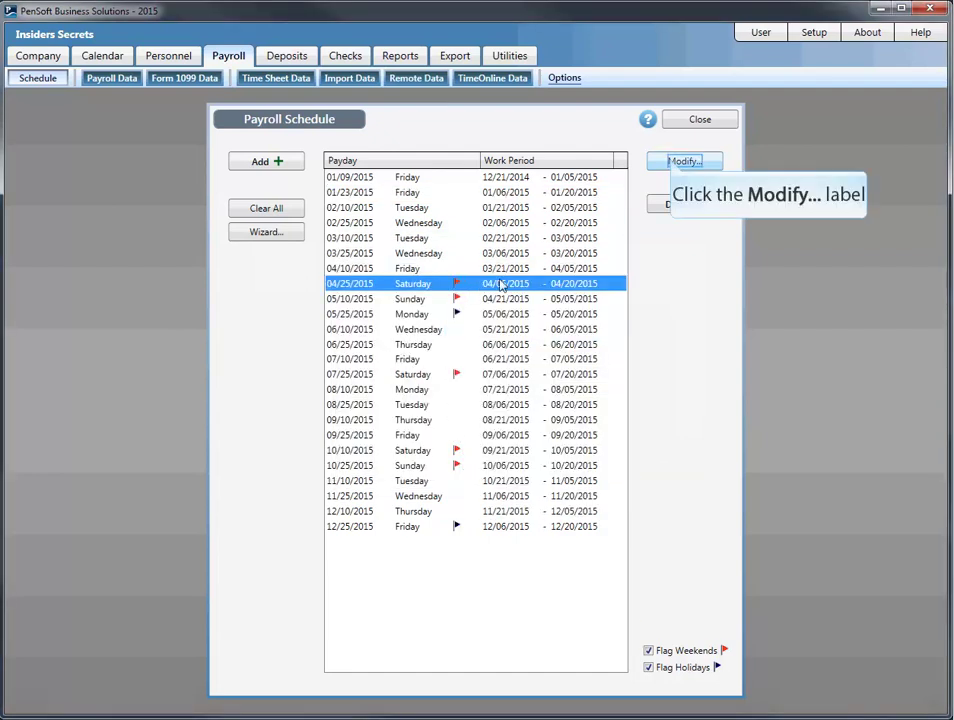
pyautogui.click(675, 162)
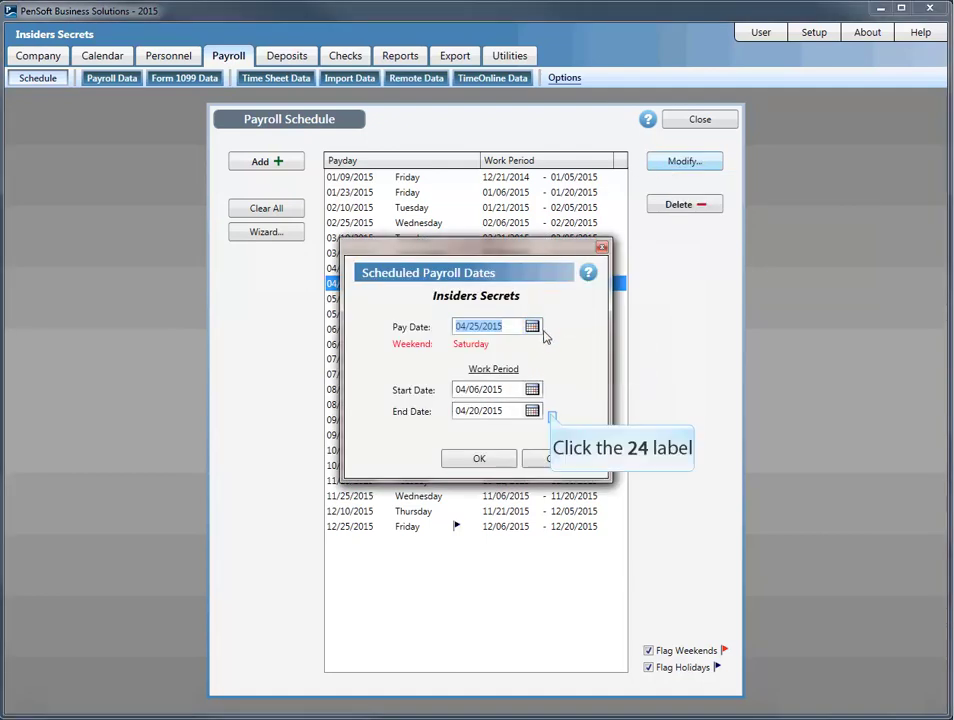
pyautogui.click(549, 415)
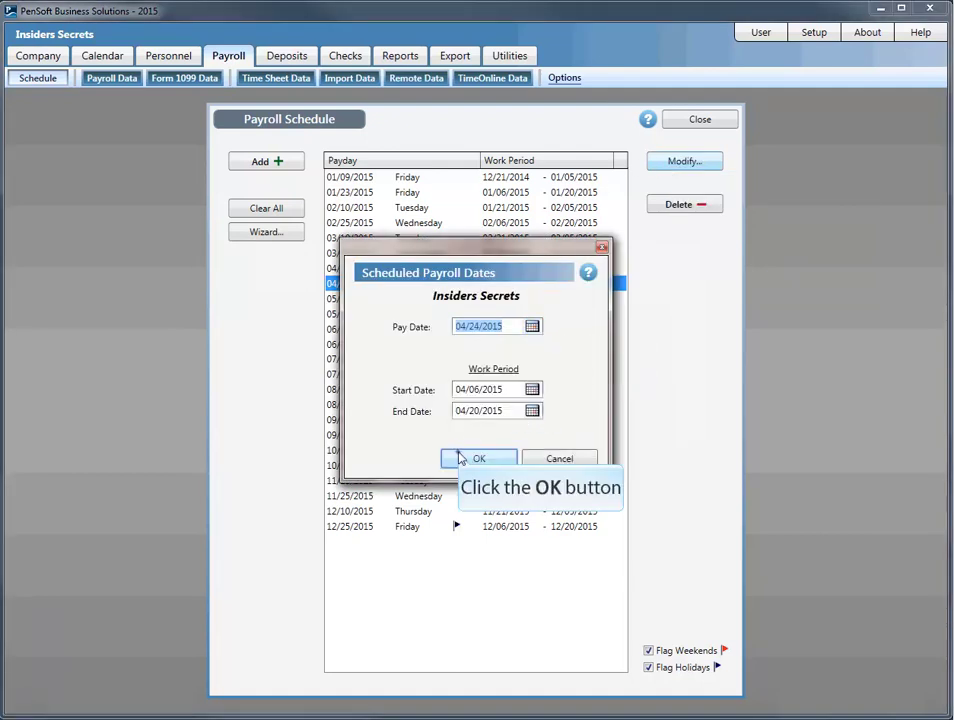
pyautogui.click(453, 458)
# Move the Sunday 05/10/2015 payday to Friday 05/08/2015.
pyautogui.click(500, 300)
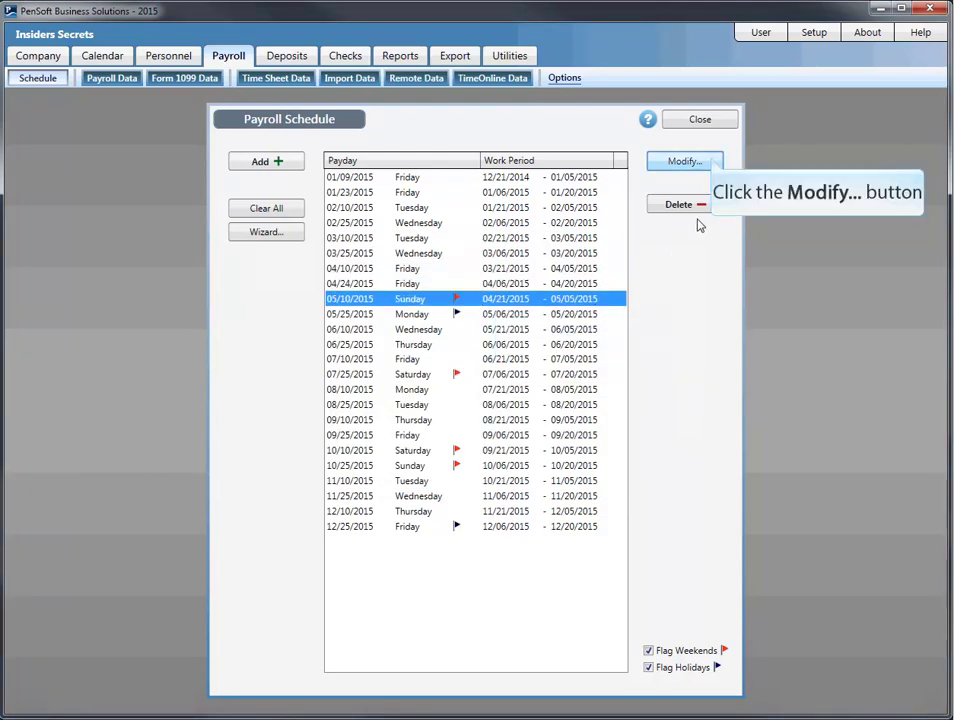
pyautogui.click(713, 162)
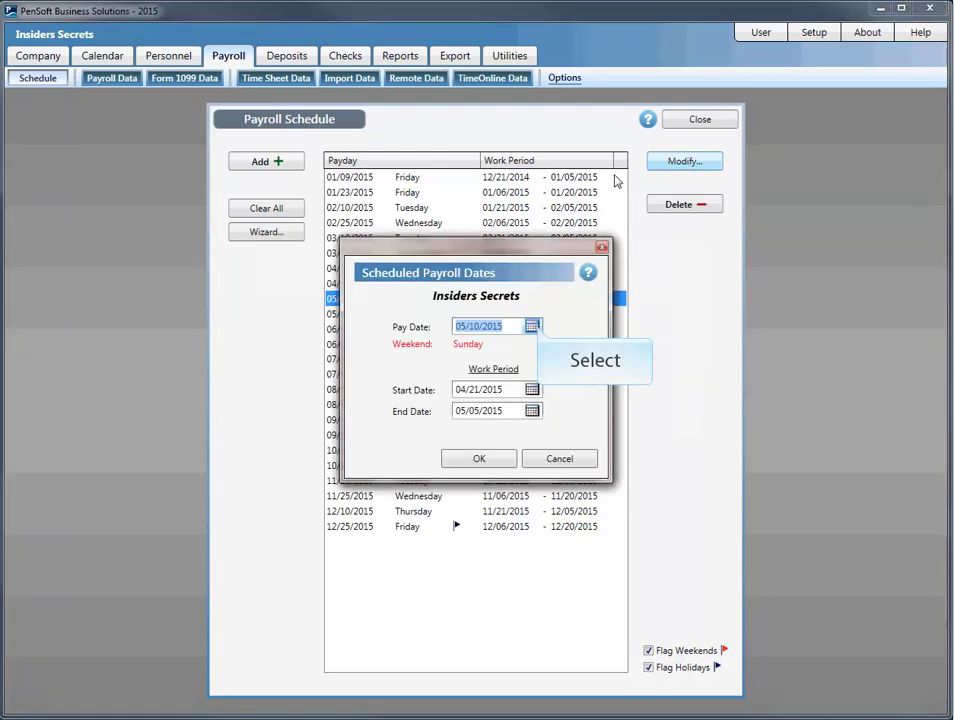
pyautogui.click(532, 326)
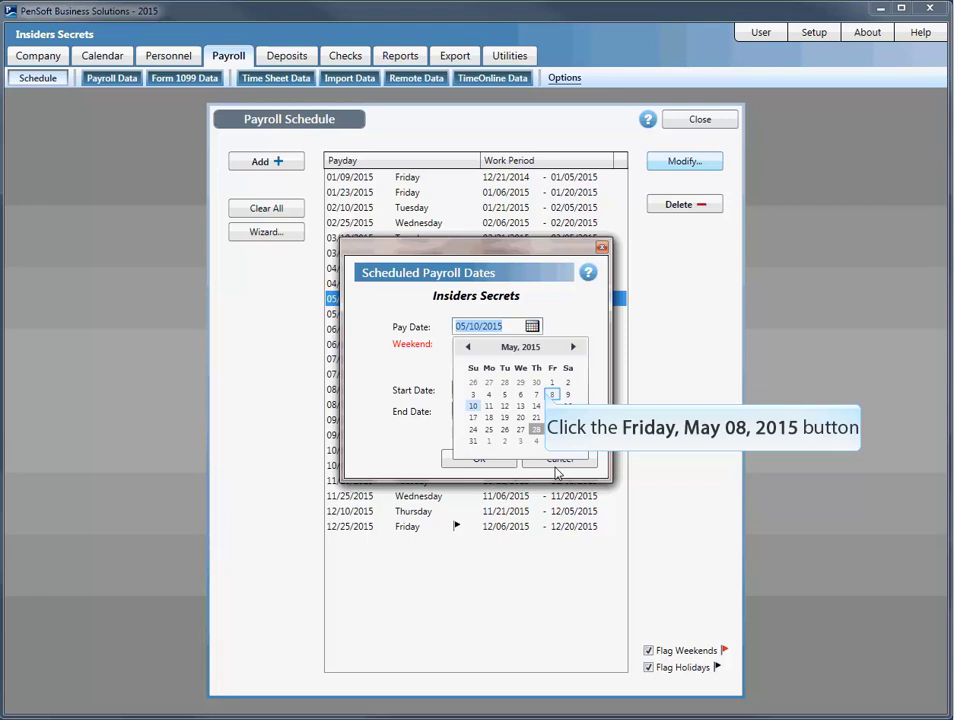
pyautogui.click(552, 394)
pyautogui.click(480, 459)
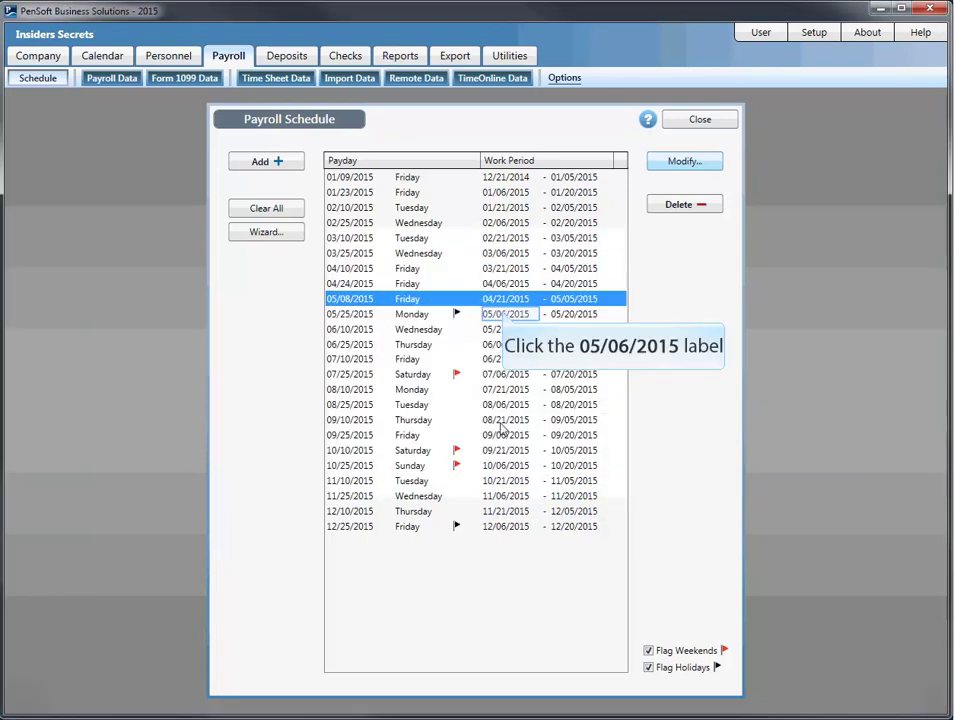
# Move the Memorial Day 05/25/2015 payday to Friday 05/22/2015.
pyautogui.click(505, 314)
pyautogui.click(709, 166)
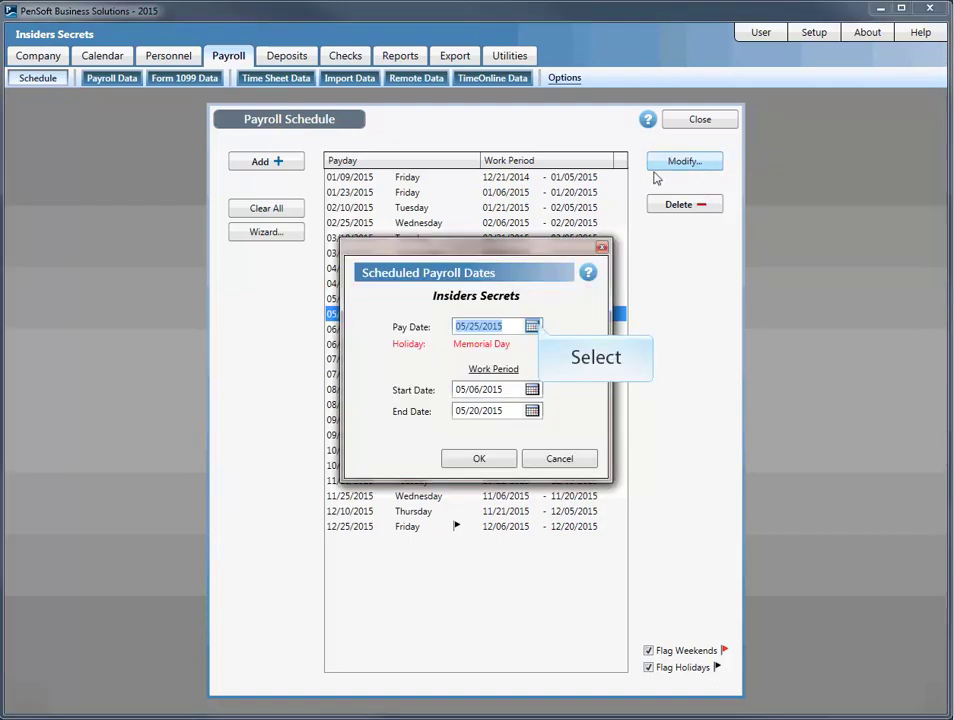
pyautogui.click(534, 327)
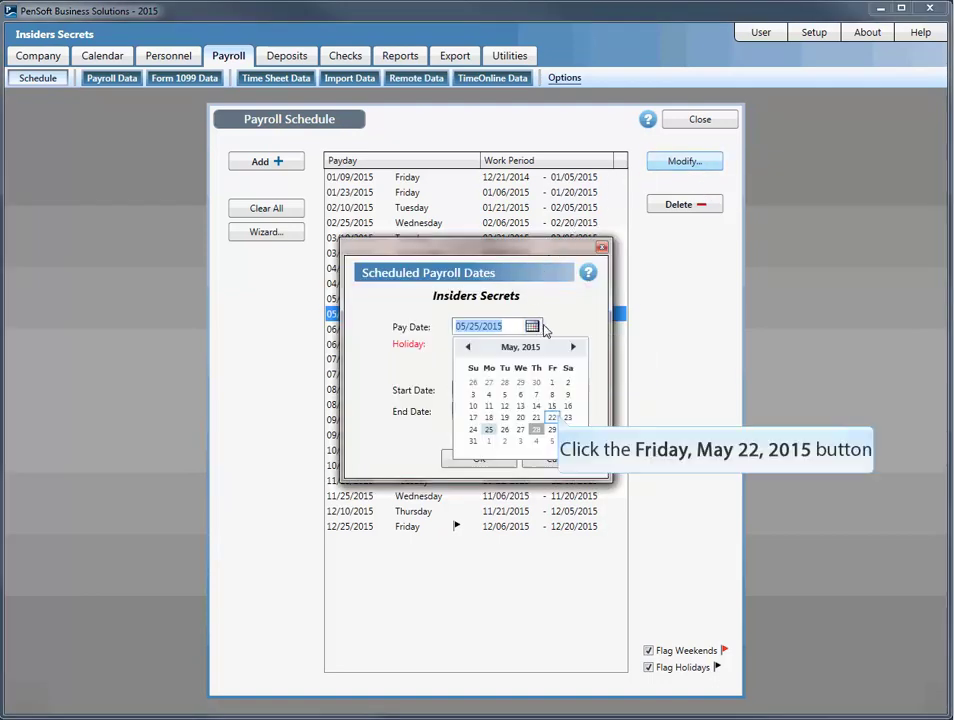
pyautogui.click(556, 418)
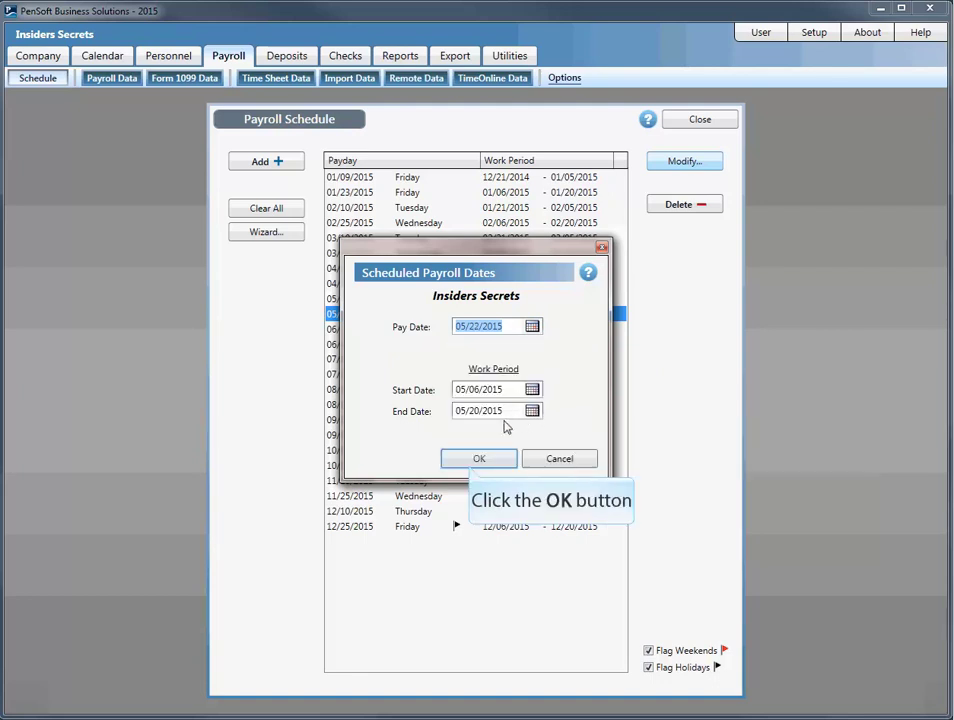
pyautogui.click(472, 462)
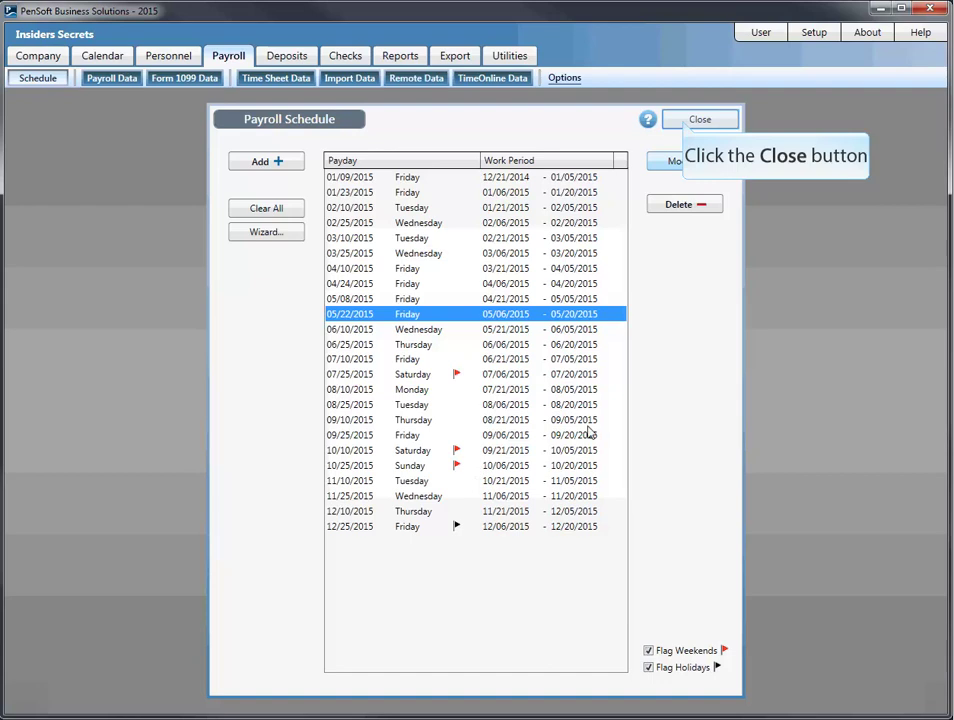
# Close the schedule and start Payroll Data for pay date 06/10/2015, period 05/21–06/05/2015.
pyautogui.click(684, 124)
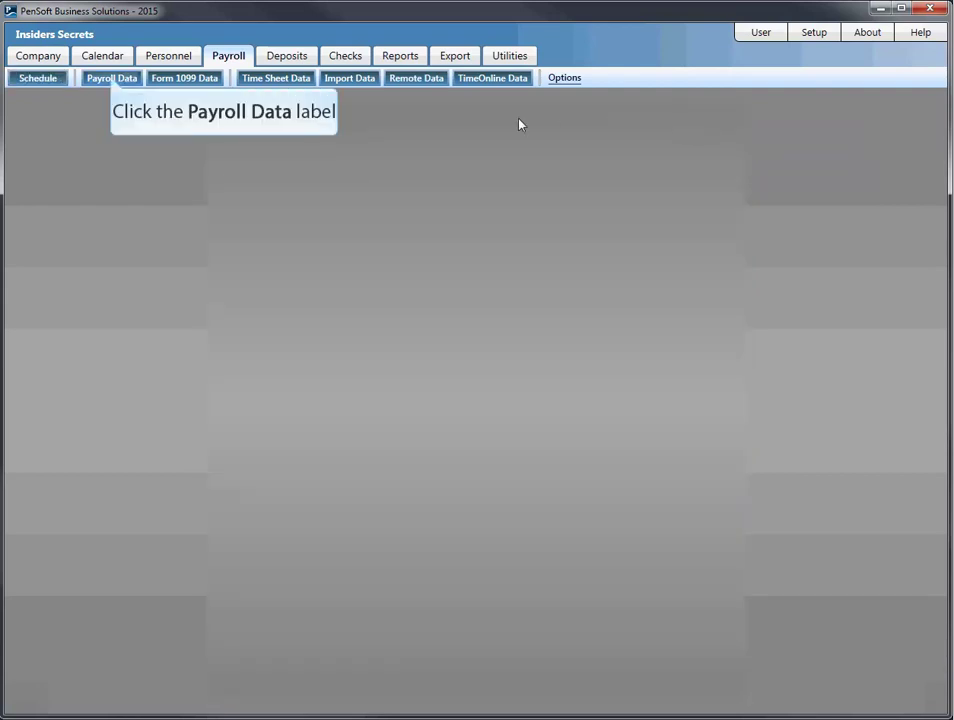
pyautogui.click(112, 79)
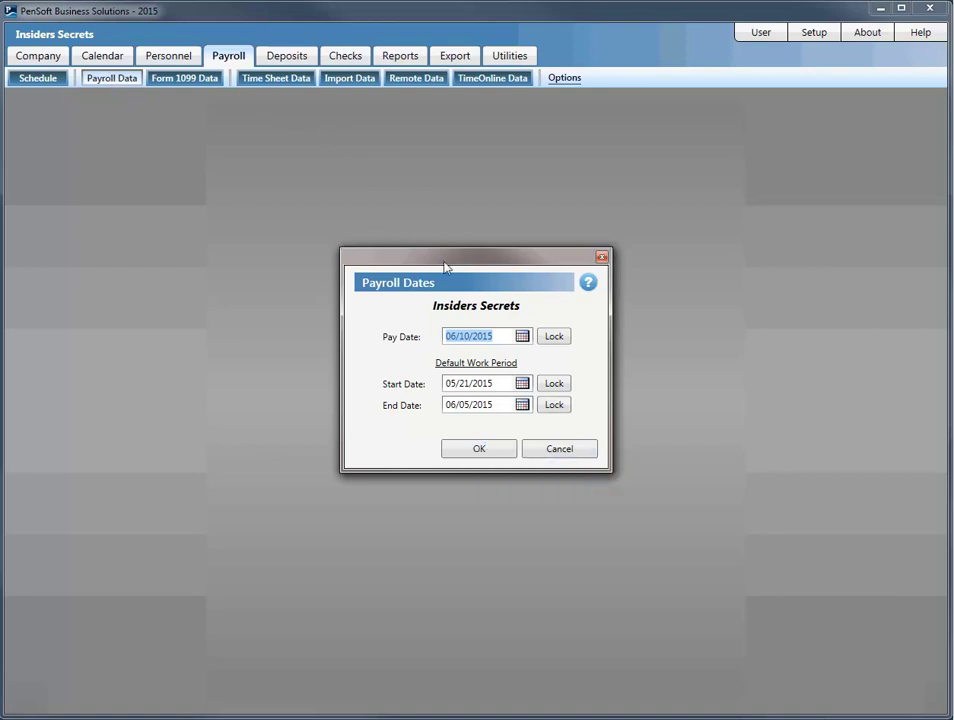
pyautogui.click(477, 449)
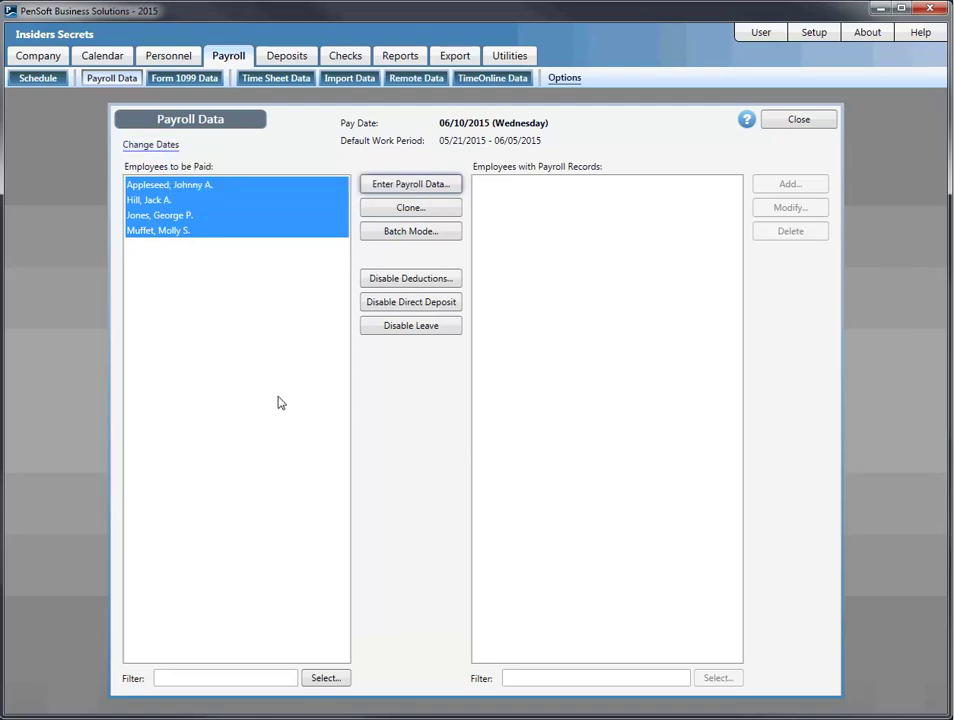
# Review the pay dates without changing them, then close Payroll Data for the four employees.
pyautogui.click(168, 147)
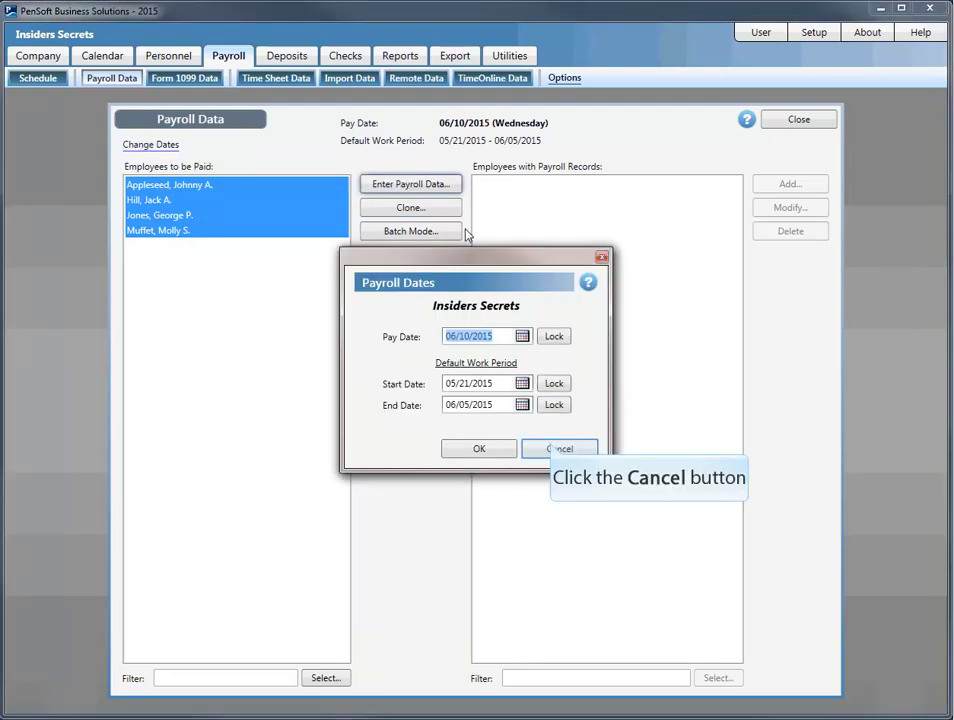
pyautogui.click(553, 448)
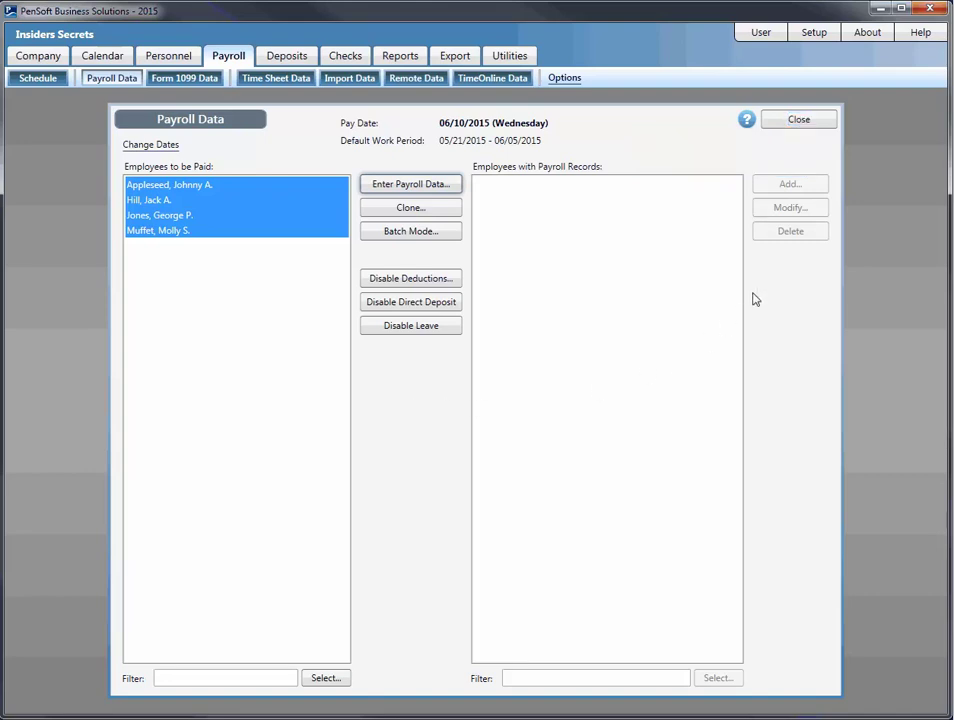
pyautogui.click(800, 120)
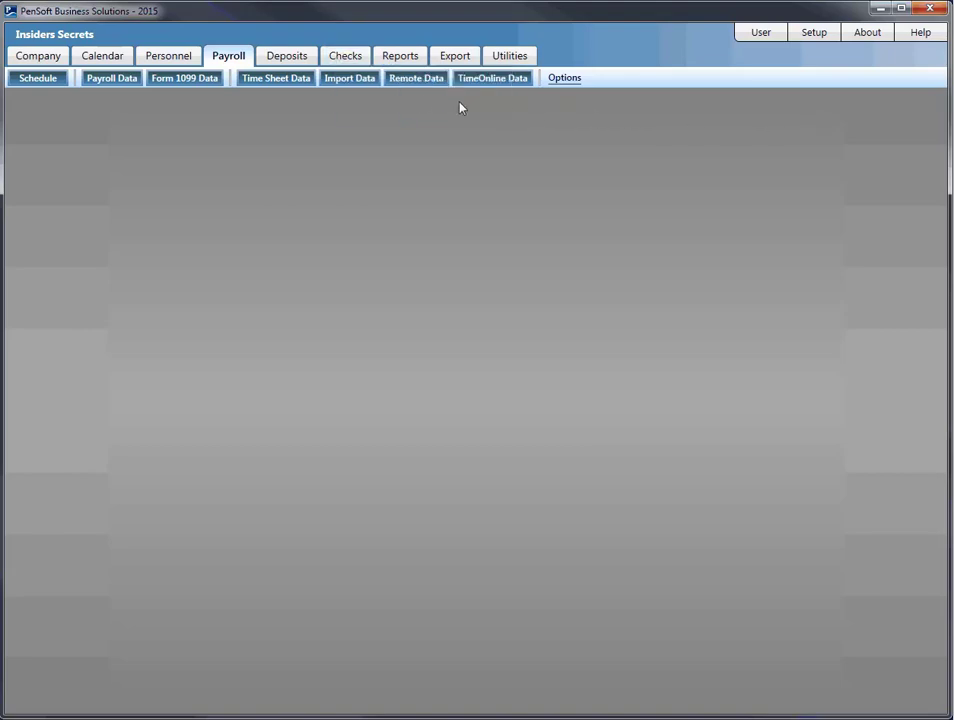
# Set the Payroll Checking Account to generate checks even for negative amounts.
pyautogui.click(336, 58)
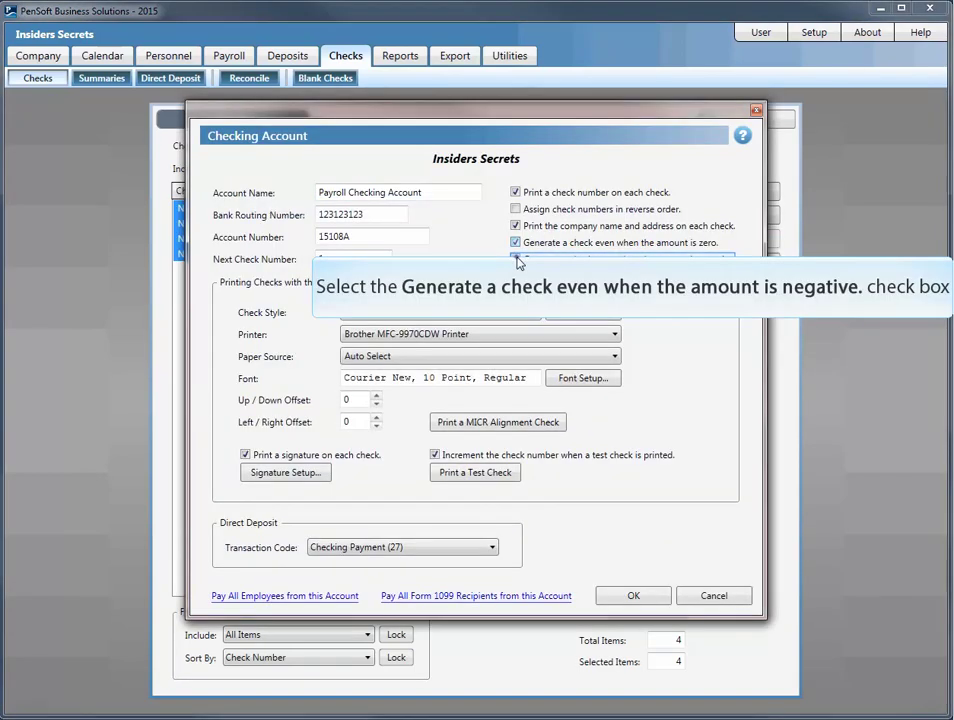
pyautogui.click(515, 259)
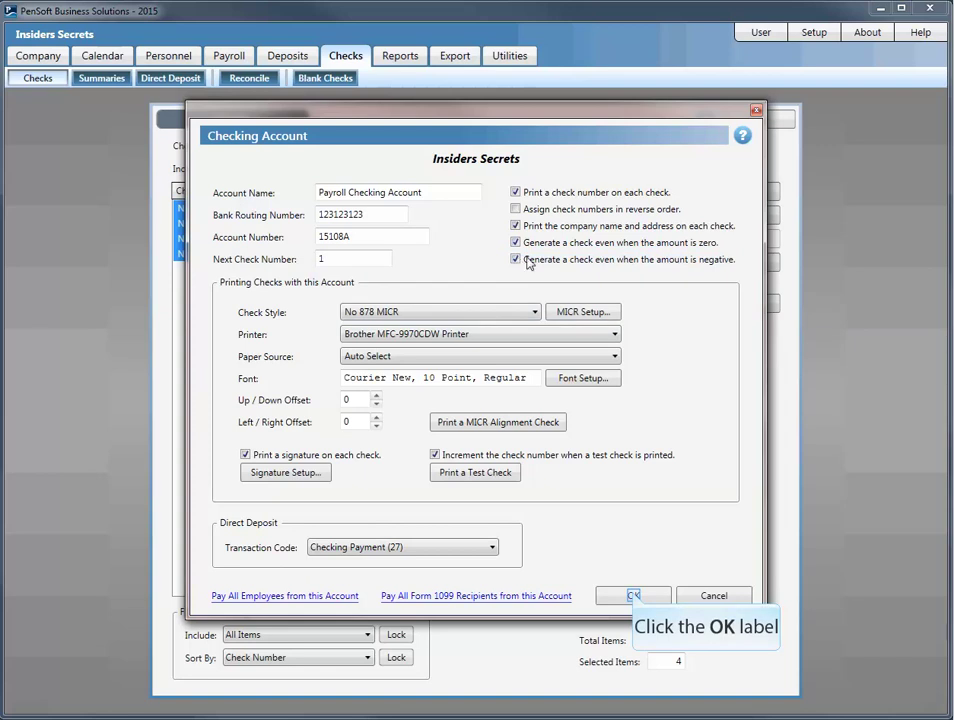
pyautogui.click(634, 596)
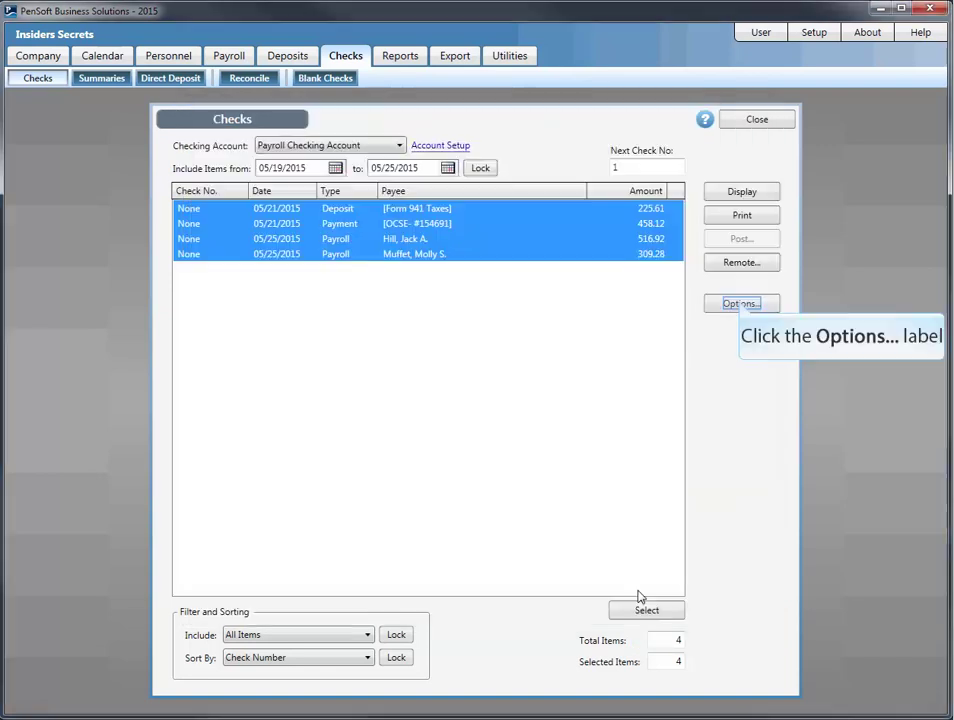
# Review the Payroll Checks options, then close the Checks list.
pyautogui.click(740, 304)
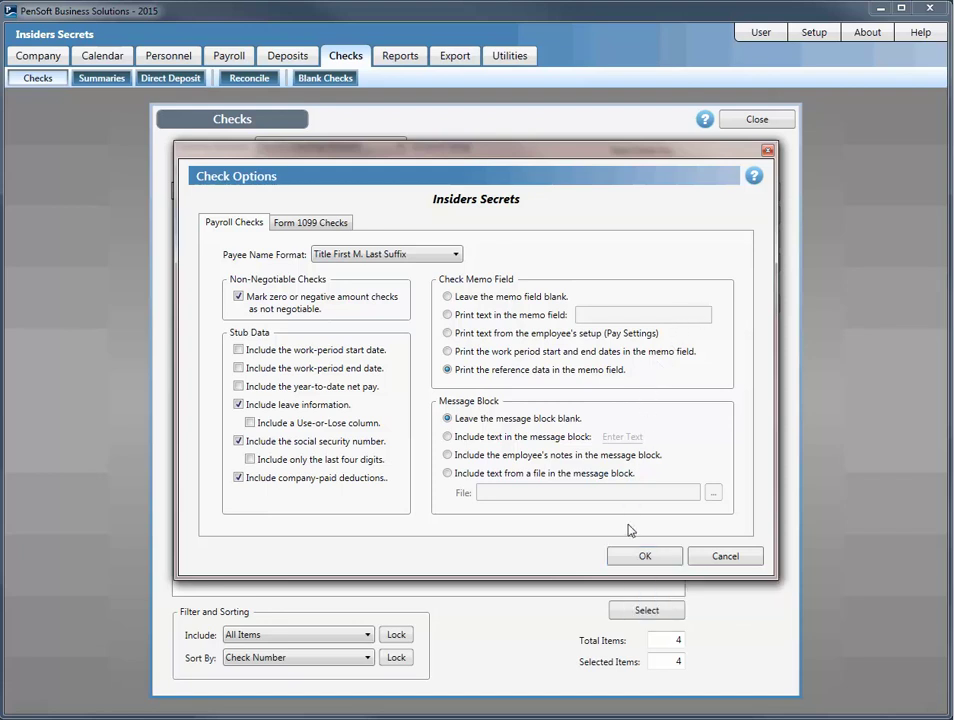
pyautogui.click(632, 558)
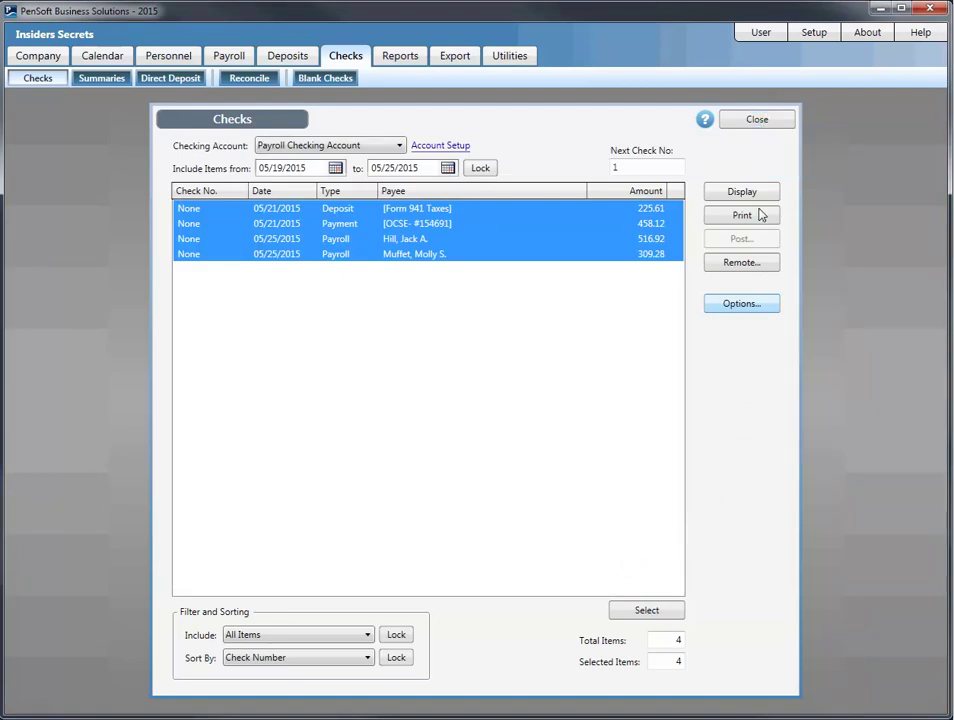
pyautogui.click(757, 120)
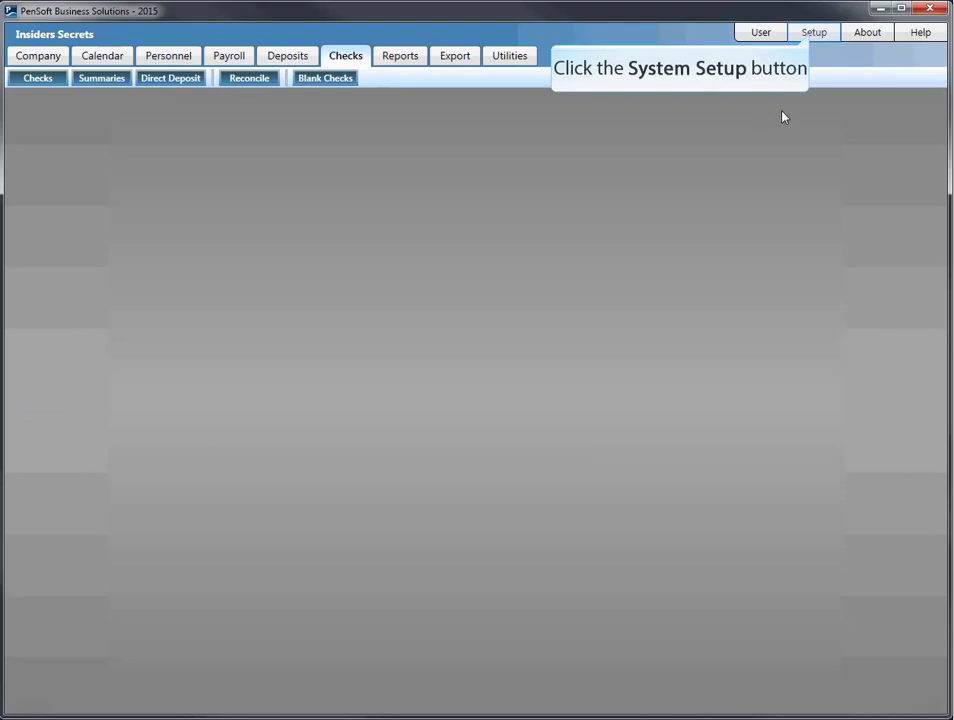
# Open the Inside Format check style's Standard Check Block in the Check Style Editor.
pyautogui.click(812, 34)
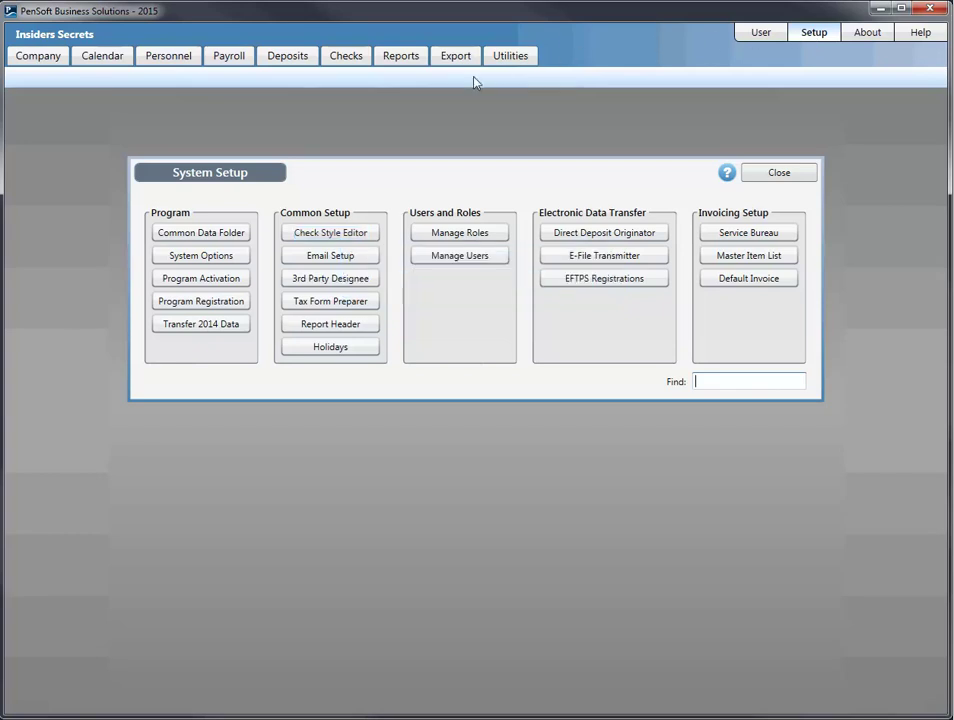
pyautogui.click(340, 236)
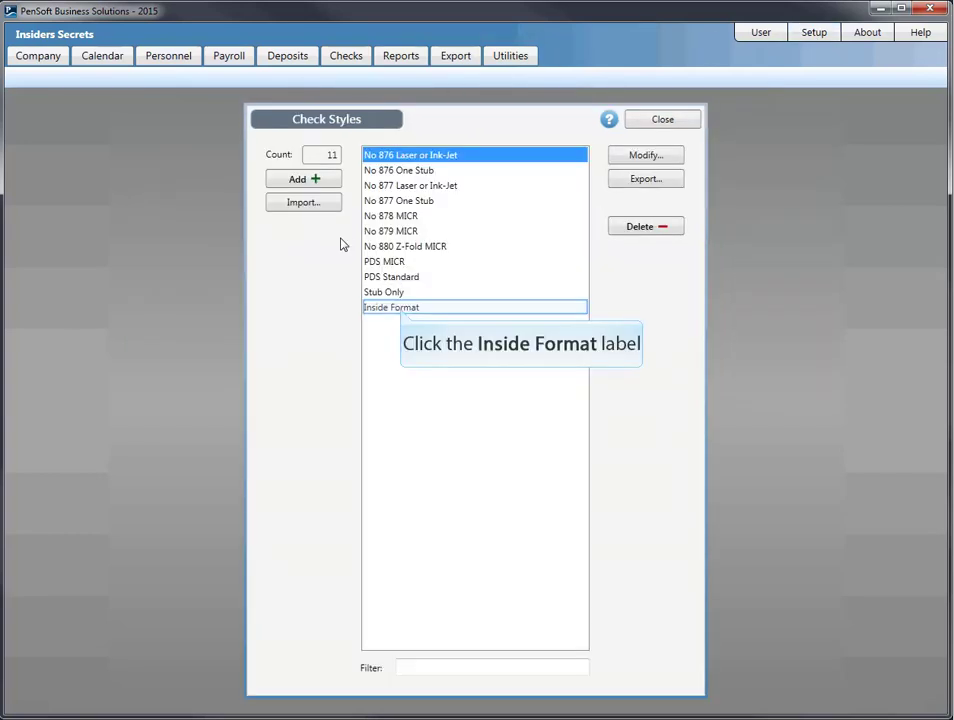
pyautogui.click(400, 308)
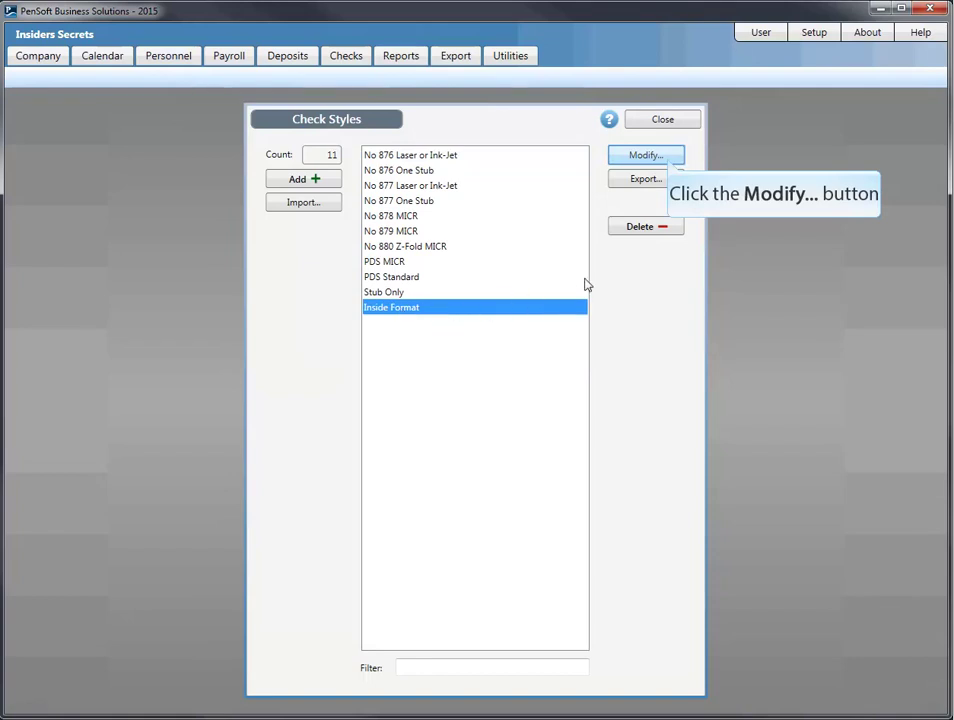
pyautogui.click(668, 160)
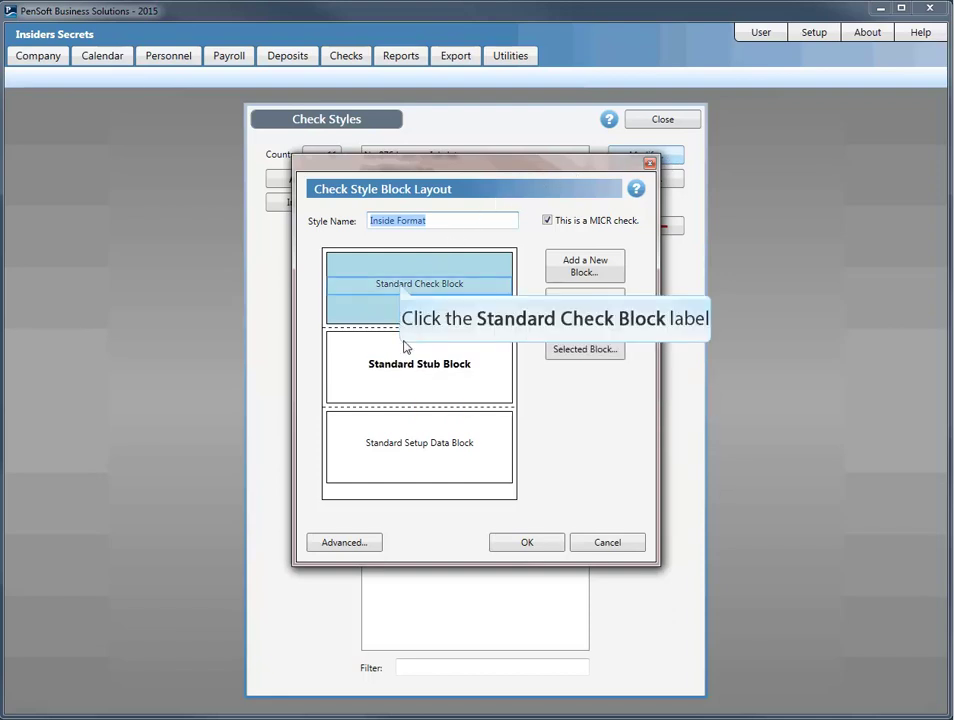
pyautogui.click(401, 287)
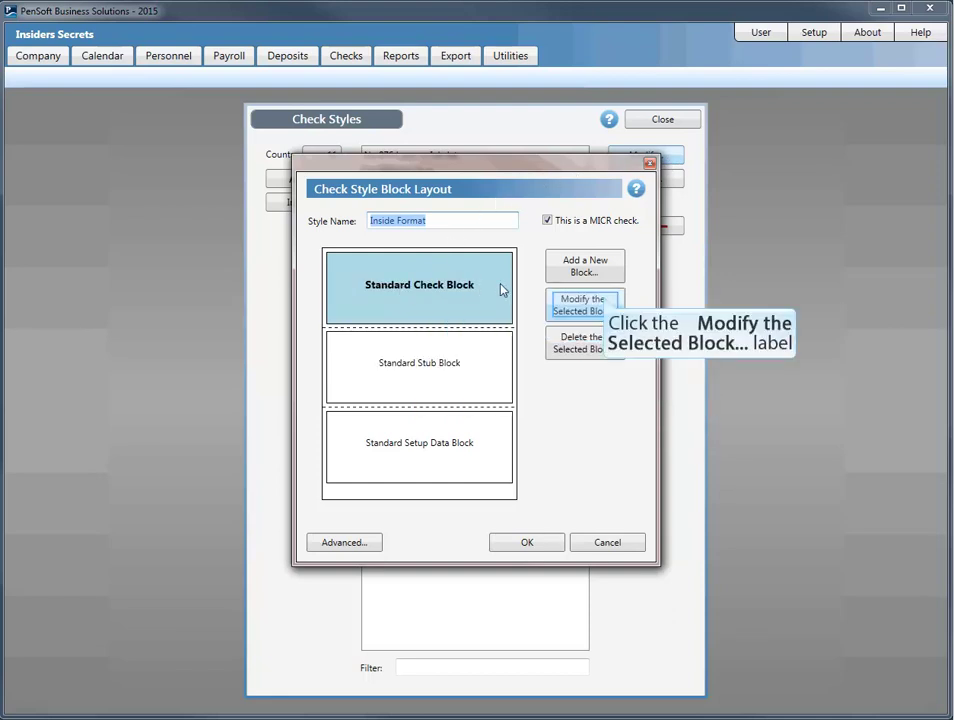
pyautogui.click(605, 302)
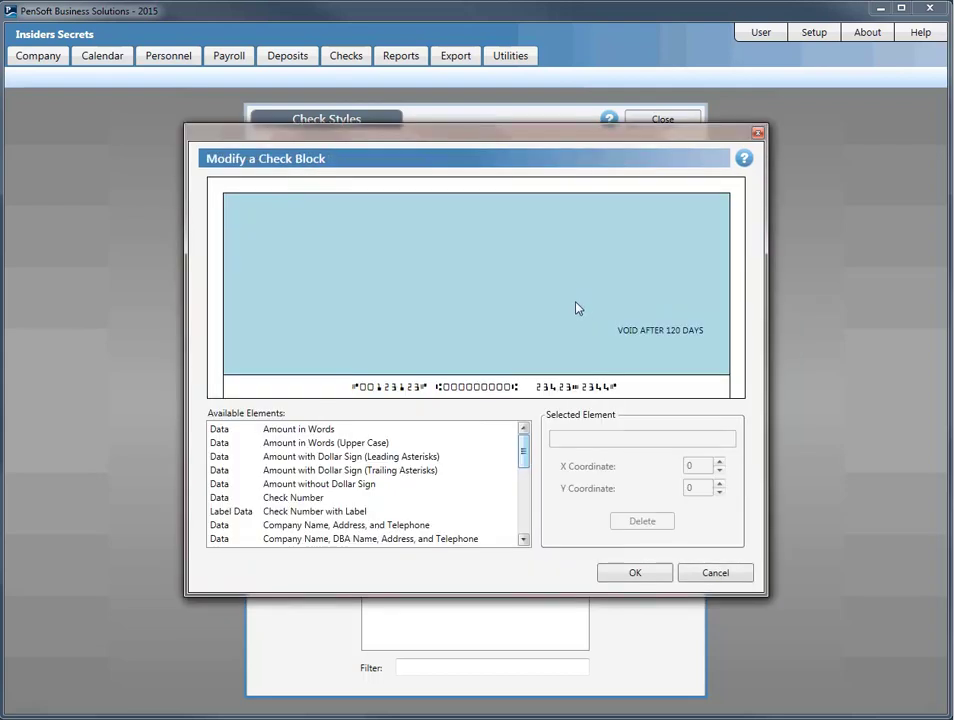
# Delete the VOID AFTER 120 DAYS label from the check block.
pyautogui.moveTo(523, 452); pyautogui.dragTo(535, 537)
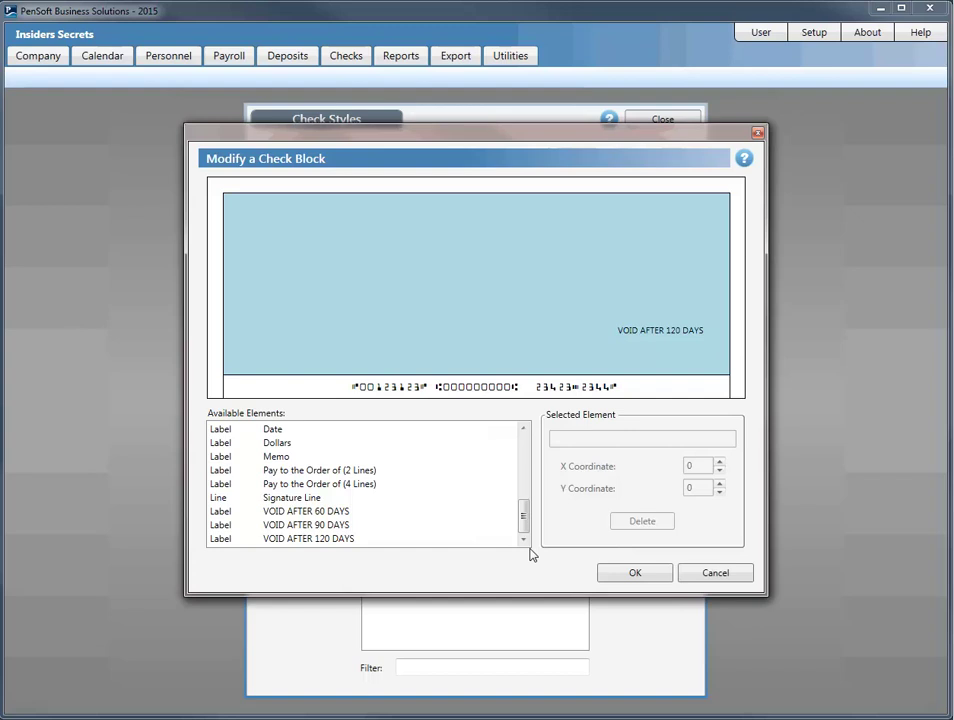
pyautogui.moveTo(667, 336); pyautogui.dragTo(860, 420)
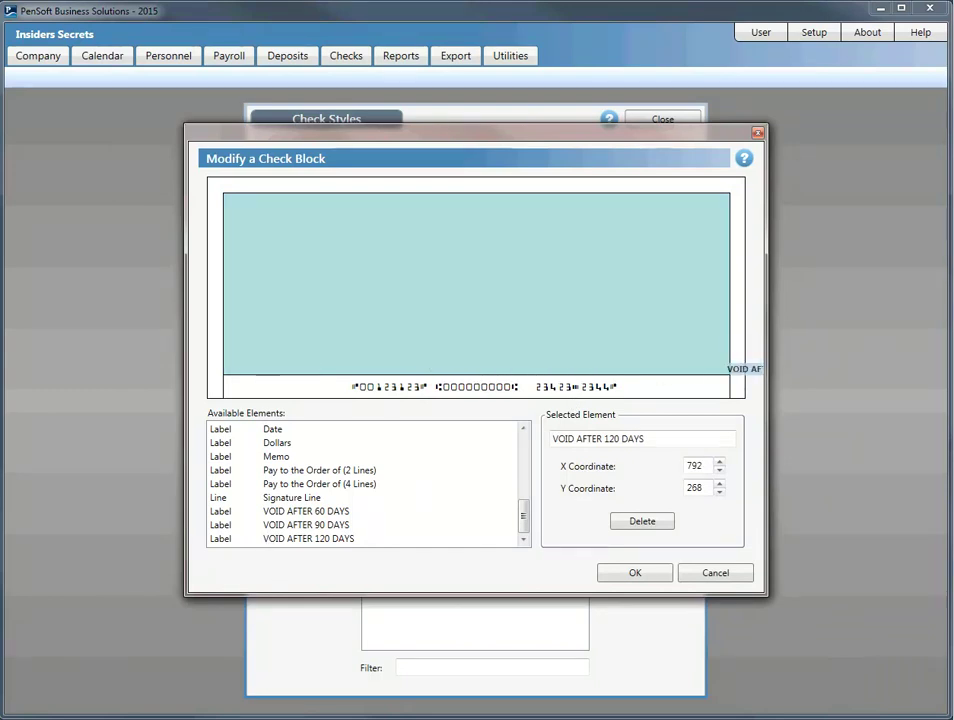
pyautogui.click(642, 521)
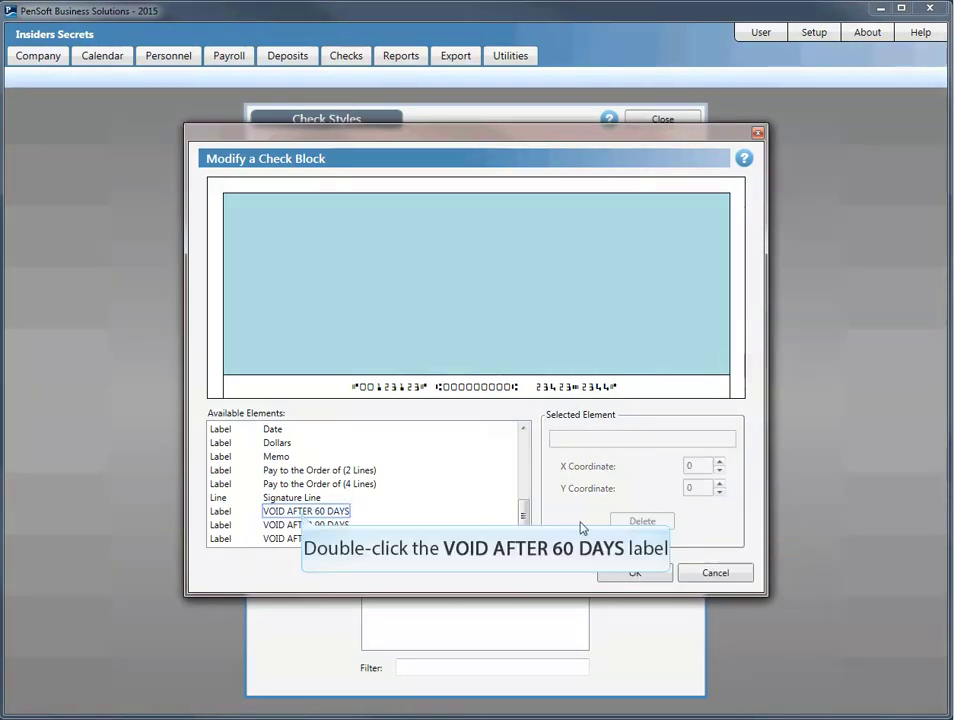
# Place a centred VOID AFTER 60 DAYS label and save the Inside Format style.
pyautogui.doubleClick(304, 517)
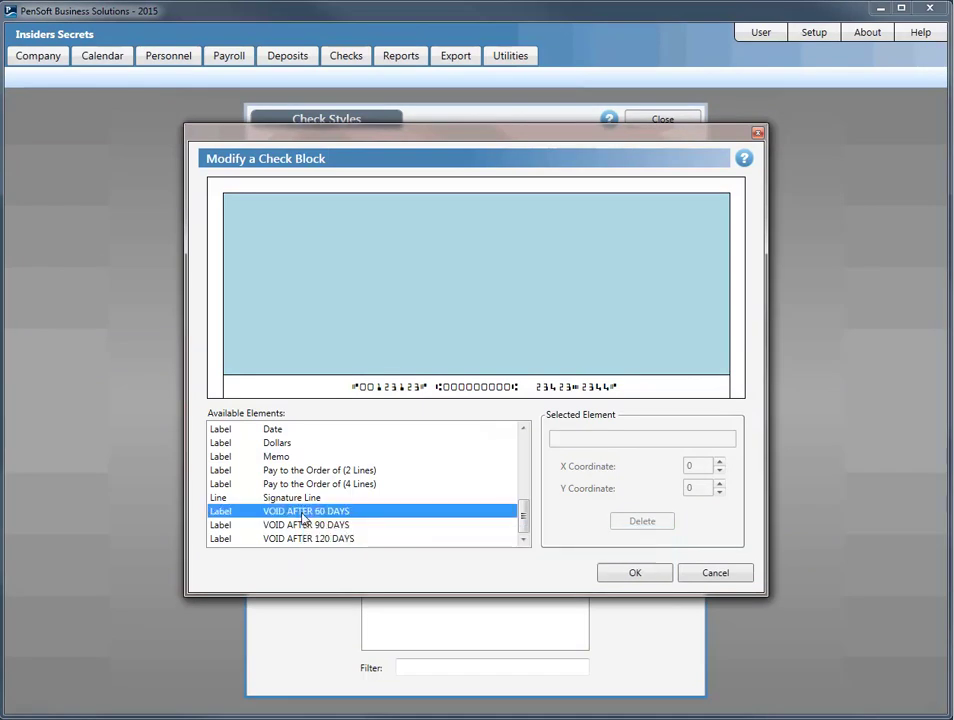
pyautogui.moveTo(304, 517); pyautogui.dragTo(643, 326)
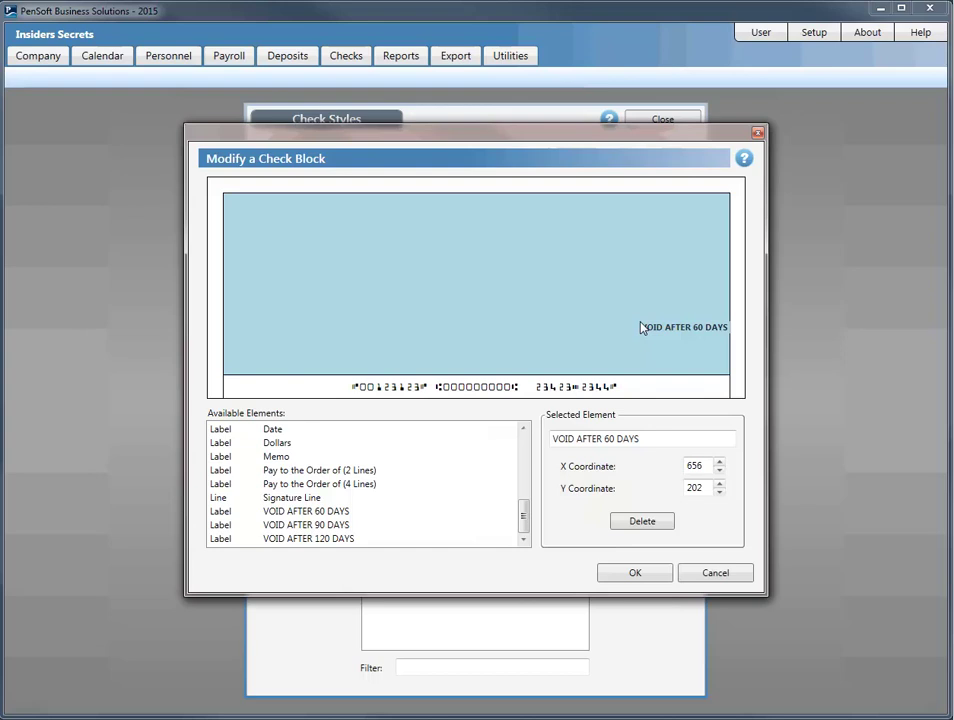
pyautogui.moveTo(687, 333); pyautogui.dragTo(467, 360)
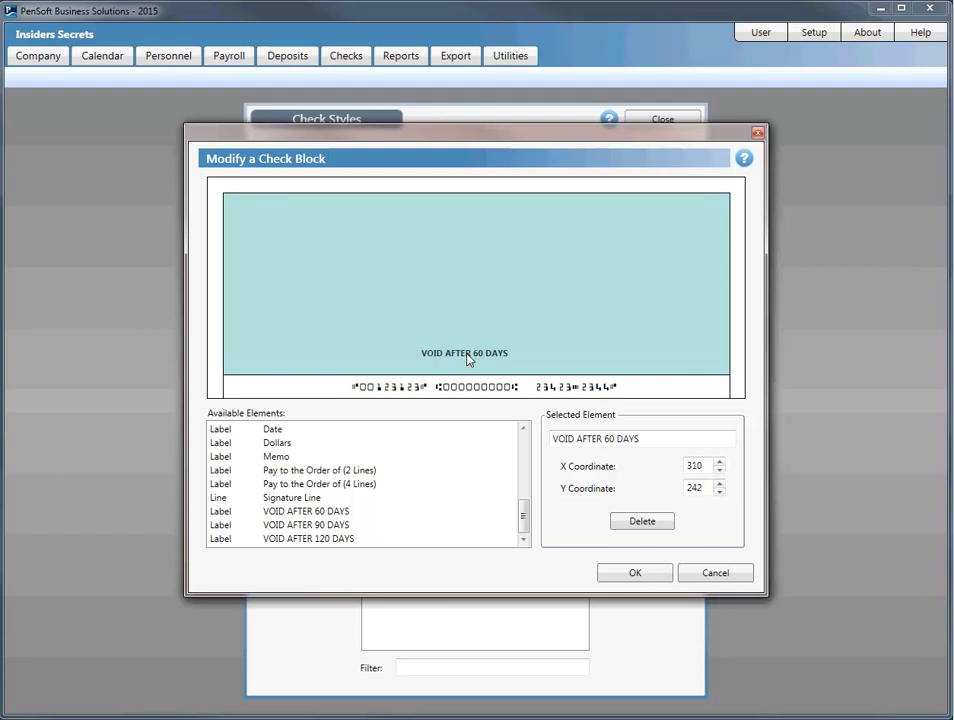
pyautogui.click(652, 571)
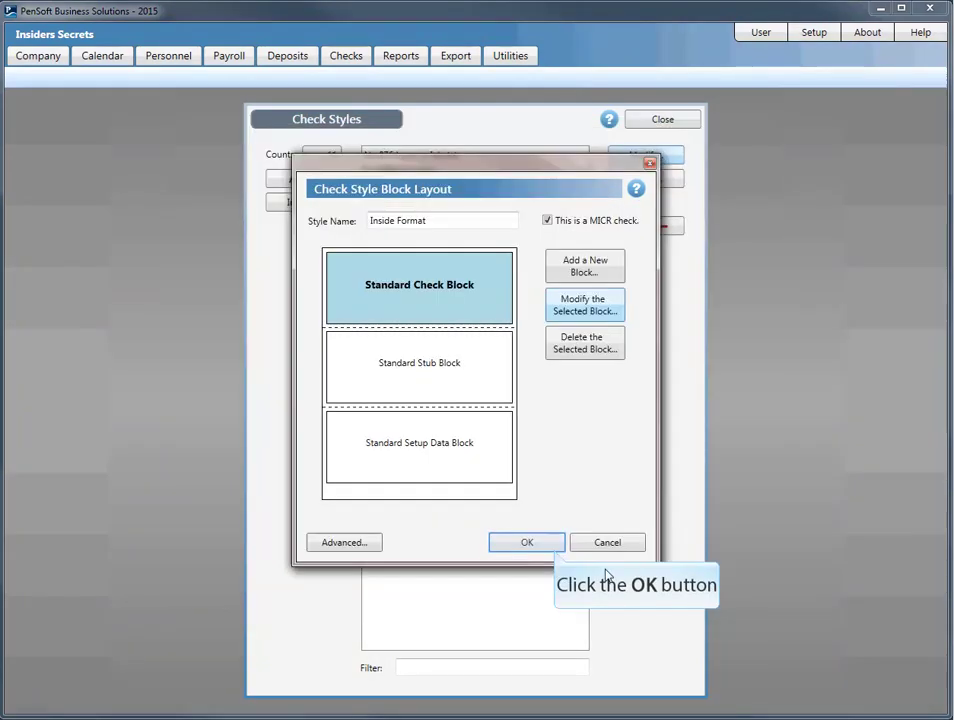
pyautogui.click(552, 548)
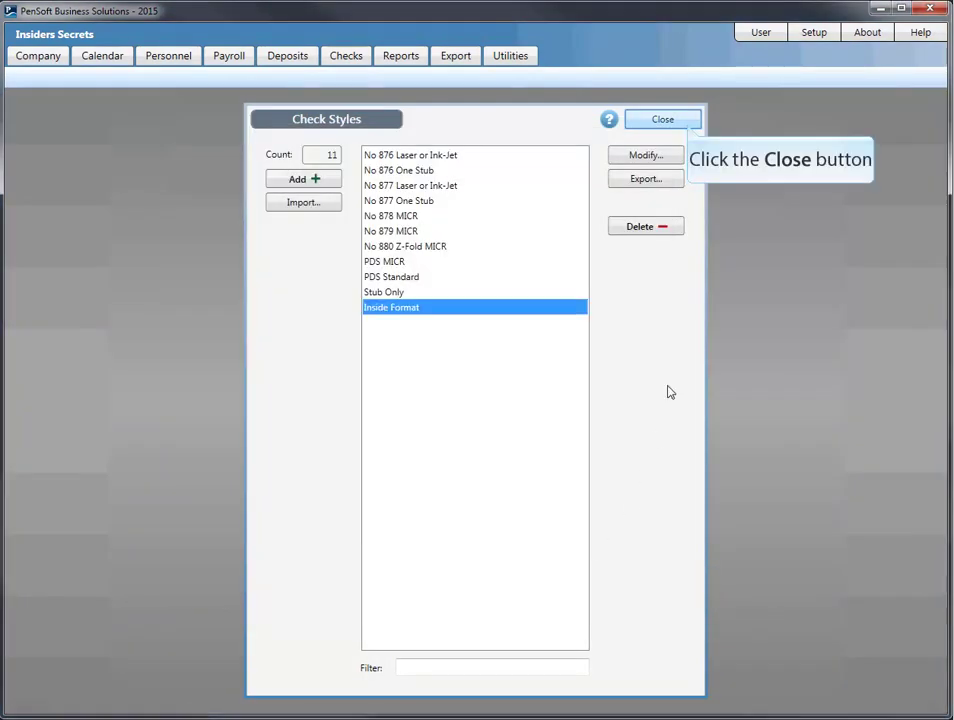
pyautogui.click(689, 124)
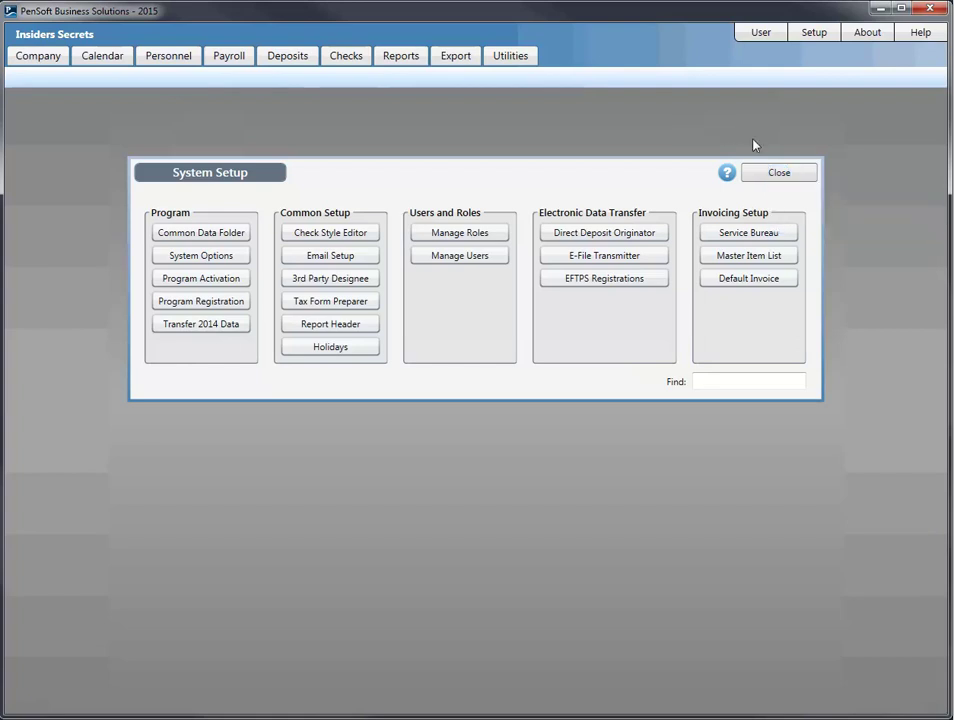
# Close System Setup and Report Stacks, then show the Payroll Reports panel.
pyautogui.click(772, 178)
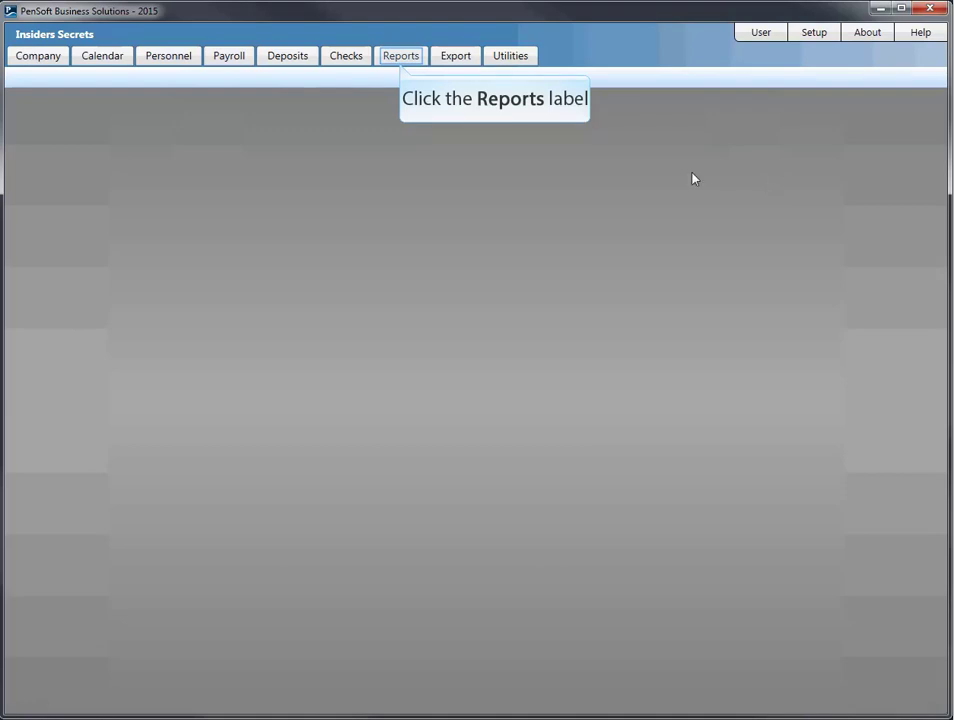
pyautogui.click(401, 62)
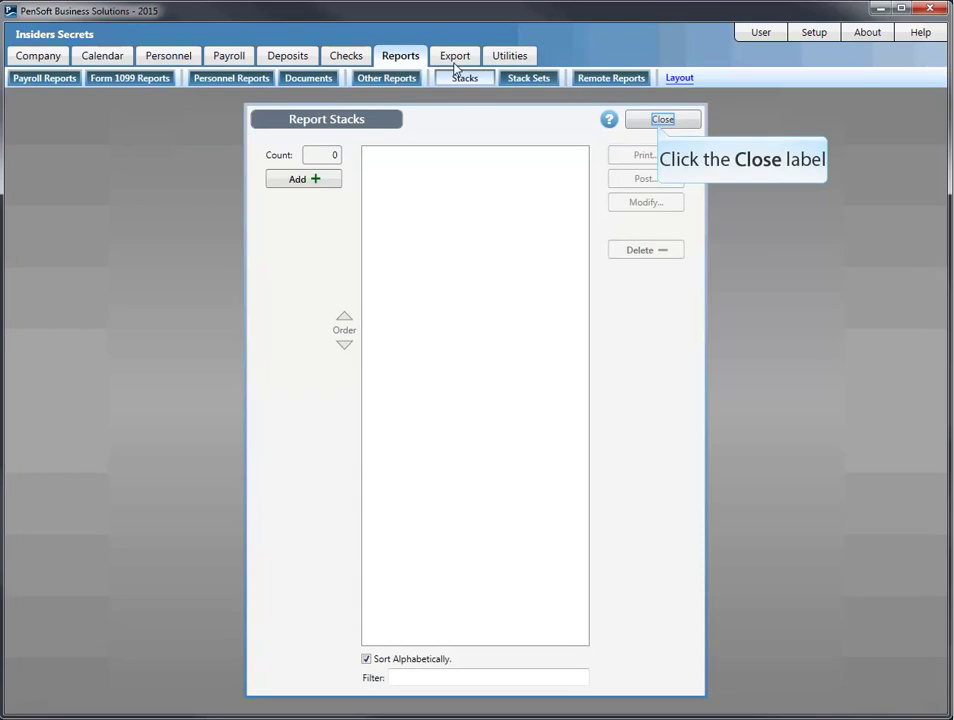
pyautogui.click(660, 122)
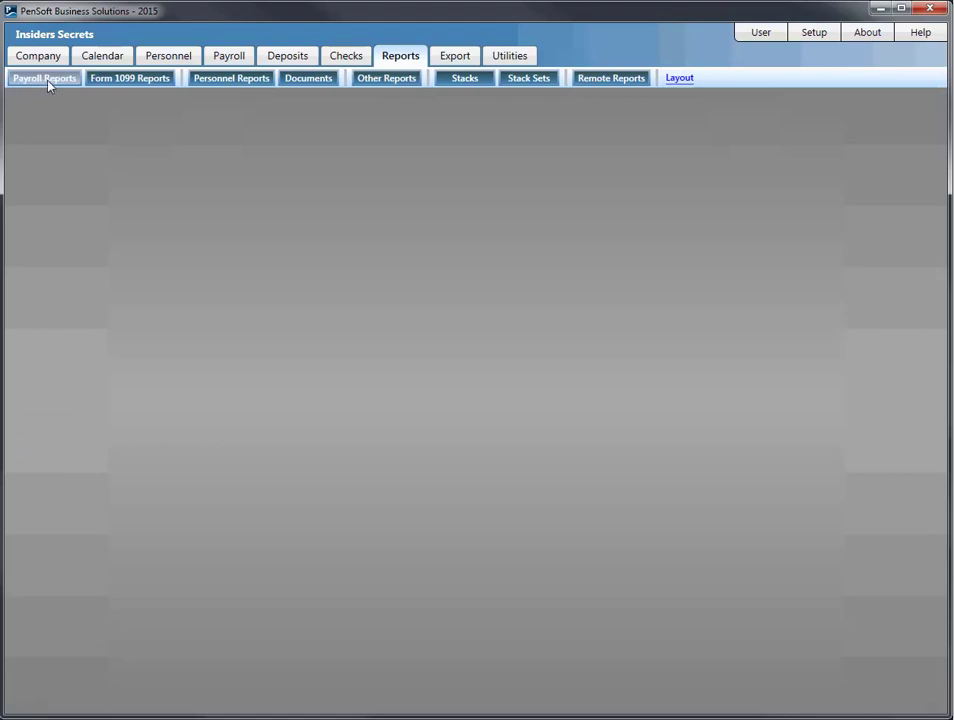
pyautogui.click(168, 84)
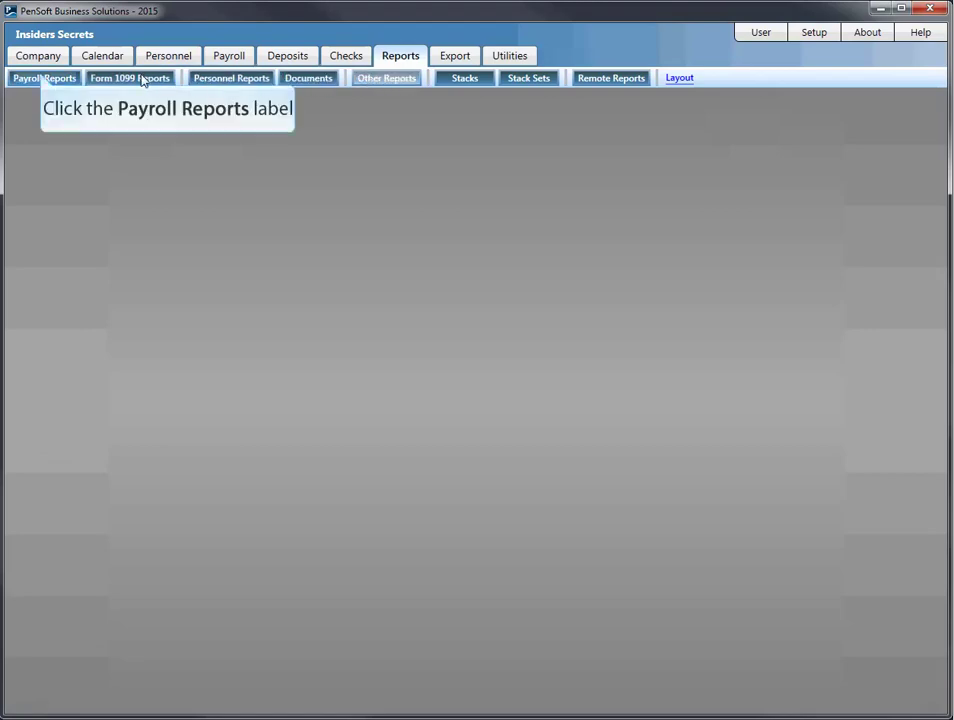
pyautogui.click(44, 78)
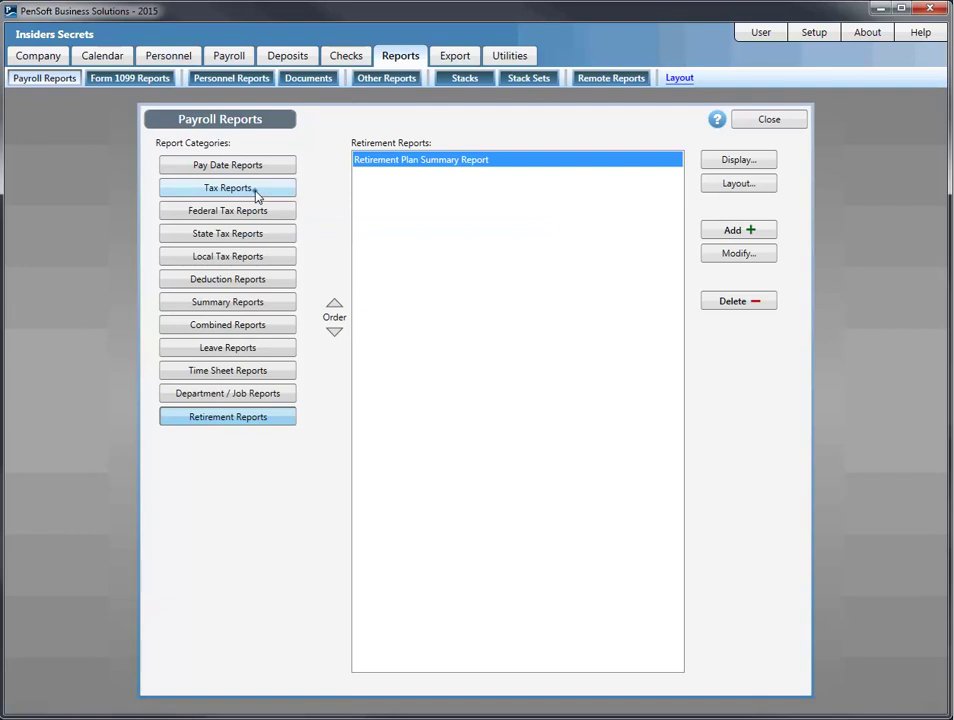
# Browse Tax Reports and Pay Date Reports, then bring up the Payroll Details report setup.
pyautogui.click(257, 196)
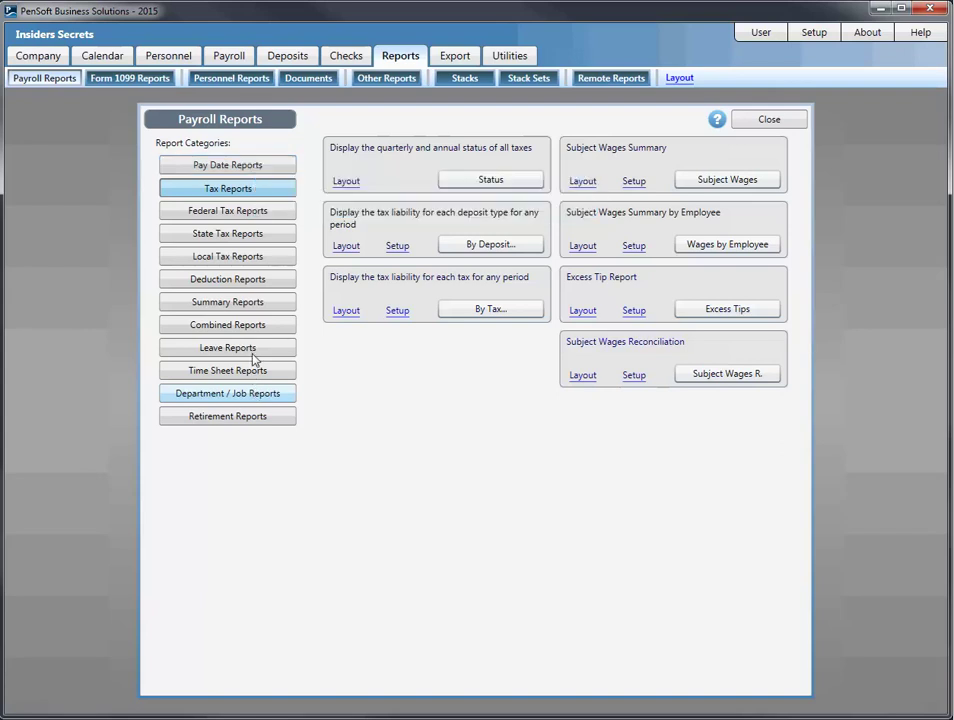
pyautogui.click(252, 164)
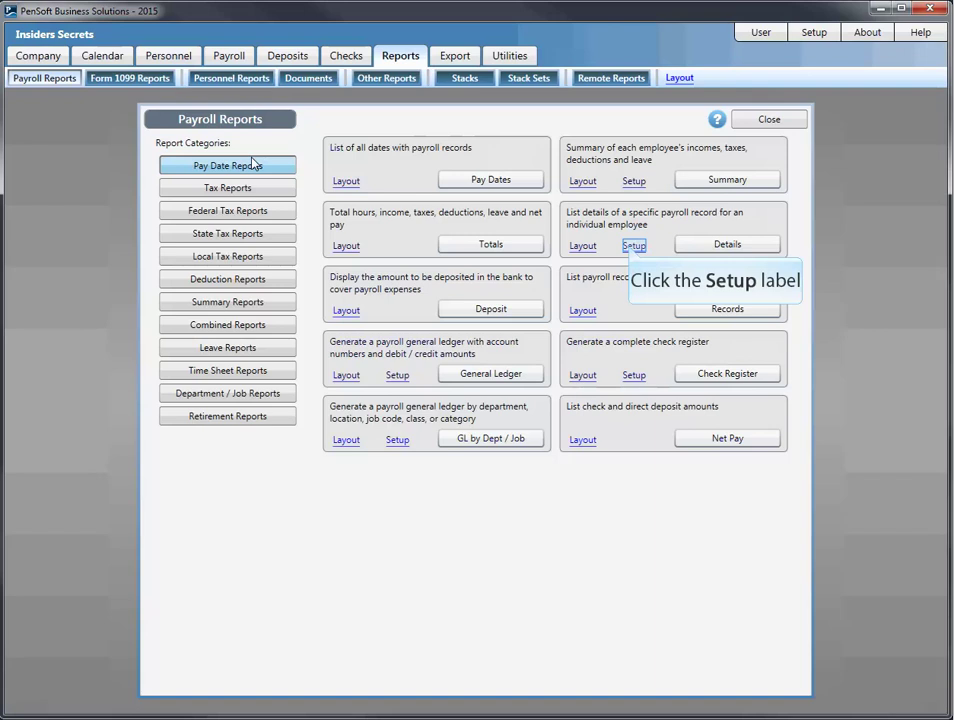
pyautogui.click(633, 246)
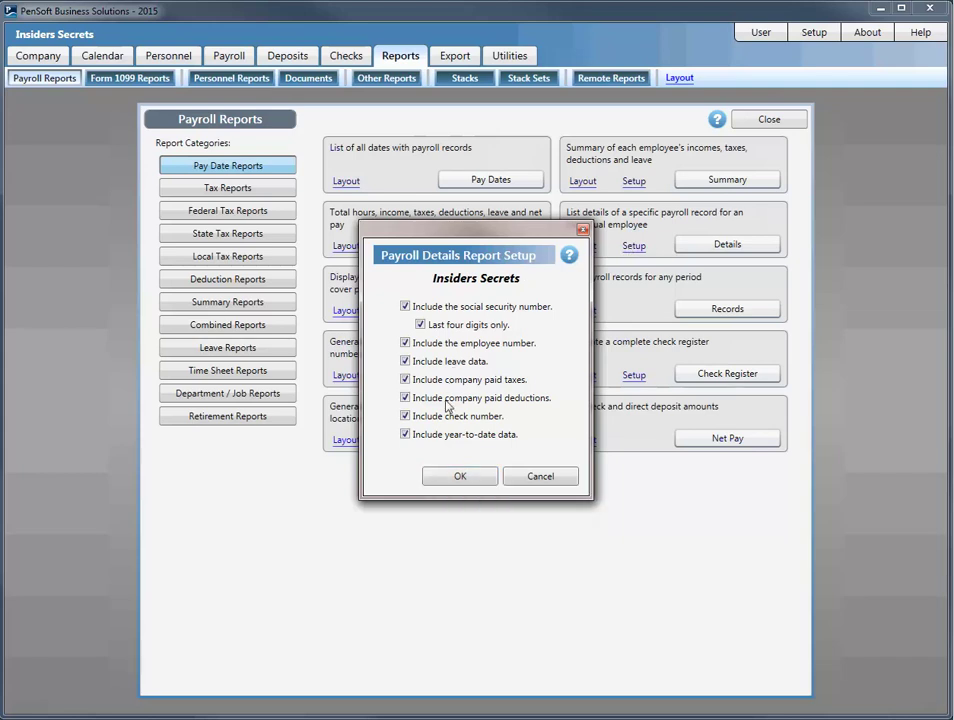
# Accept the Payroll Details setup with all include options on, then list Retirement Reports.
pyautogui.click(436, 477)
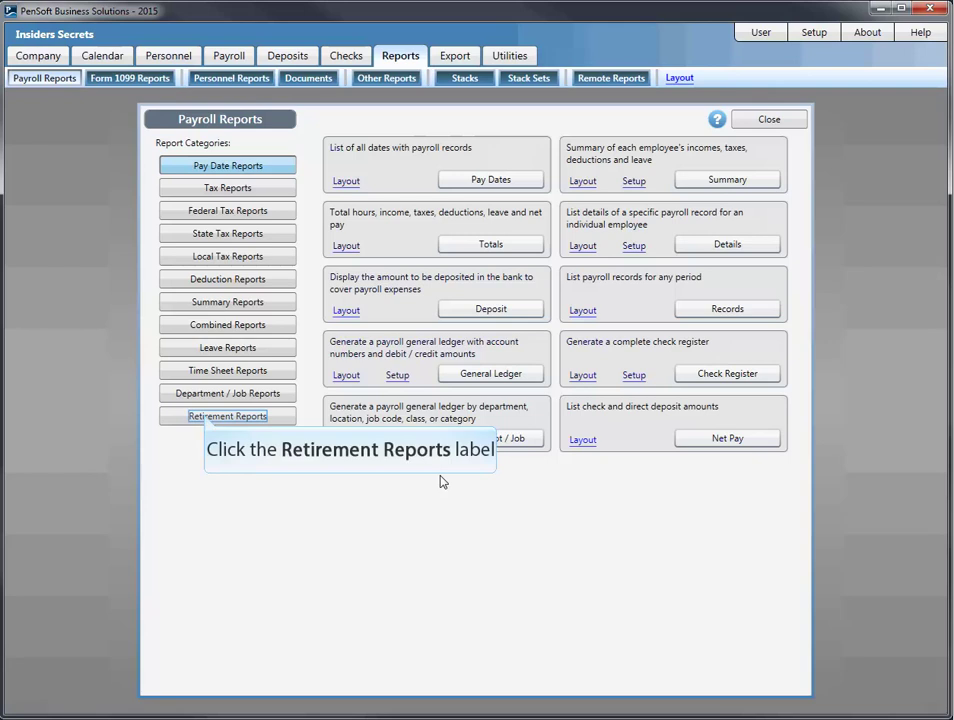
pyautogui.click(207, 418)
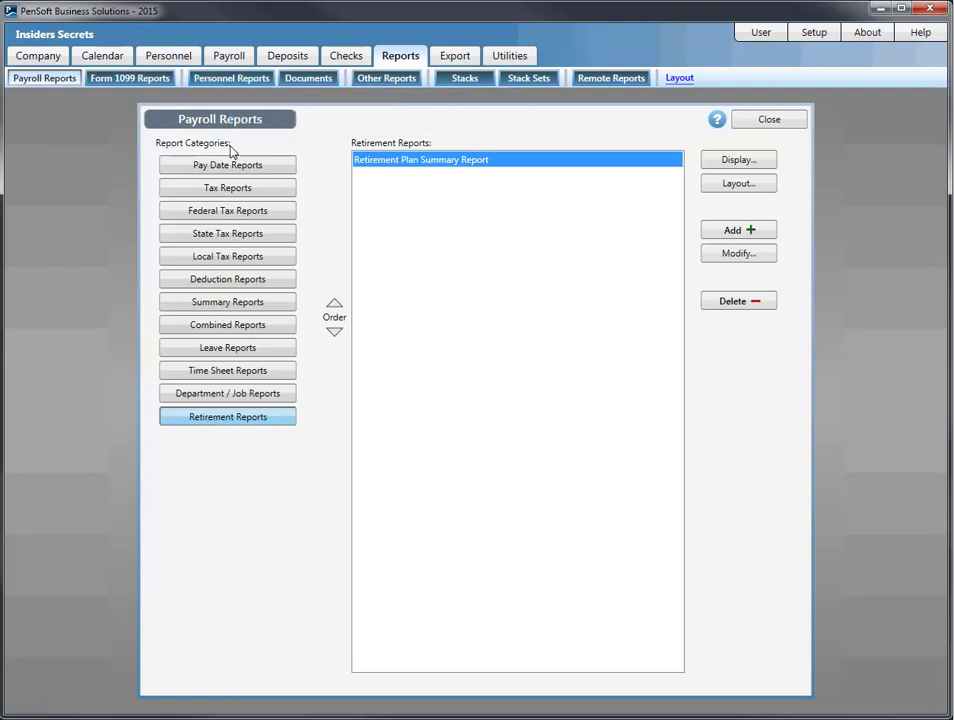
# Browse Personnel Setup, Management and Government Forms reports, then start the Form W-4 report.
pyautogui.click(231, 78)
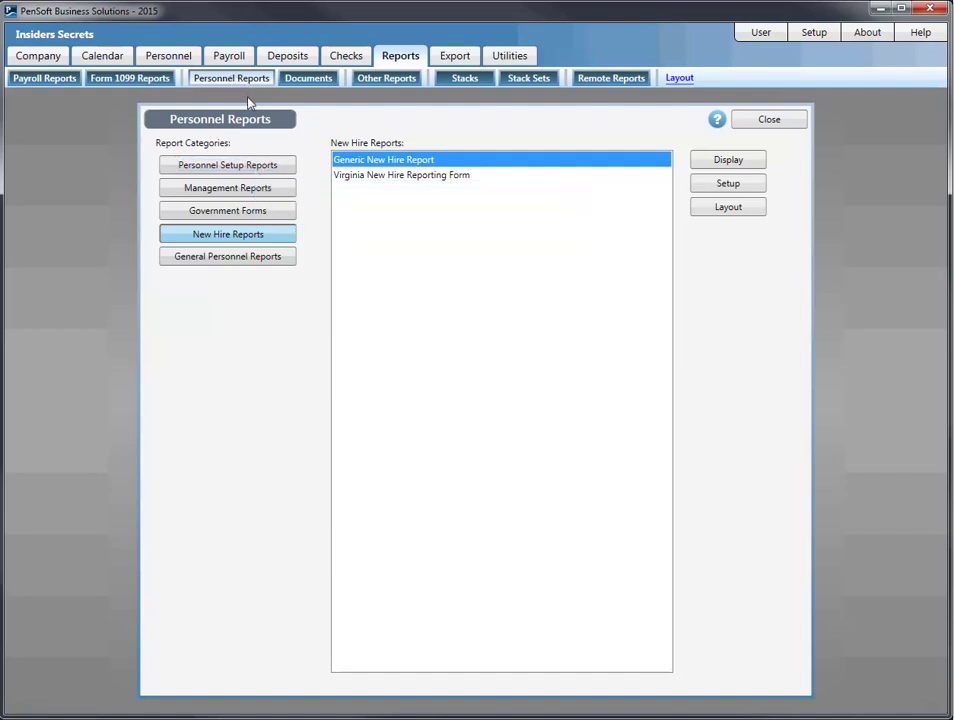
pyautogui.click(255, 170)
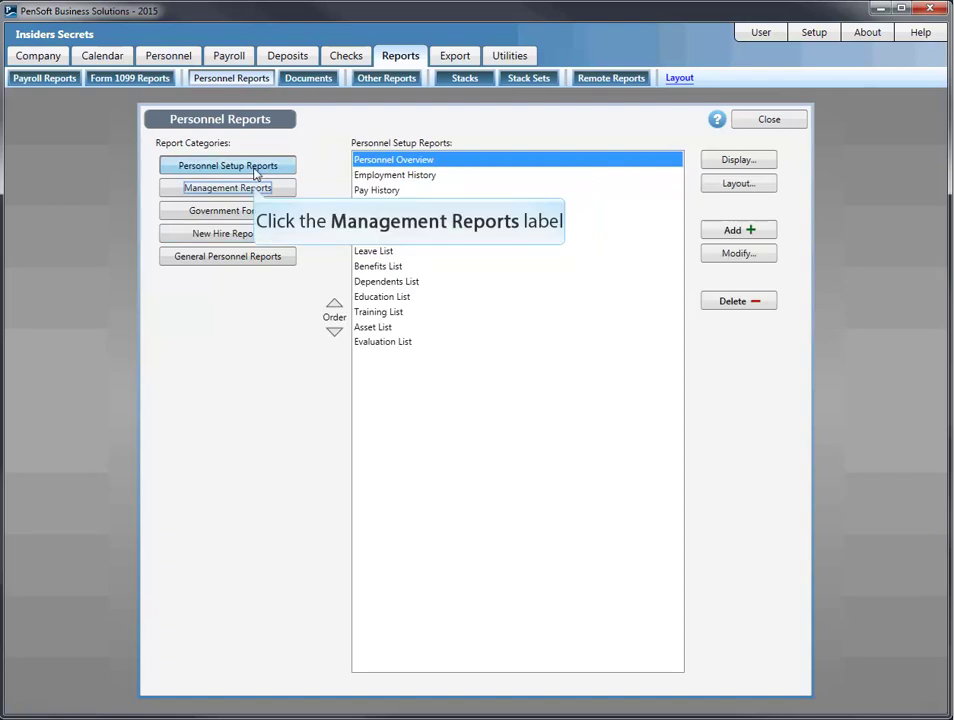
pyautogui.click(253, 188)
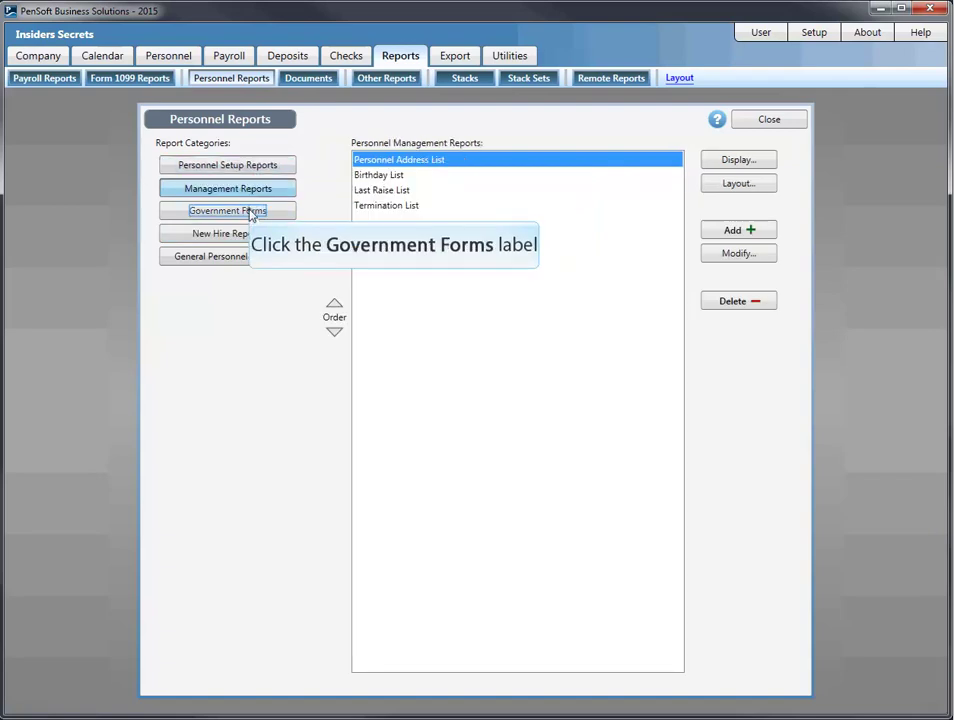
pyautogui.click(251, 213)
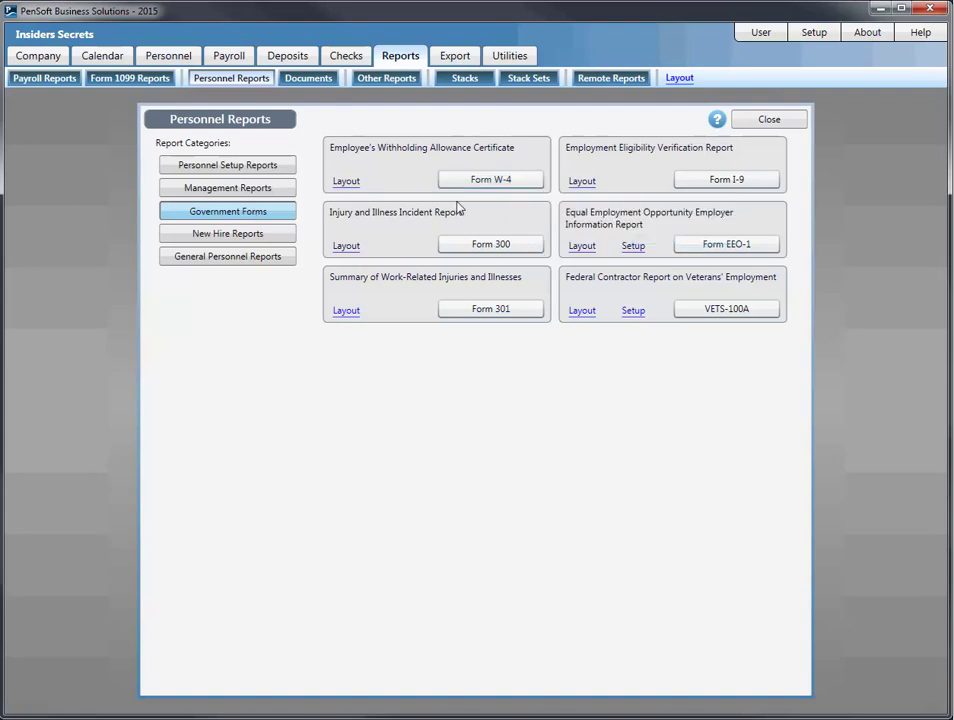
pyautogui.click(517, 190)
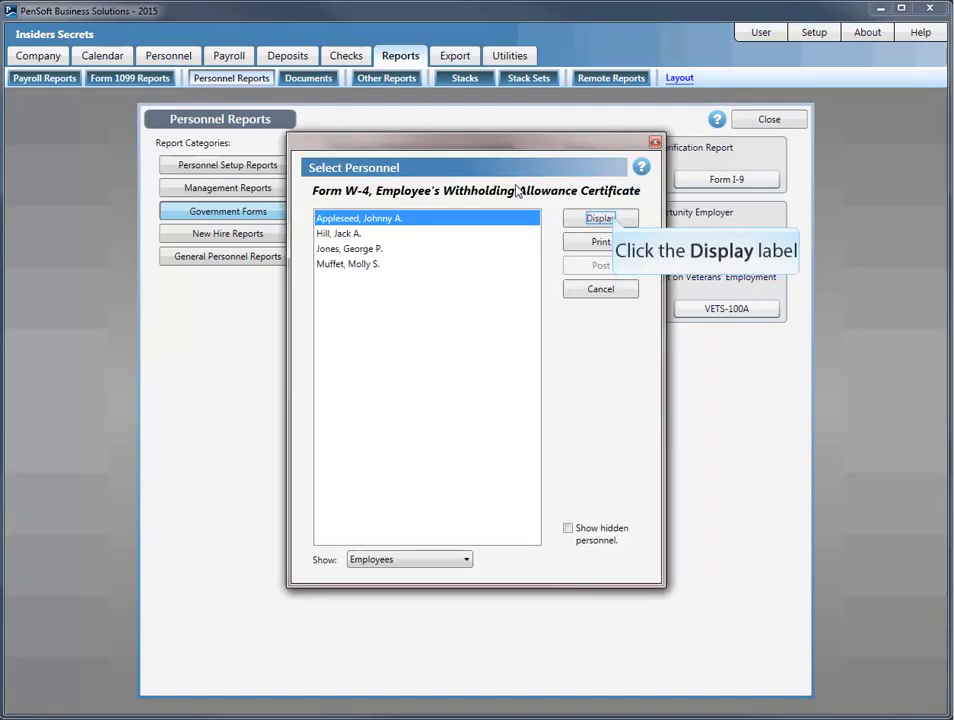
# Display the Form W-4 for the chosen employee, scroll through it, then close it.
pyautogui.click(613, 218)
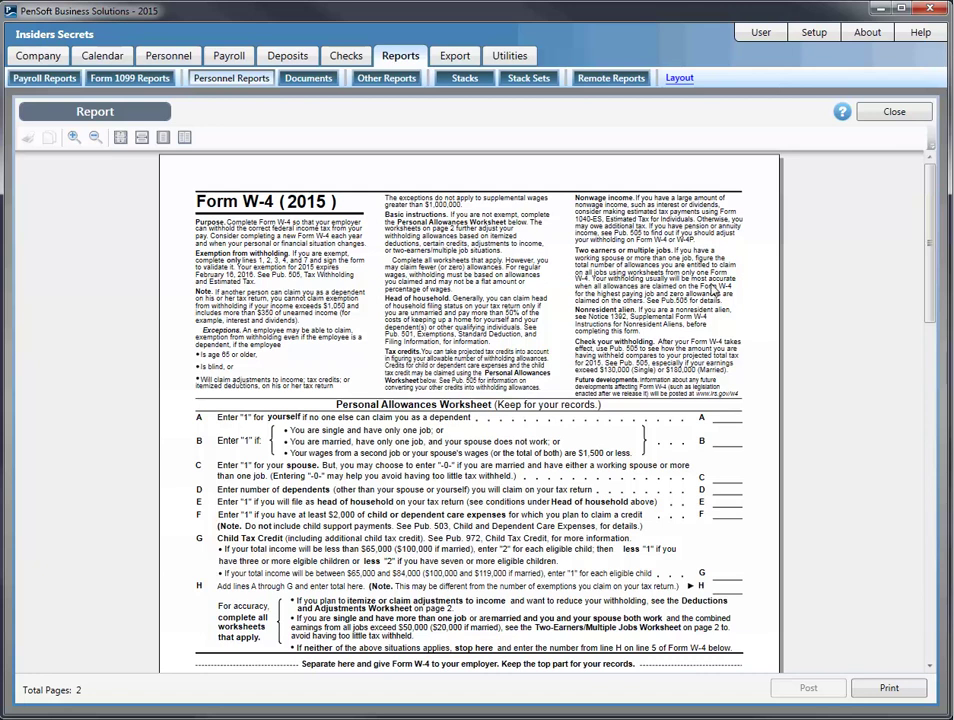
pyautogui.scroll(-3, 753, 537)
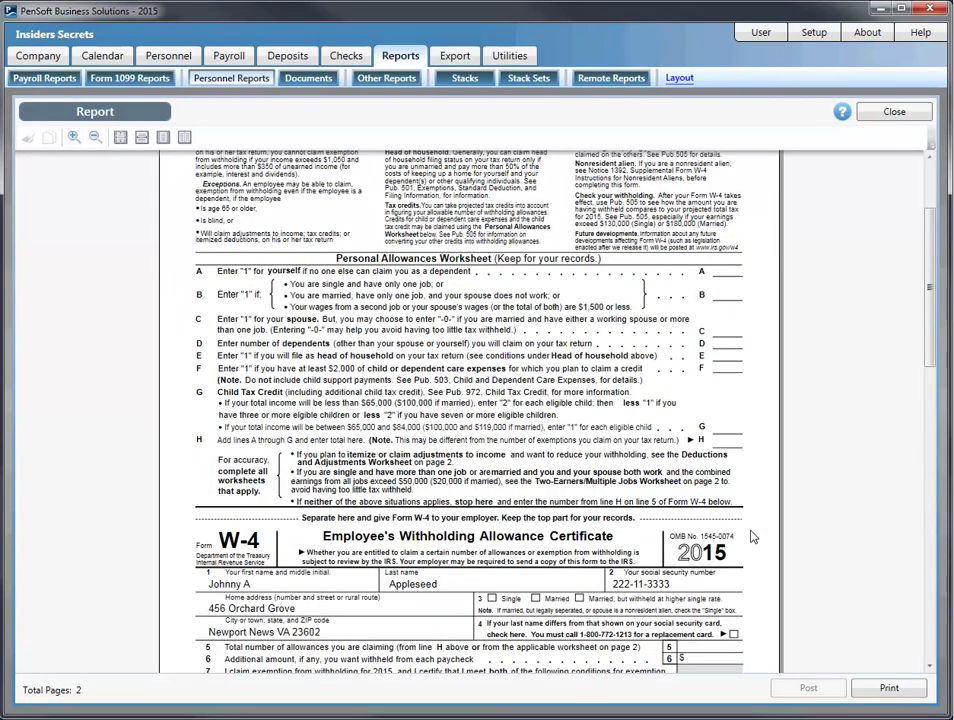
pyautogui.scroll(-4, 753, 537)
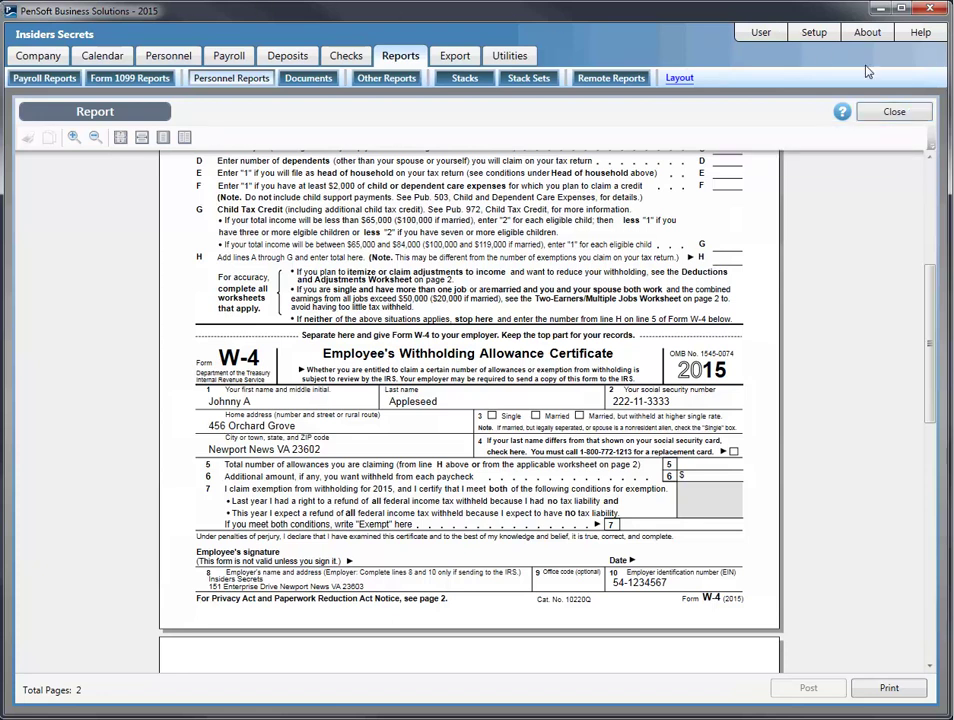
pyautogui.click(912, 113)
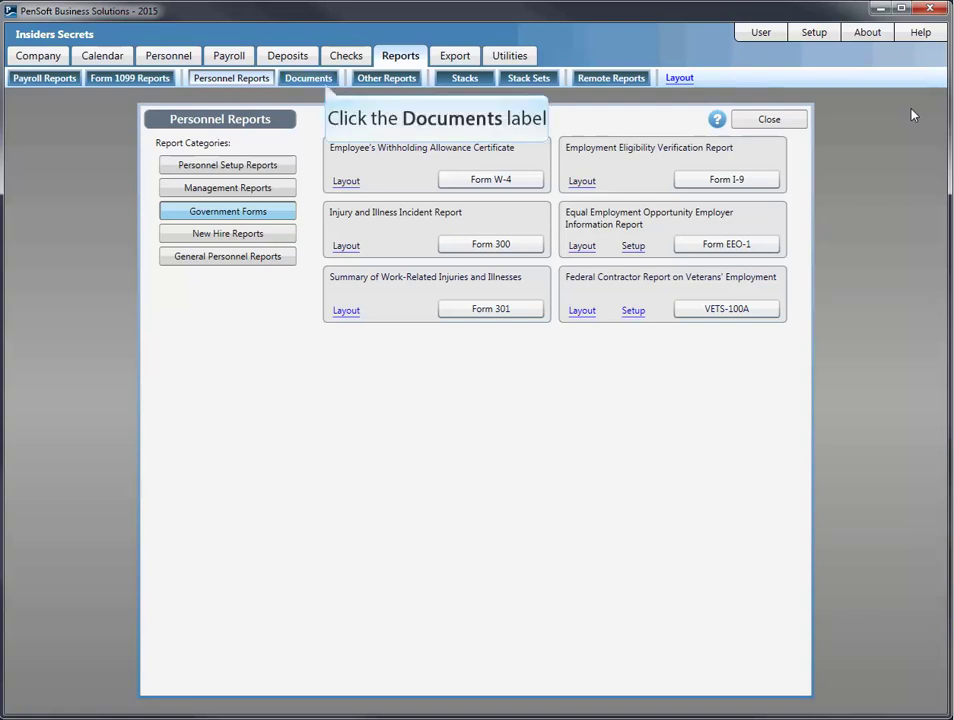
# Generate the Anniversary Letter for the selected employee so it opens in Word as Document.rtf.
pyautogui.click(325, 86)
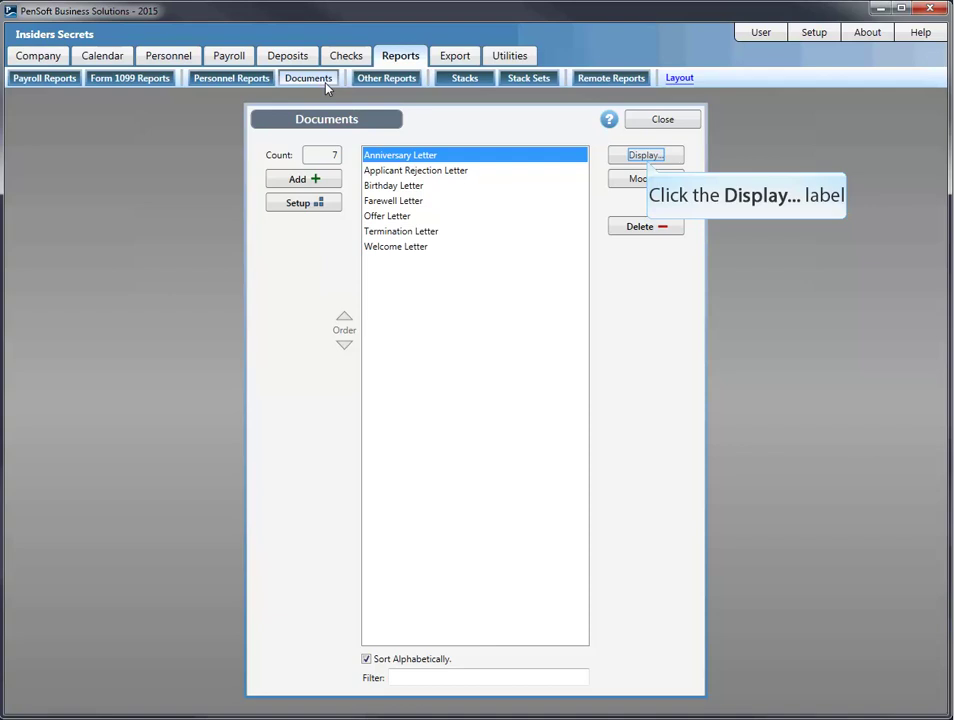
pyautogui.click(648, 159)
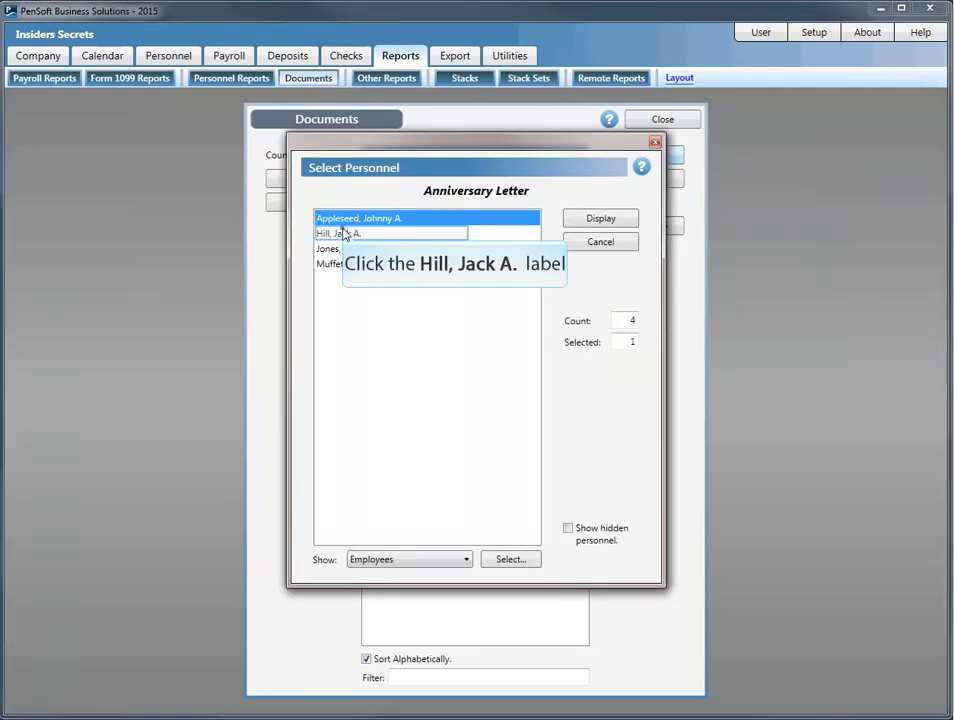
pyautogui.click(343, 232)
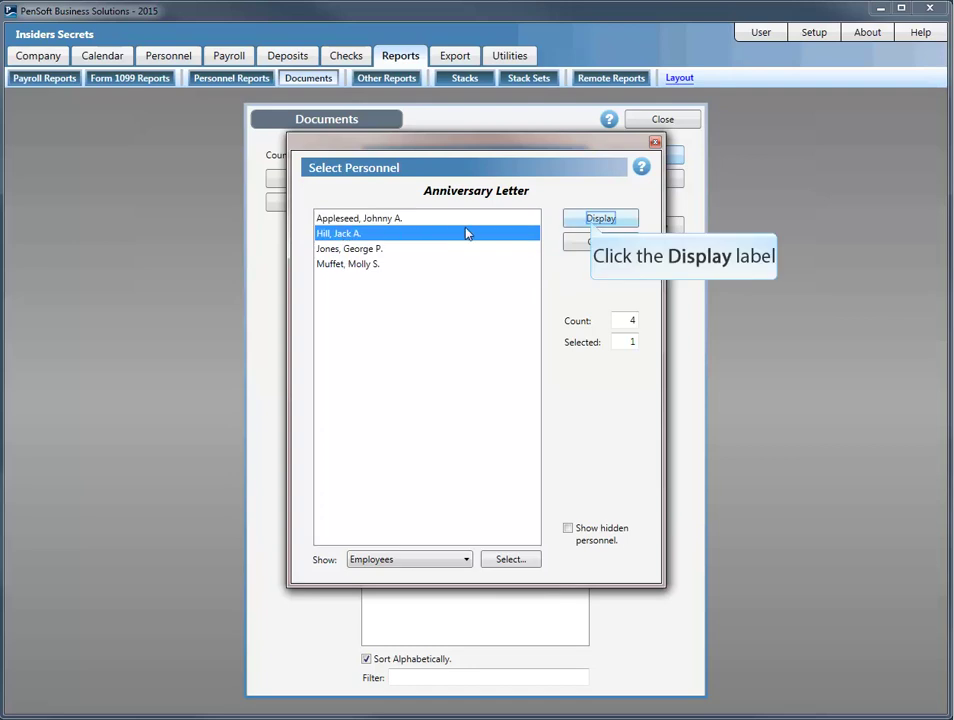
pyautogui.click(599, 219)
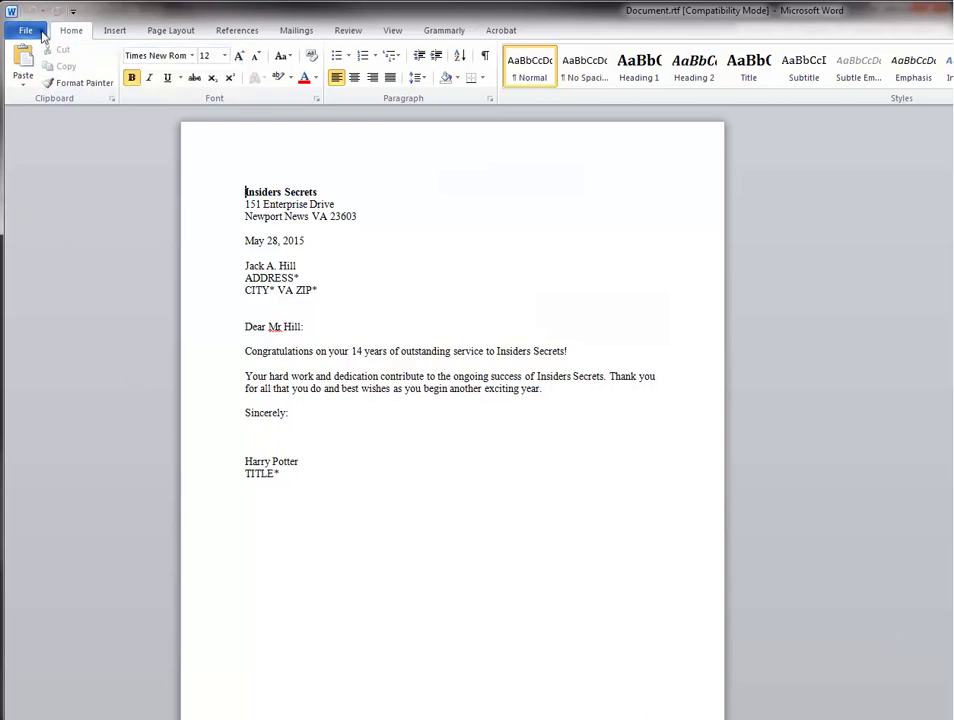
pyautogui.click(41, 33)
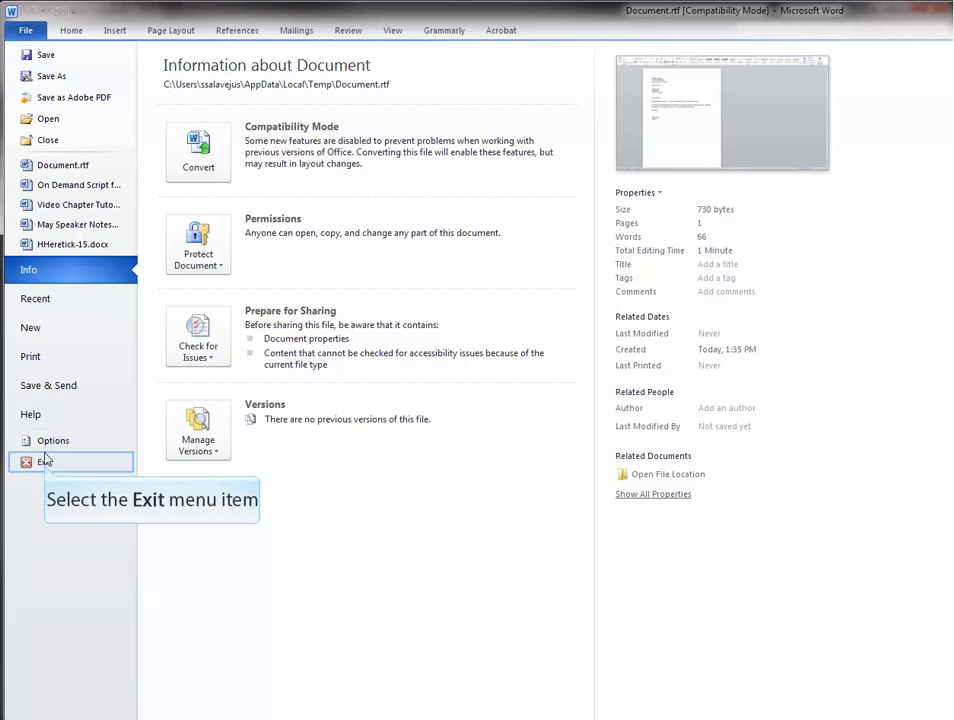
# Exit Word without saving the letter, then close the Documents list.
pyautogui.click(44, 461)
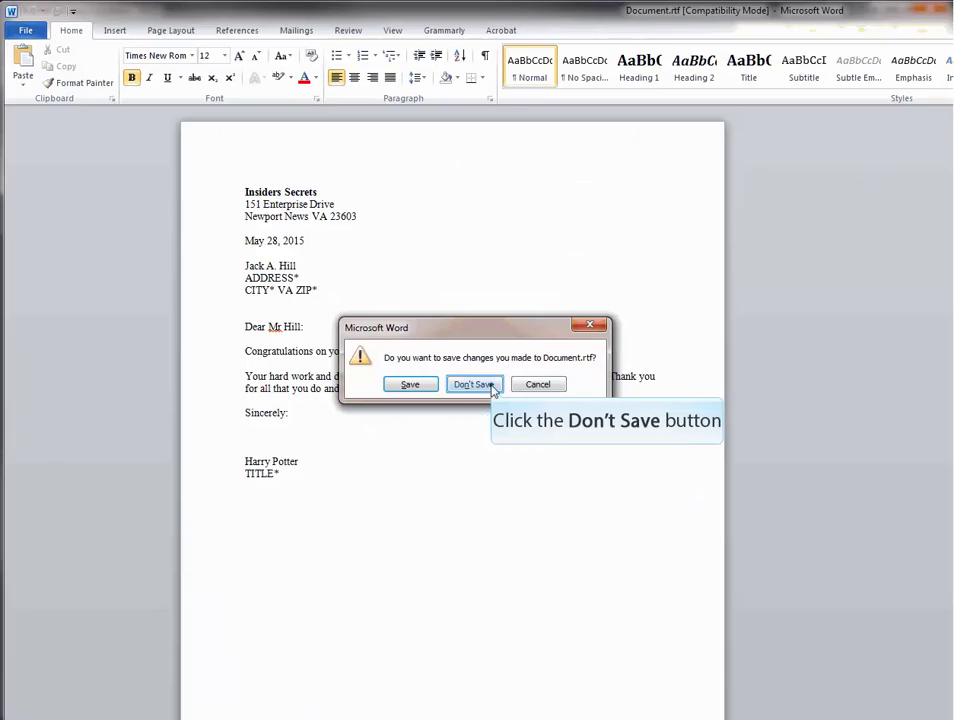
pyautogui.click(490, 386)
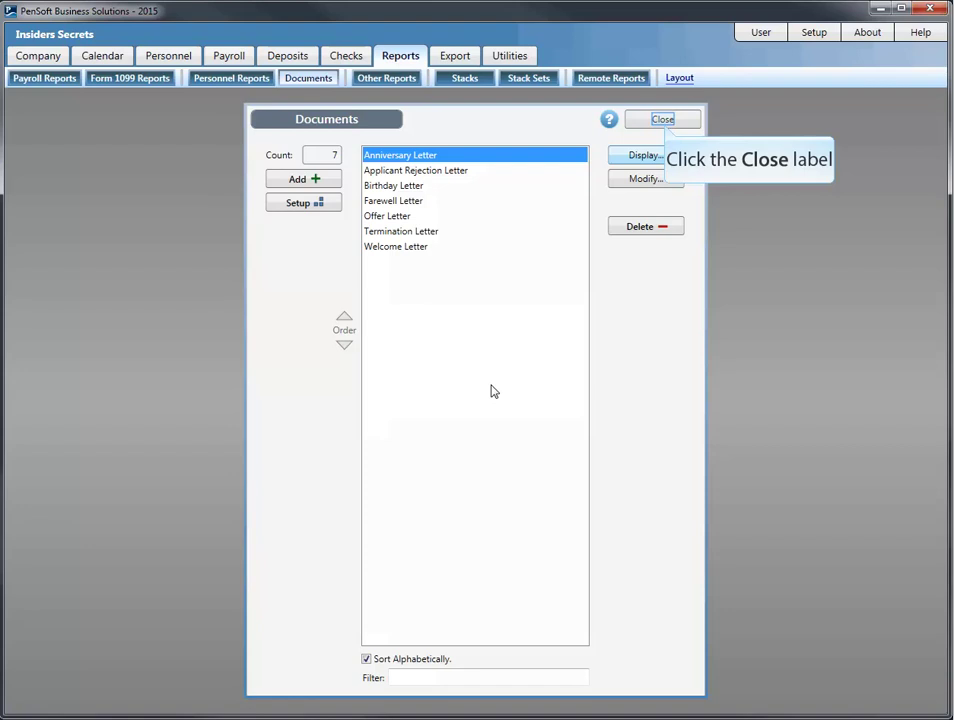
pyautogui.click(664, 121)
# Browse the System Reports and Company Reports categories under Other Reports.
pyautogui.click(394, 80)
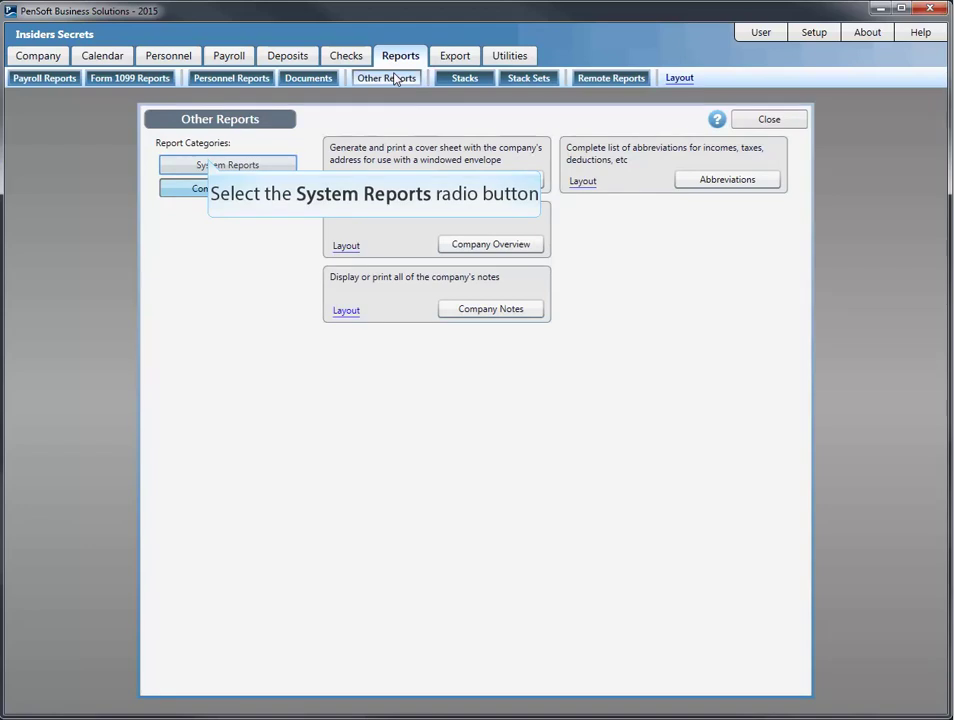
pyautogui.click(209, 162)
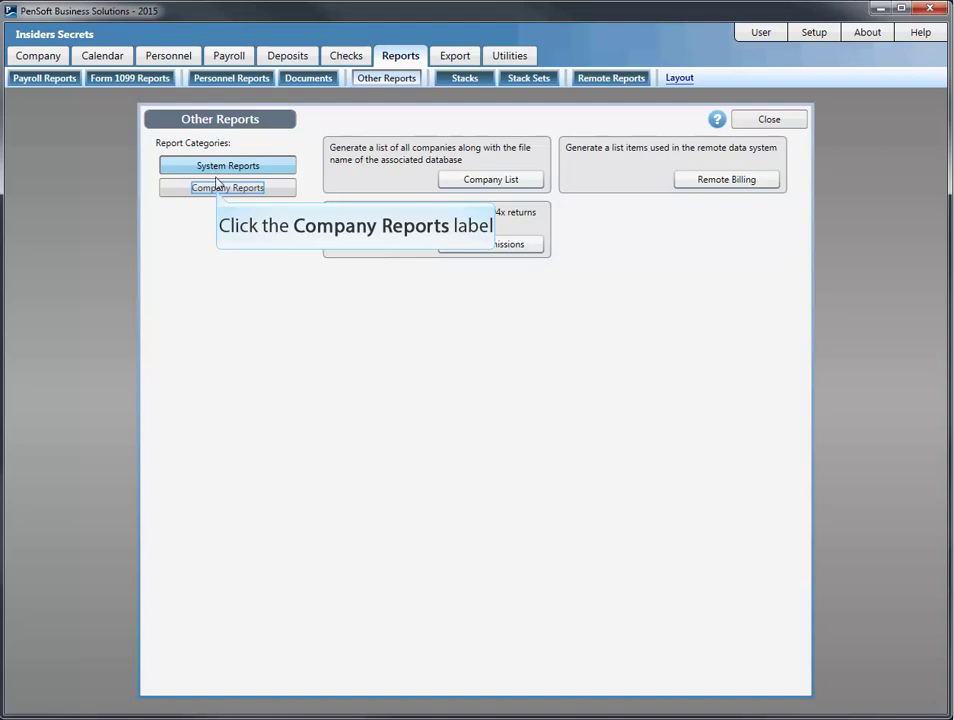
pyautogui.click(218, 192)
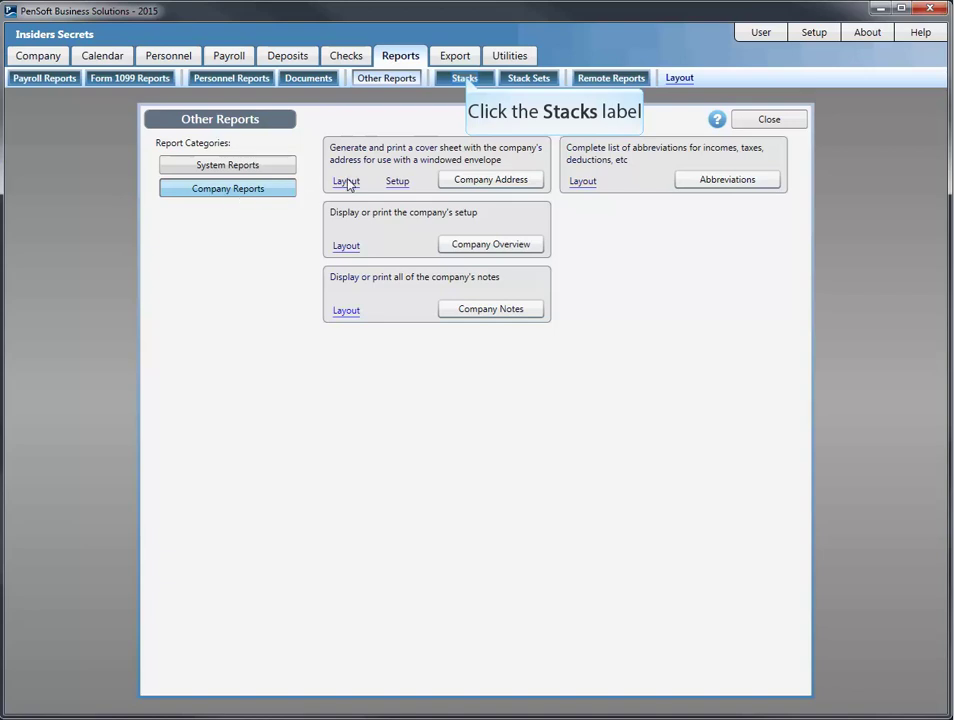
# View the Report Stacks help, then close both the help and Stacks windows.
pyautogui.click(466, 80)
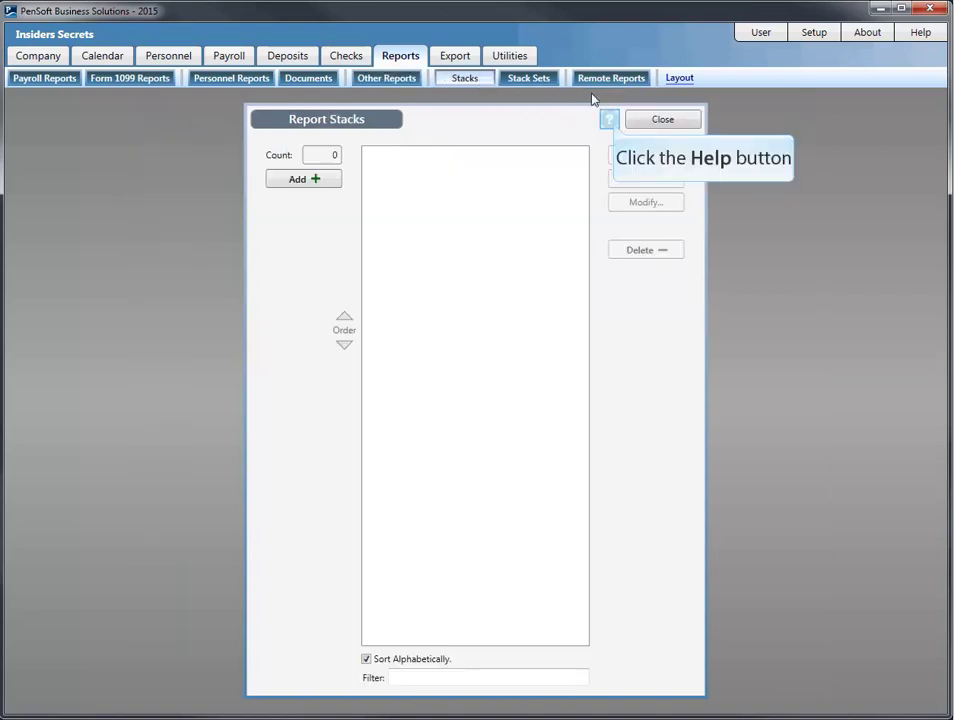
pyautogui.click(610, 120)
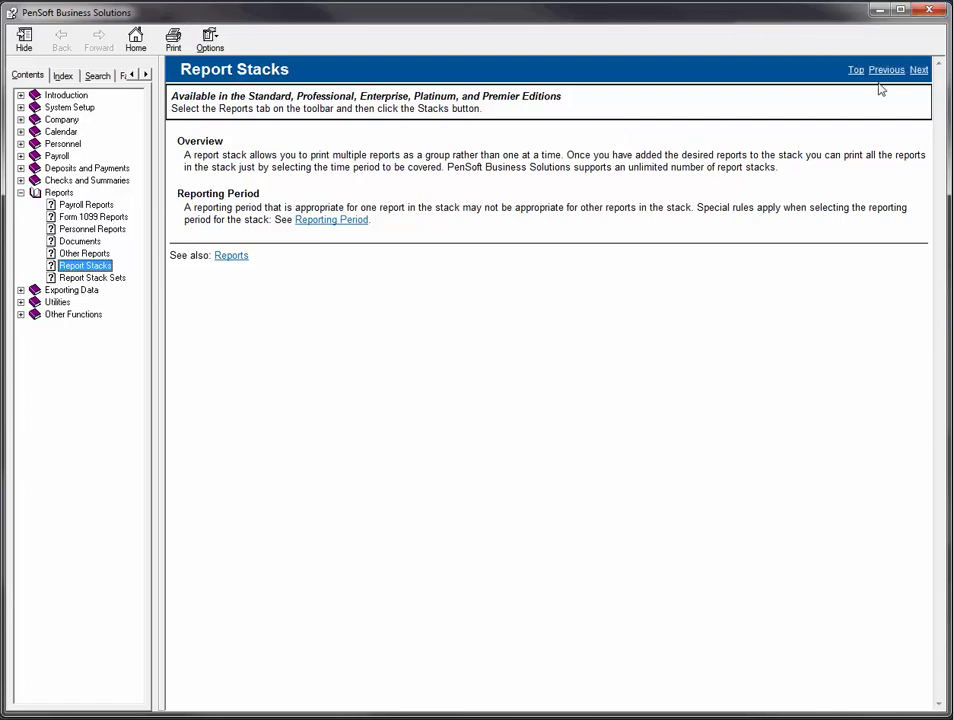
pyautogui.click(930, 14)
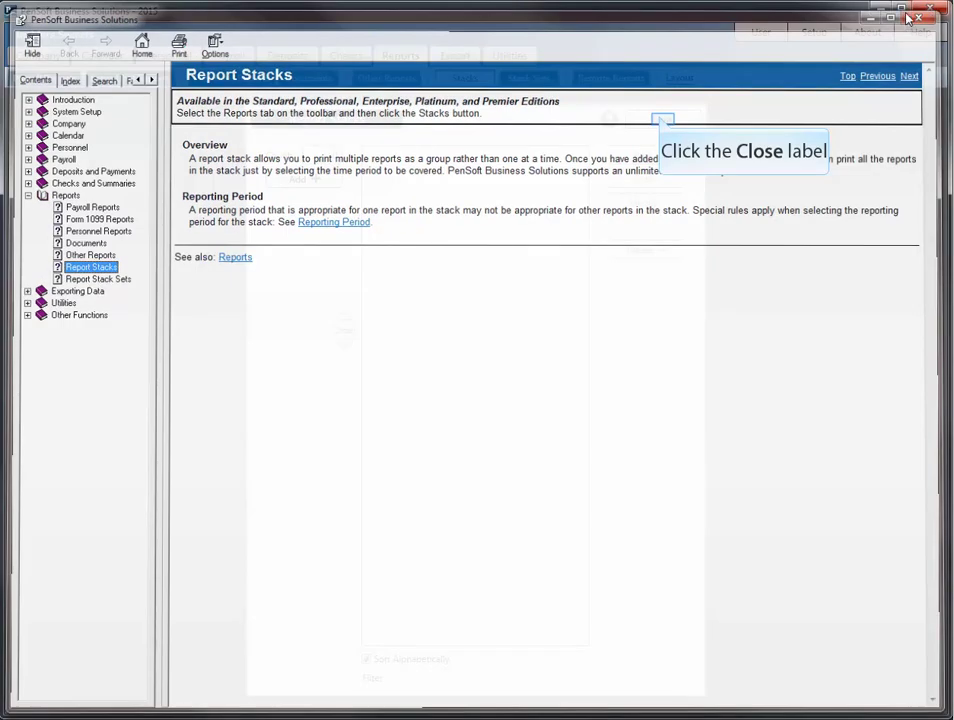
pyautogui.click(660, 120)
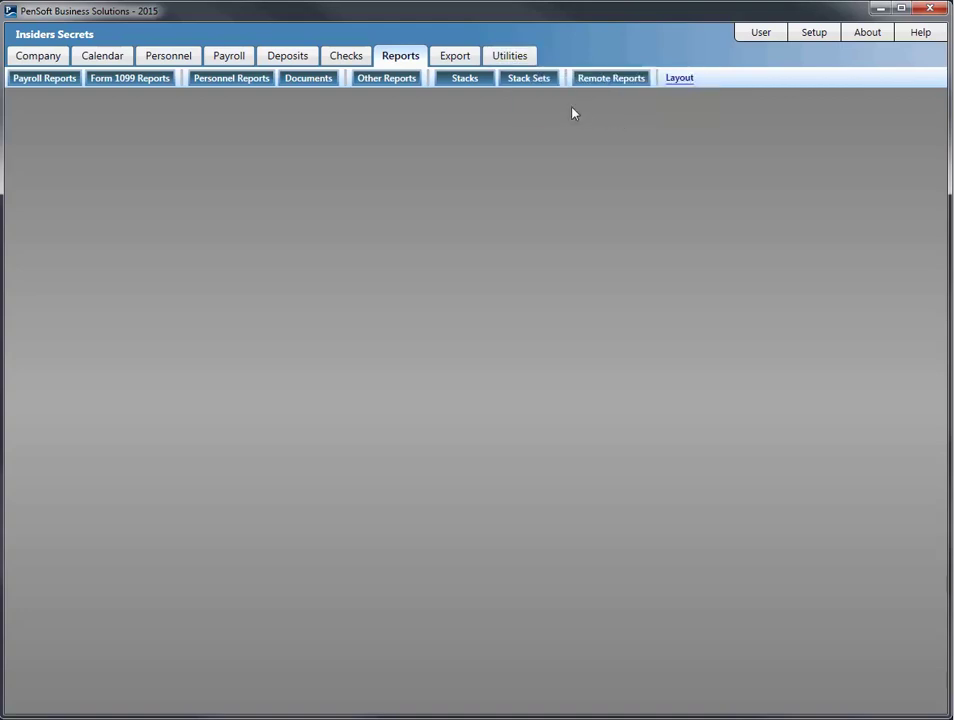
pyautogui.click(516, 63)
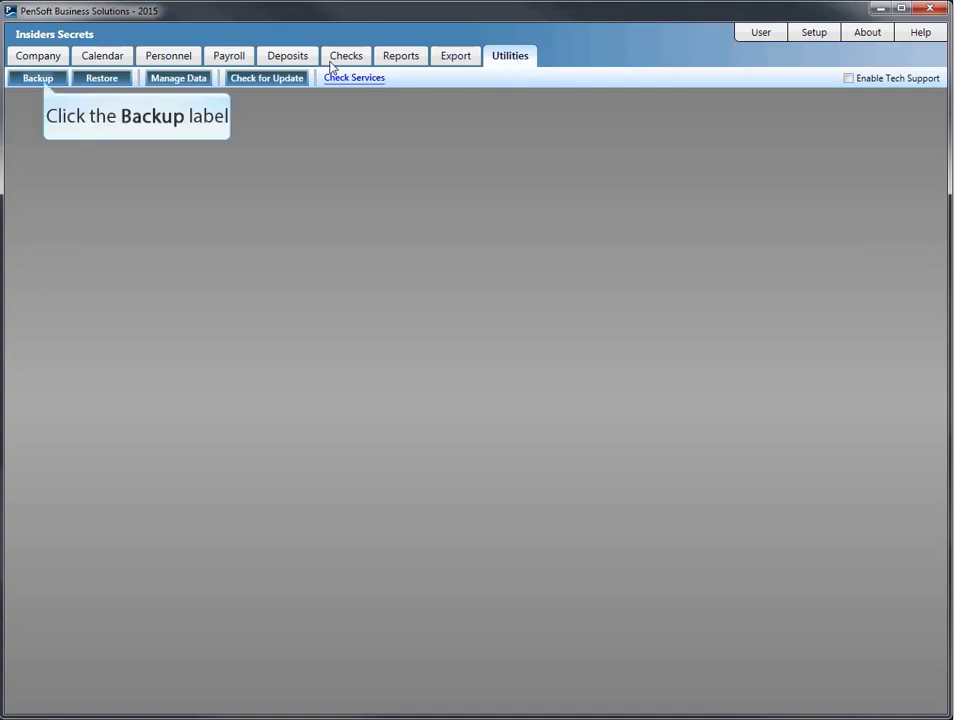
# Back up all three companies into one backup file and close the successful Data Backup Log.
pyautogui.click(40, 79)
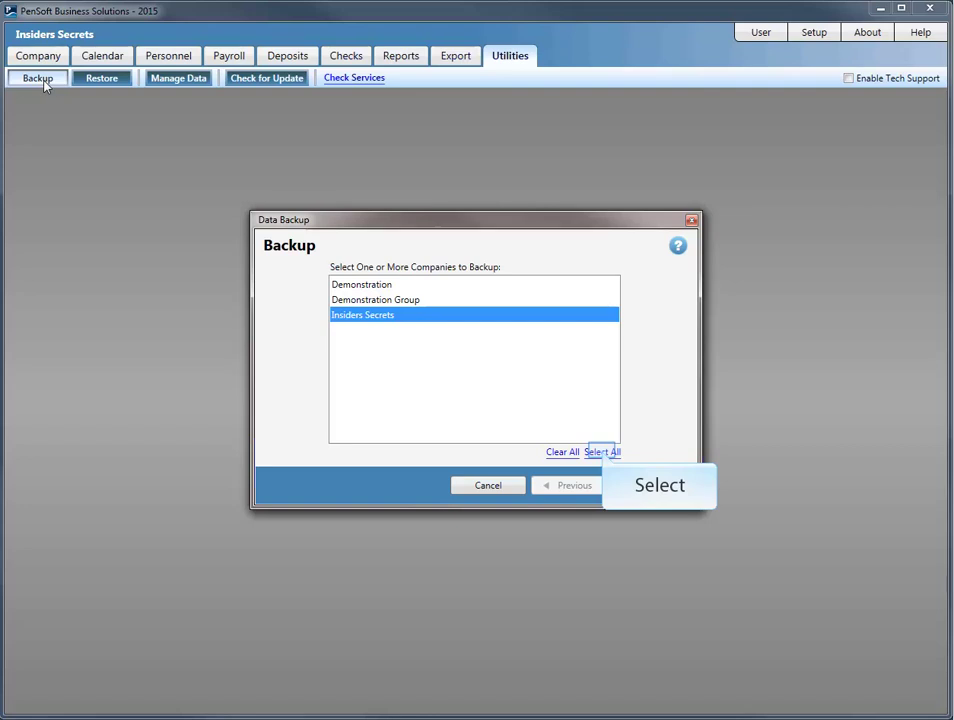
pyautogui.click(600, 452)
pyautogui.click(662, 486)
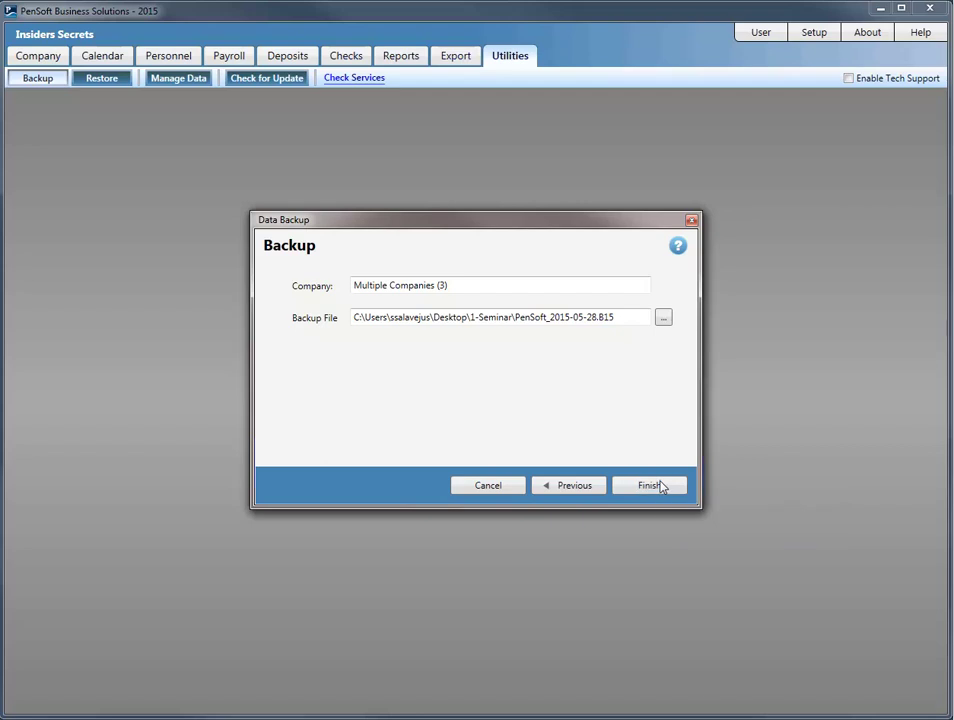
pyautogui.click(648, 485)
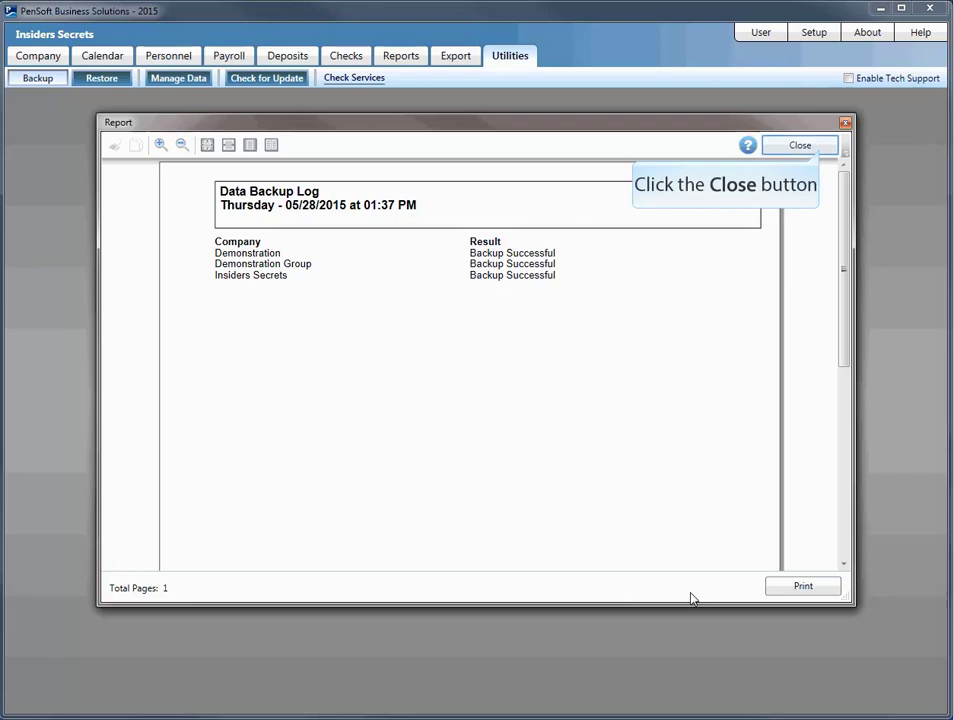
pyautogui.click(820, 150)
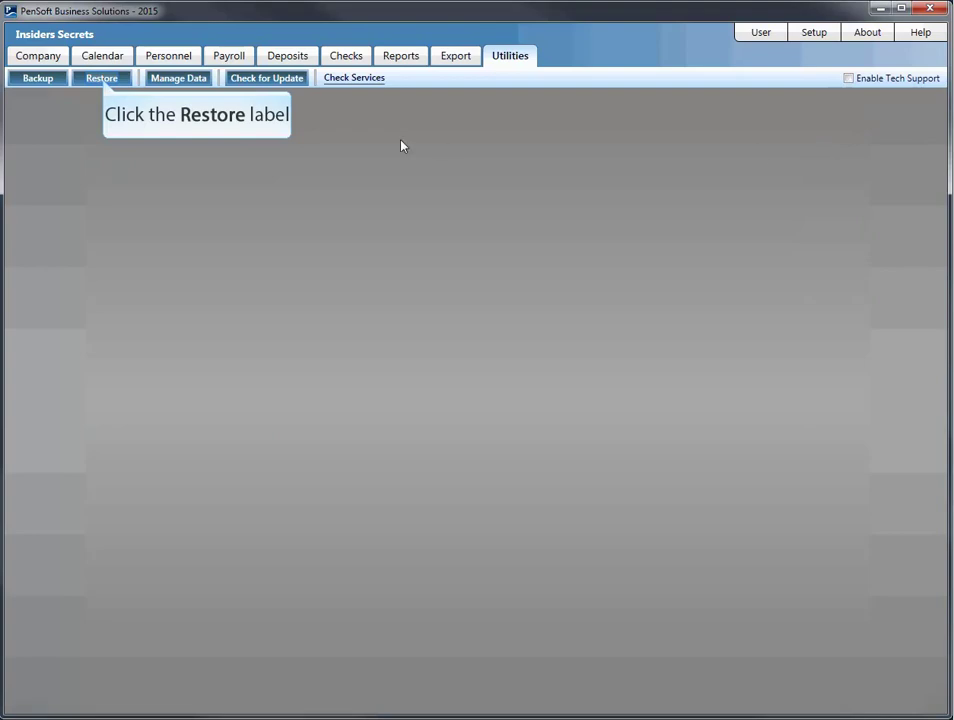
pyautogui.click(101, 78)
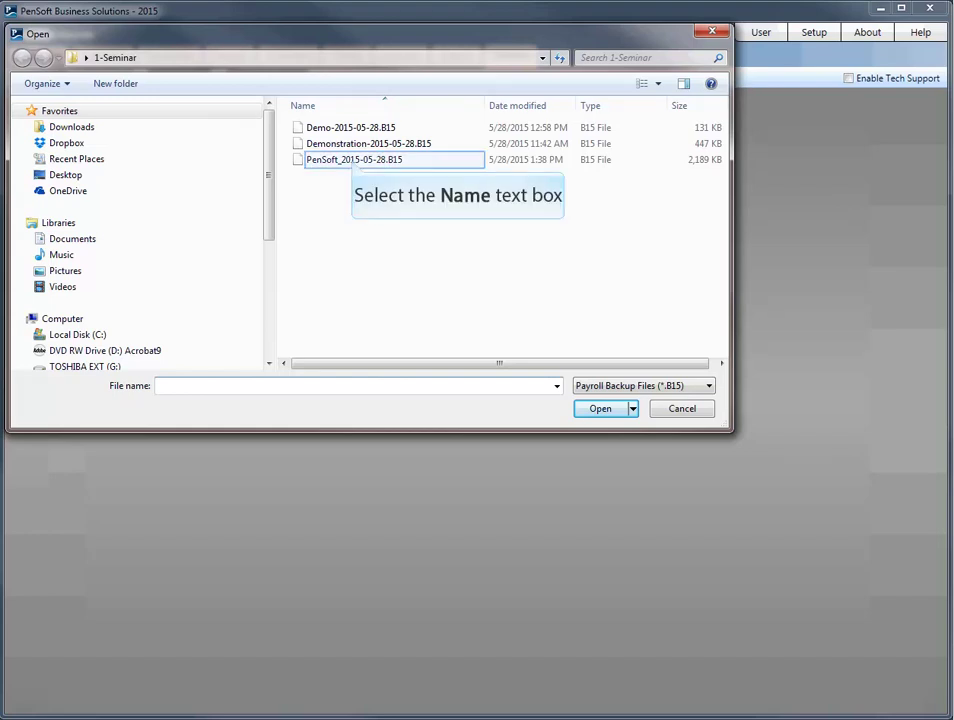
pyautogui.click(354, 160)
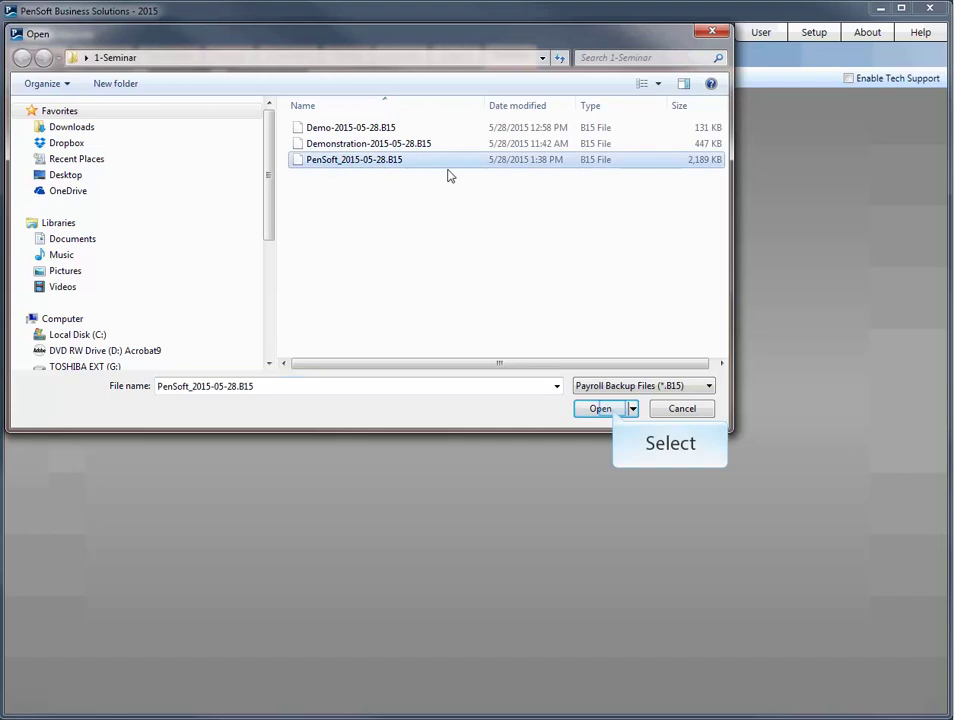
pyautogui.click(604, 408)
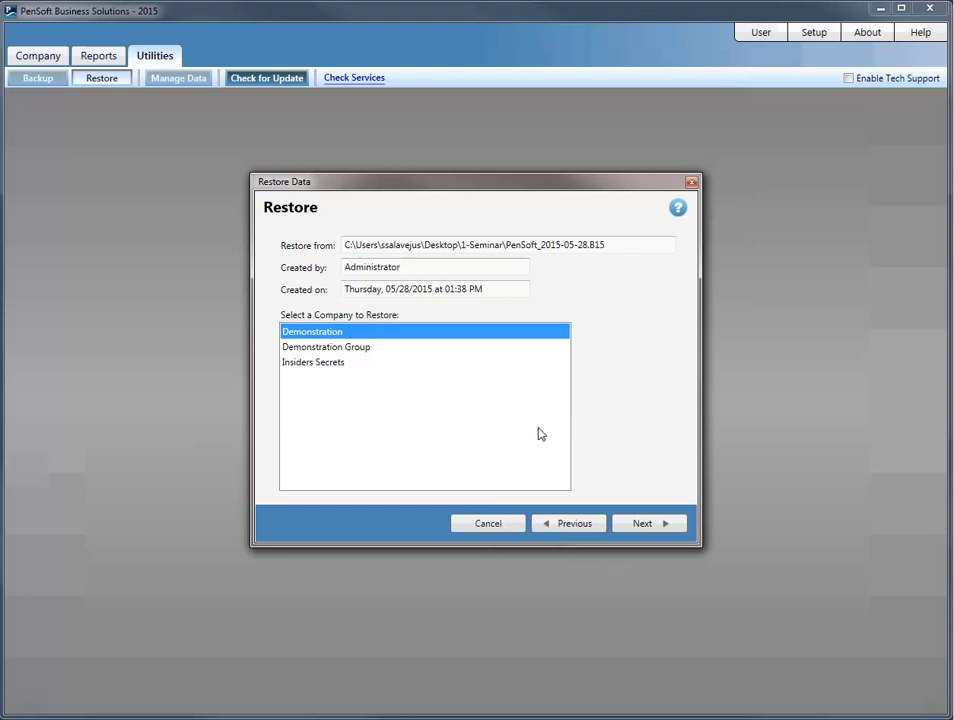
pyautogui.click(503, 523)
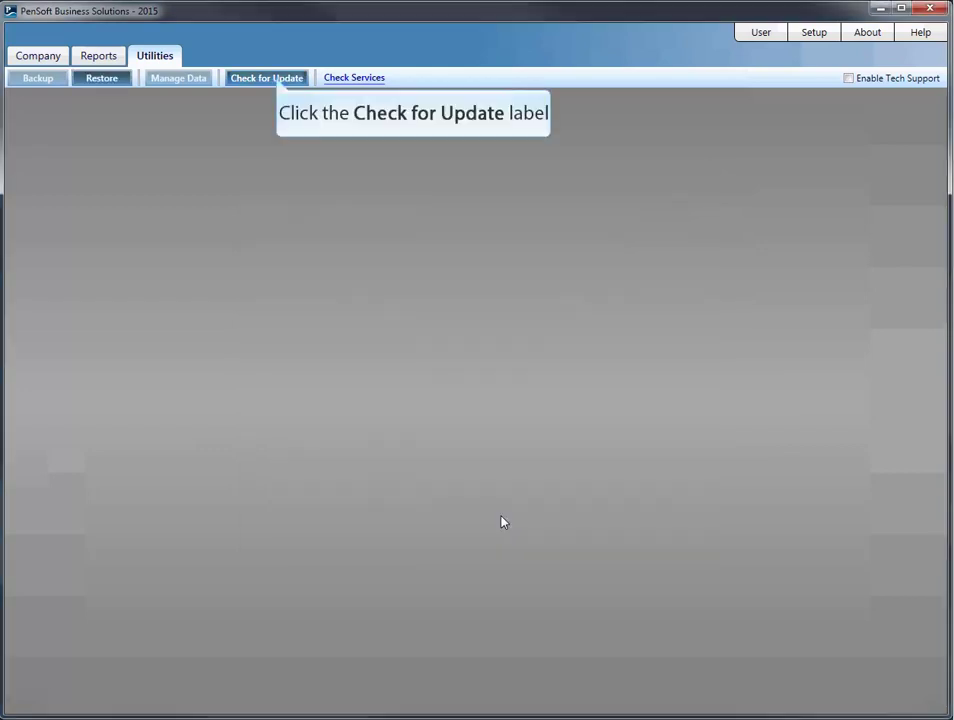
pyautogui.click(277, 80)
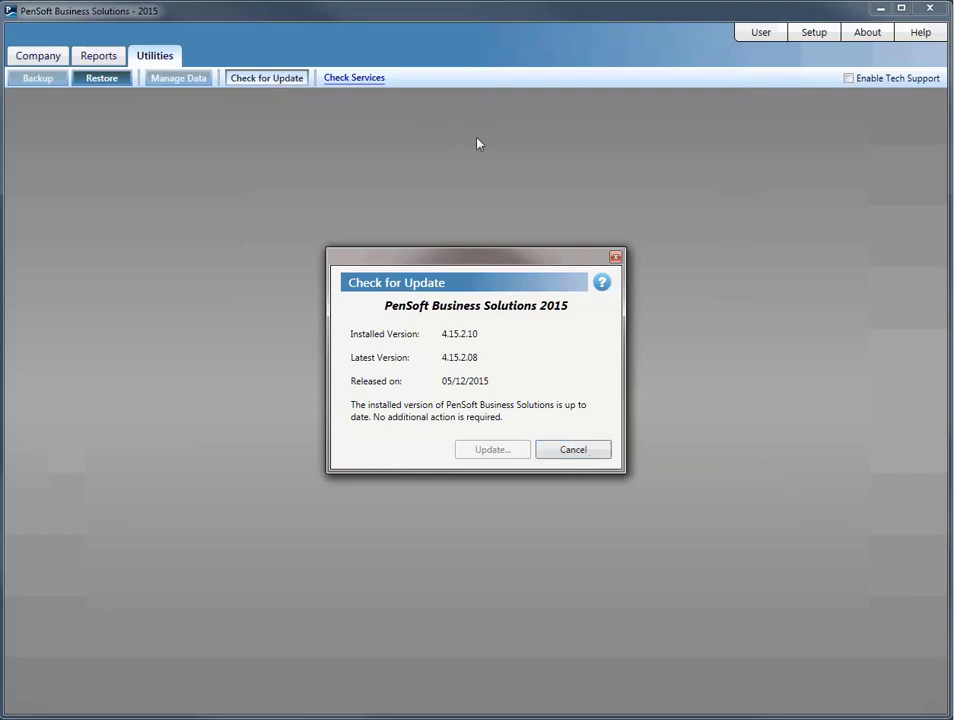
pyautogui.click(590, 455)
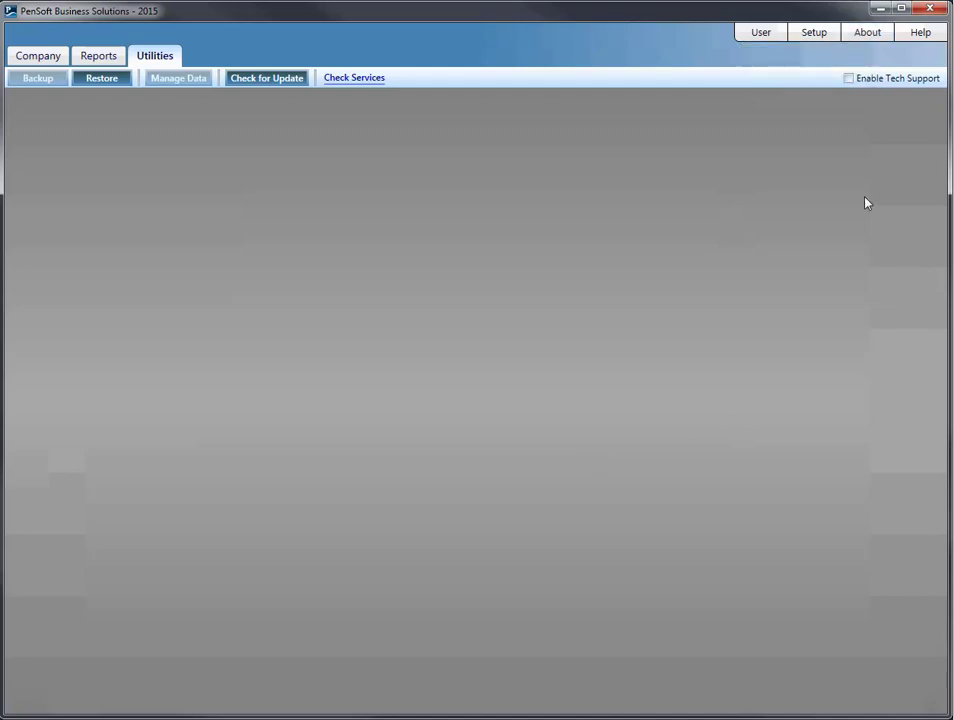
pyautogui.click(878, 33)
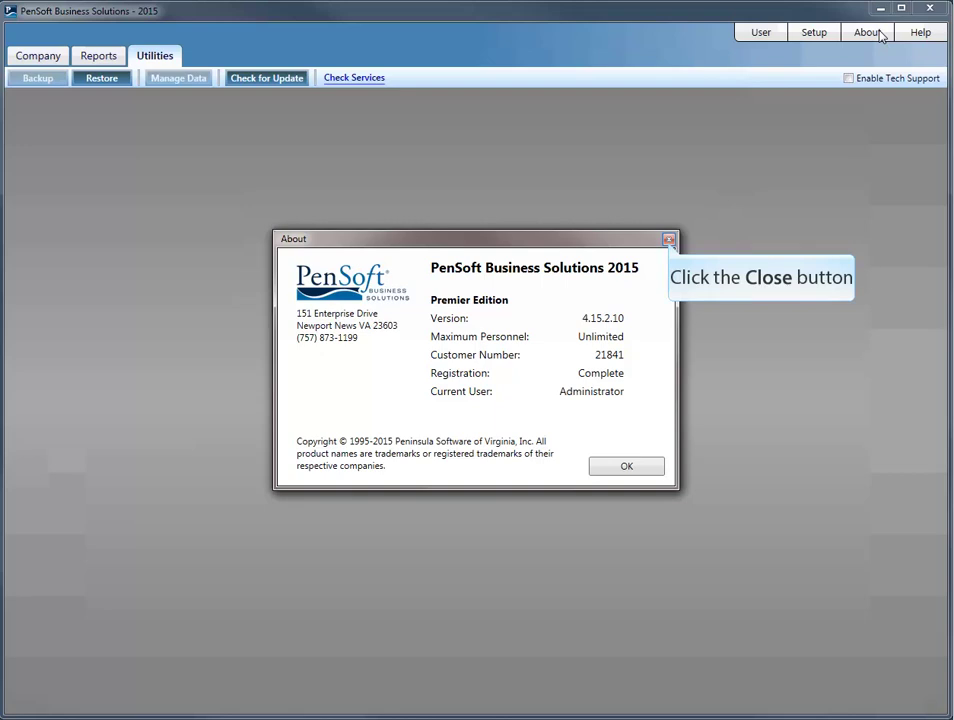
pyautogui.click(668, 239)
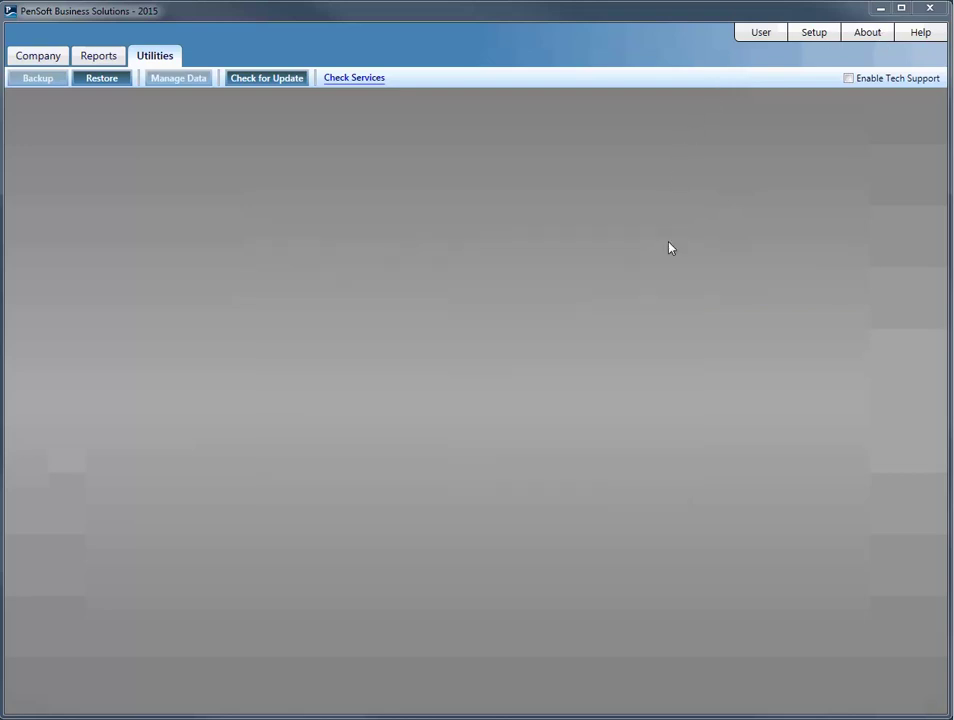